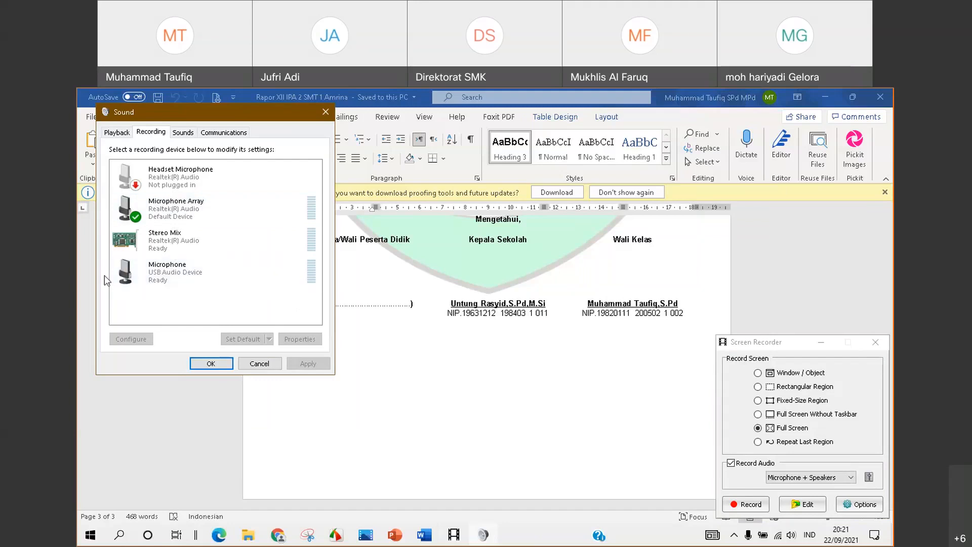
Set the Microphone (USB Audio Device) recording level to 48 and confirm its properties
click(188, 274)
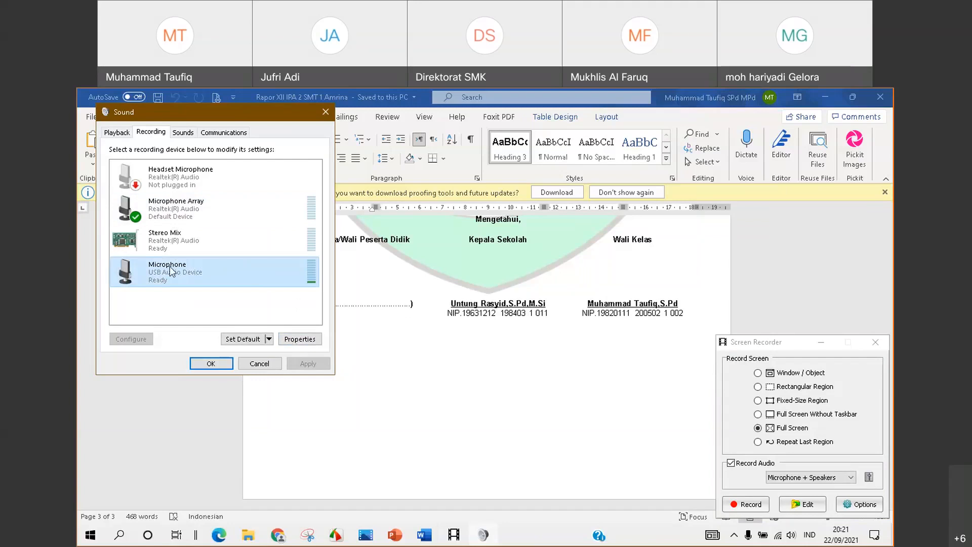
click(217, 208)
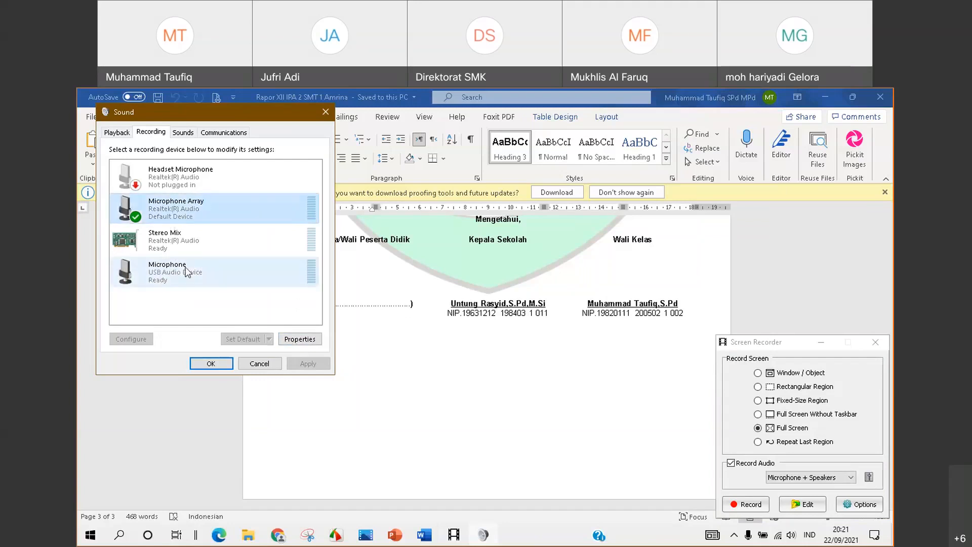
click(164, 272)
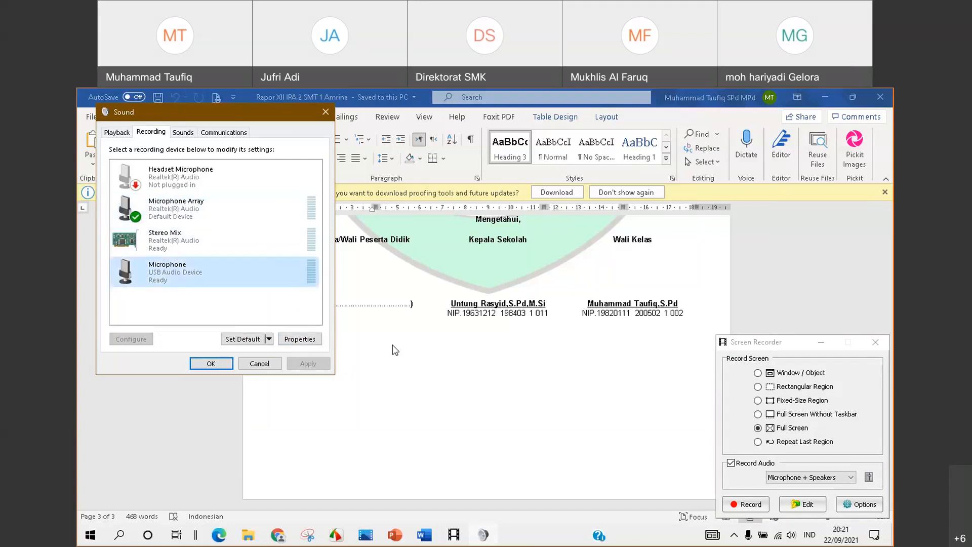
click(290, 347)
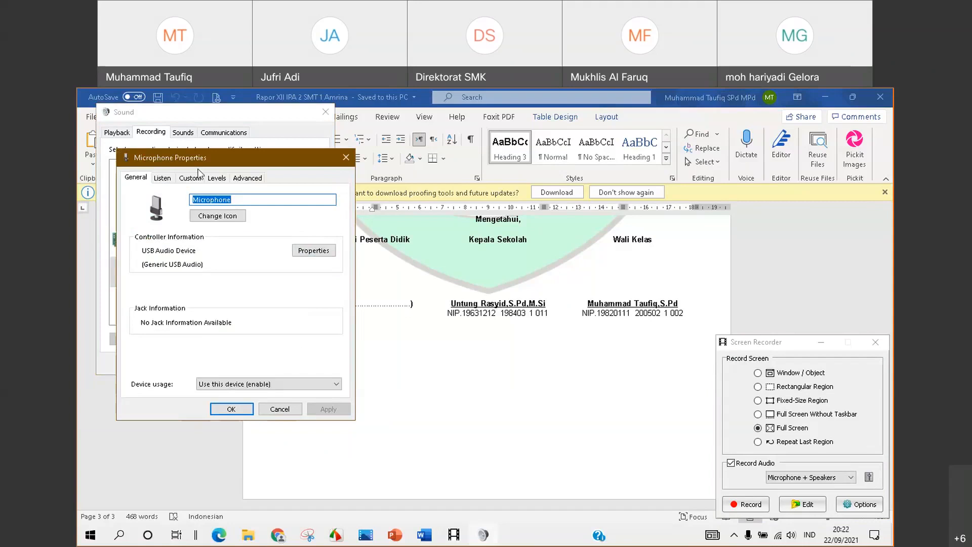
click(216, 179)
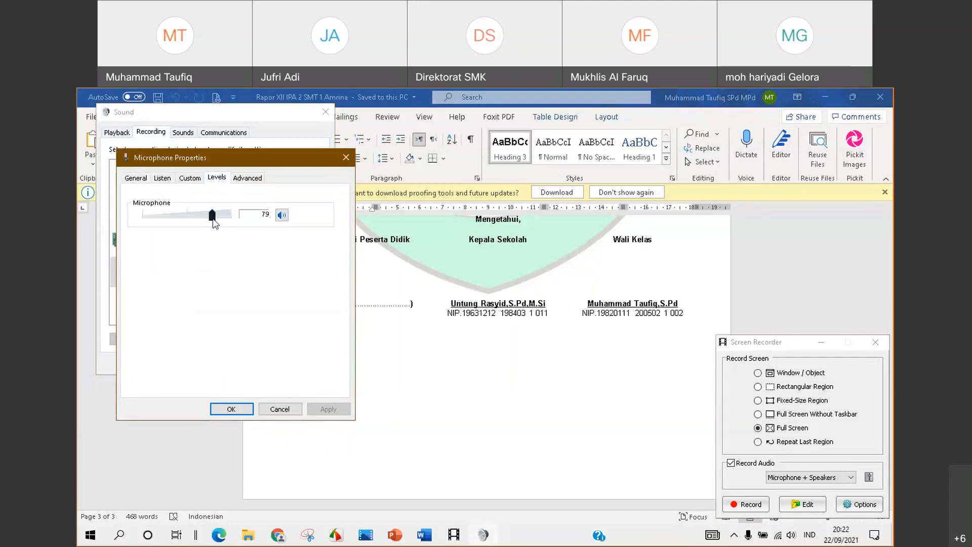
mouse_move(213, 220)
mouse_down()
mouse_move(233, 222)
mouse_move(223, 221)
mouse_up()
mouse_move(222, 215)
mouse_down()
mouse_move(162, 217)
mouse_move(225, 224)
mouse_up()
click(234, 410)
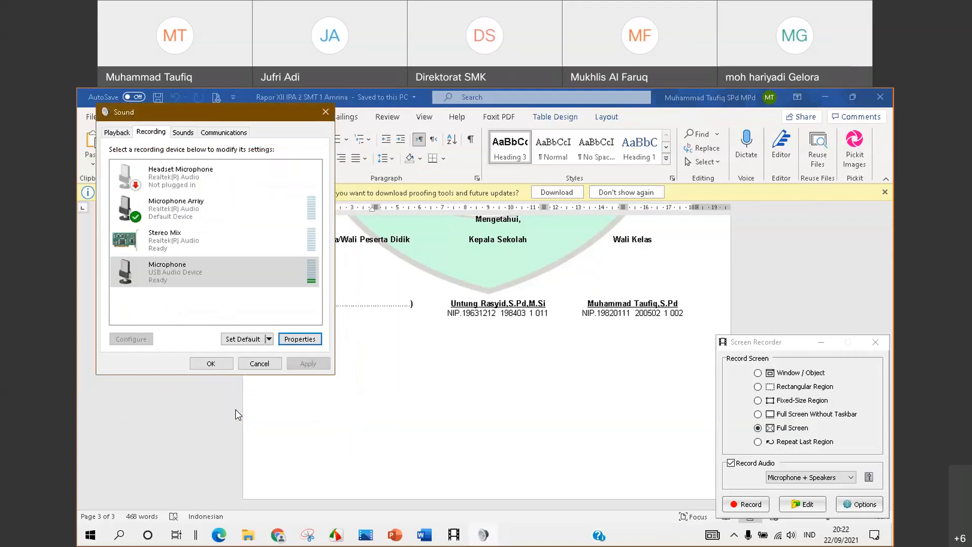
Close the Sound window and bring up Screen Recorder's Options on the Video settings
click(226, 365)
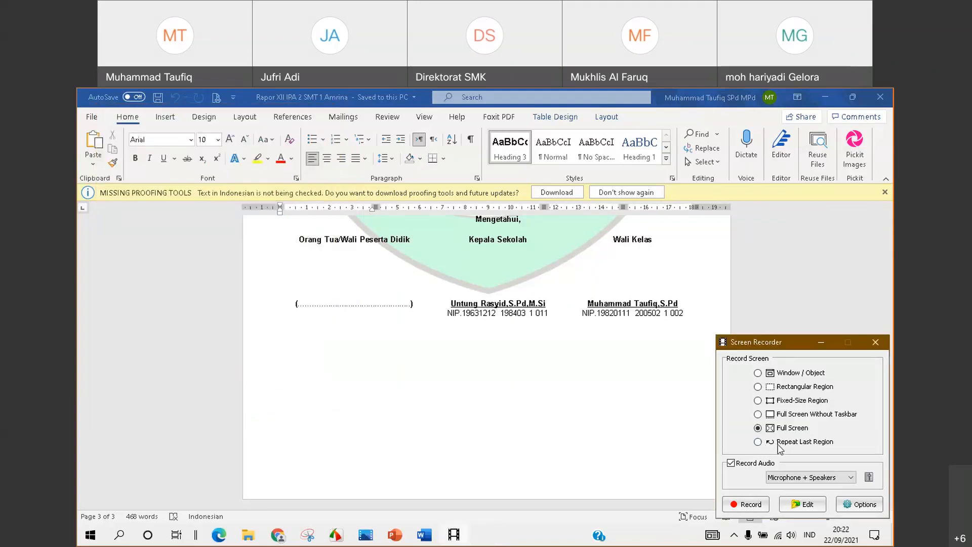
click(862, 508)
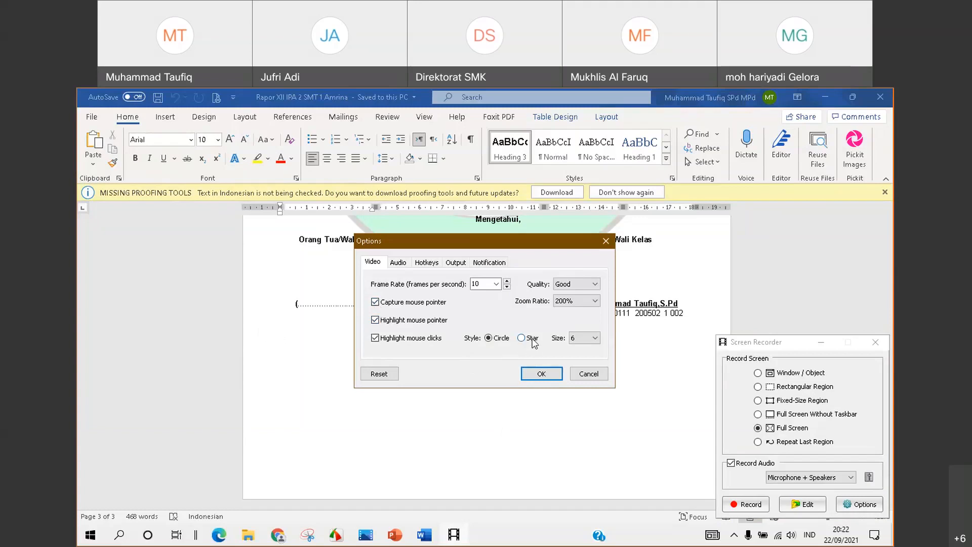
Toggle Capture mouse pointer off and back on, then view the Audio recording settings
click(375, 303)
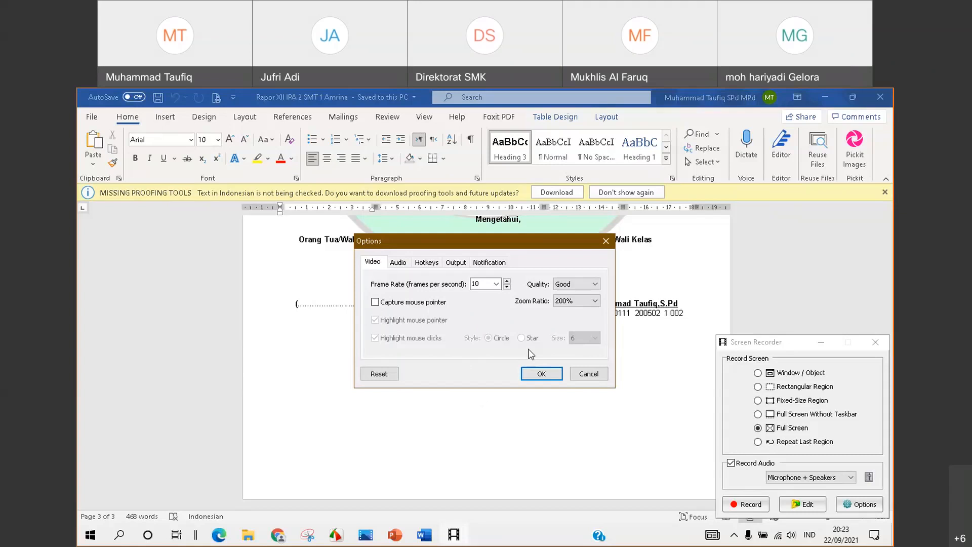
click(375, 302)
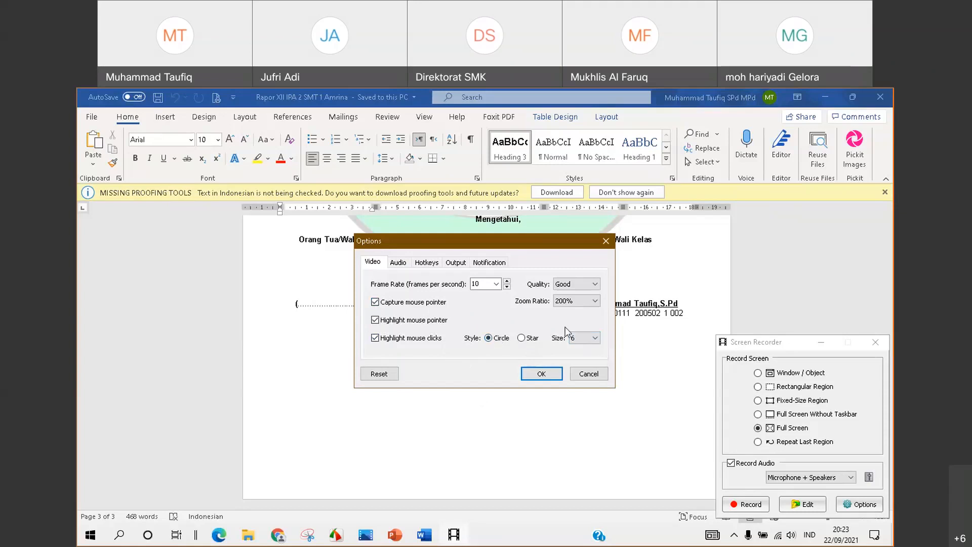
click(399, 263)
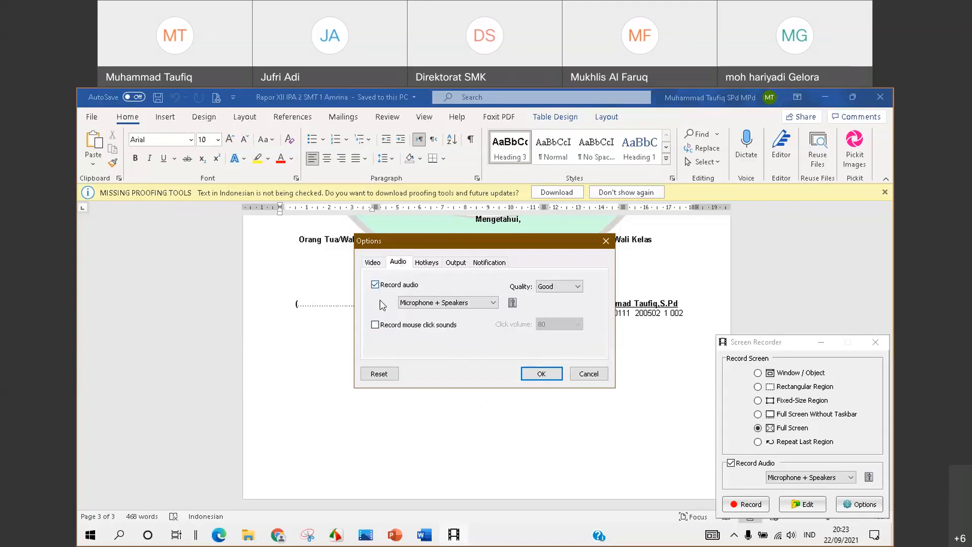
Leave Record mouse click sounds unticked in the Audio settings
click(375, 325)
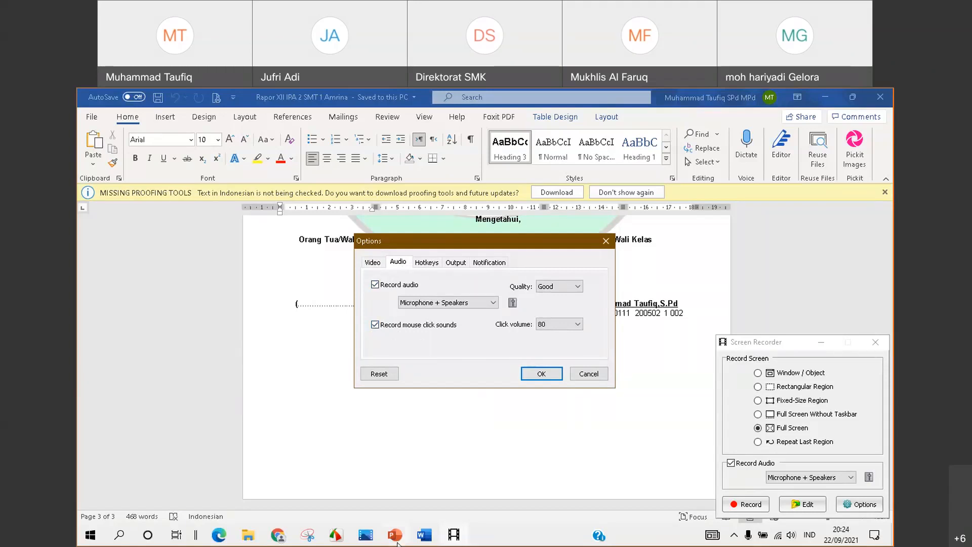
click(375, 325)
click(374, 326)
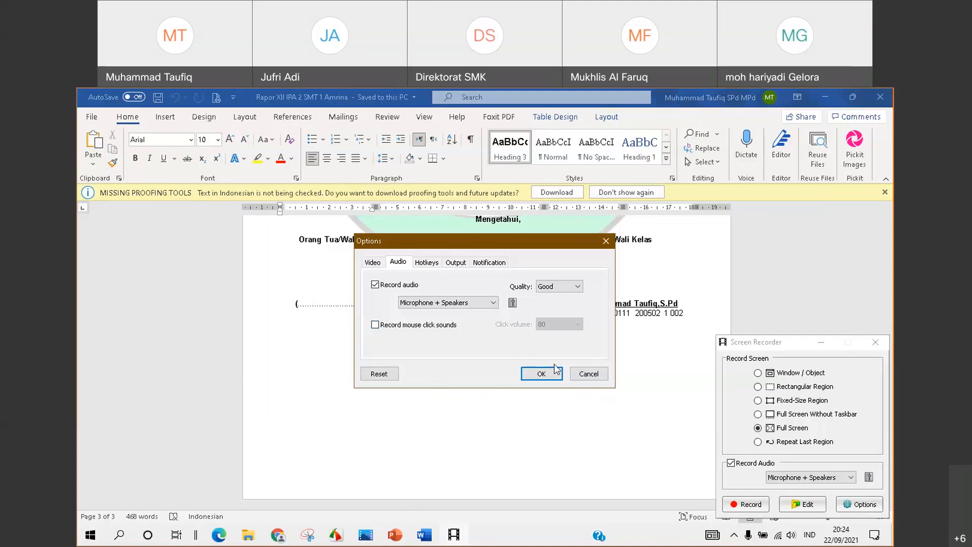
Review the Video and Audio settings, then apply the options with OK
click(372, 261)
click(397, 265)
click(378, 262)
click(398, 262)
click(374, 262)
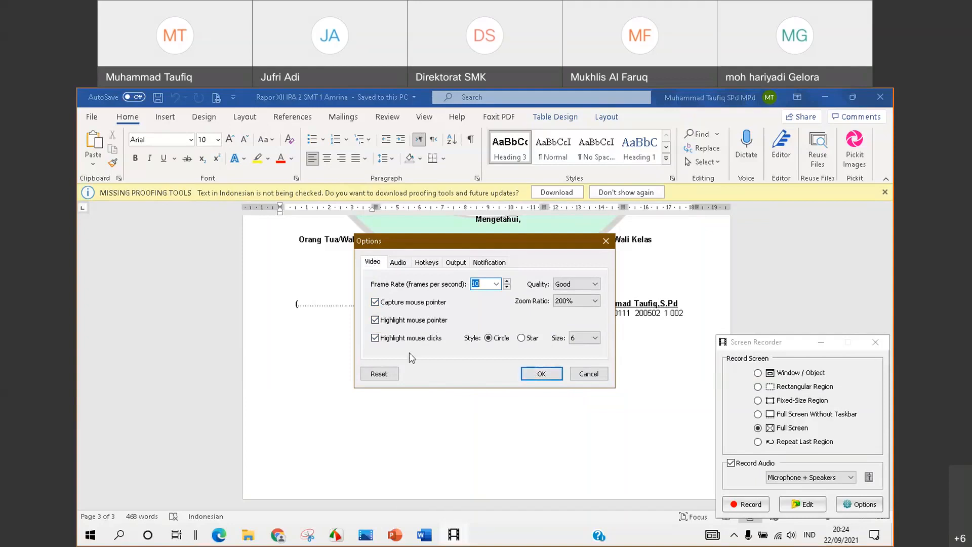
click(537, 374)
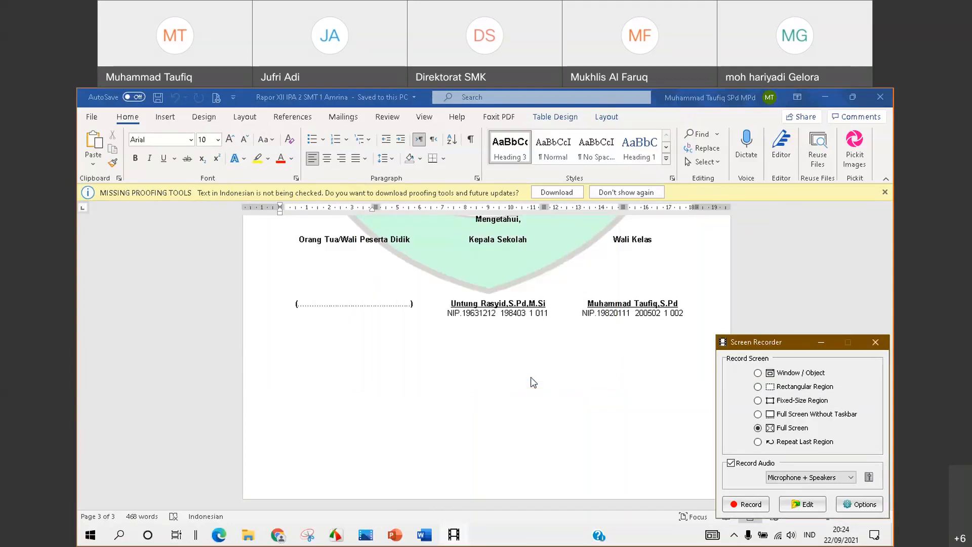
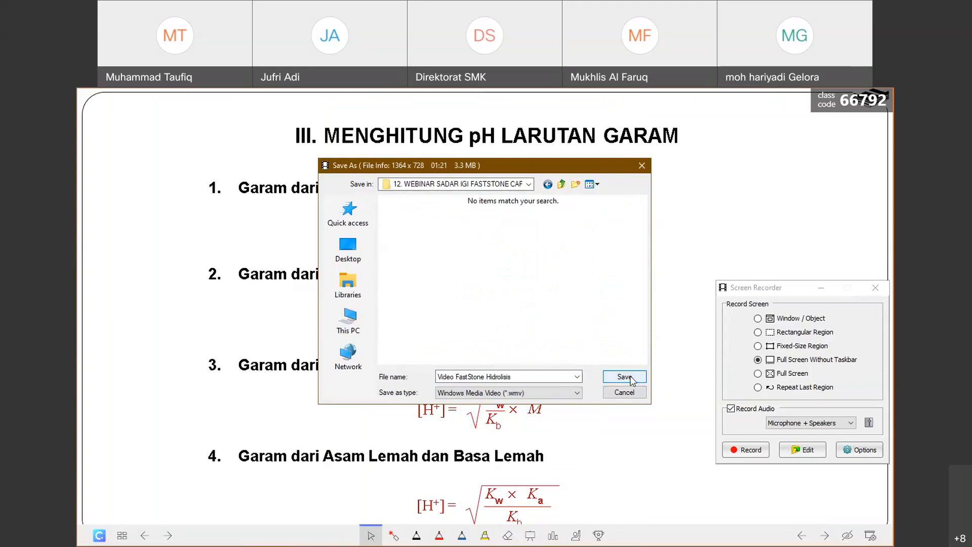
Append ' (IGI)' to the file name and save the recording as 'Video FastStone Hidrolisis (IGI)'
click(552, 377)
click(553, 376)
text((IGI)
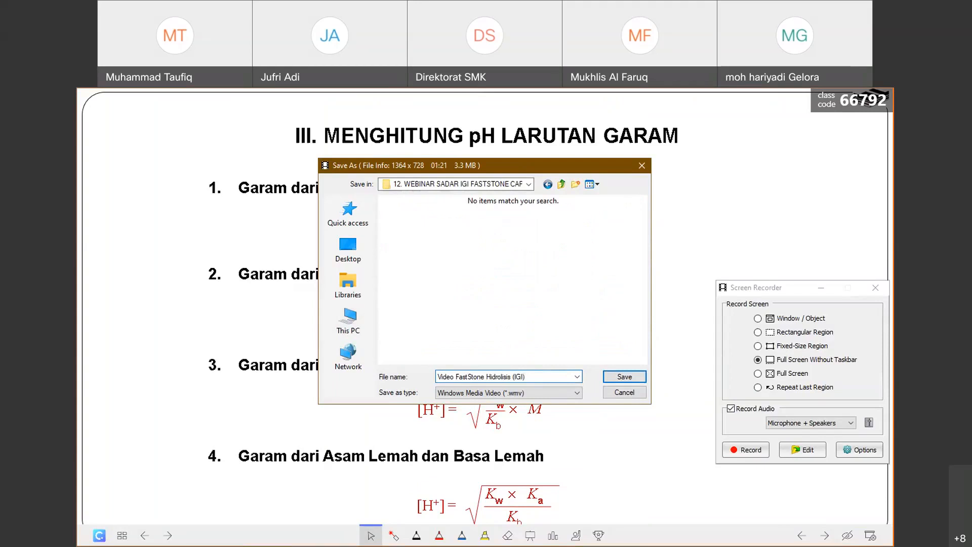
click(626, 376)
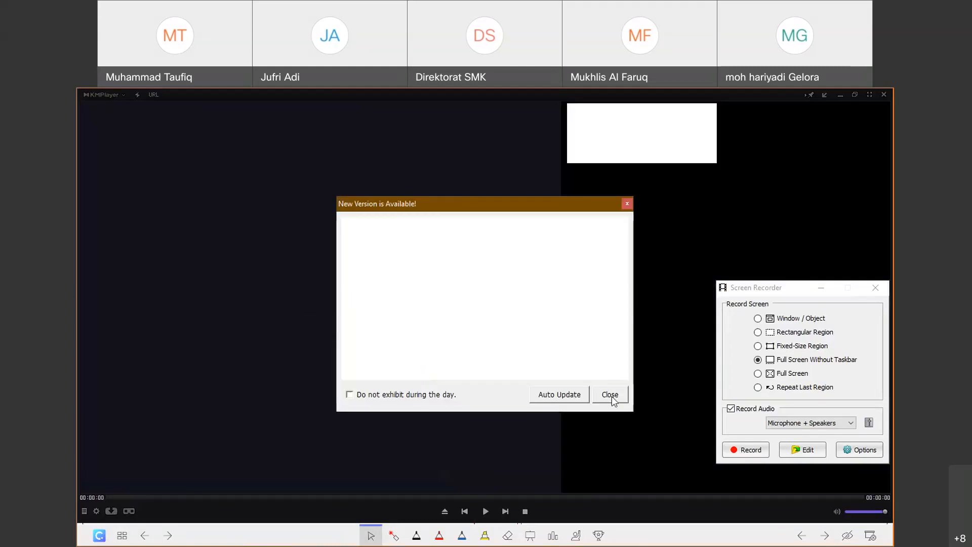
Dismiss the update notice and IE setup prompt, pause the recording's playback, and close KMPlayer
click(611, 396)
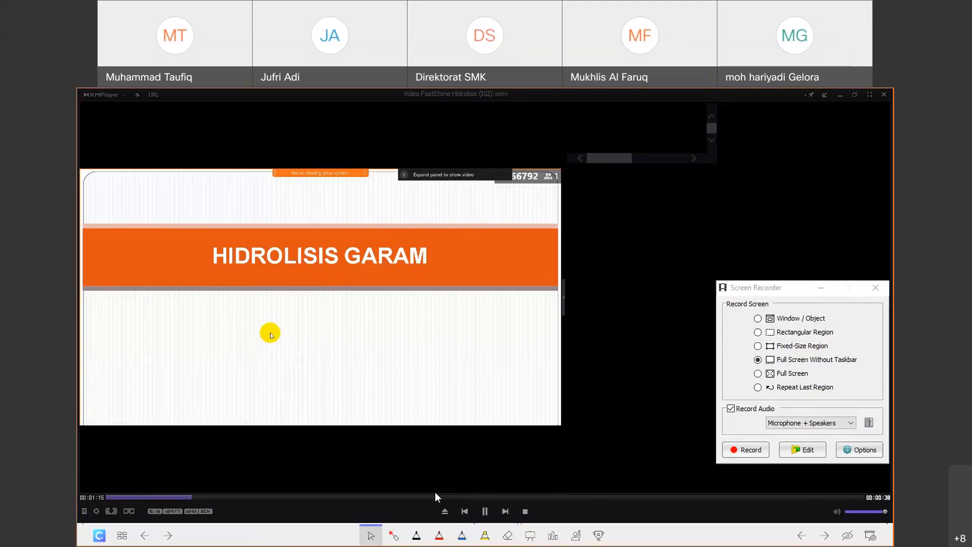
click(485, 513)
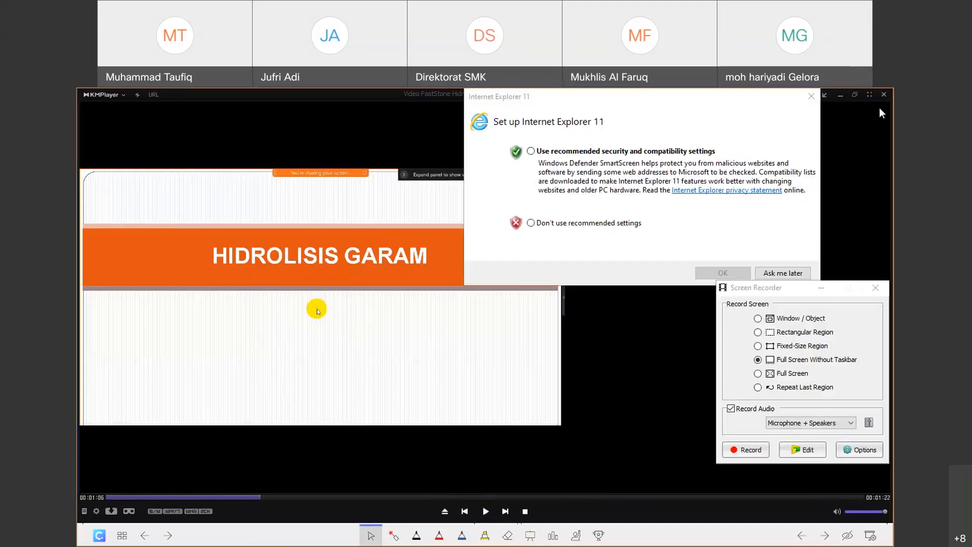
click(782, 272)
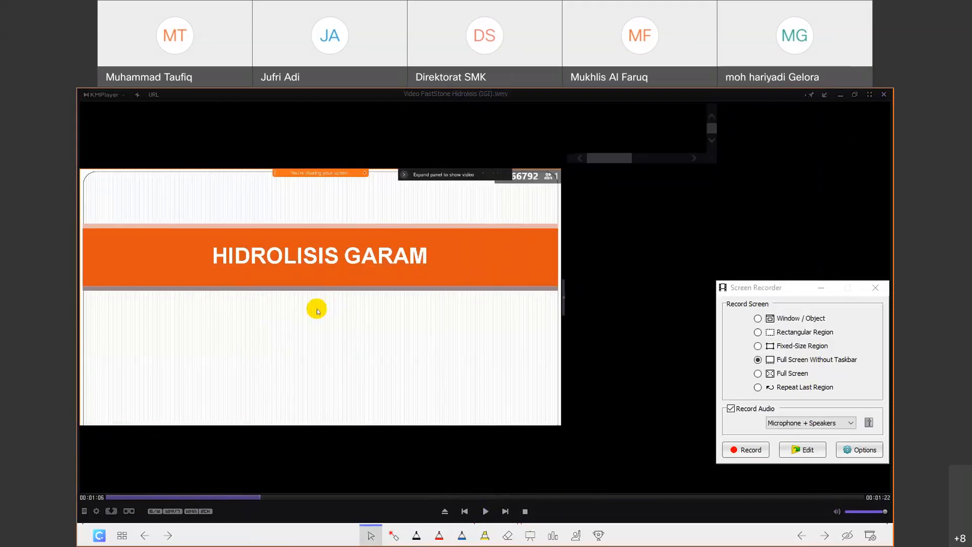
click(884, 94)
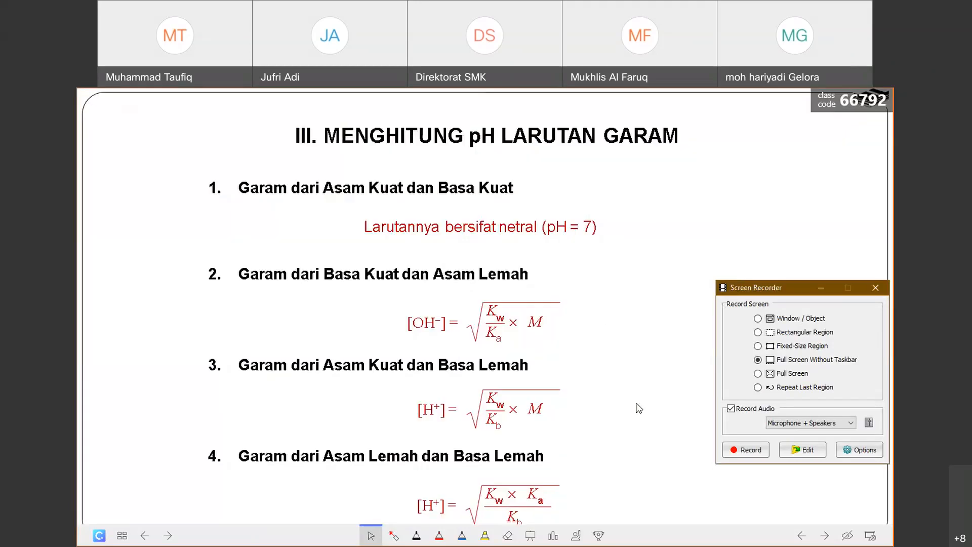
Close the Screen Recorder and end the PowerPoint slideshow
click(875, 288)
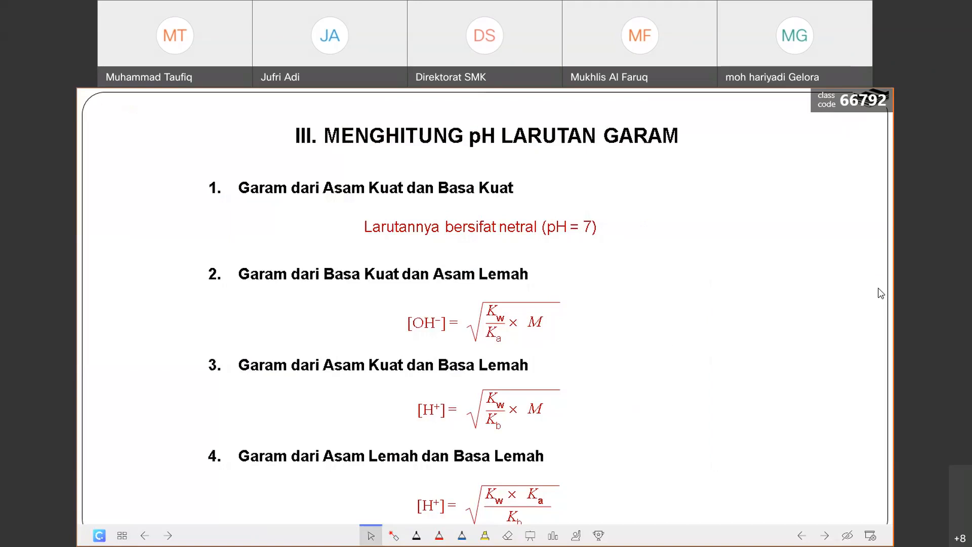
right_click(673, 403)
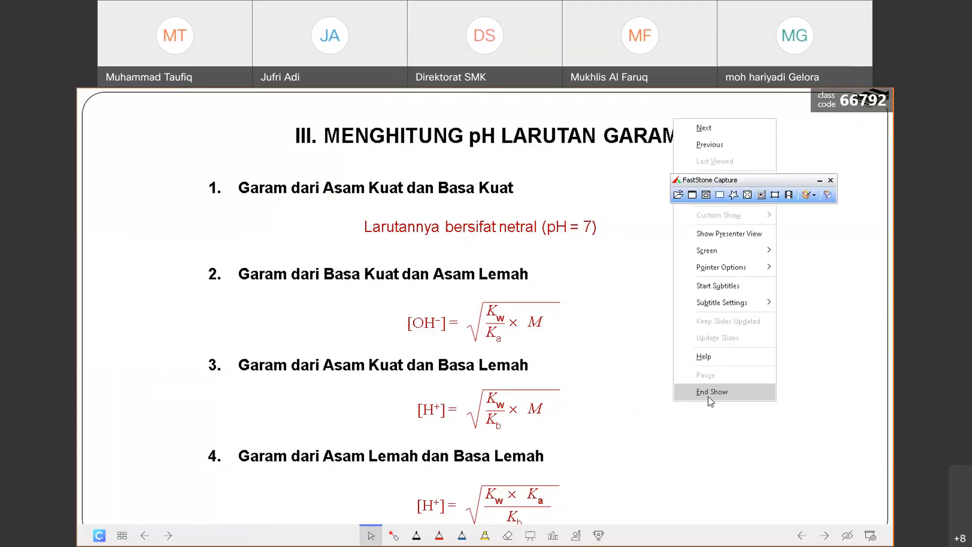
click(711, 391)
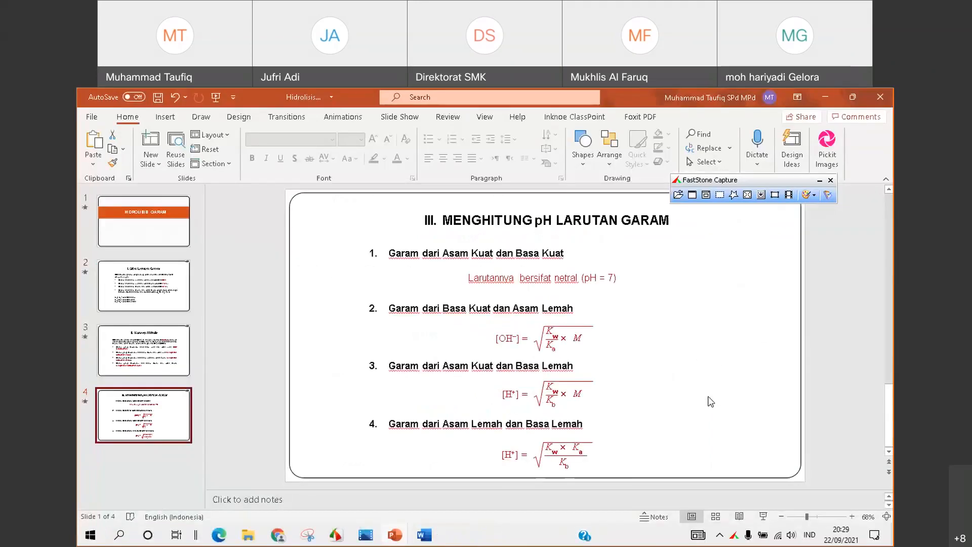
Confirm 'Video FastStone Hidrolisis (IGI)' is in the webinar folder, then minimize Explorer and PowerPoint
click(255, 538)
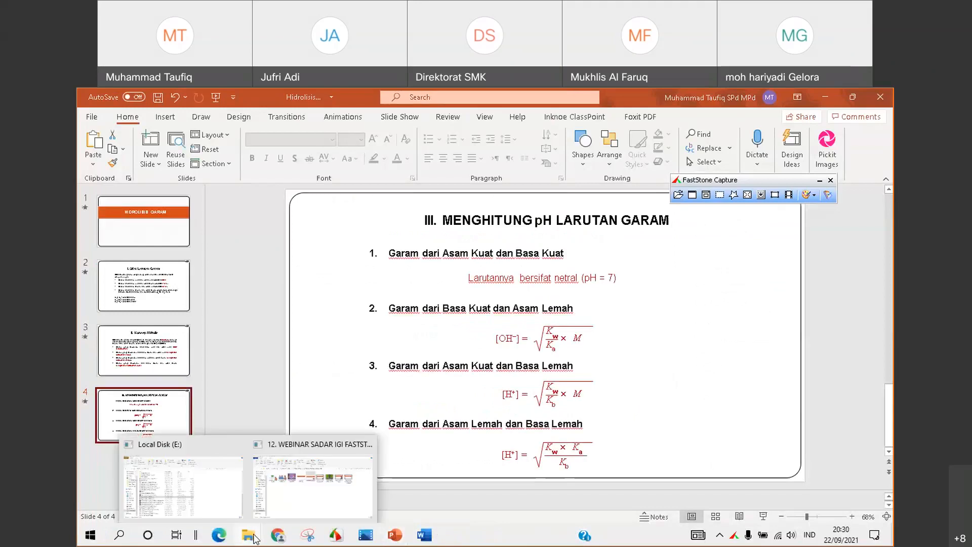
click(282, 508)
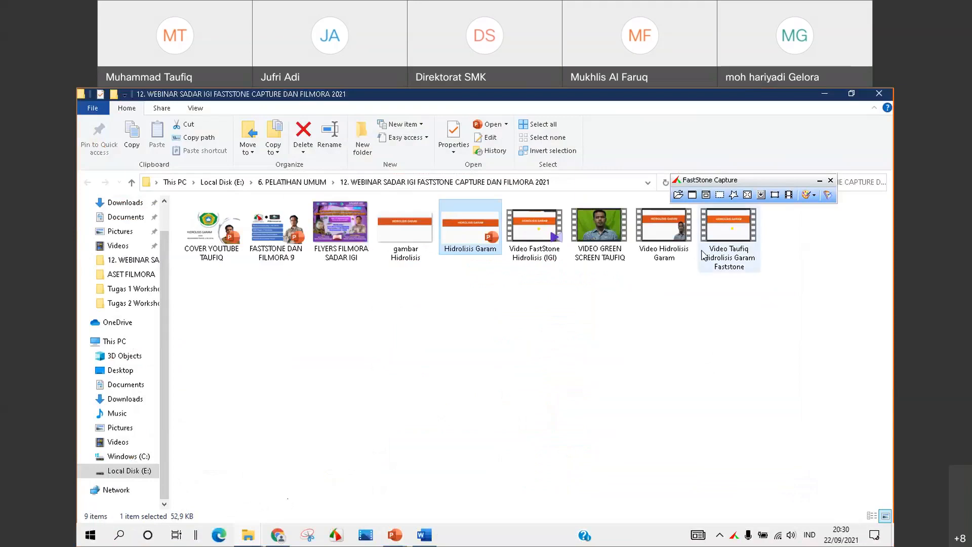
click(547, 247)
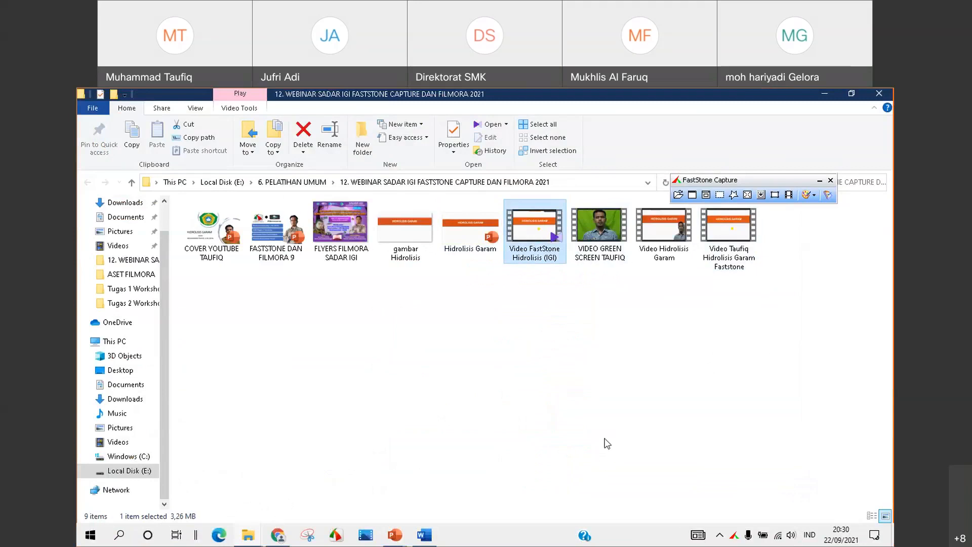
click(830, 98)
click(831, 97)
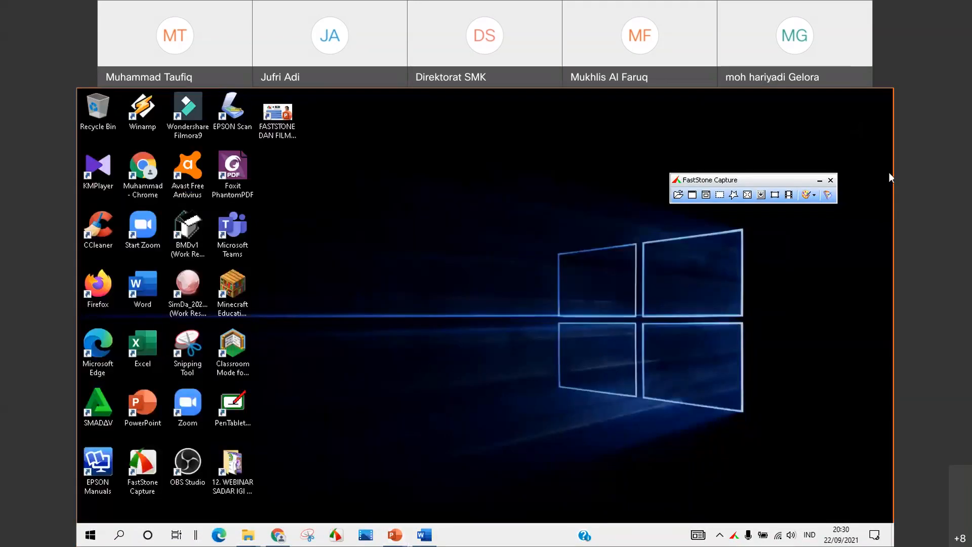
Close the FastStone Capture toolbar, launch Filmora9 from the desktop, and start a new project
click(830, 180)
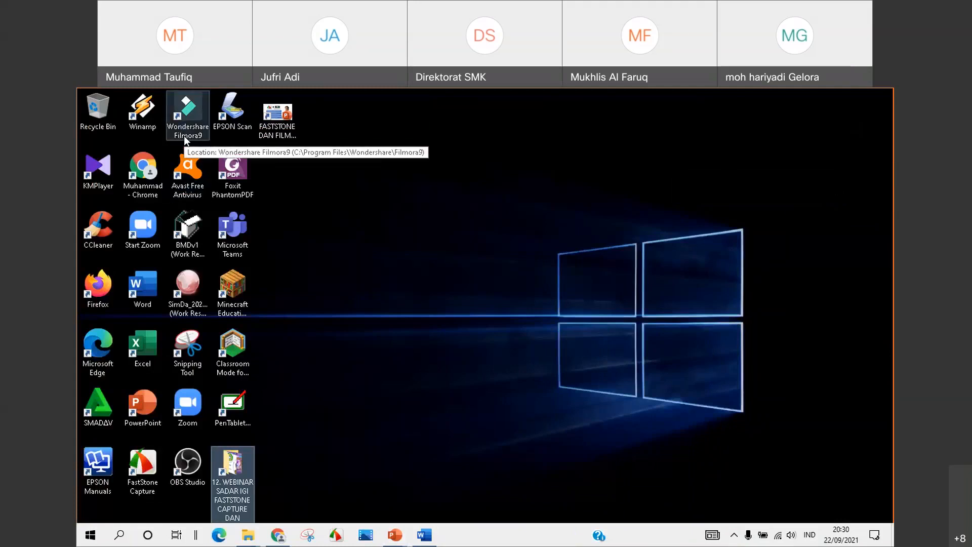
click(187, 120)
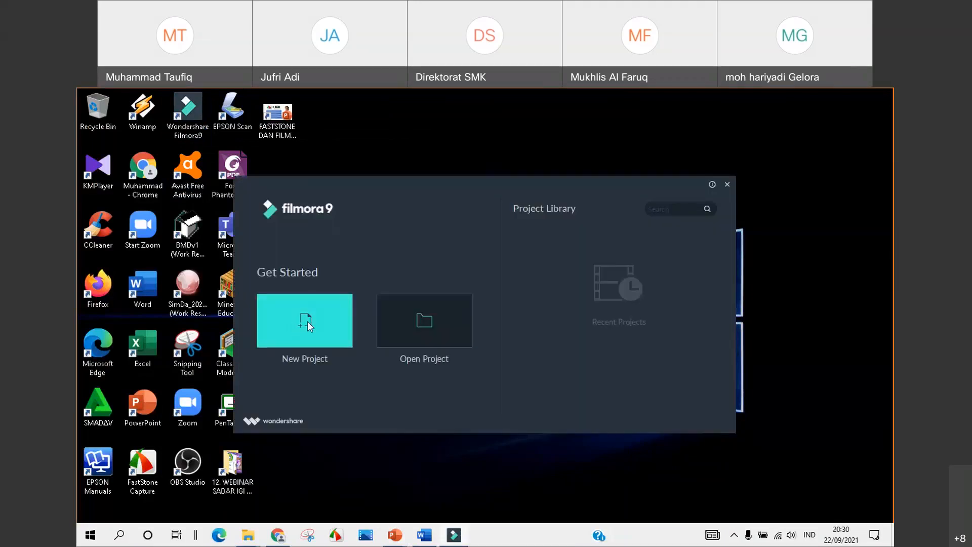
click(308, 321)
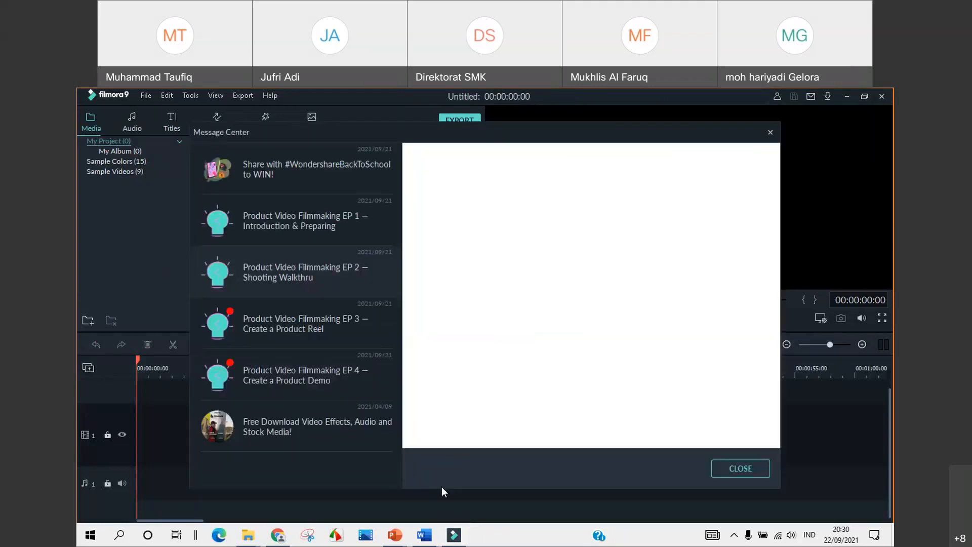
Dismiss the Message Center, browse the Sample Videos countdown clips, and select Countdown 1
click(752, 471)
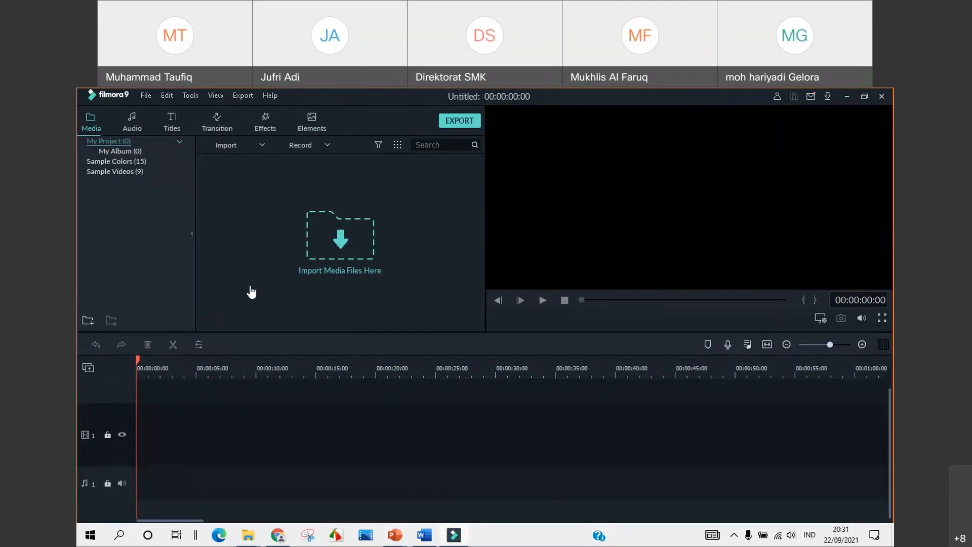
click(129, 171)
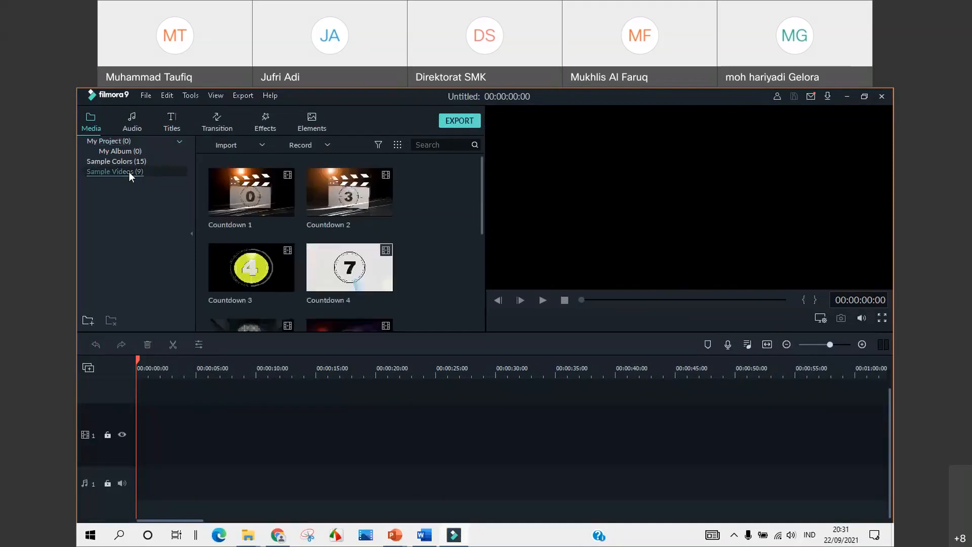
scroll(367, 210, down, 3)
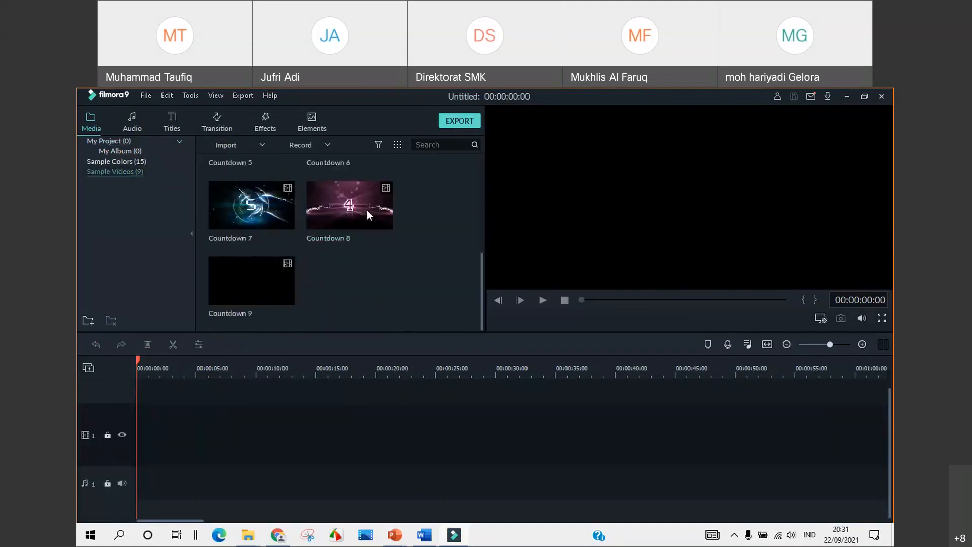
scroll(367, 210, up, 3)
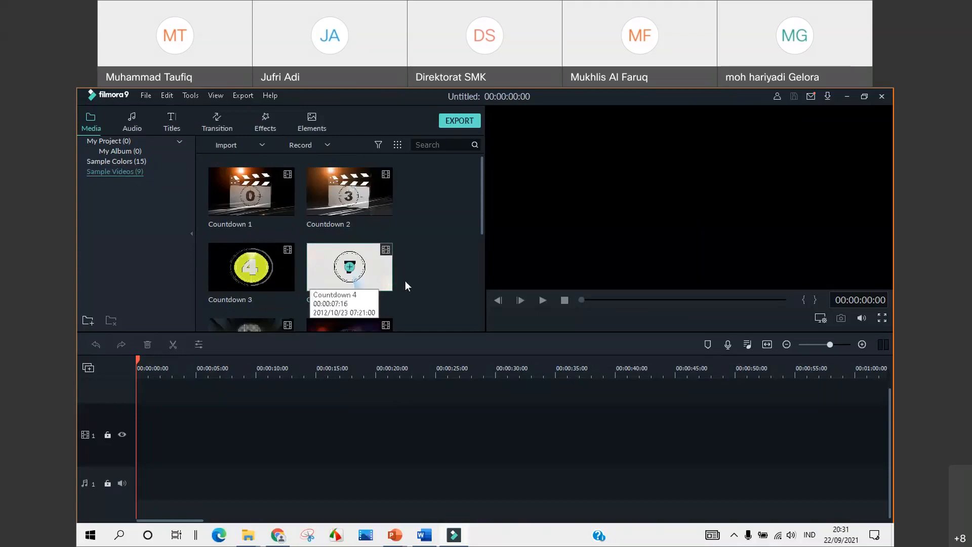
click(308, 247)
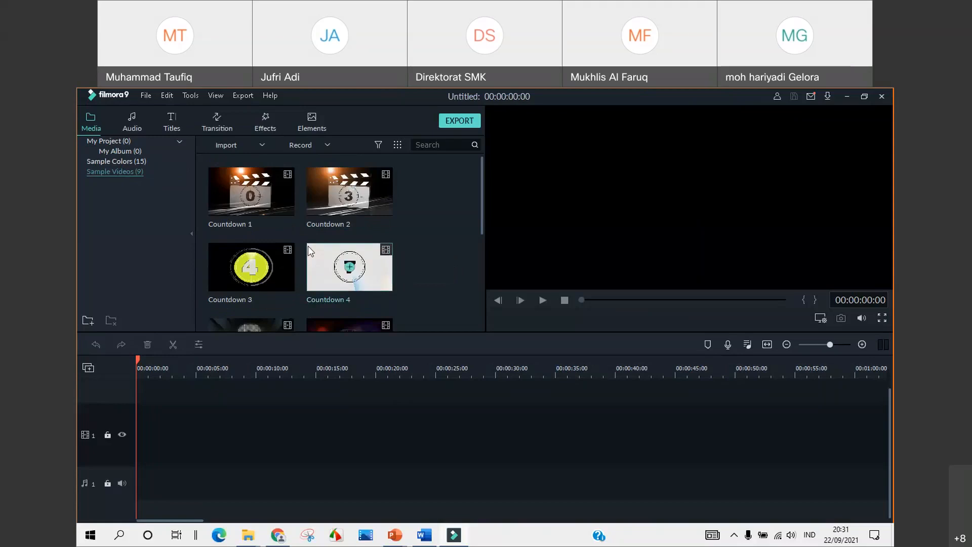
scroll(309, 247, down, 4)
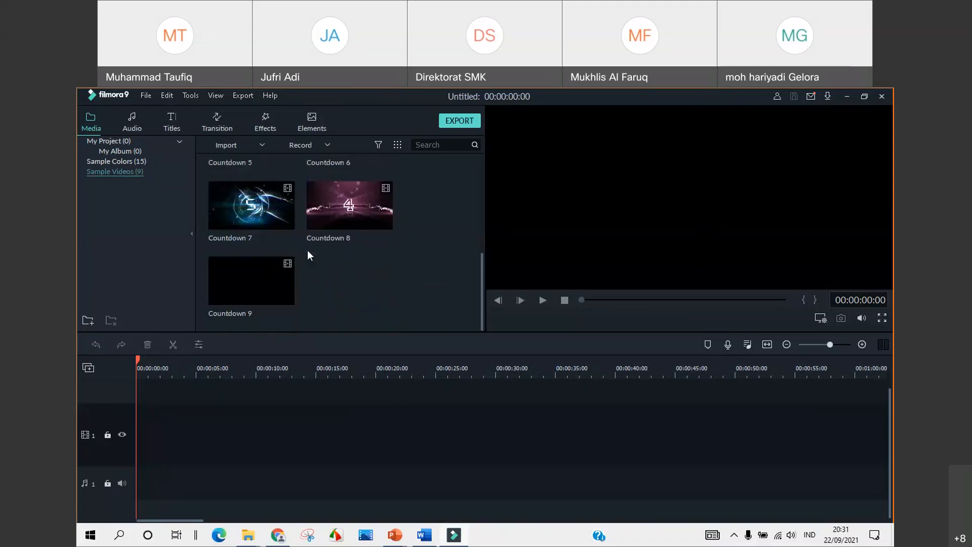
scroll(307, 250, up, 4)
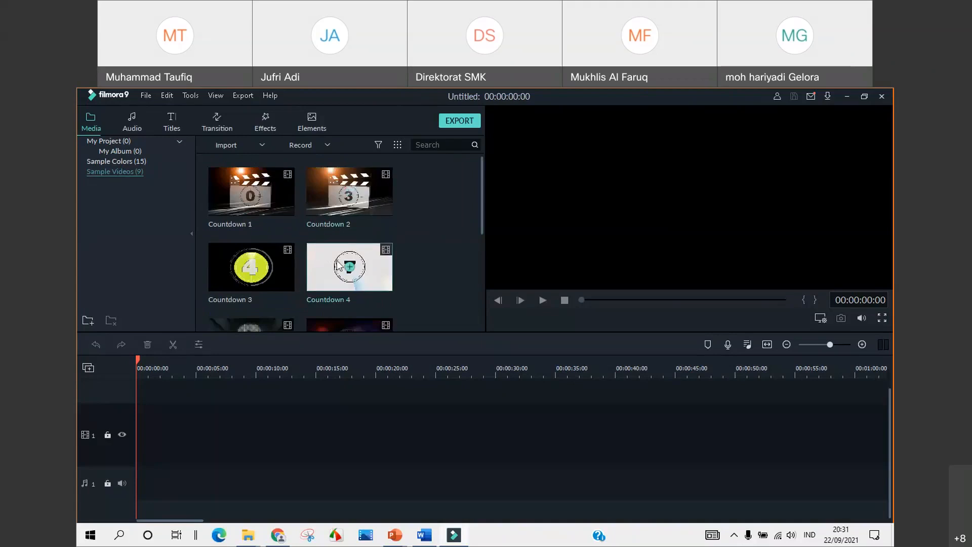
scroll(294, 256, down, 3)
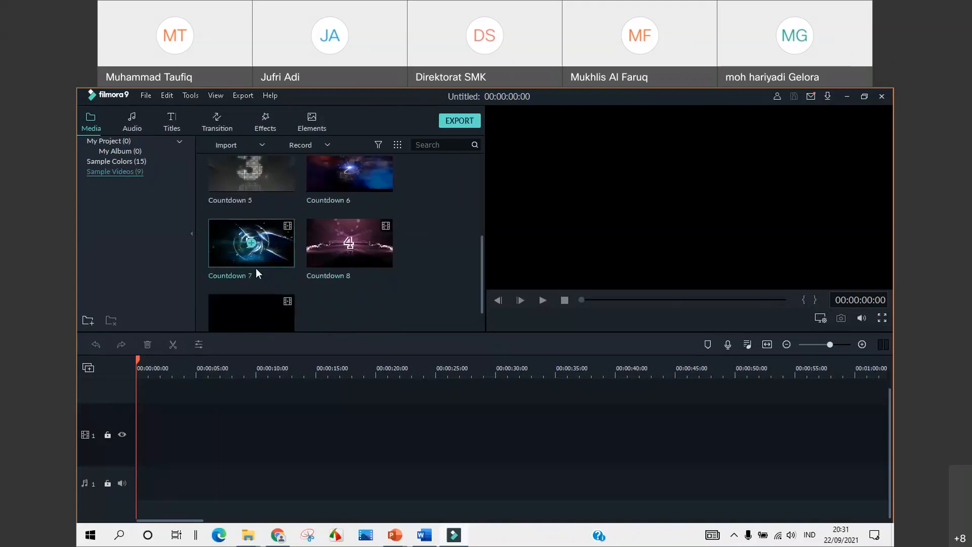
scroll(256, 269, up, 3)
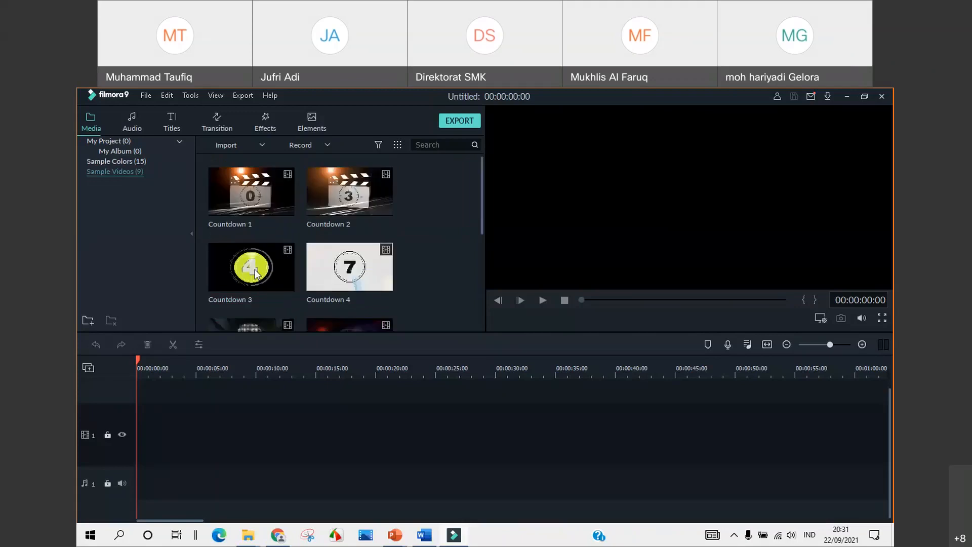
click(233, 194)
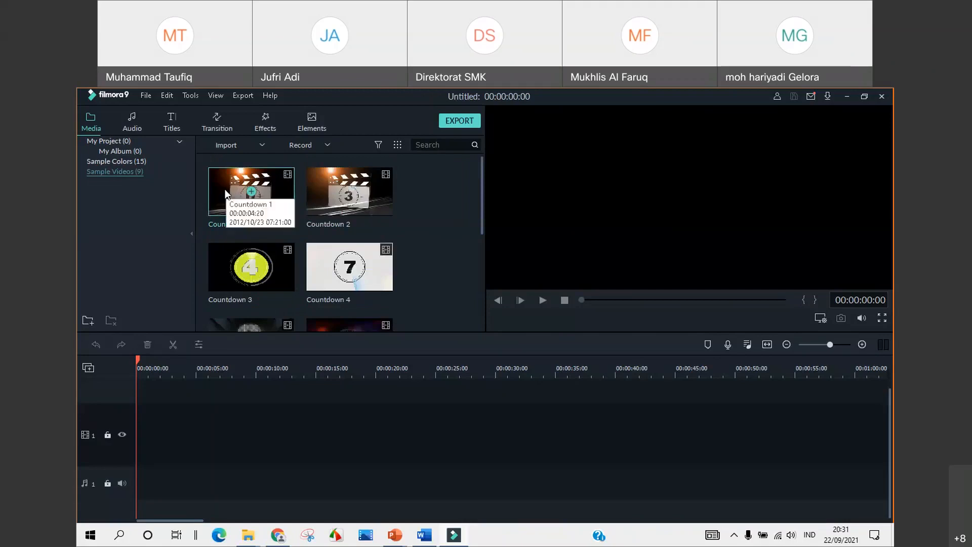
Place Countdown 1 at the start of track 1, resolve the resolution prompt, and preview it
drag(226, 195, 137, 449)
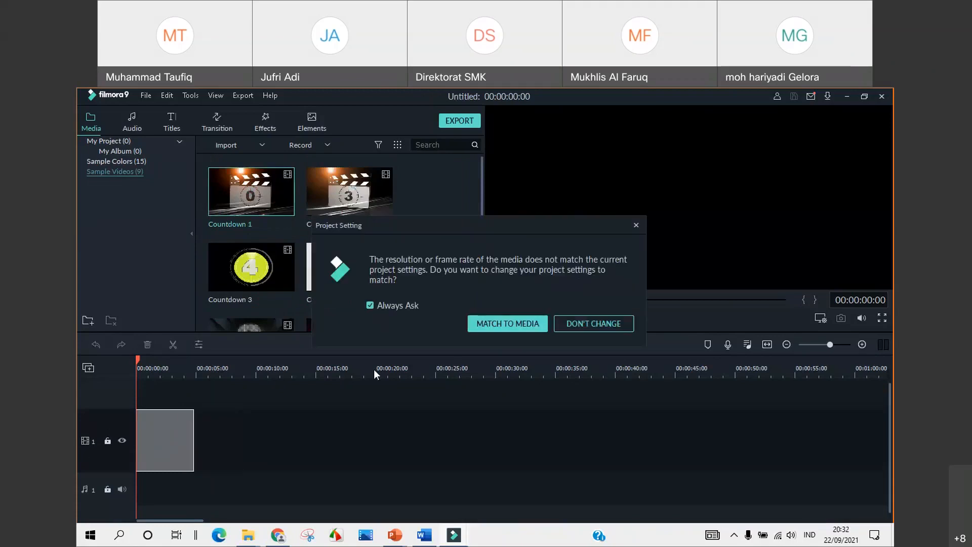
click(514, 324)
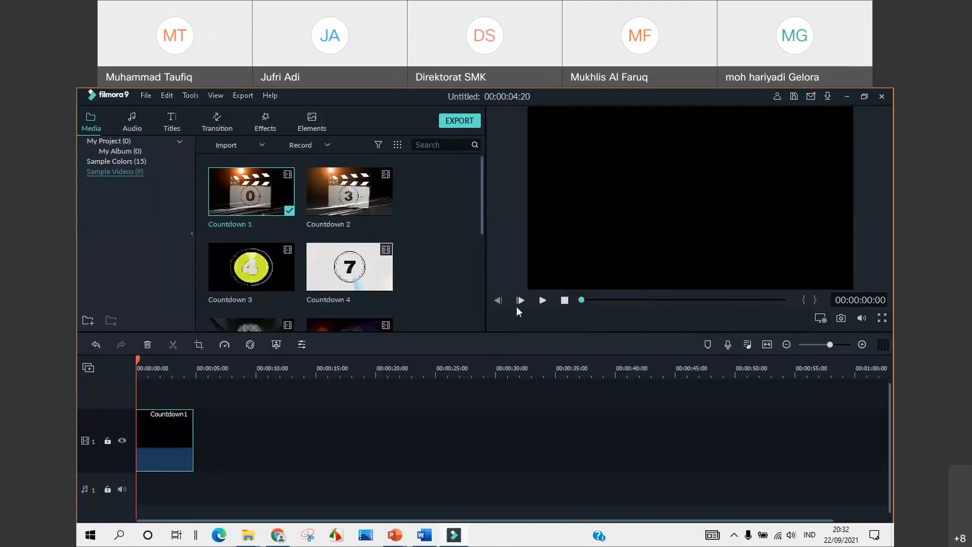
click(542, 301)
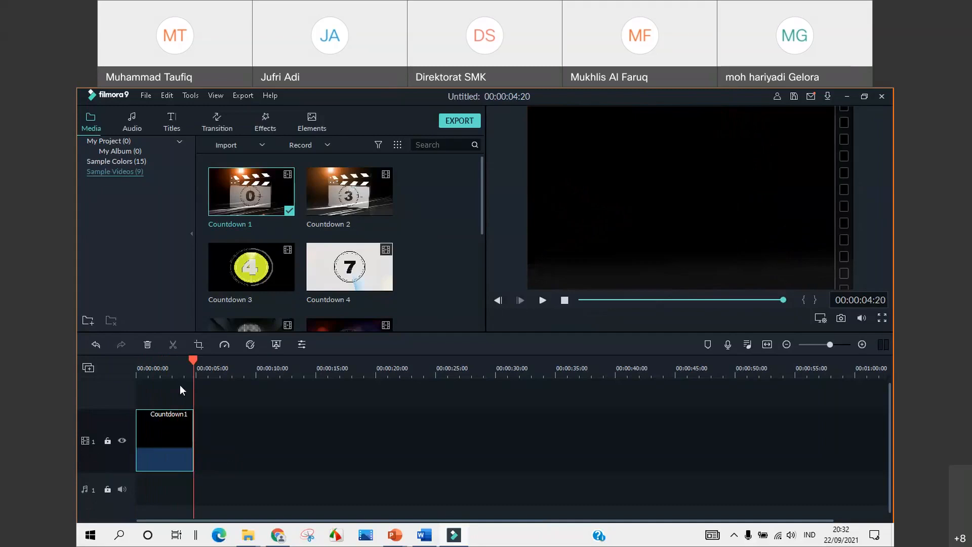
drag(191, 361, 132, 381)
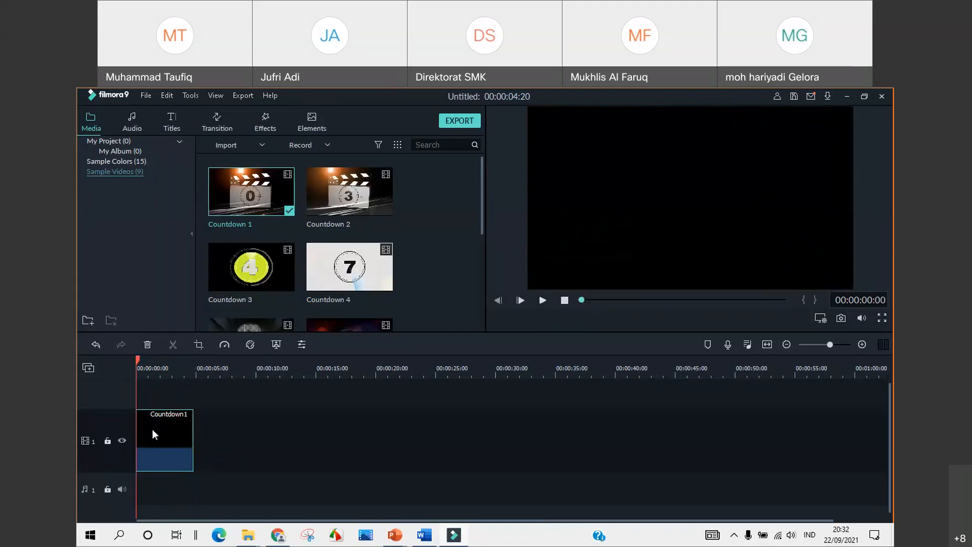
Replace Countdown 1 with Countdown 2 at the timeline start and preview it to the end
key(Delete)
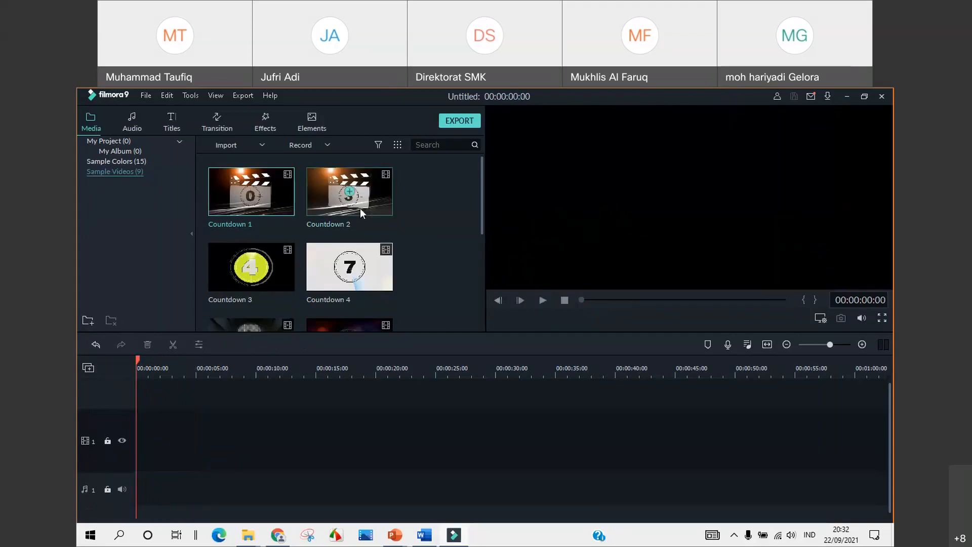
drag(322, 199, 135, 458)
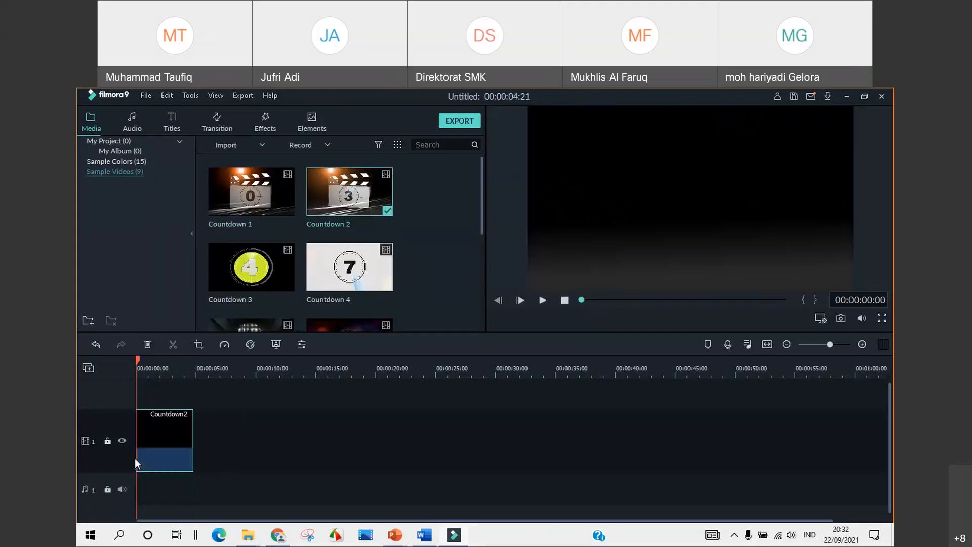
click(540, 299)
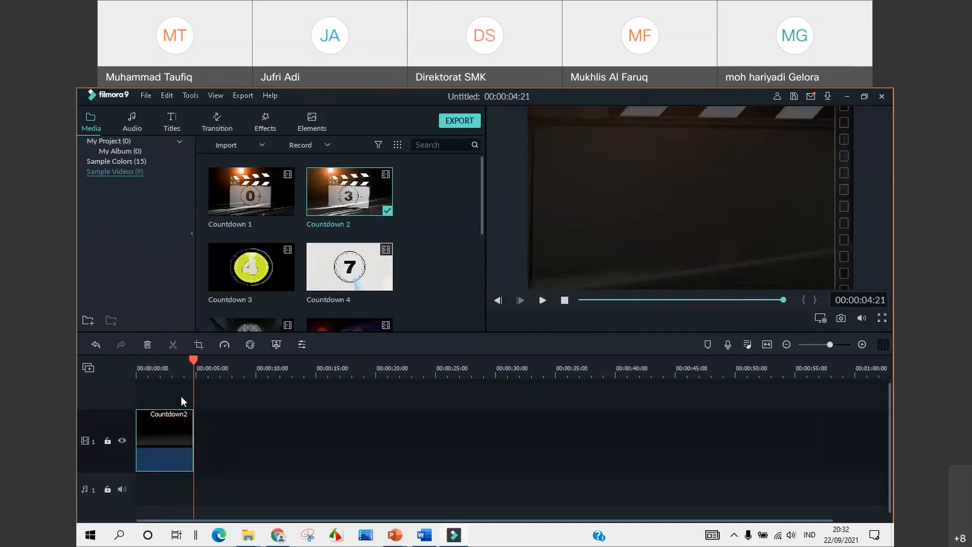
drag(132, 359, 193, 370)
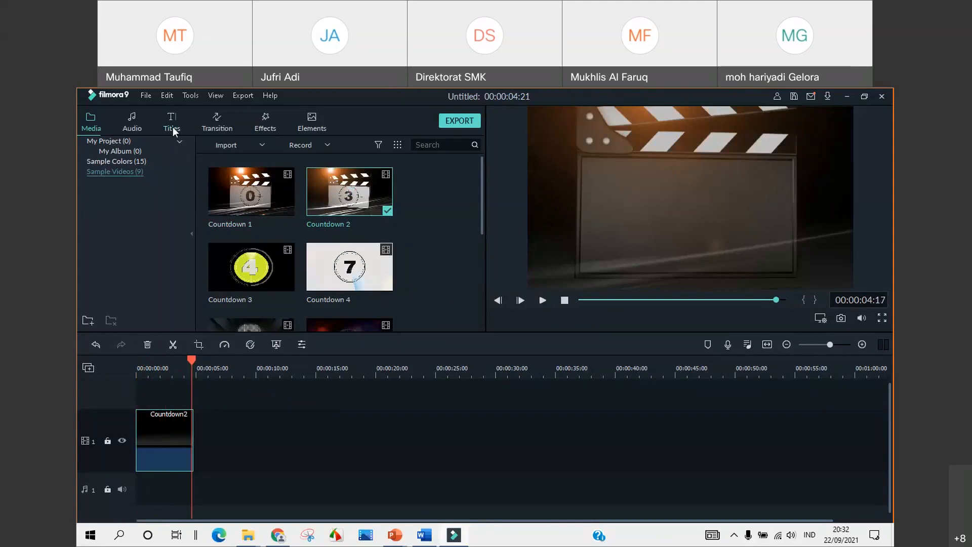
Browse the Openers, Titles and End Credits title presets
click(171, 126)
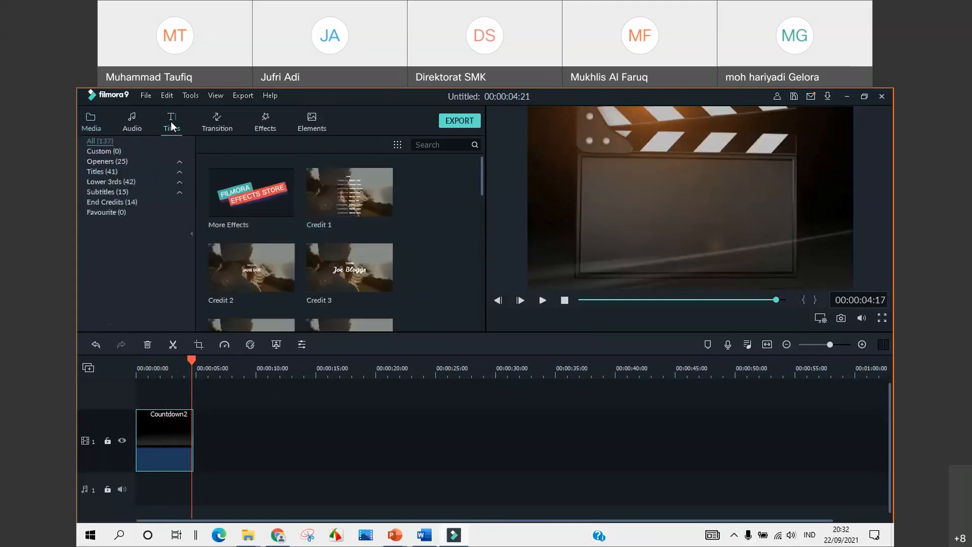
click(107, 161)
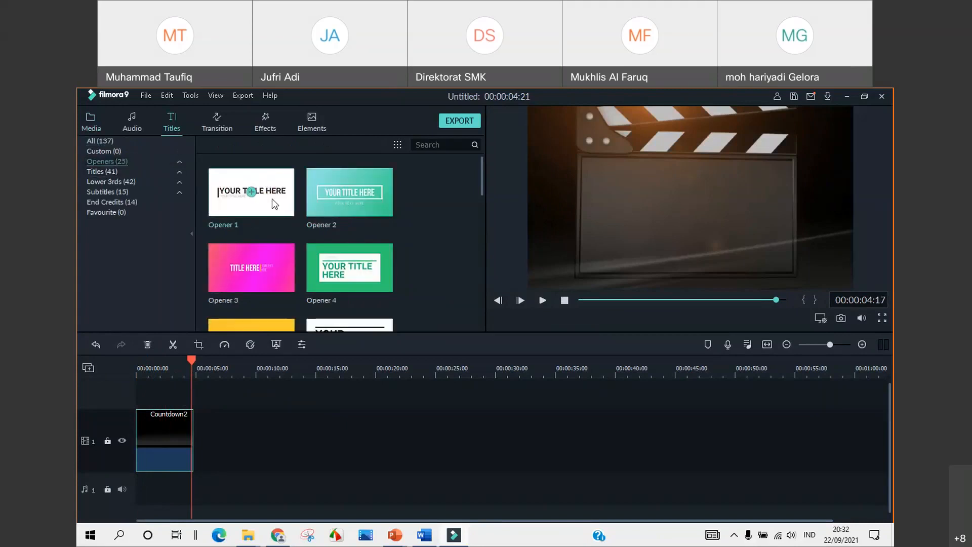
scroll(272, 199, down, 10)
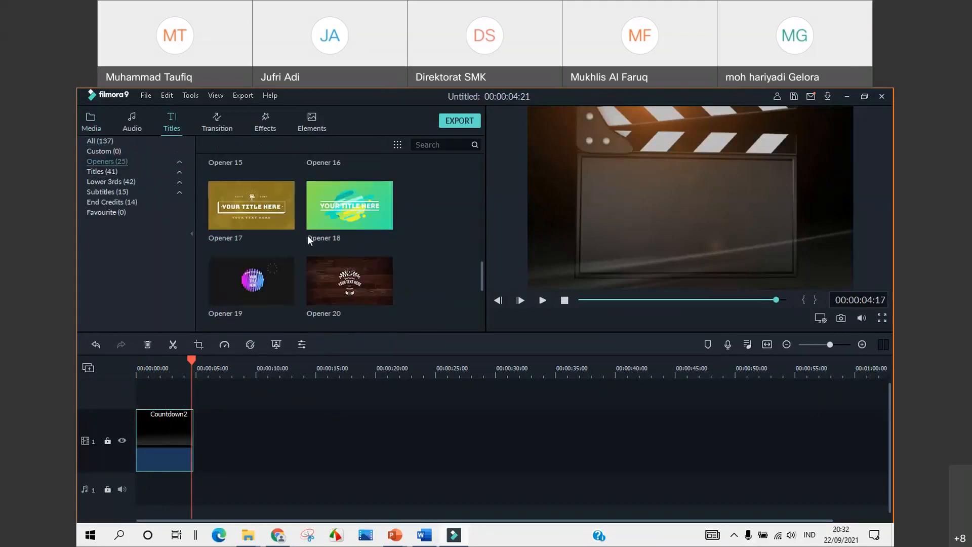
click(102, 171)
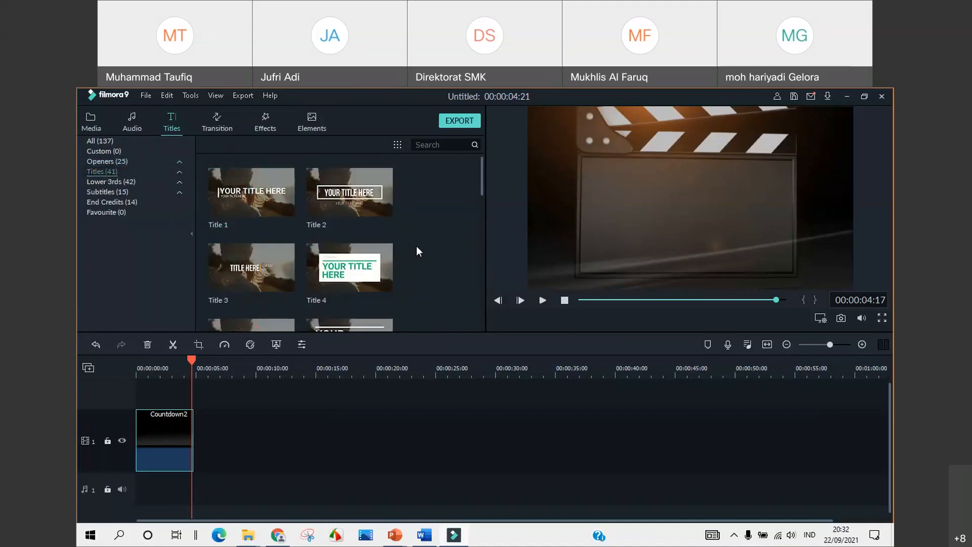
scroll(372, 269, down, 10)
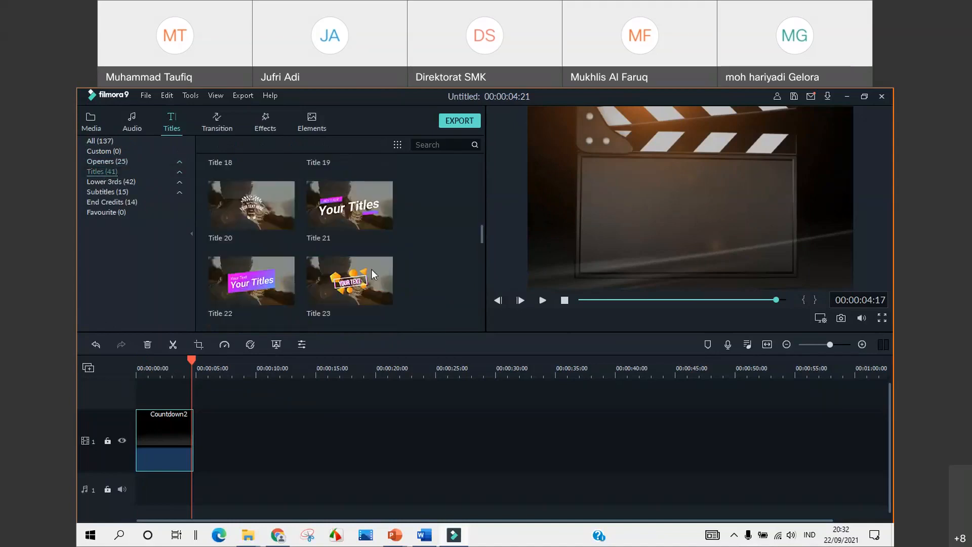
scroll(371, 269, up, 10)
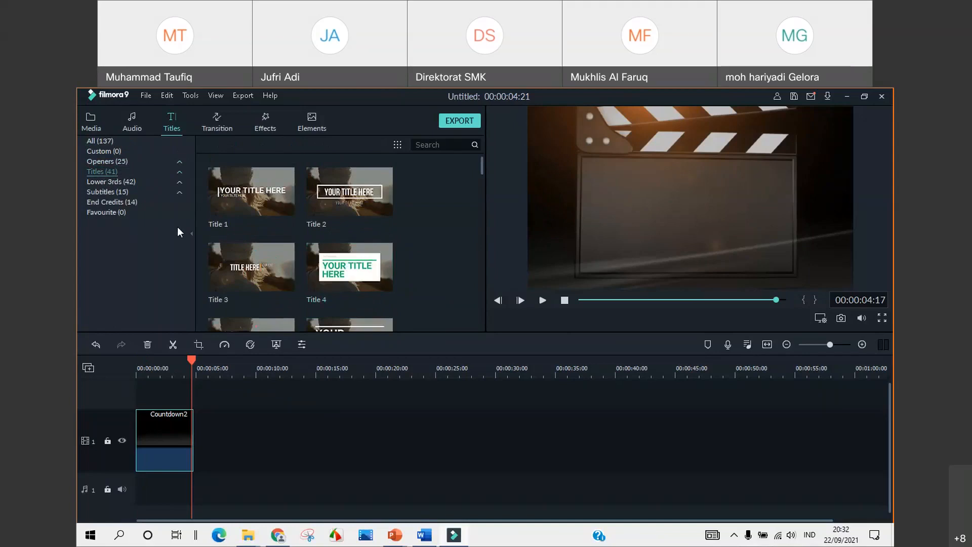
click(115, 201)
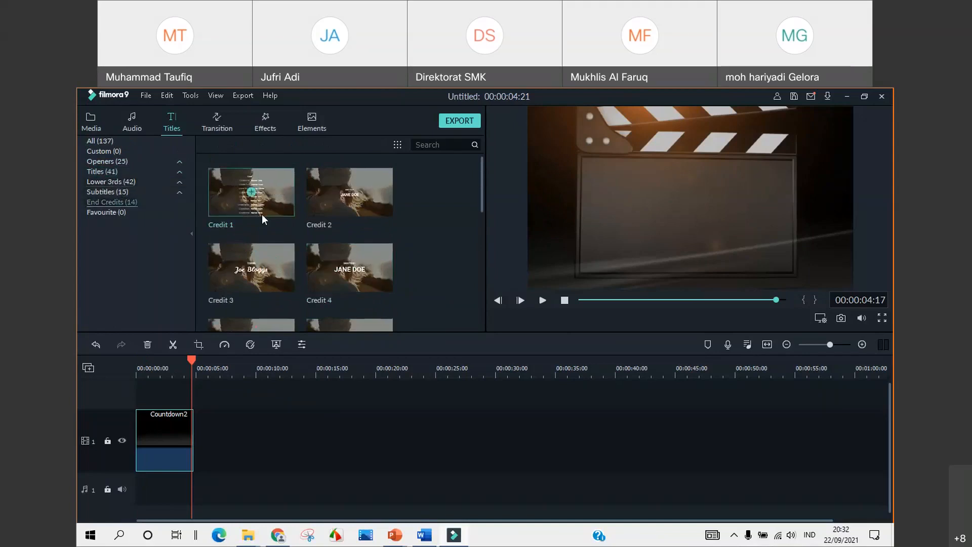
scroll(262, 214, down, 5)
scroll(263, 227, up, 5)
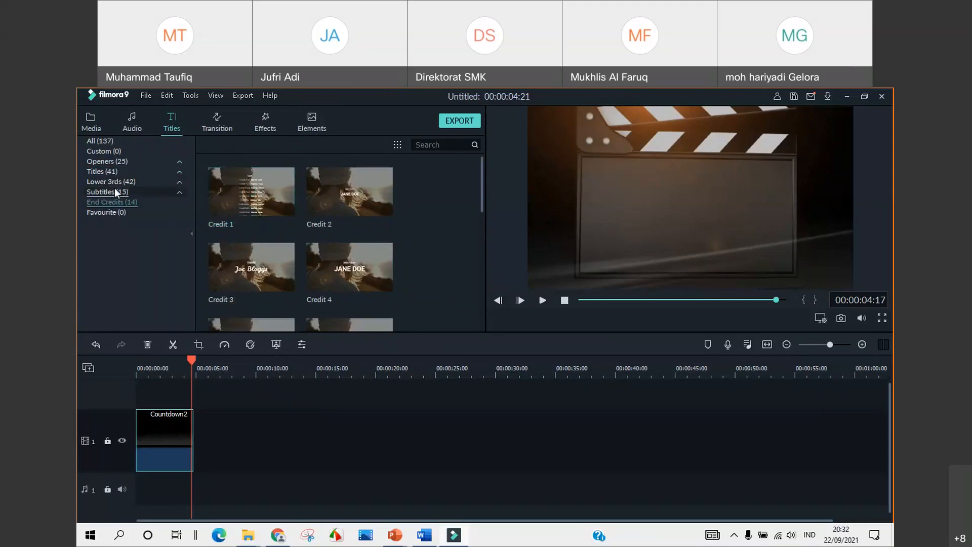
click(108, 163)
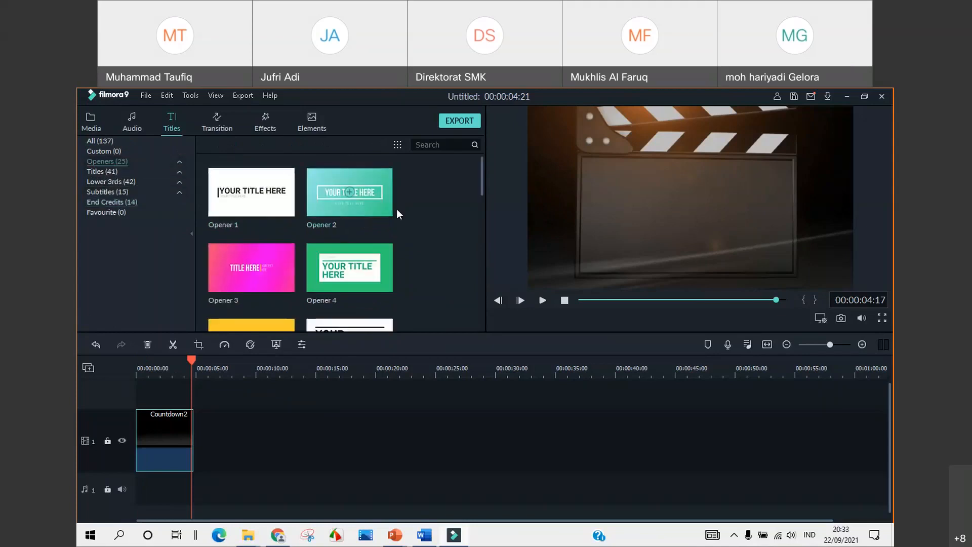
scroll(396, 209, down, 3)
scroll(392, 214, down, 8)
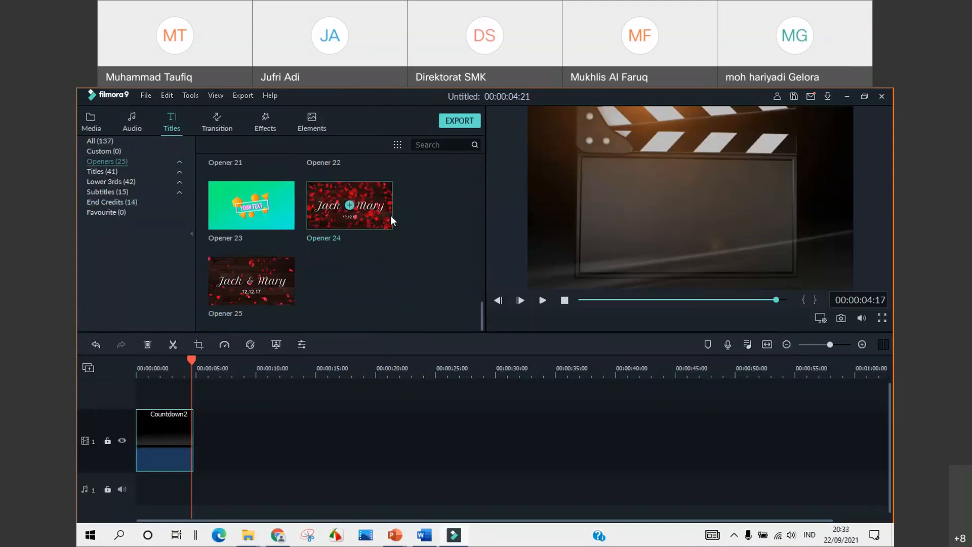
Download Title 9 from the Titles category and add it to the timeline
click(111, 173)
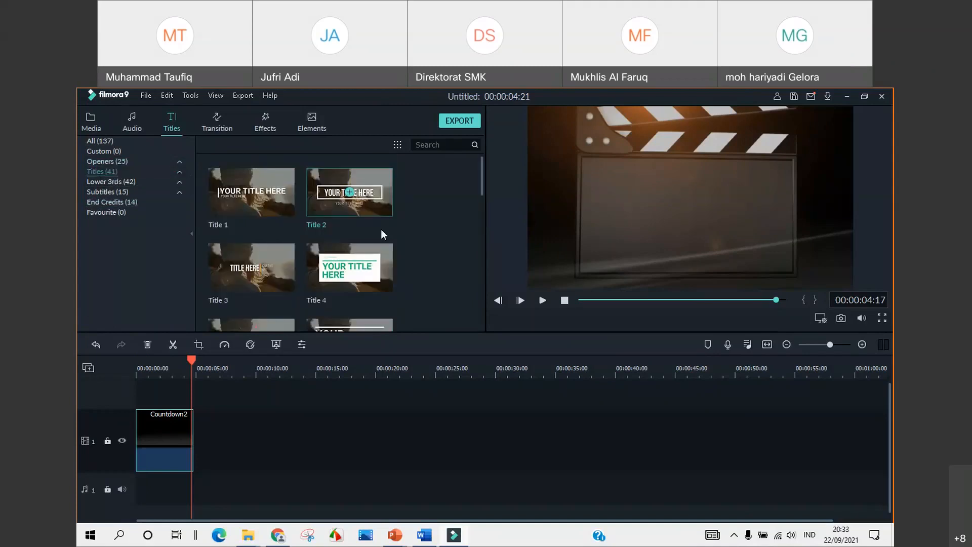
scroll(381, 228, down, 15)
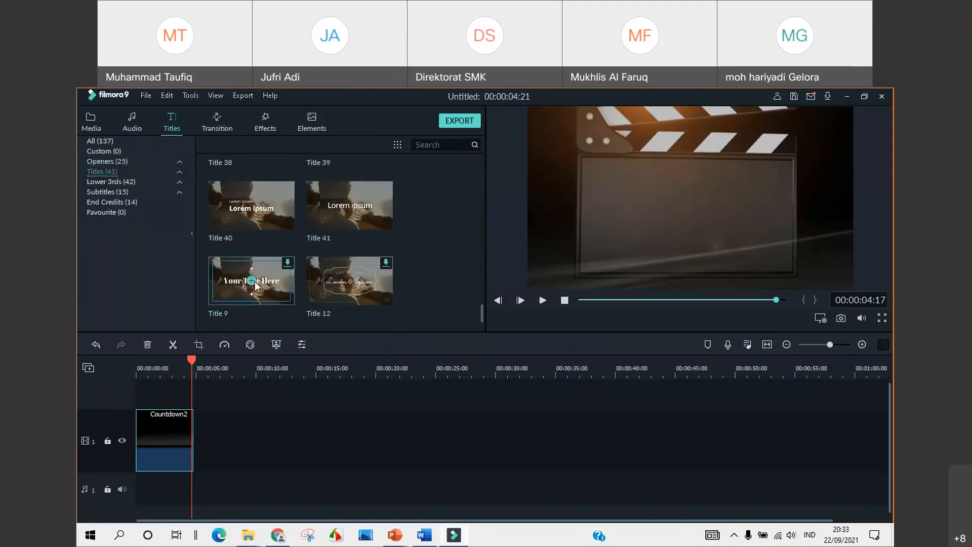
scroll(299, 274, down, 2)
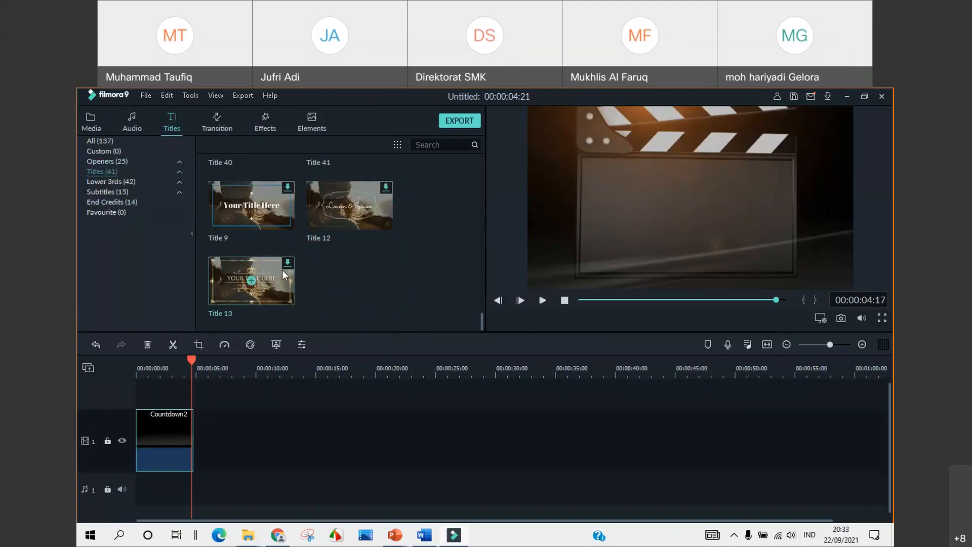
scroll(266, 245, up, 5)
scroll(265, 245, down, 5)
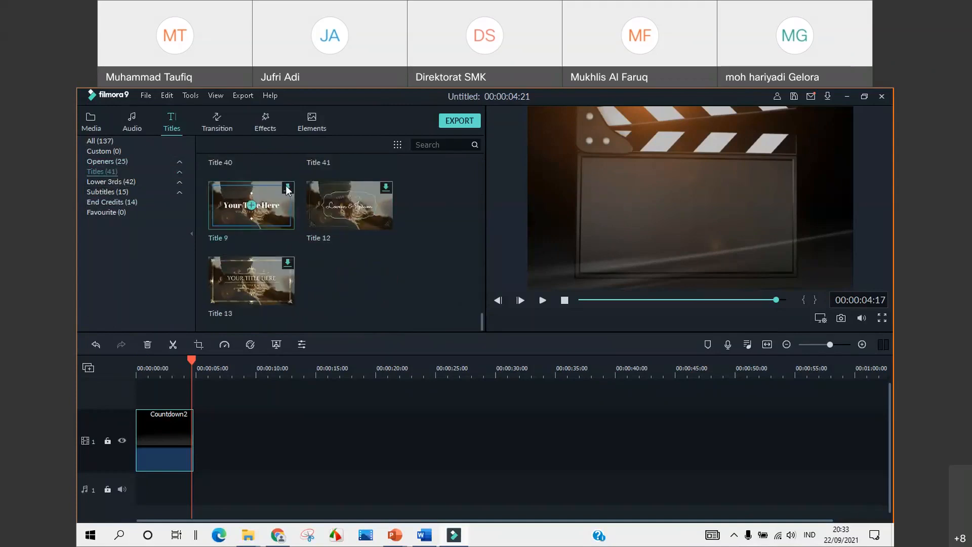
double_click(253, 206)
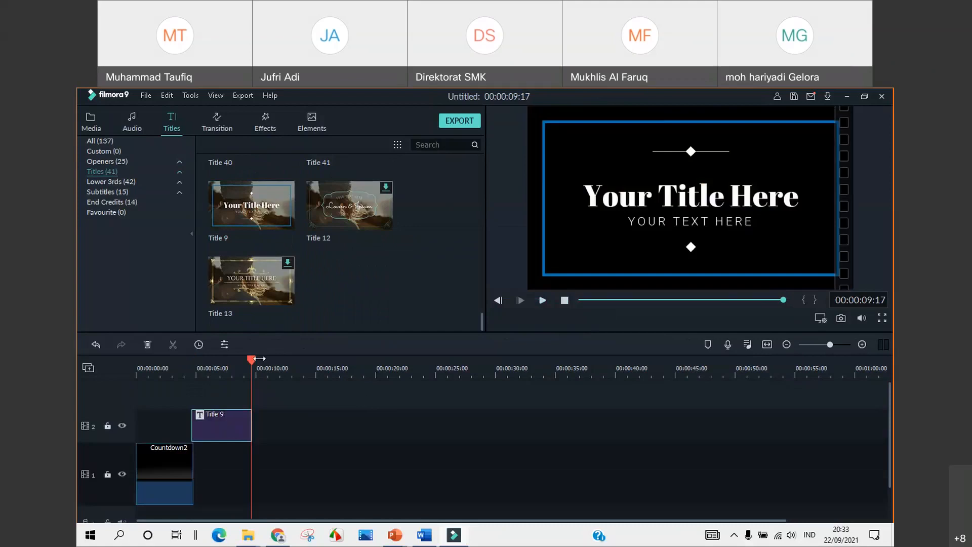
Move Title 9 onto track 1 right after Countdown2 and open its Advanced Edit
click(190, 356)
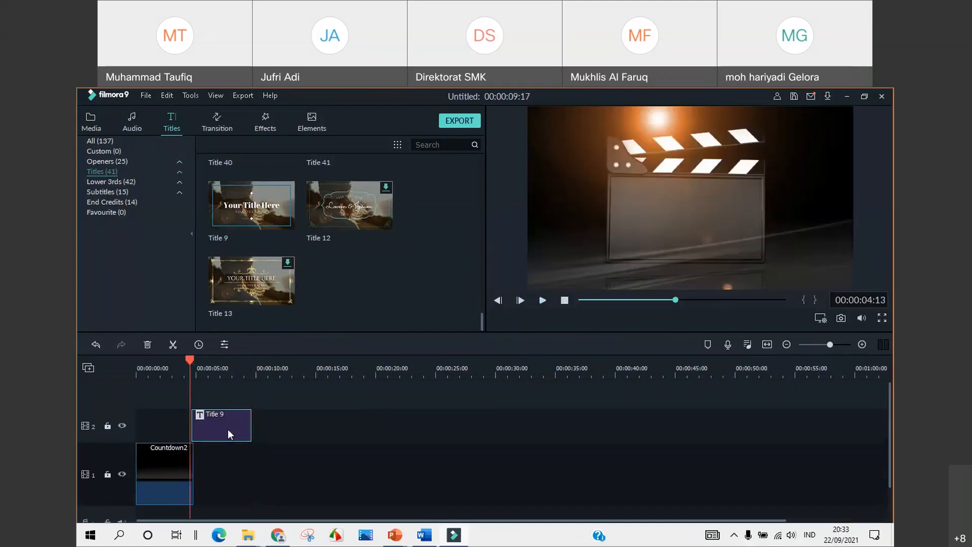
drag(226, 426, 224, 465)
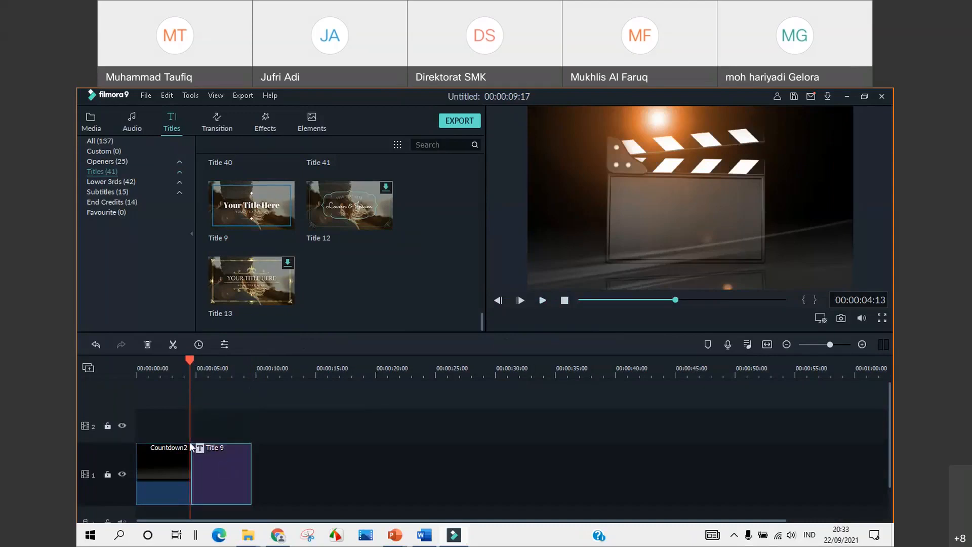
right_click(219, 476)
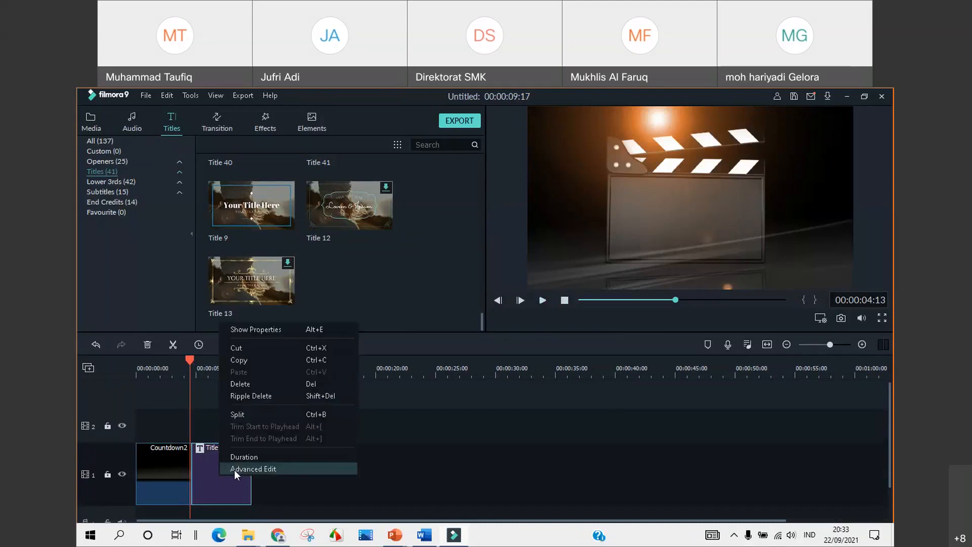
click(235, 469)
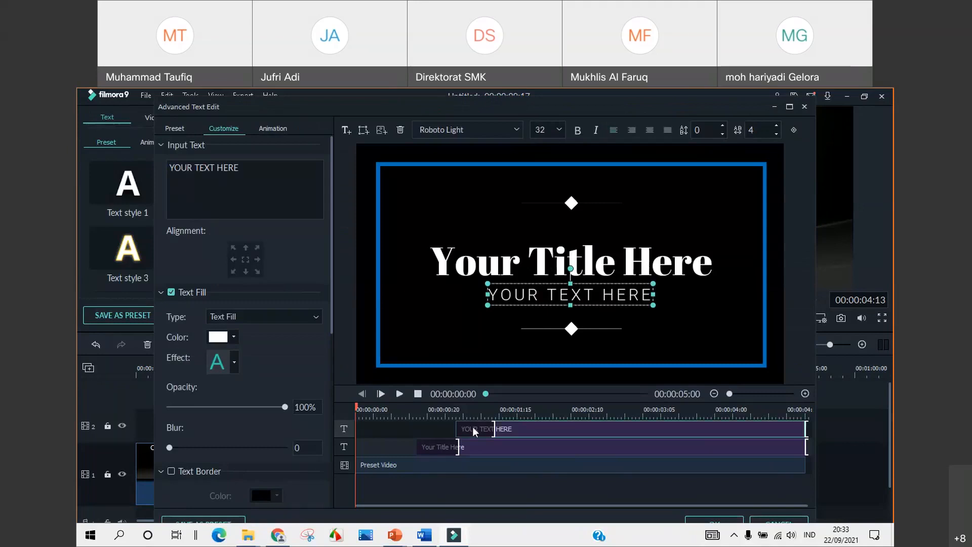
Change the main title to 'HIDROLISIS GARAM' at font size 72
click(473, 447)
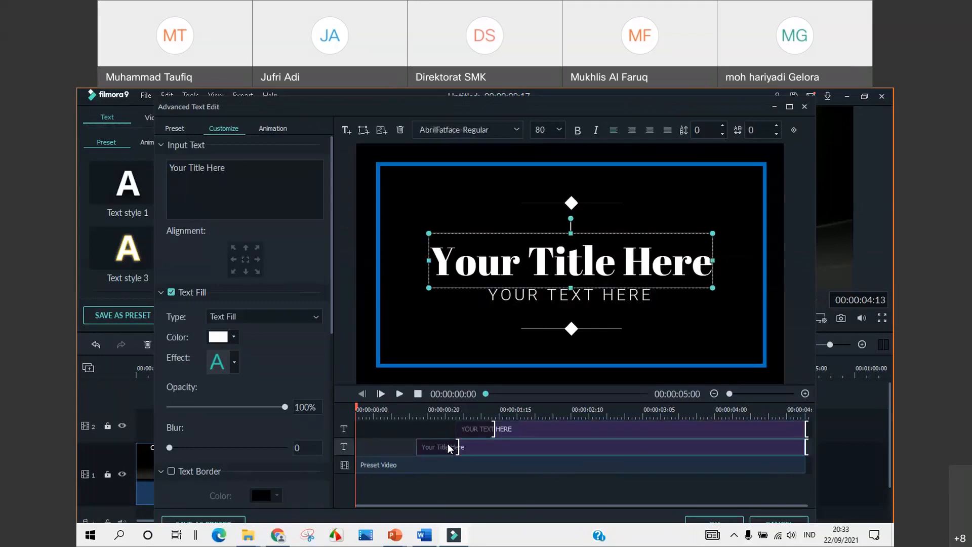
drag(249, 191, 169, 207)
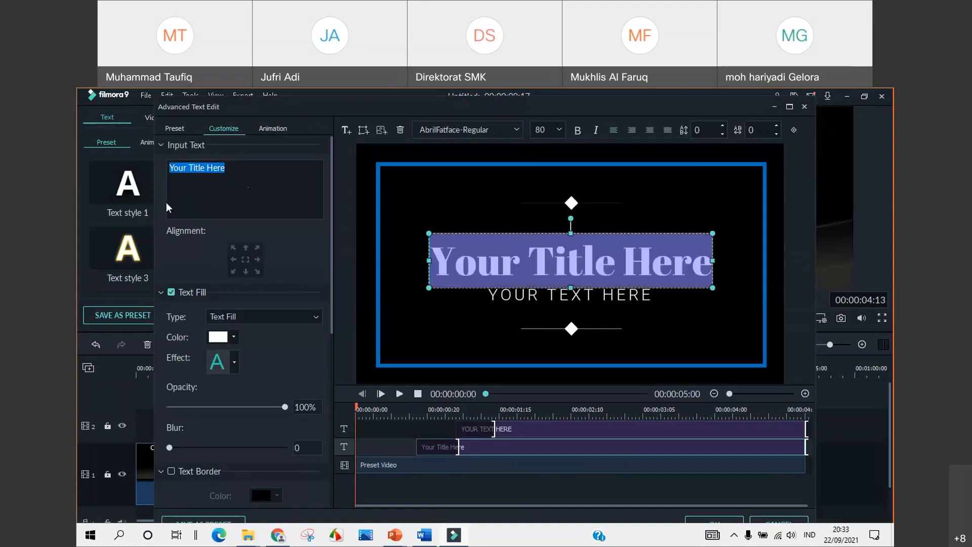
text(HID)
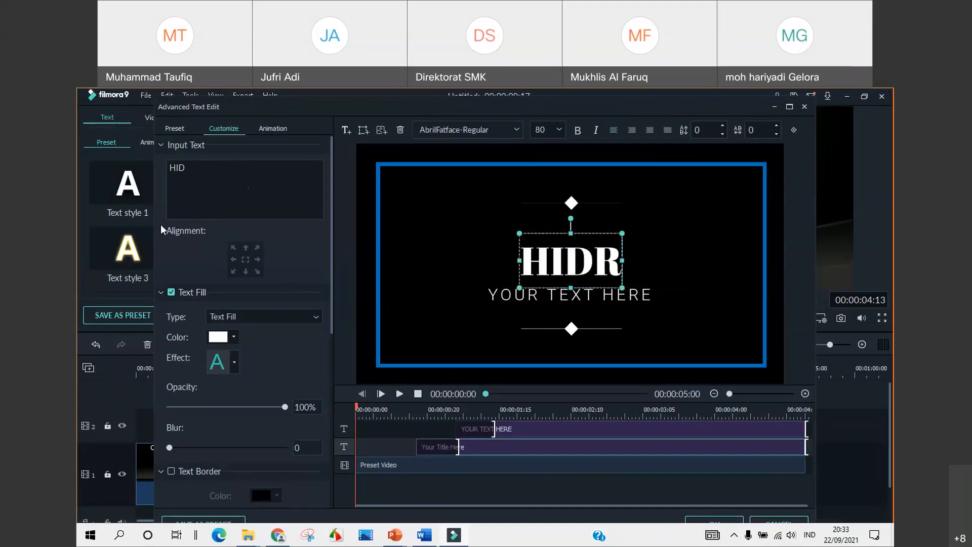
text(ROLISIS GARAM)
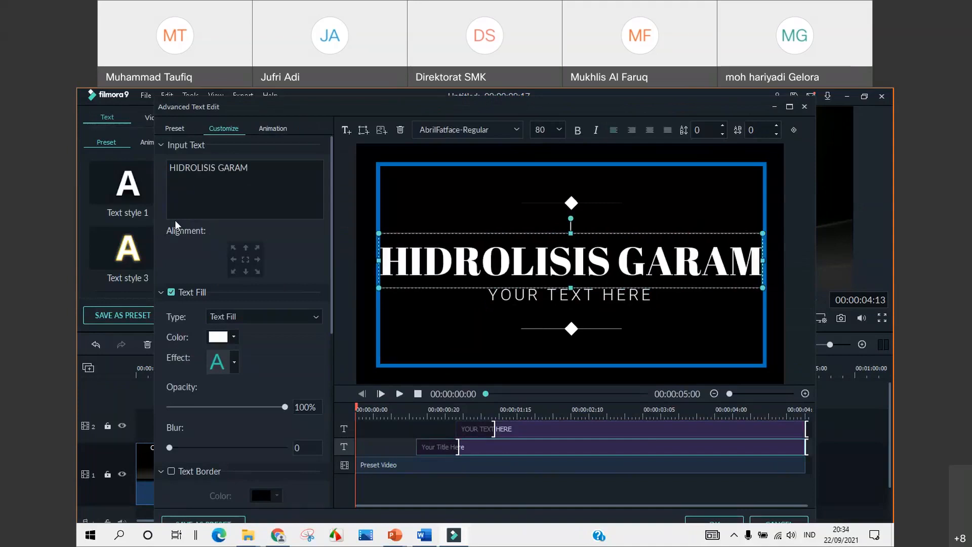
click(560, 132)
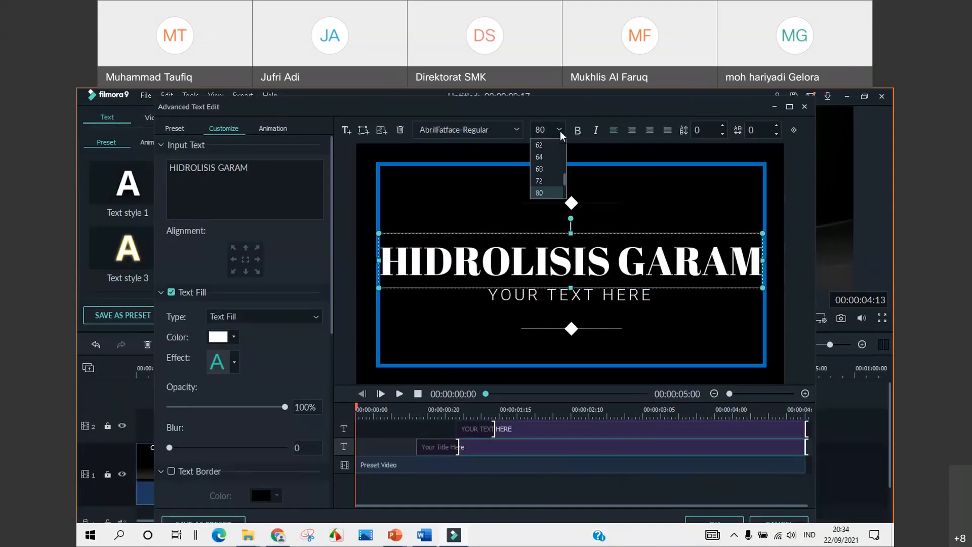
click(550, 181)
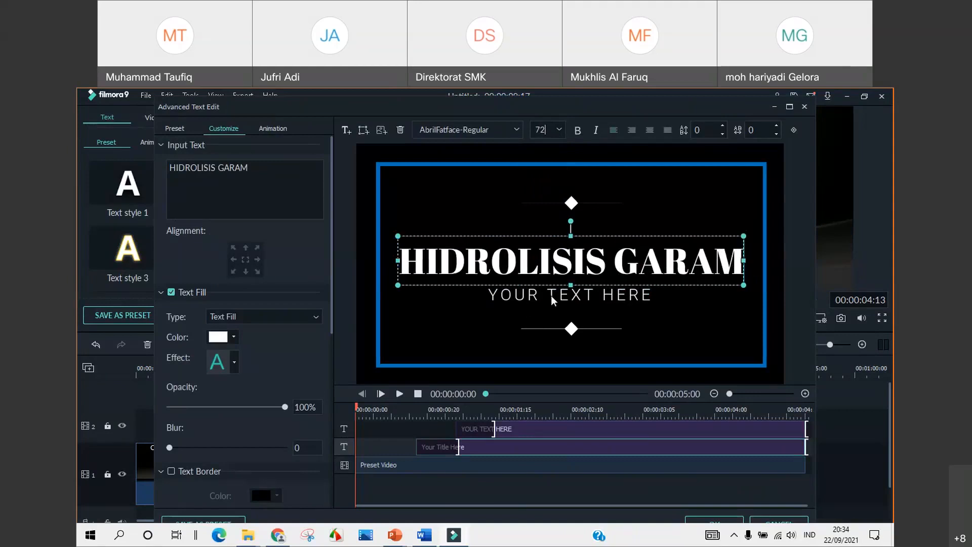
Replace the subtitle with the presenter's name and degrees, then apply the text edits
click(466, 430)
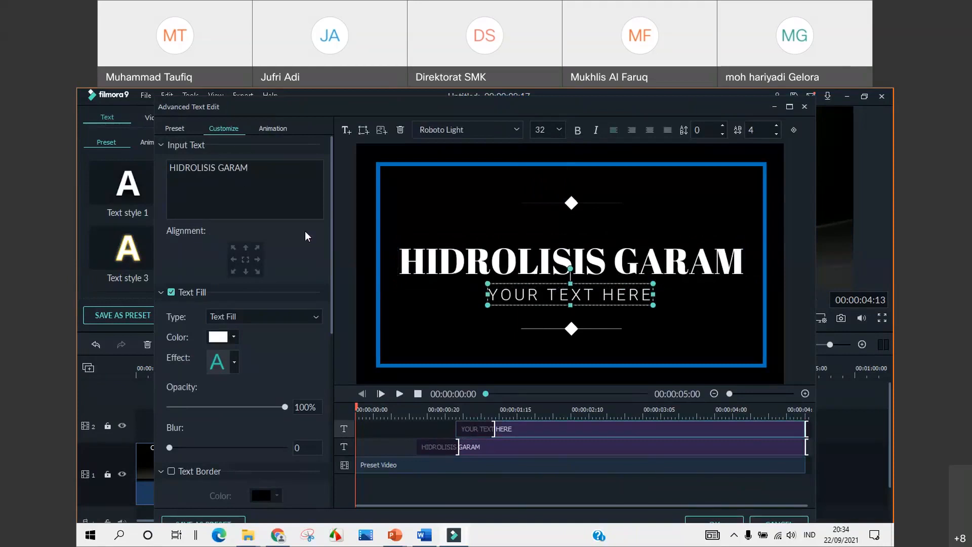
click(566, 298)
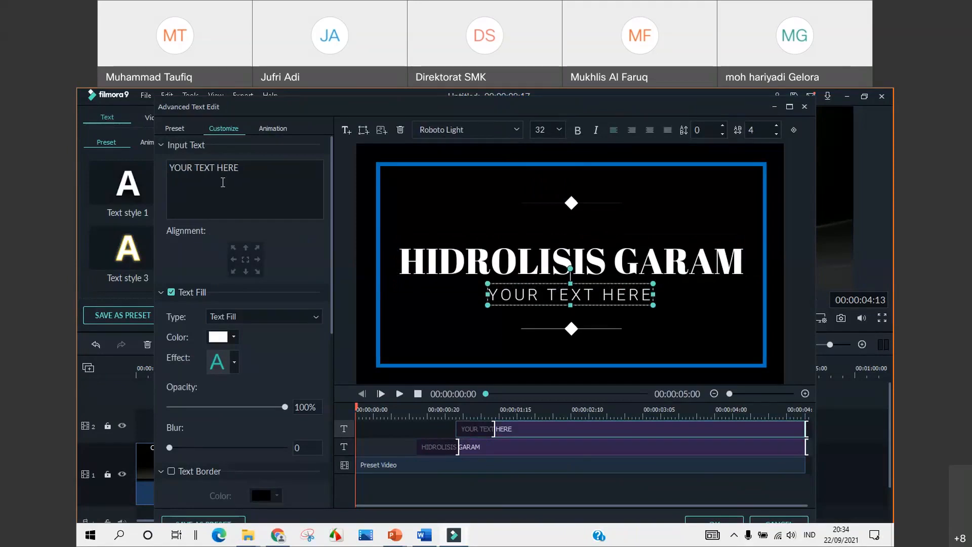
triple_click(223, 182)
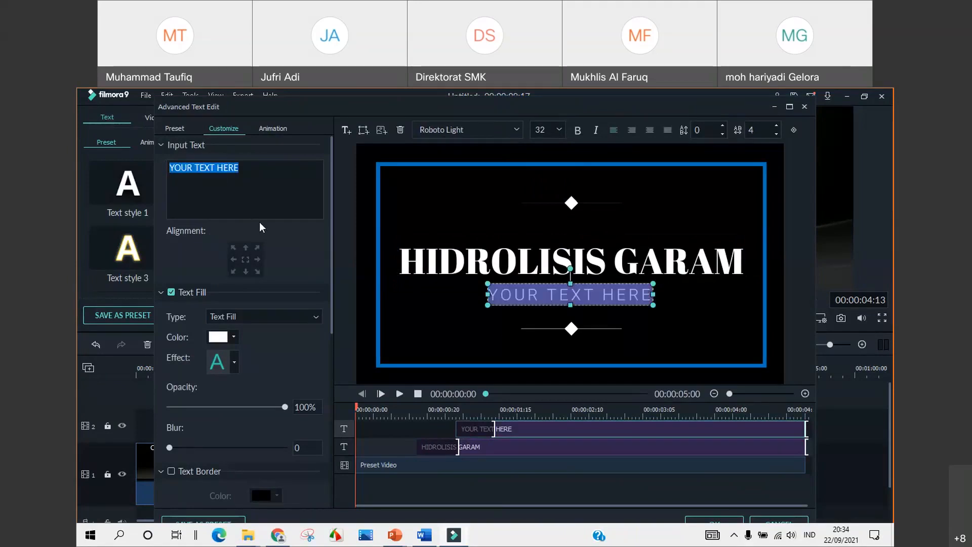
text(MUHM)
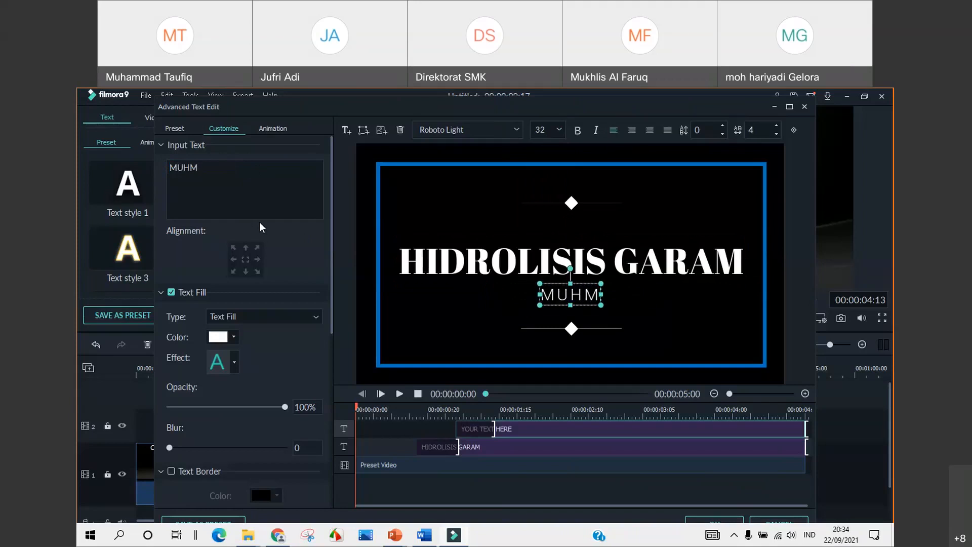
key(BackSpace)
text(AMMAD TAUFIQ, )
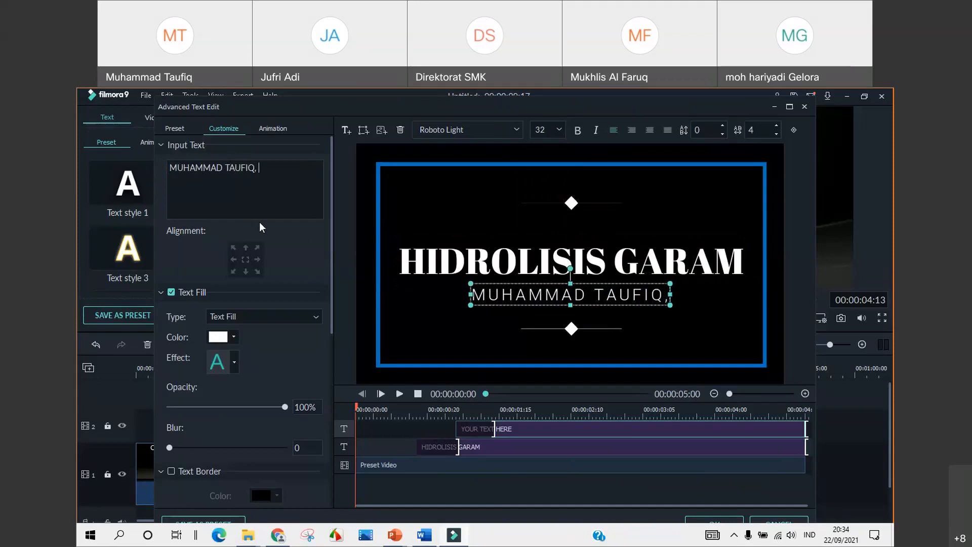
text(S.P)
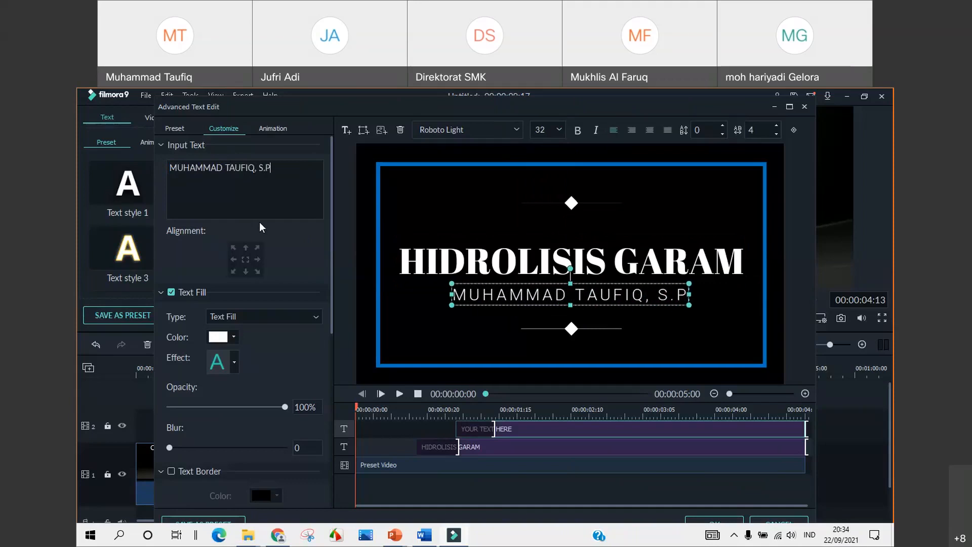
text(d, M>)
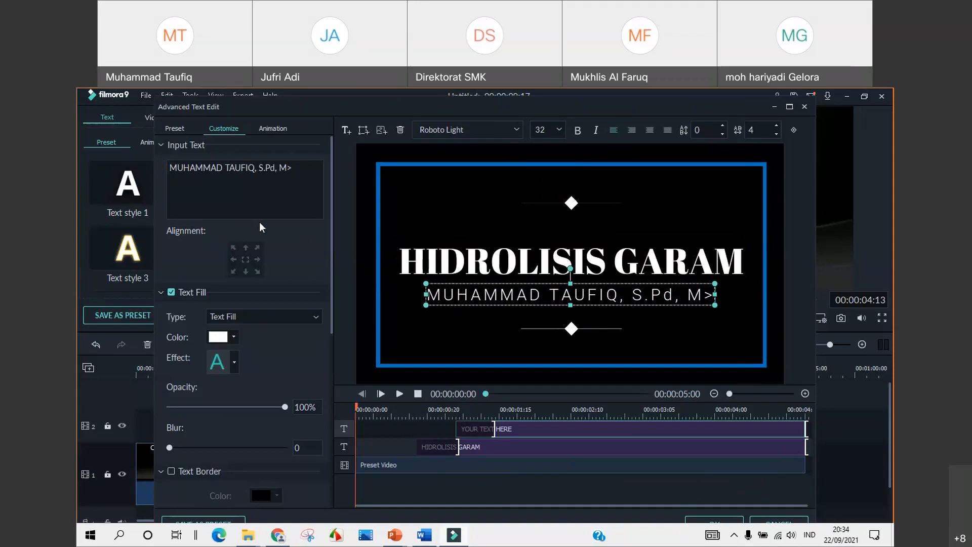
key(BackSpace)
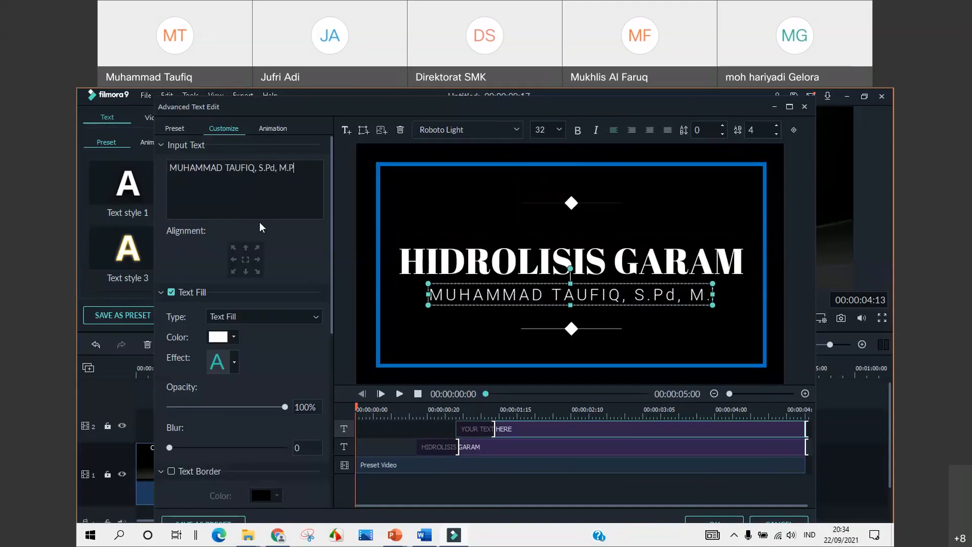
text(.Pd)
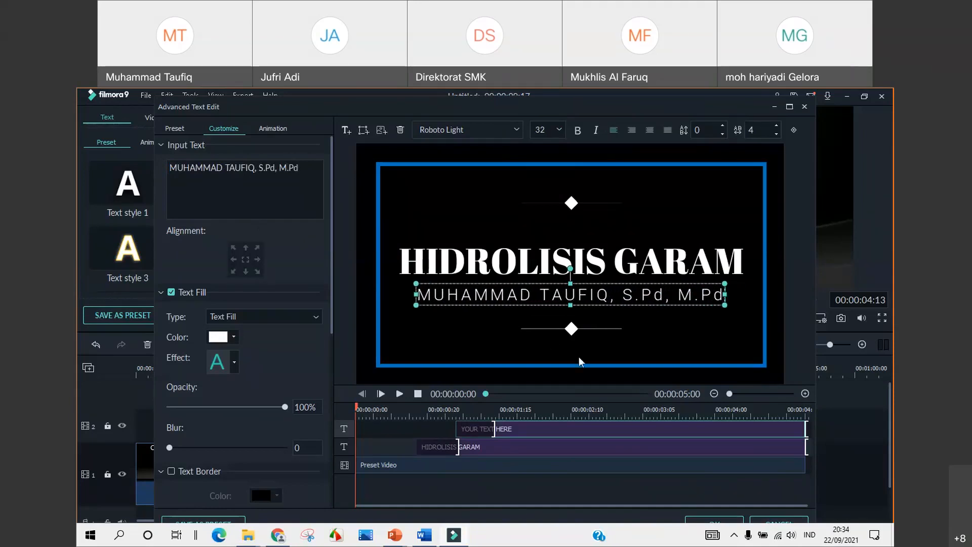
click(730, 524)
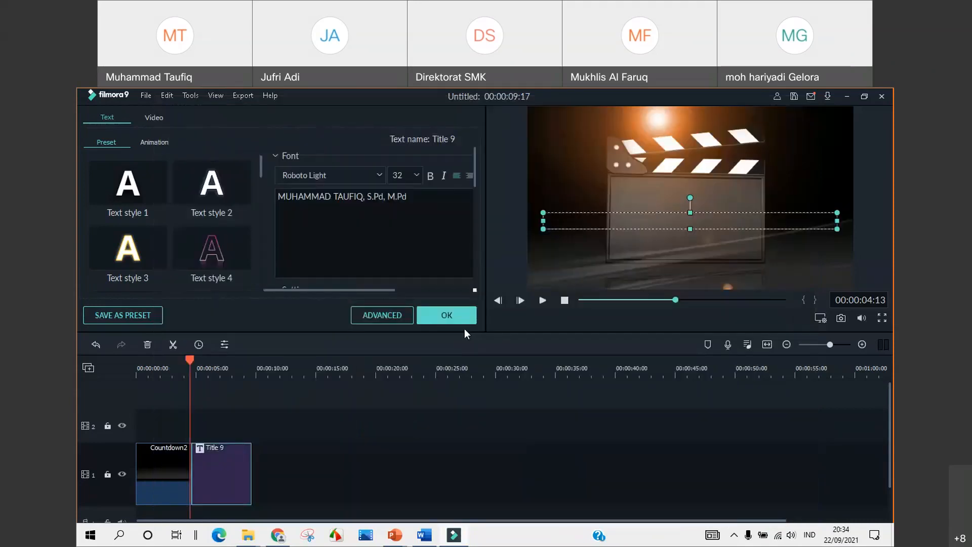
Preview the HIDROLISIS GARAM intro from the start, then show the Openers title presets
click(464, 315)
drag(192, 360, 132, 359)
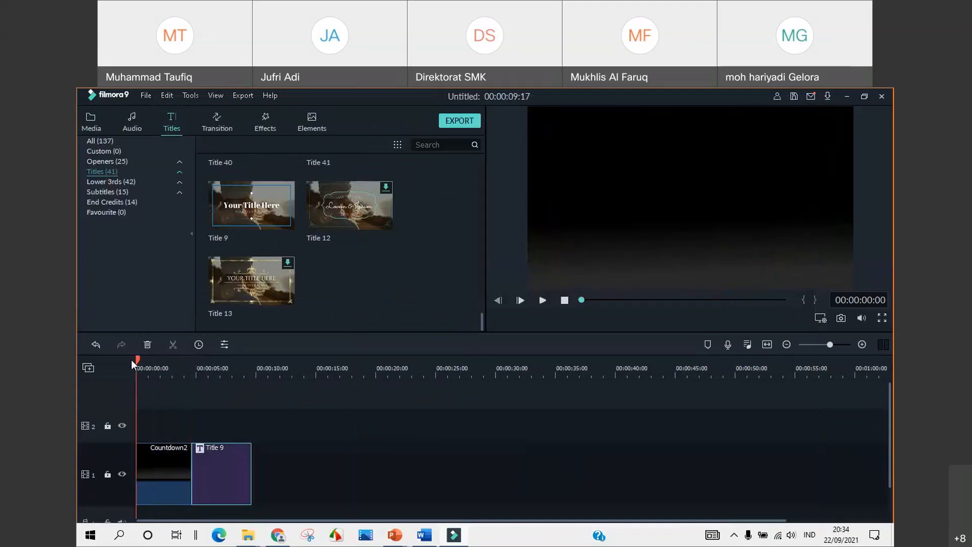
click(541, 301)
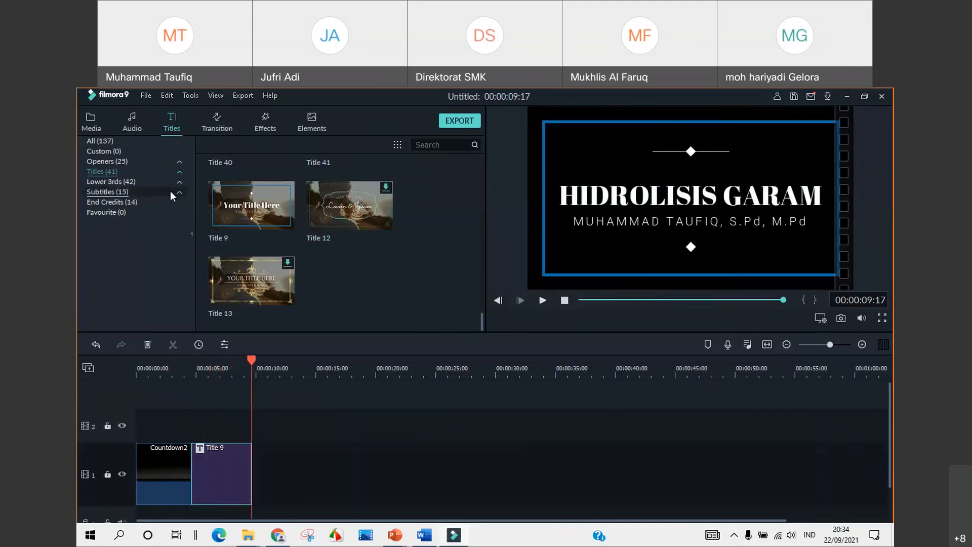
click(113, 162)
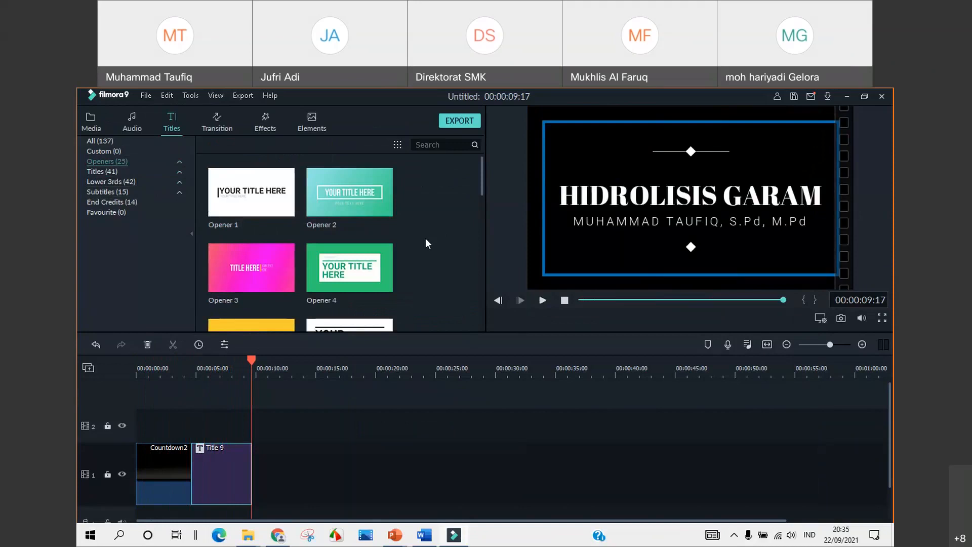
scroll(426, 238, down, 5)
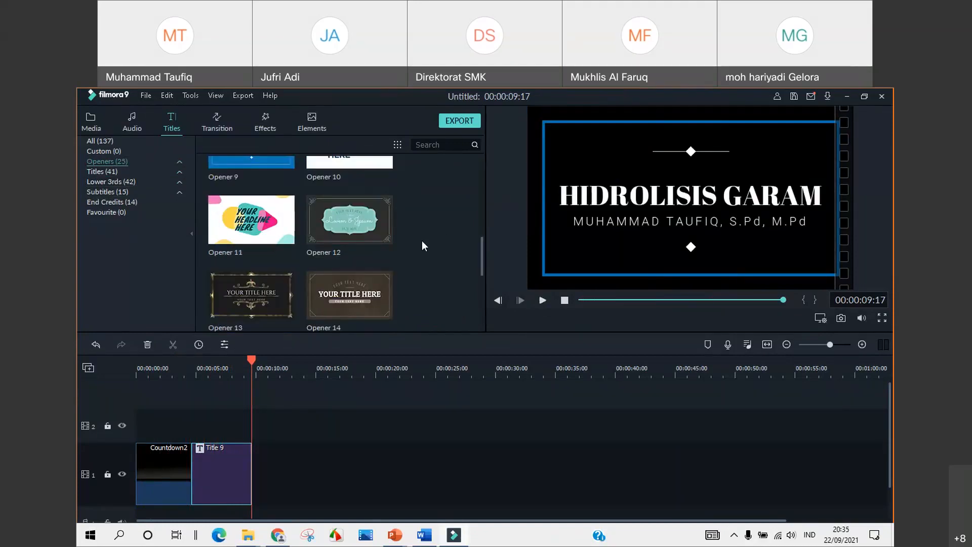
scroll(423, 241, up, 5)
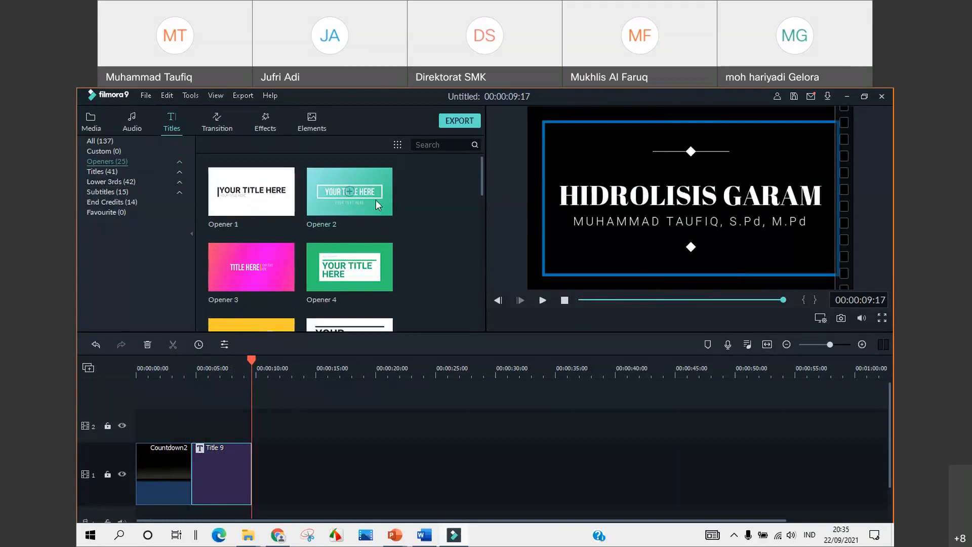
mouse_move(357, 252)
scroll(357, 252, down, 2)
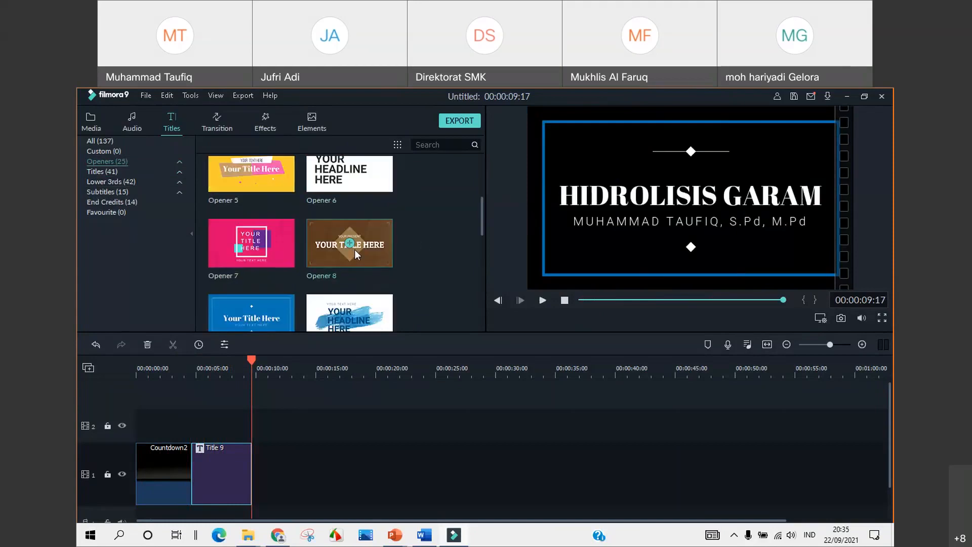
scroll(355, 249, down, 5)
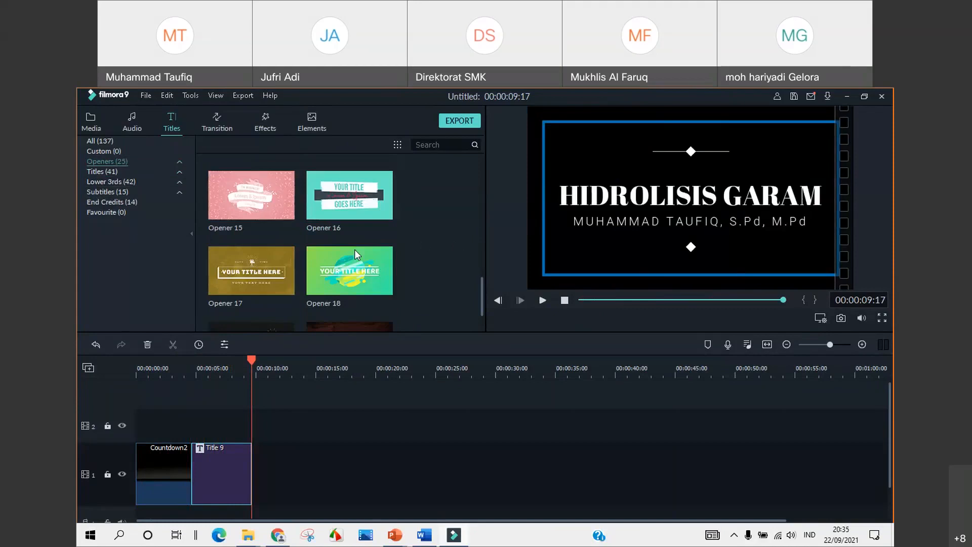
mouse_move(336, 265)
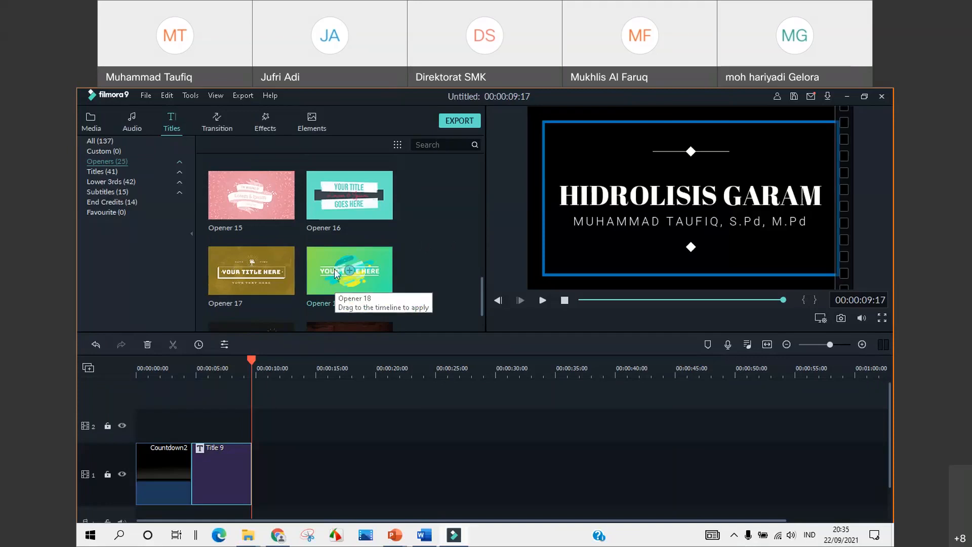
Add Opener 18 after Title 9 and change its title text to 'SMA NEGERI 2 SAMBOJA' in Advanced Edit
drag(334, 268, 251, 484)
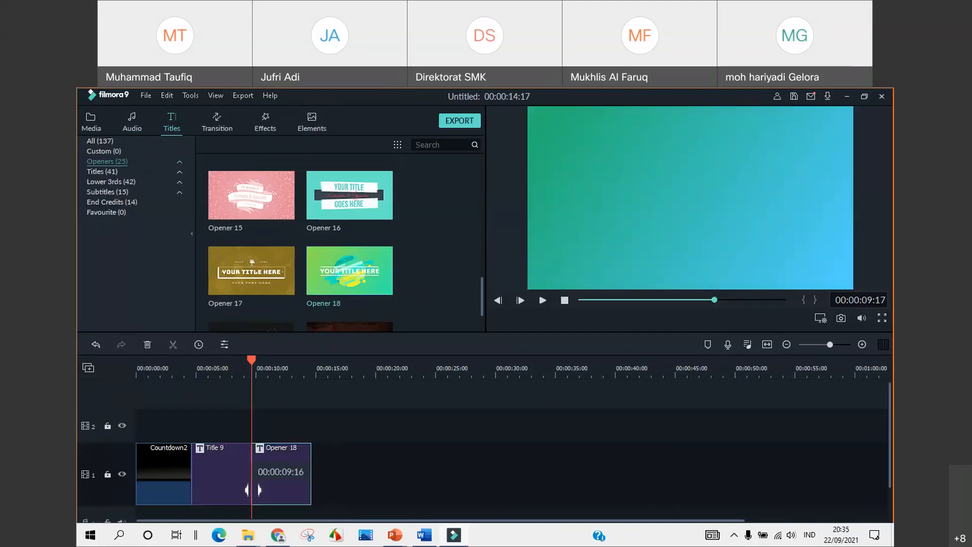
right_click(287, 485)
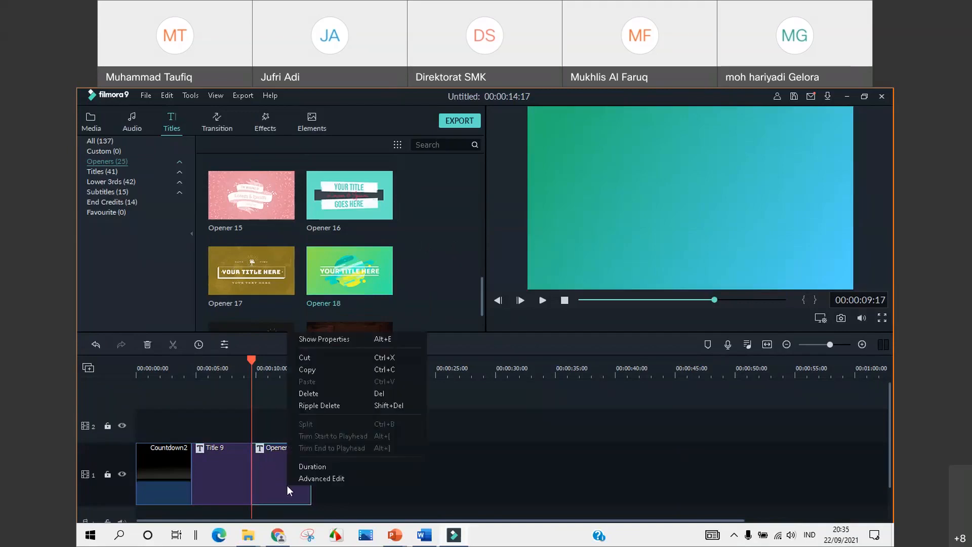
click(303, 481)
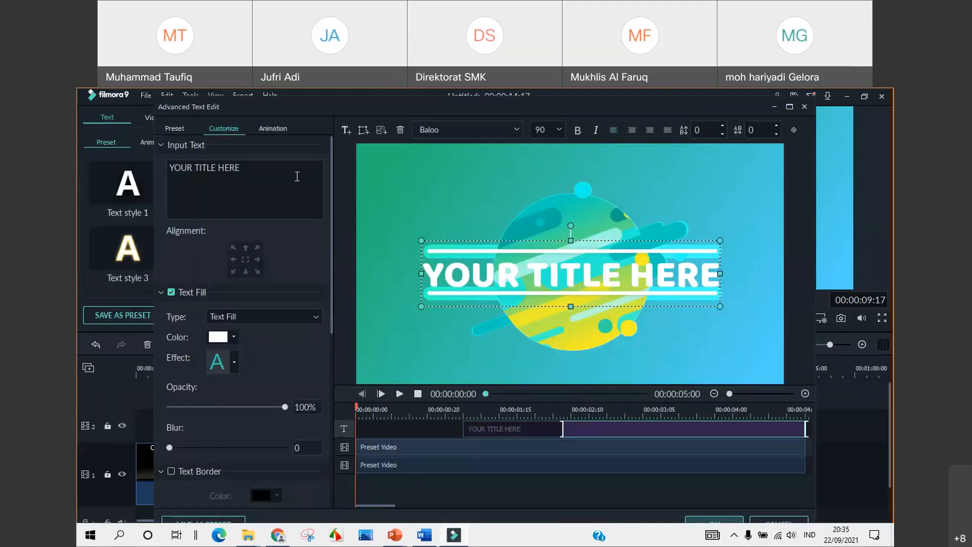
click(241, 168)
drag(241, 168, 167, 172)
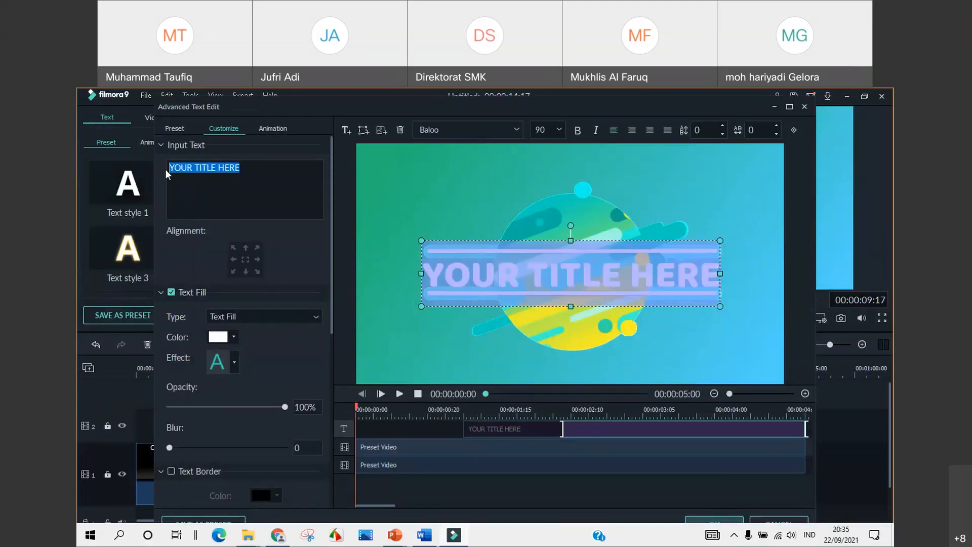
text(SMA NEGERI)
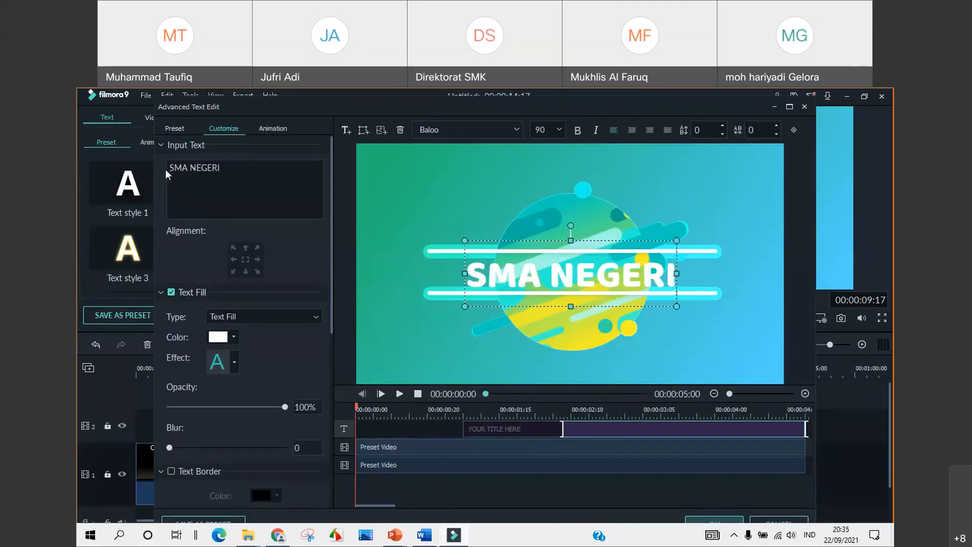
text( 2 SAMBOJA)
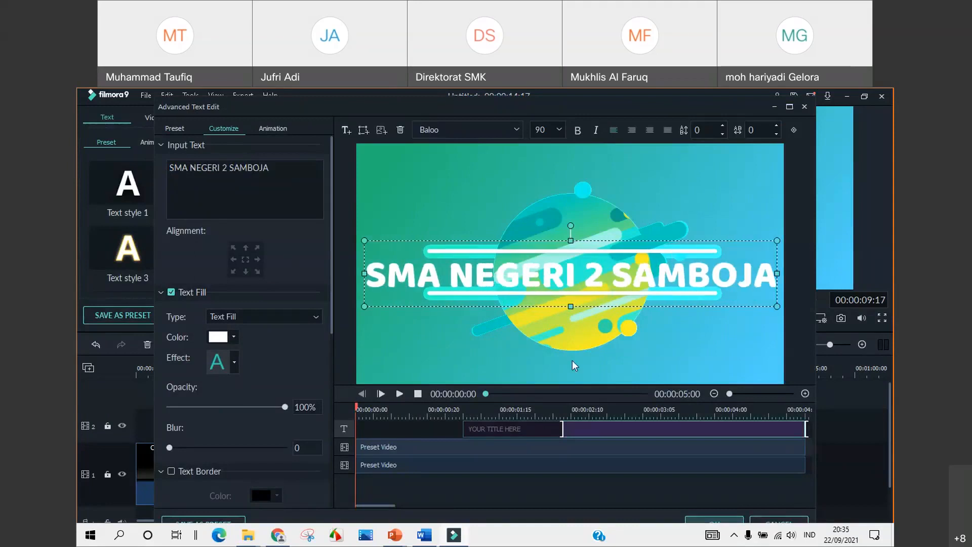
click(724, 521)
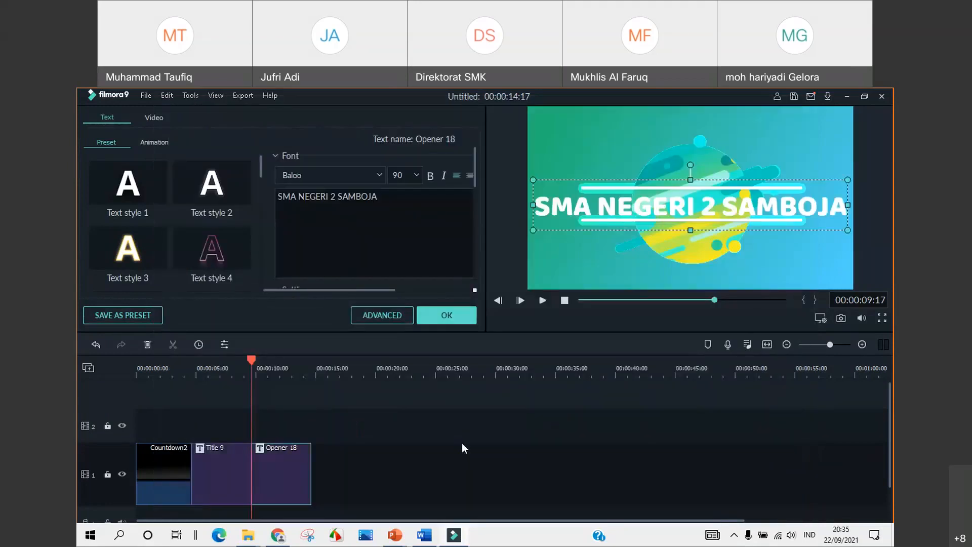
click(446, 322)
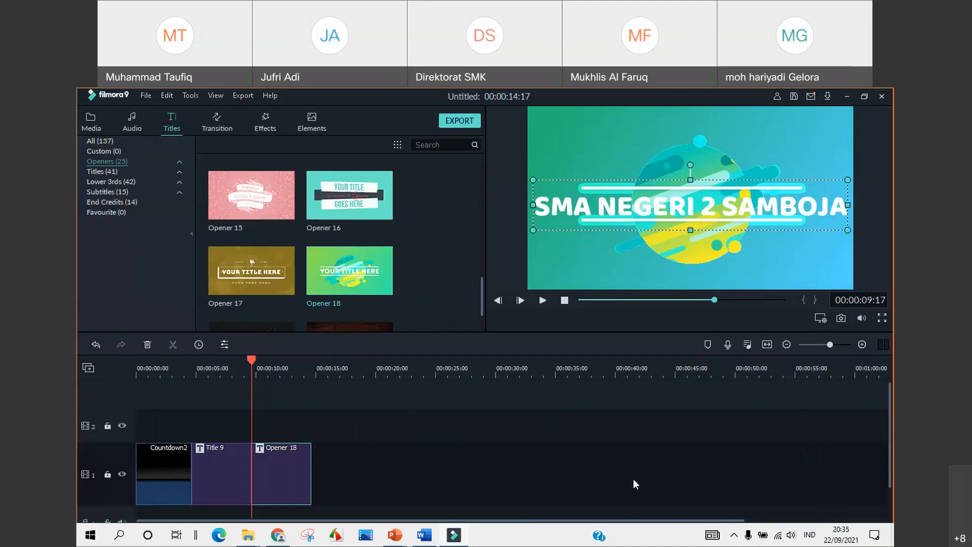
drag(252, 360, 132, 361)
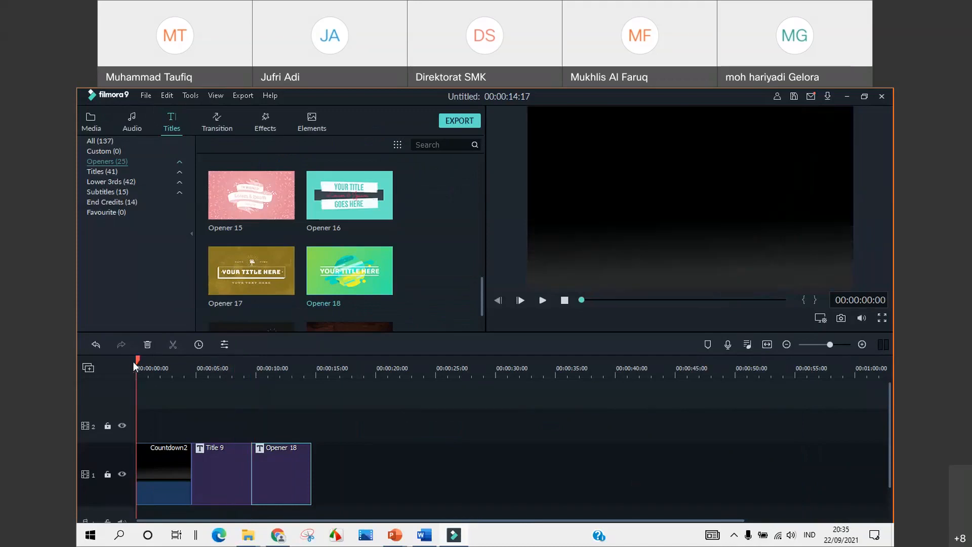
click(542, 301)
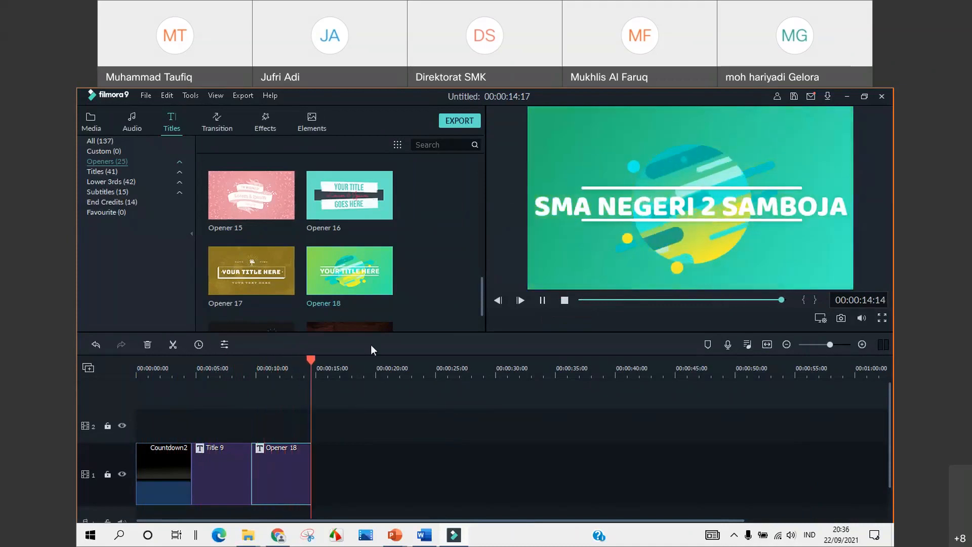
click(224, 363)
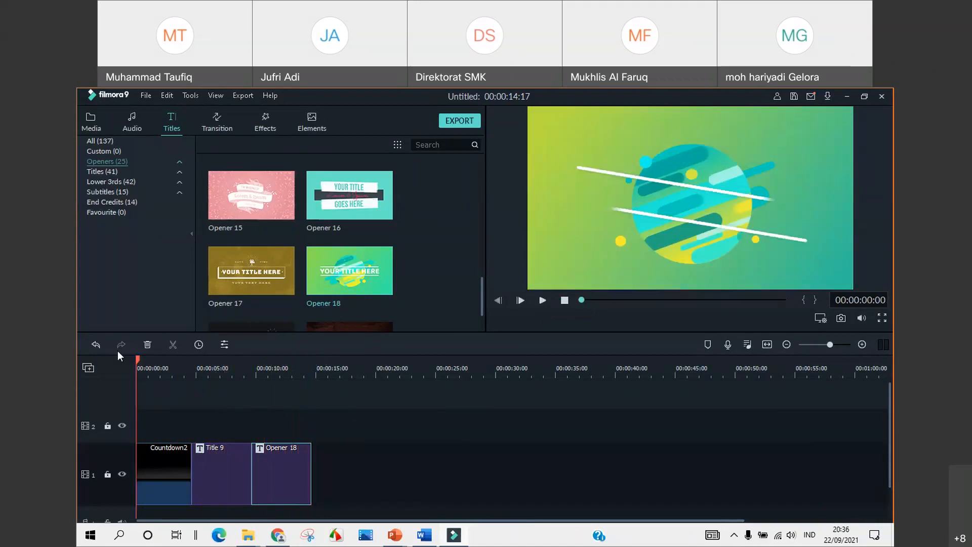
click(120, 360)
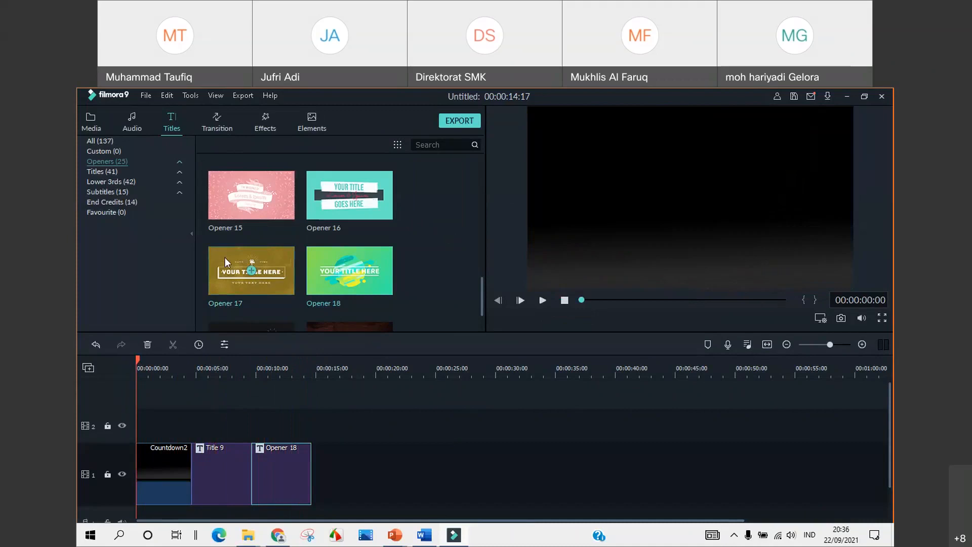
Put the 'Name of the Child - Motions' track from the music library on audio track 1
click(133, 124)
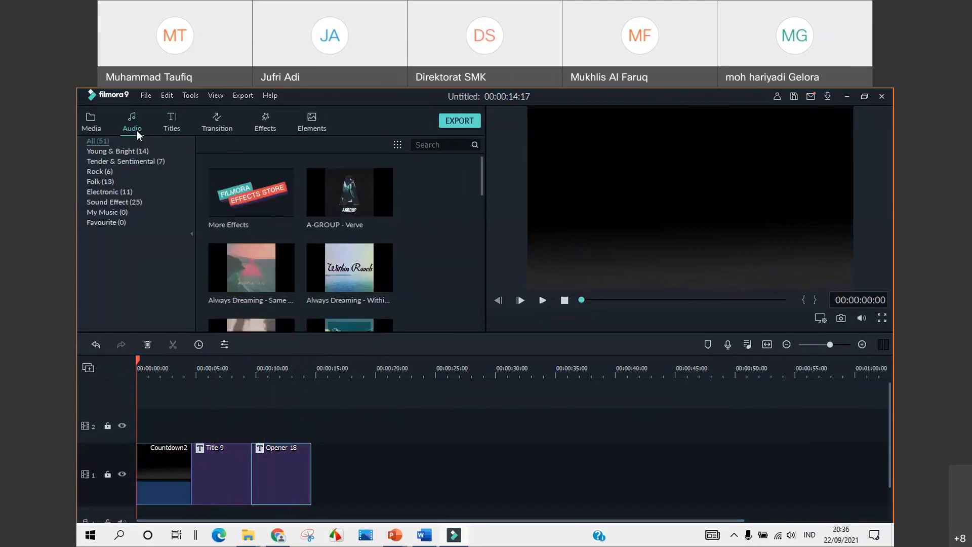
scroll(345, 259, down, 15)
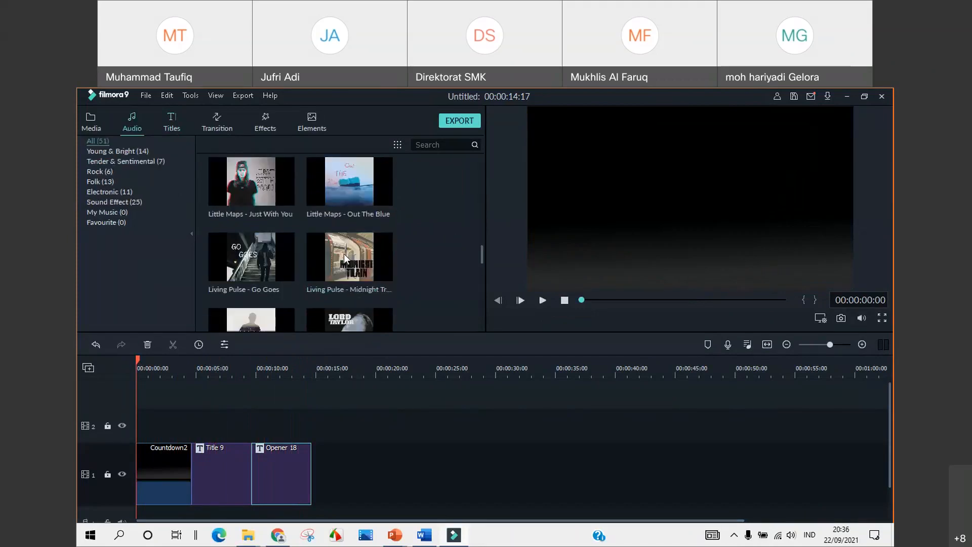
scroll(358, 302, up, 10)
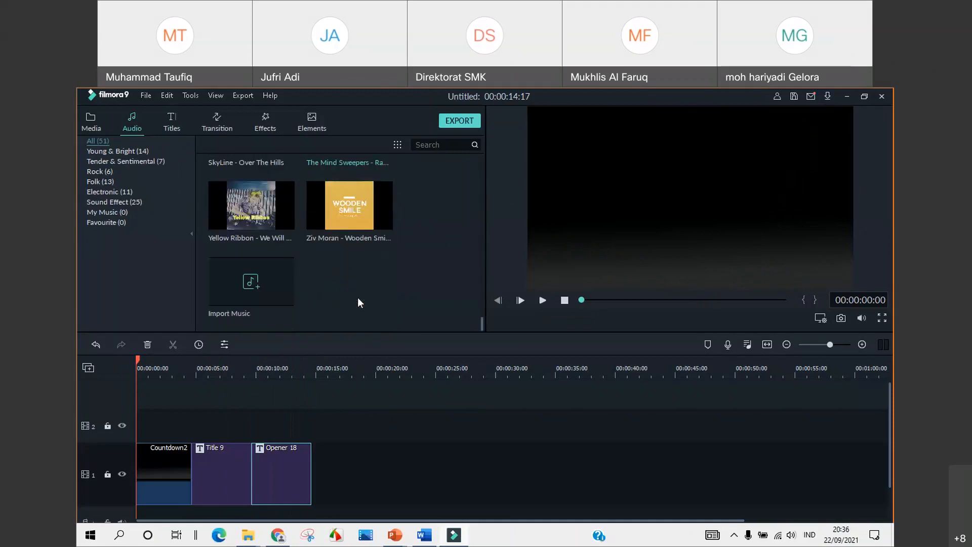
scroll(358, 301, up, 6)
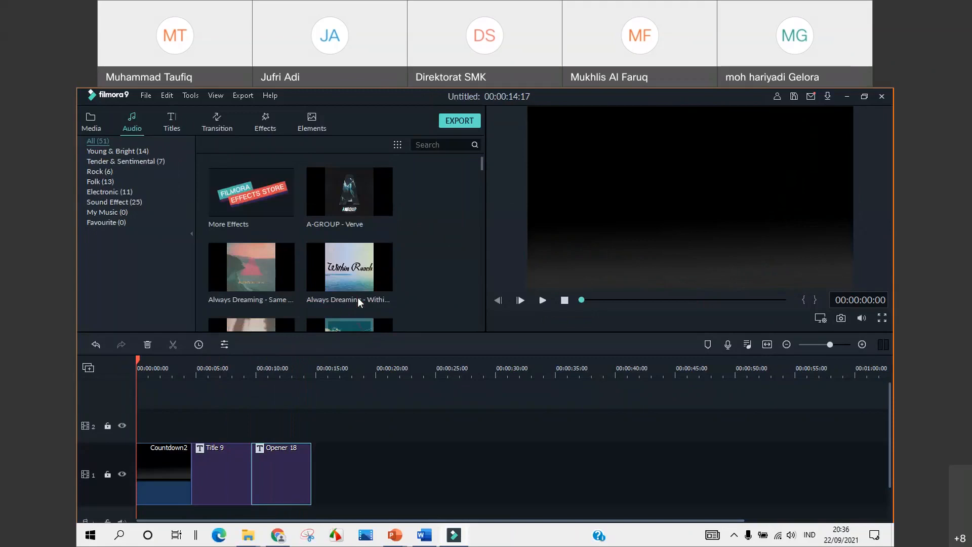
scroll(357, 302, down, 5)
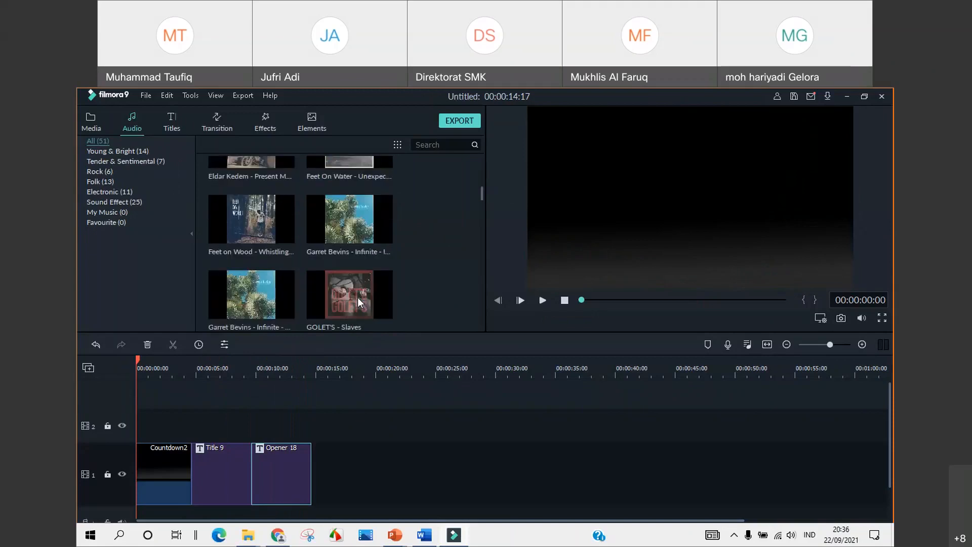
scroll(358, 302, down, 5)
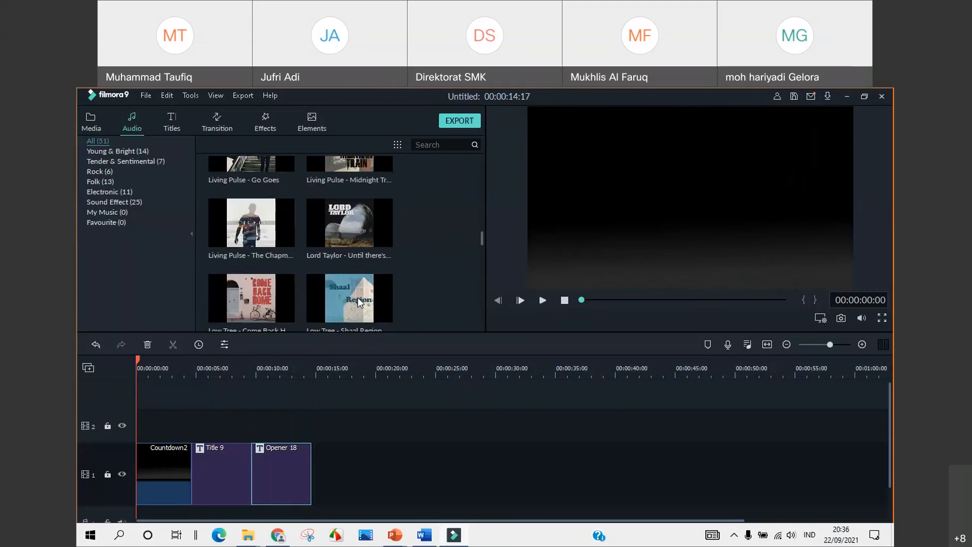
scroll(357, 300, down, 4)
scroll(358, 300, down, 3)
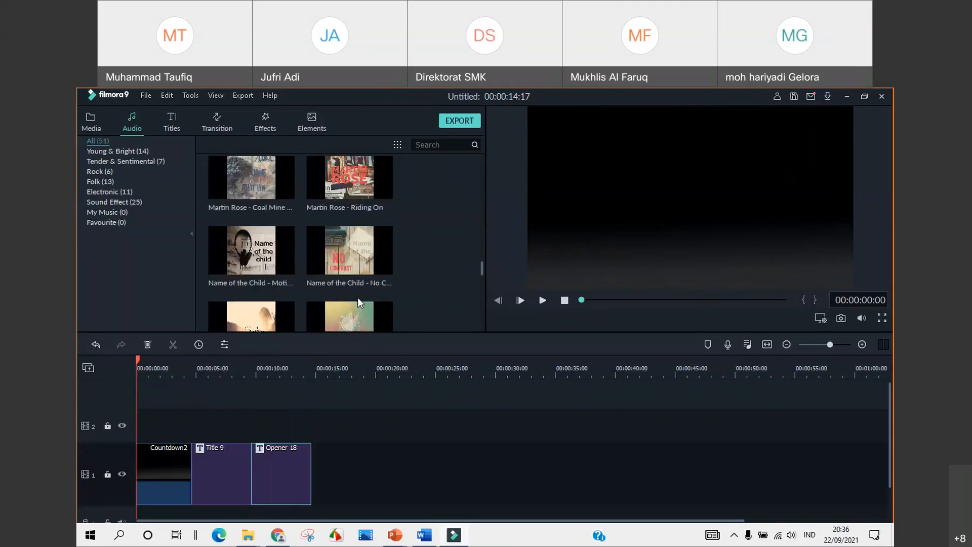
mouse_move(265, 252)
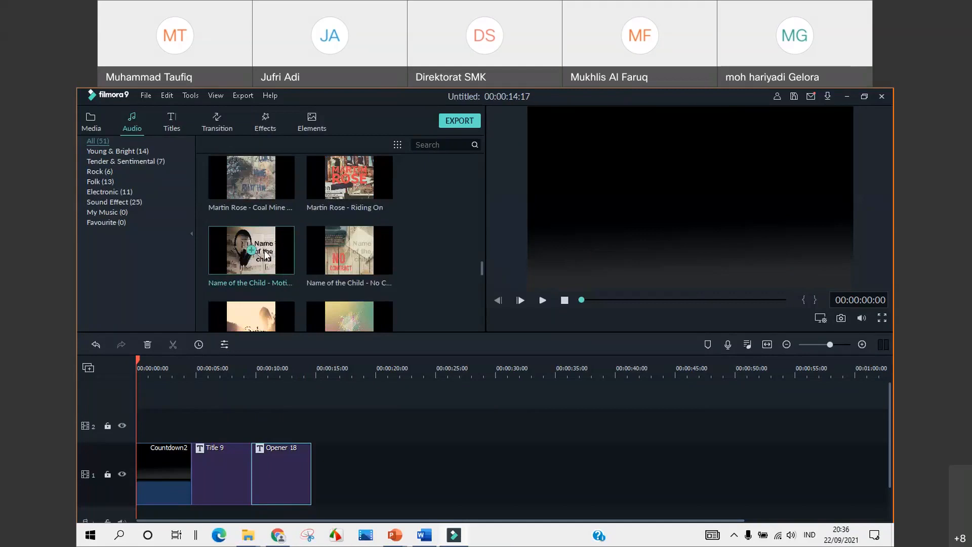
drag(891, 414, 891, 445)
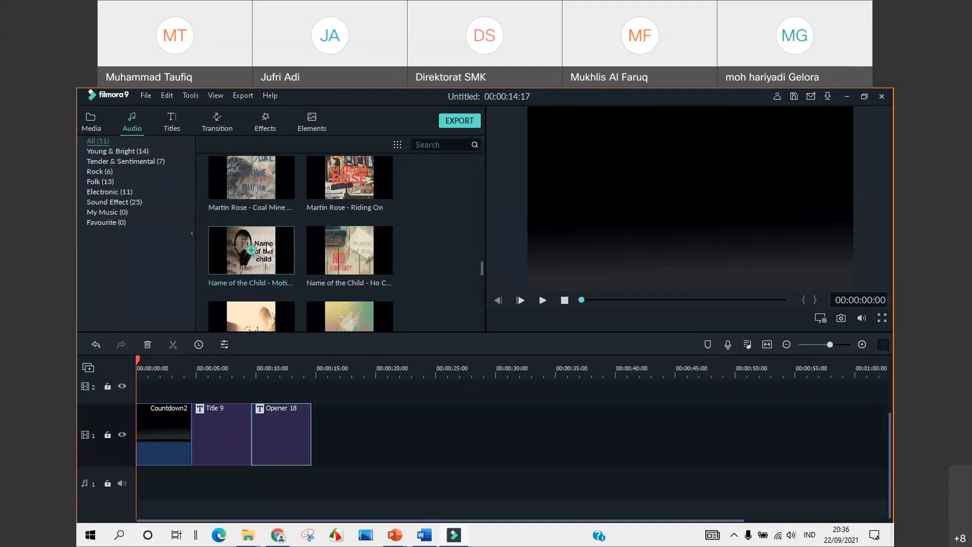
drag(252, 250, 136, 476)
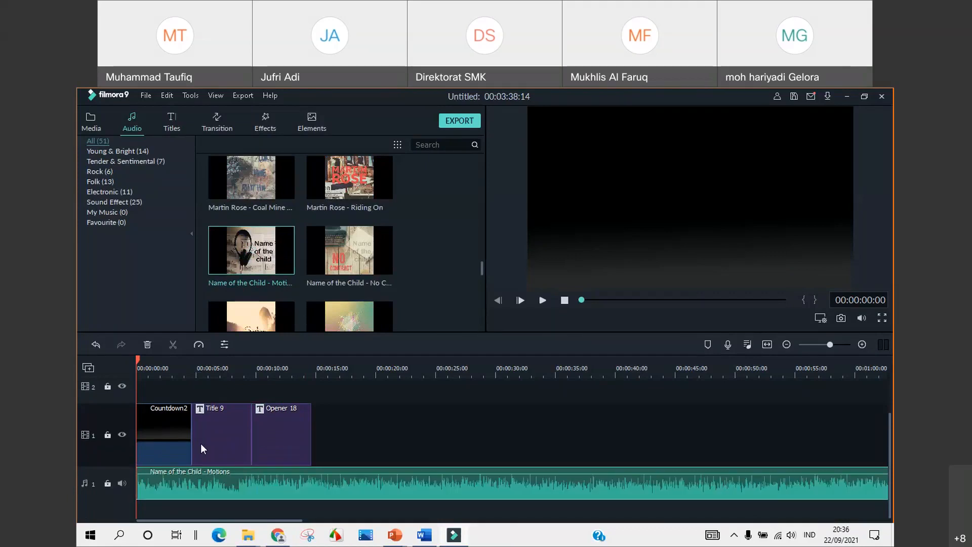
Lower the music volume to -8.45 dB and play the project to check it
click(542, 299)
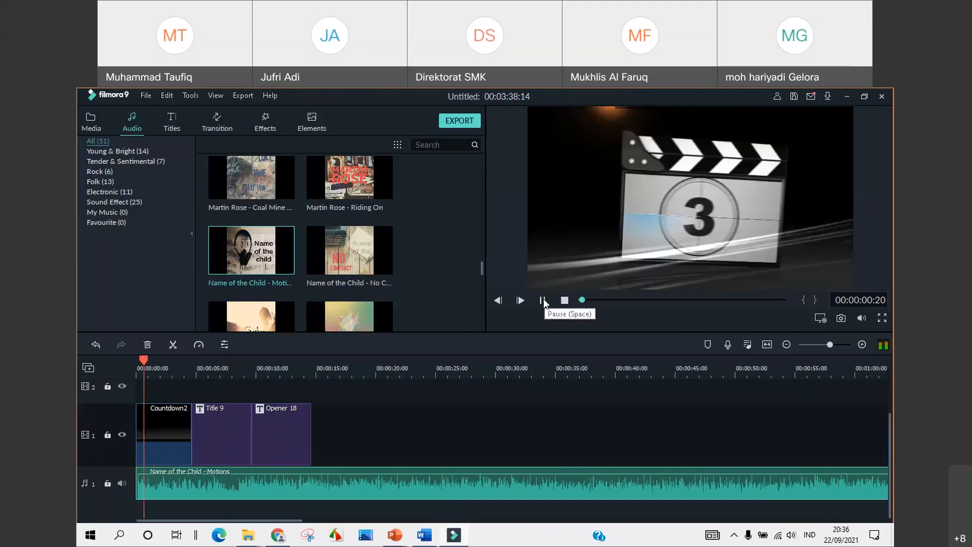
click(543, 299)
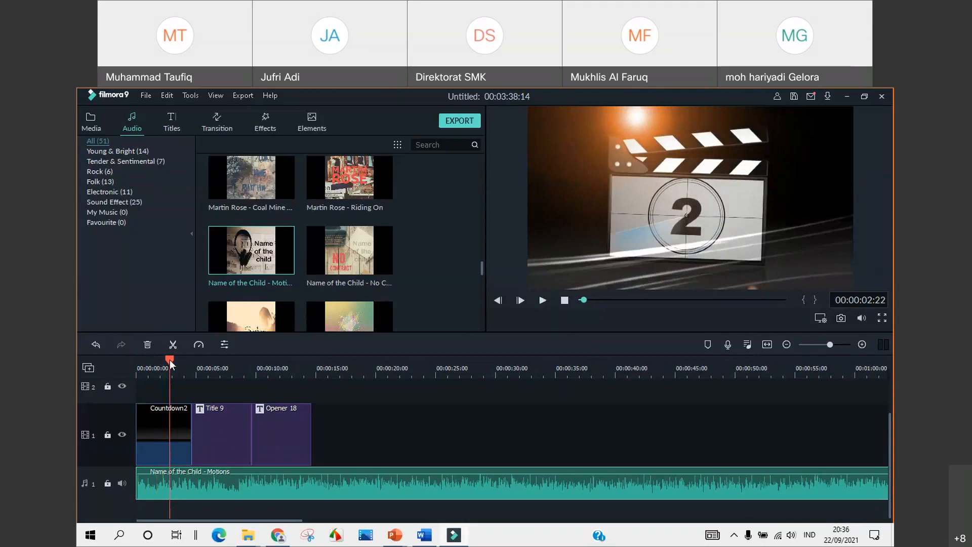
drag(169, 359, 125, 362)
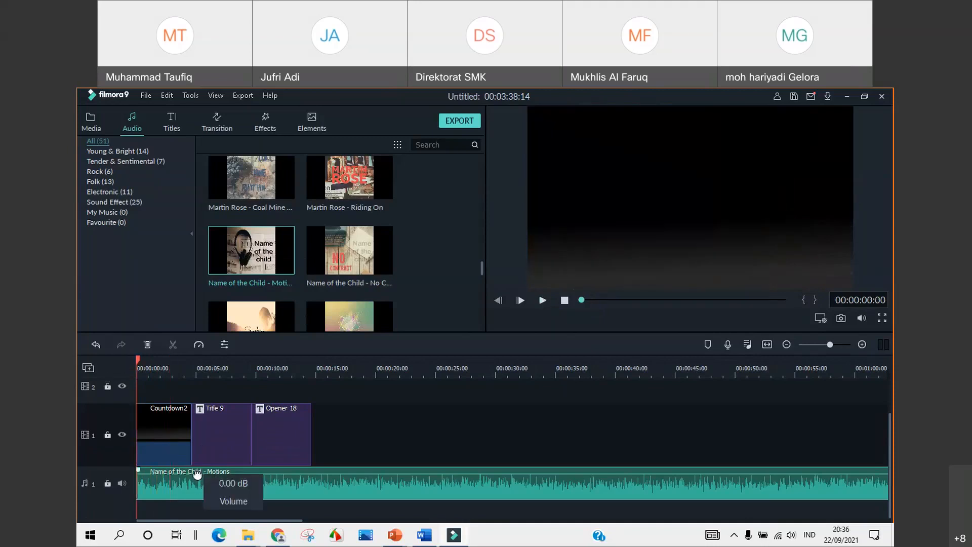
drag(196, 470, 196, 477)
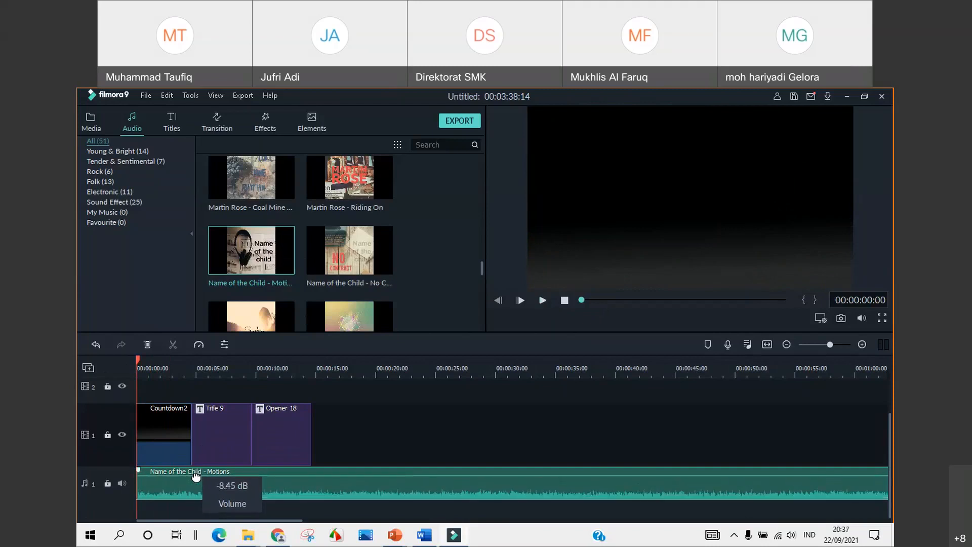
click(542, 300)
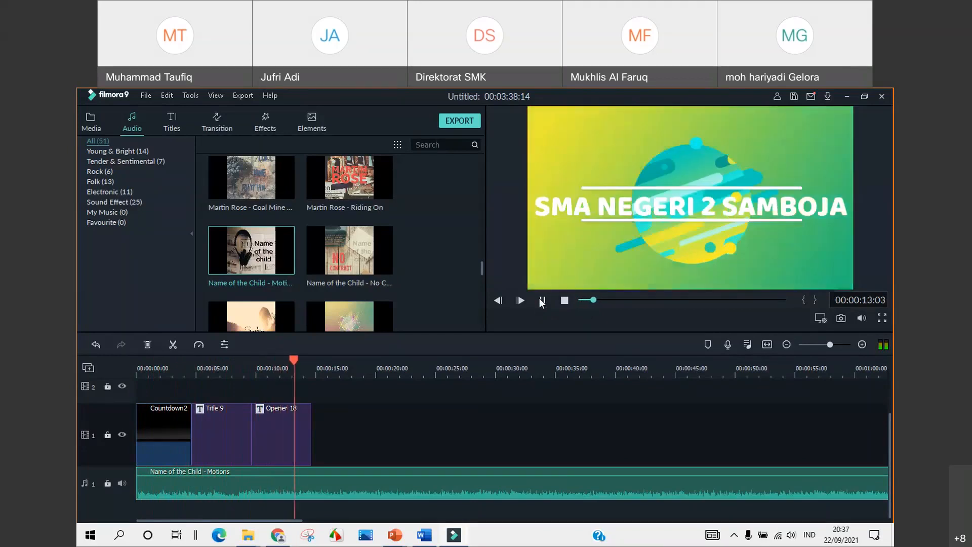
Split the music at the point where Opener 18 ends
key(space)
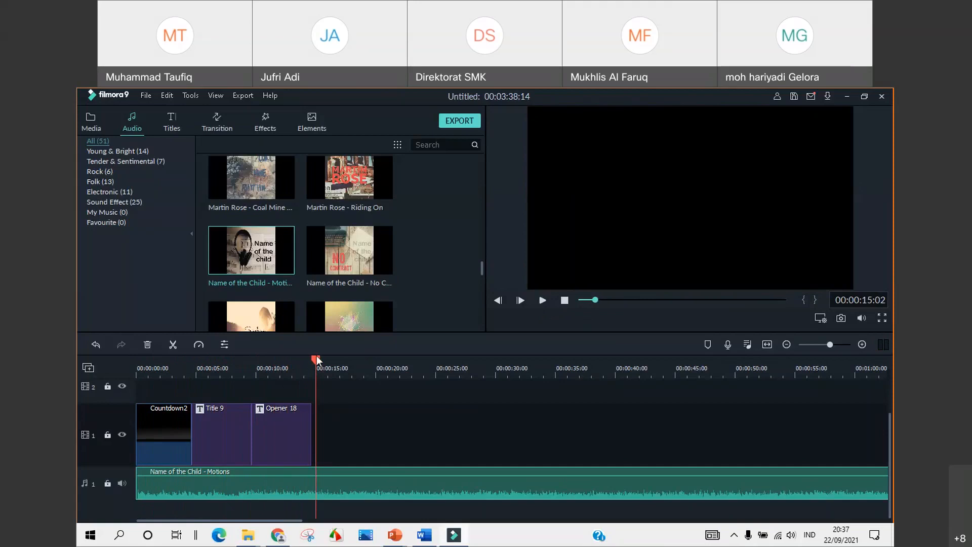
drag(316, 359, 310, 359)
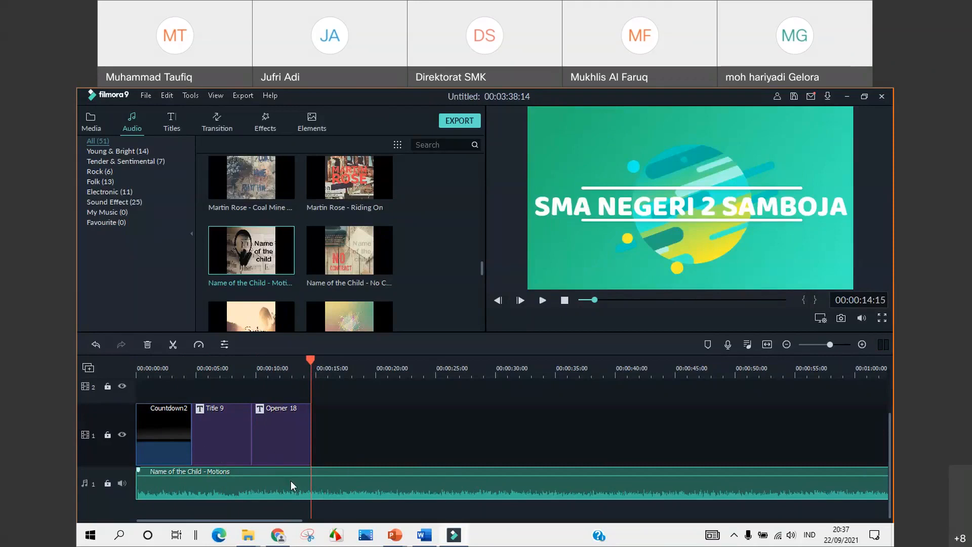
click(172, 347)
Delete the leftover music past the video clips and scrub to the school title
drag(308, 362, 240, 380)
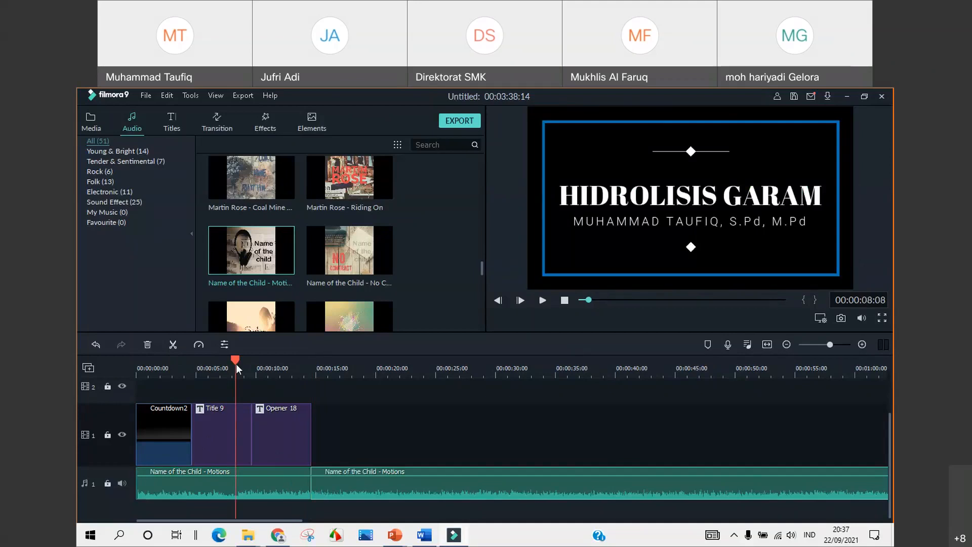
drag(235, 358, 137, 364)
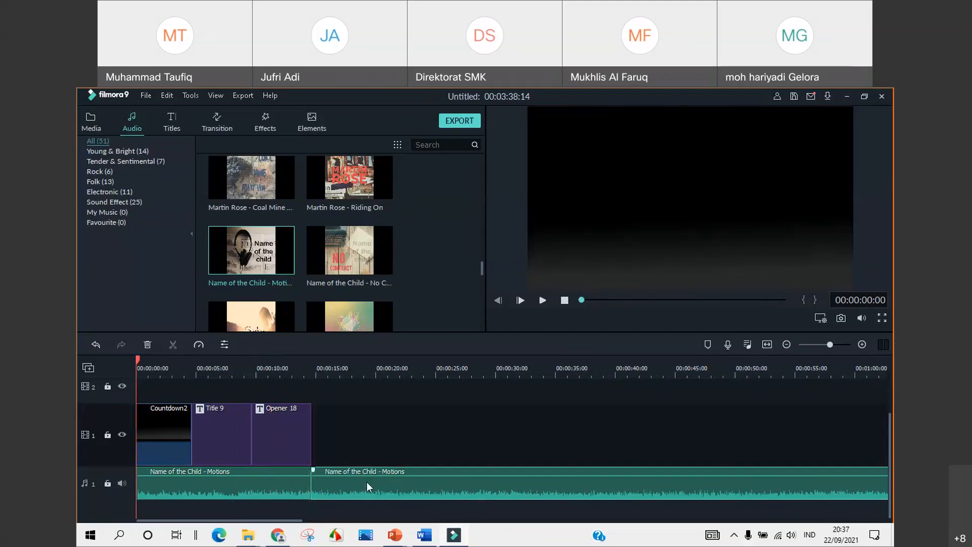
right_click(366, 482)
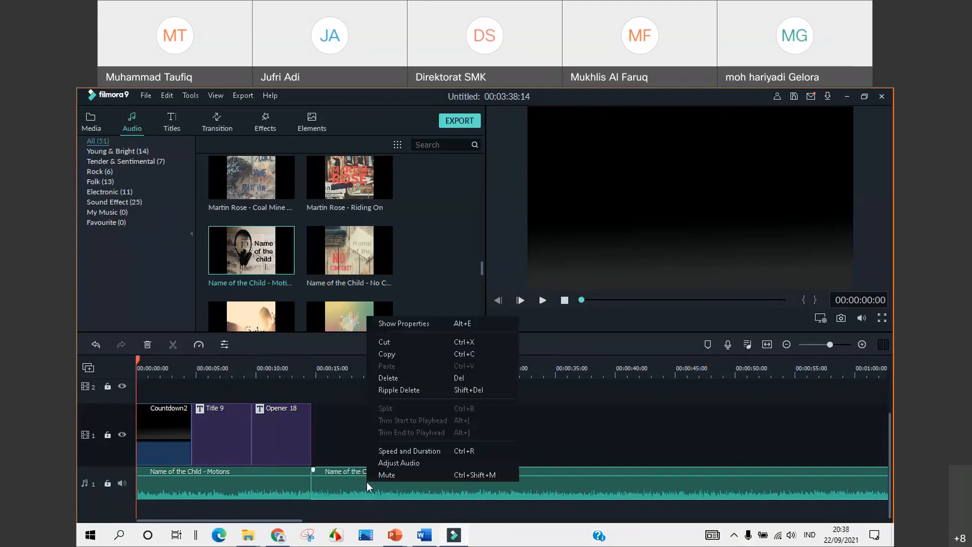
click(405, 380)
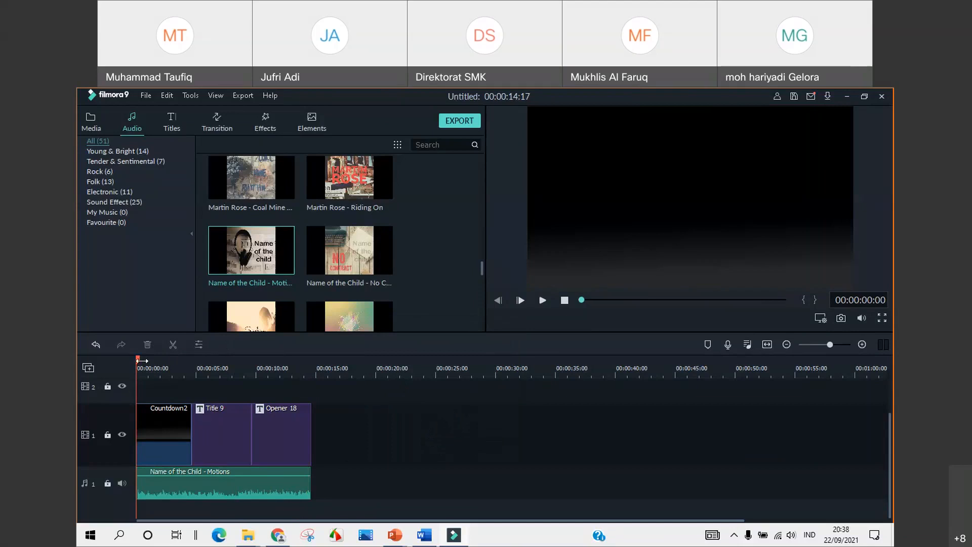
drag(138, 356, 251, 373)
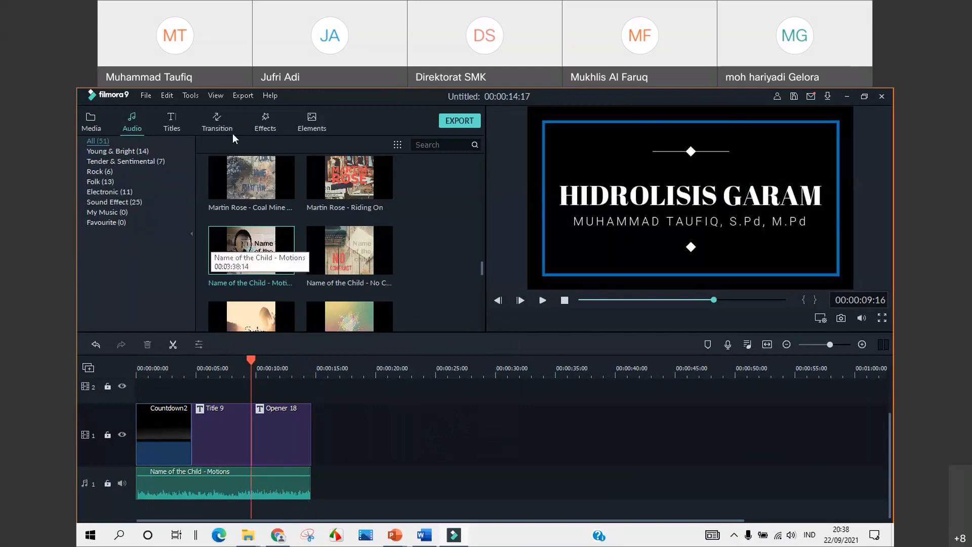
Search Local Disk (E:) for 'logo' and import logo_SMAN_2_Samboja-removebg-preview into the media library
click(97, 129)
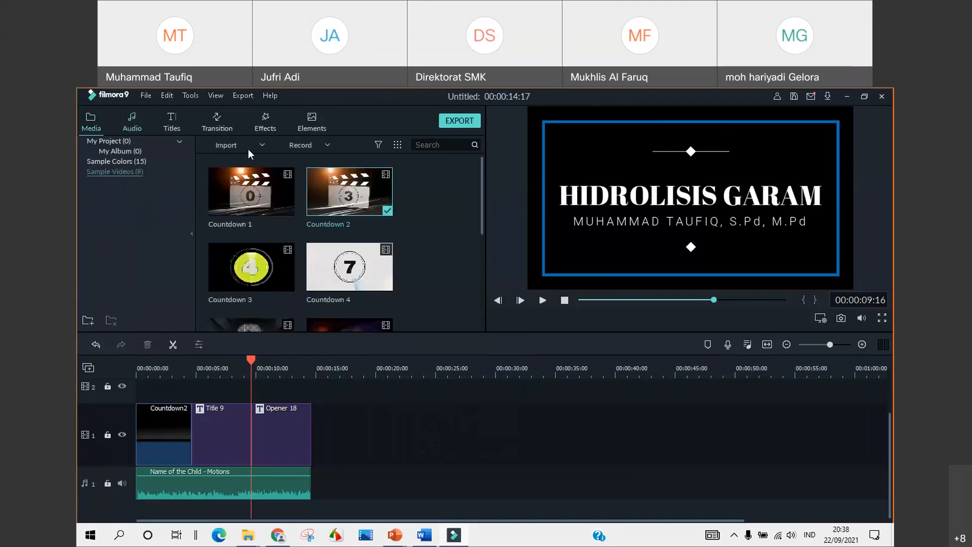
click(249, 147)
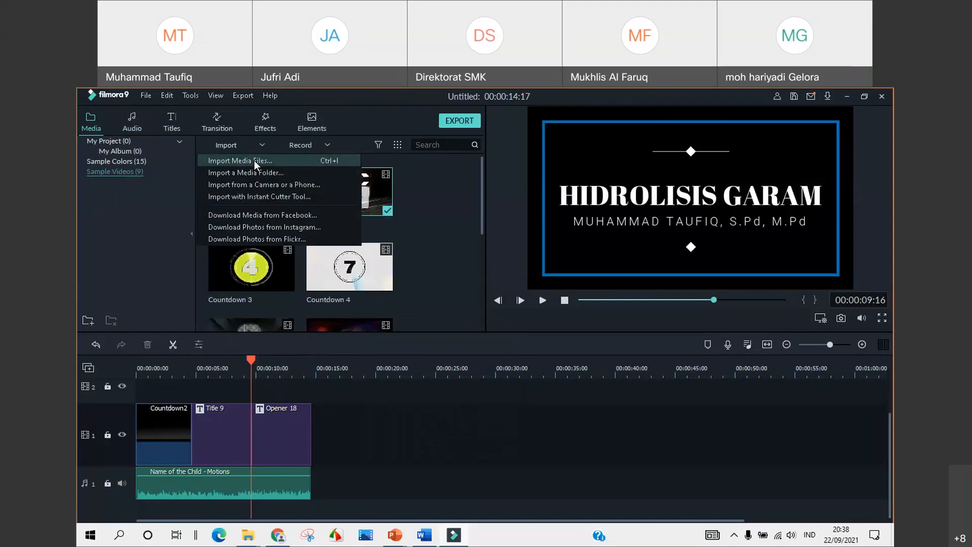
click(254, 160)
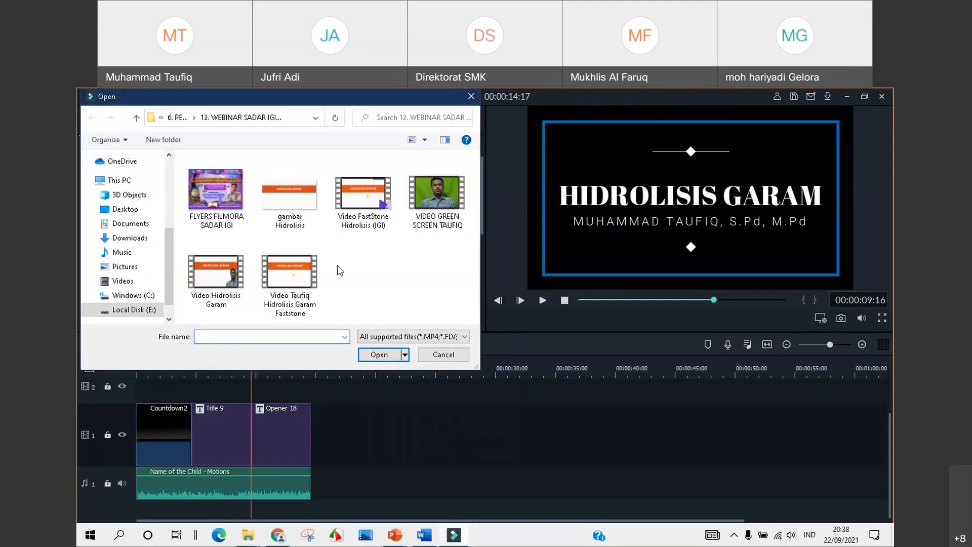
click(132, 310)
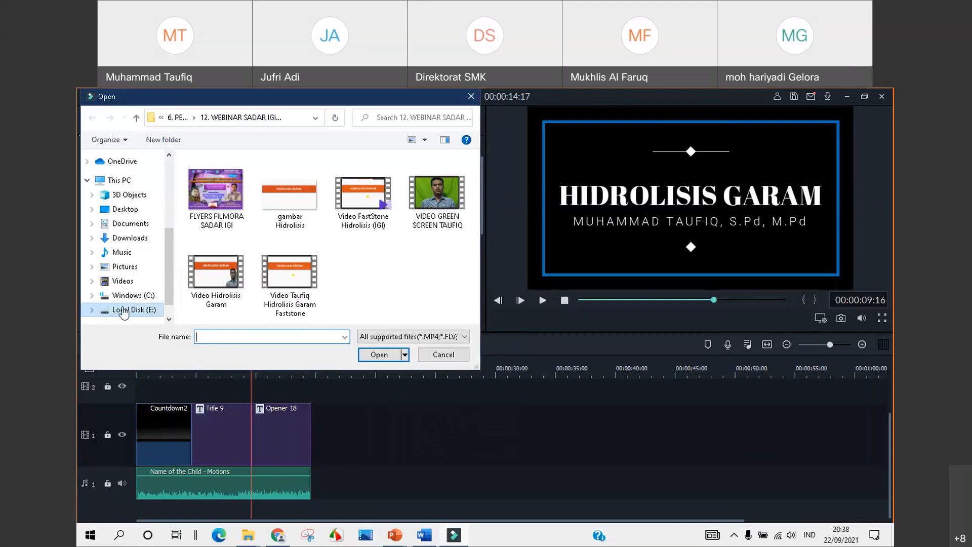
click(406, 117)
text(l)
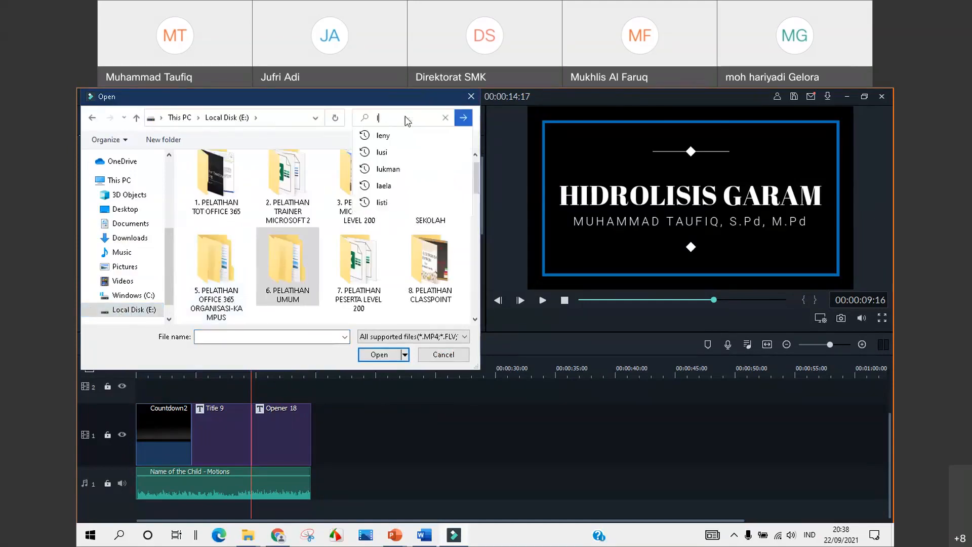
text(ogo)
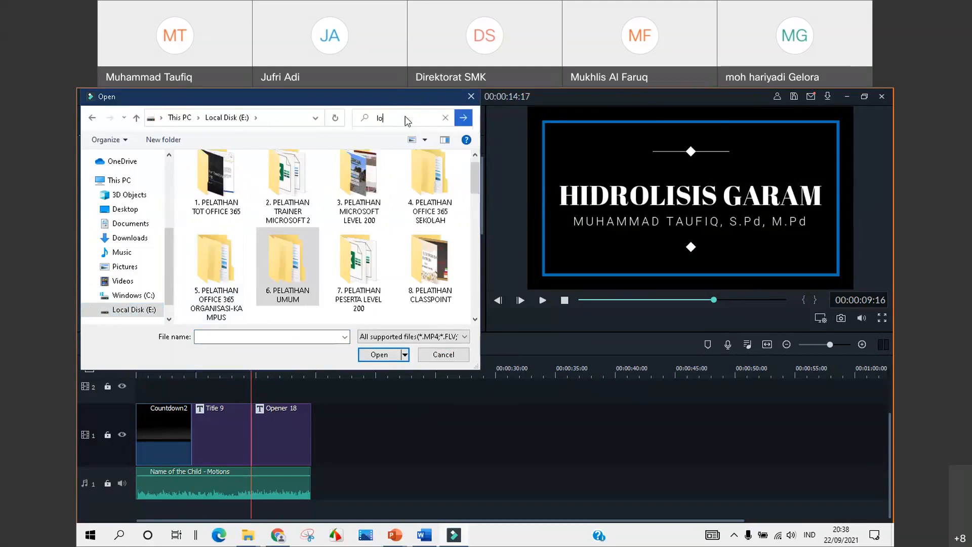
key(Return)
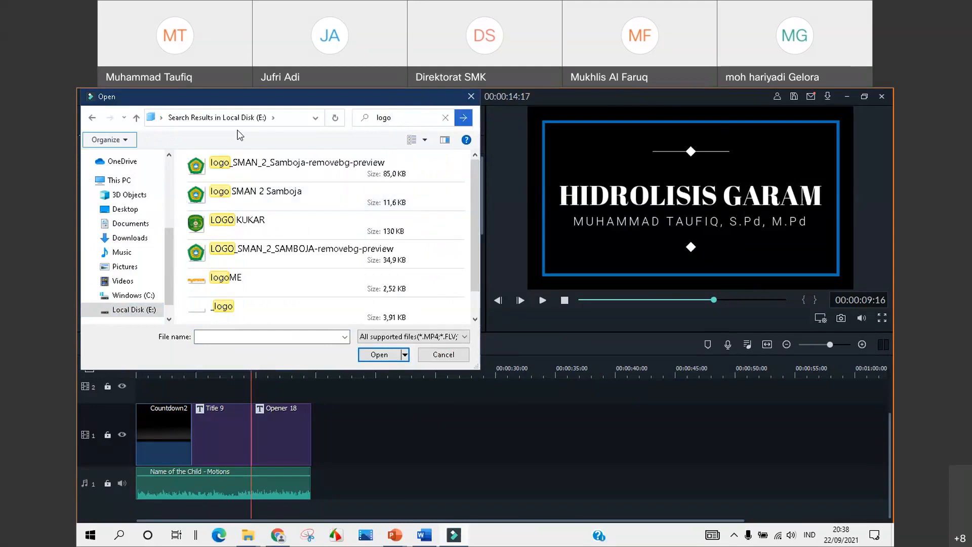
click(234, 172)
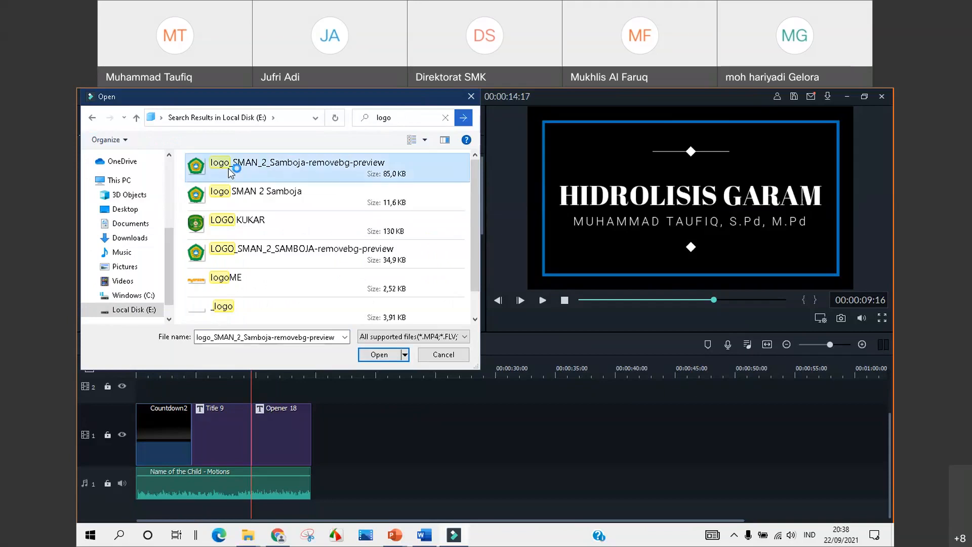
click(380, 353)
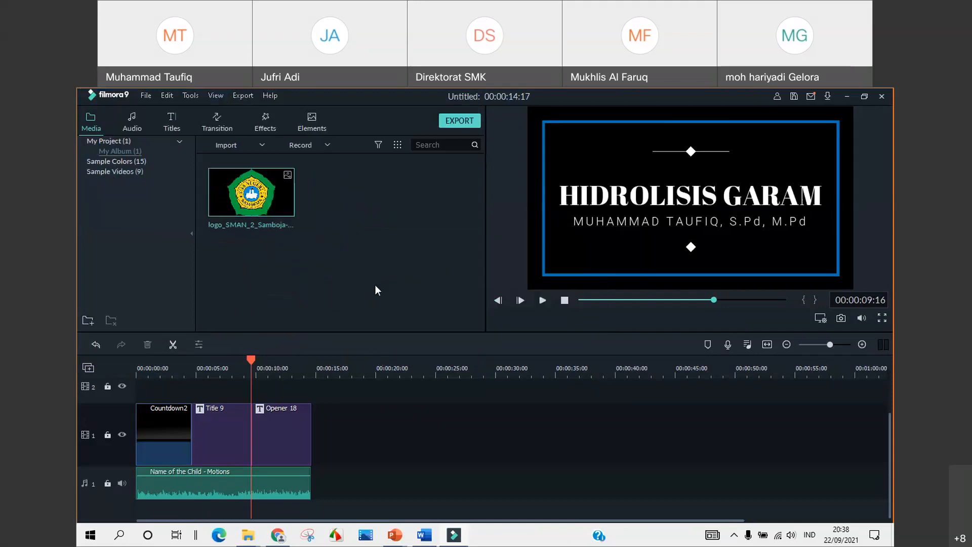
Place the school logo on track 2 above Opener 18
drag(890, 432, 889, 407)
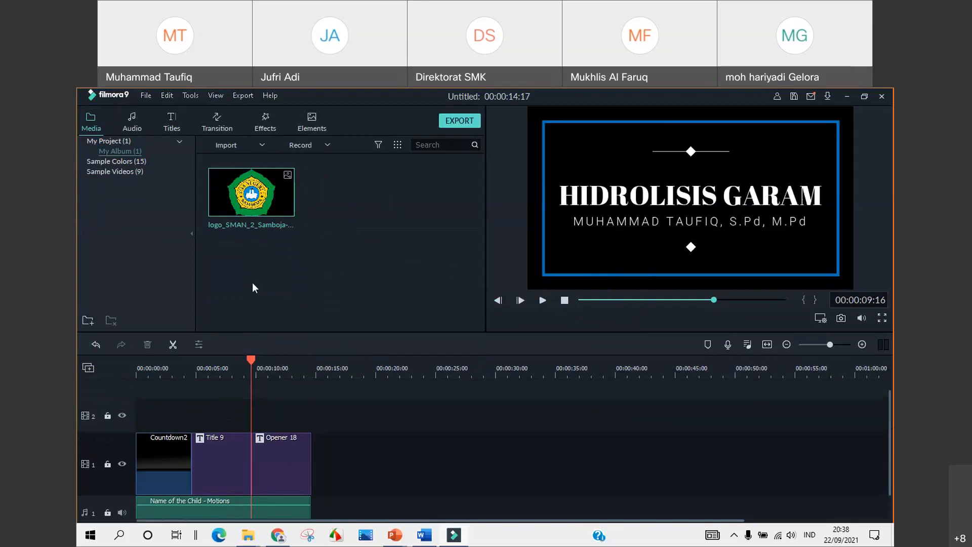
drag(231, 192, 253, 420)
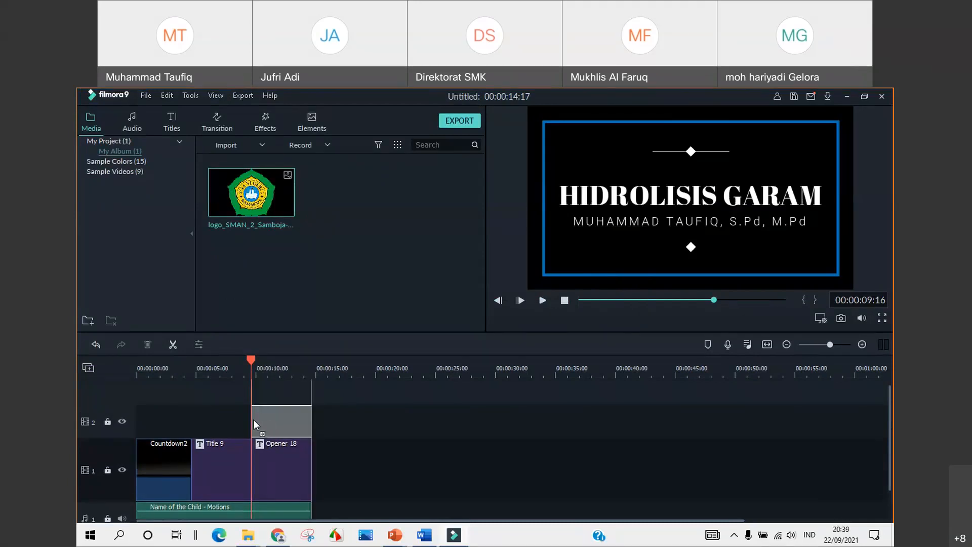
drag(253, 419, 253, 419)
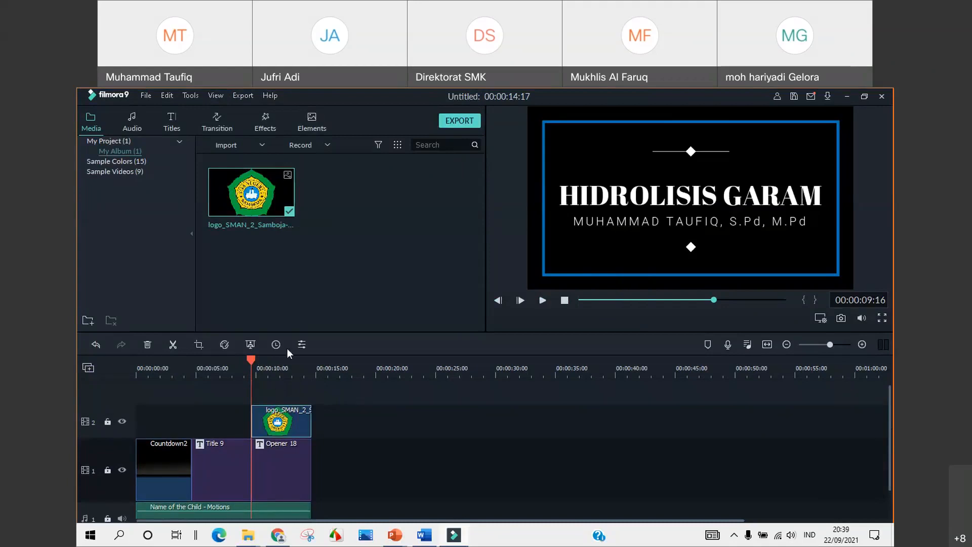
Shrink the logo in the preview into the top-left corner so the title shows
drag(247, 360, 194, 366)
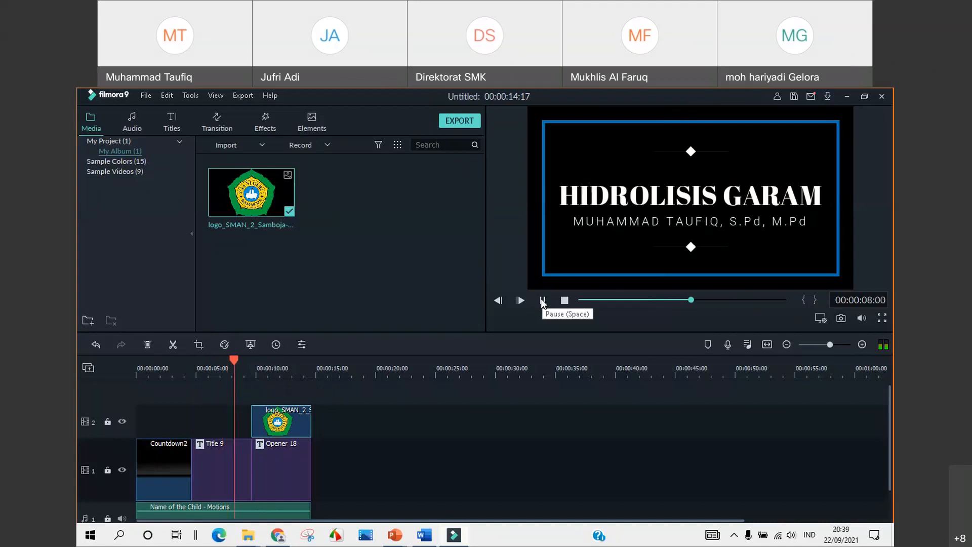
click(543, 301)
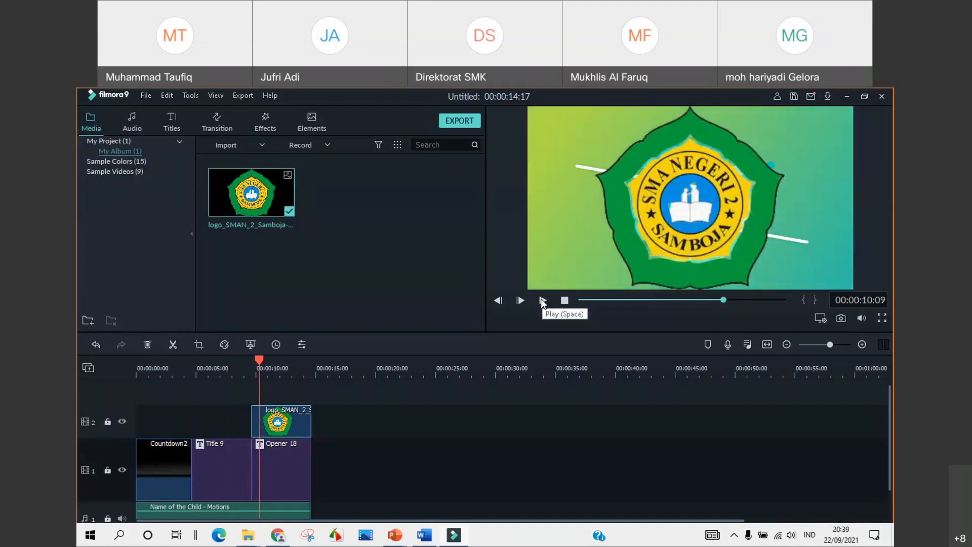
click(283, 426)
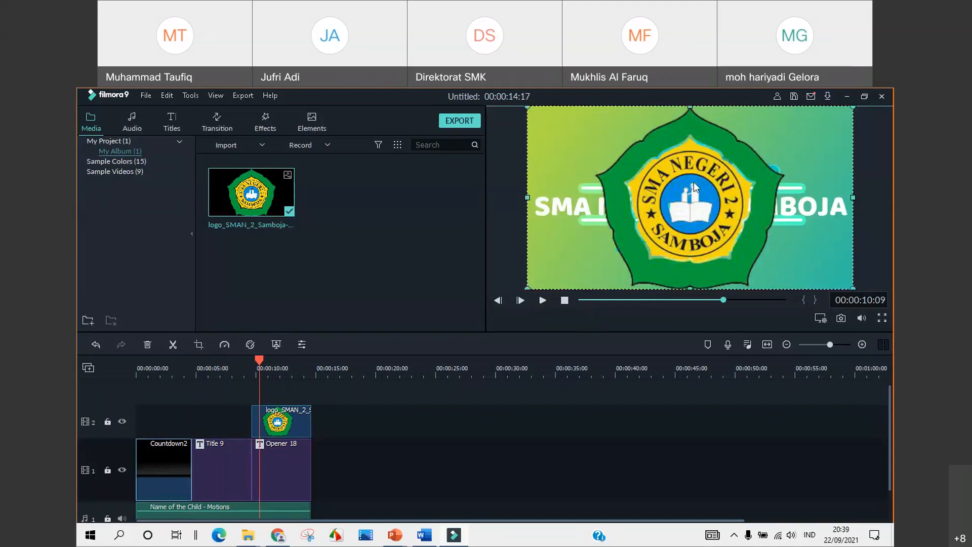
click(700, 194)
drag(784, 287, 601, 178)
Play the intro from about 8 seconds to review the logo over the title
click(668, 260)
drag(259, 361, 241, 363)
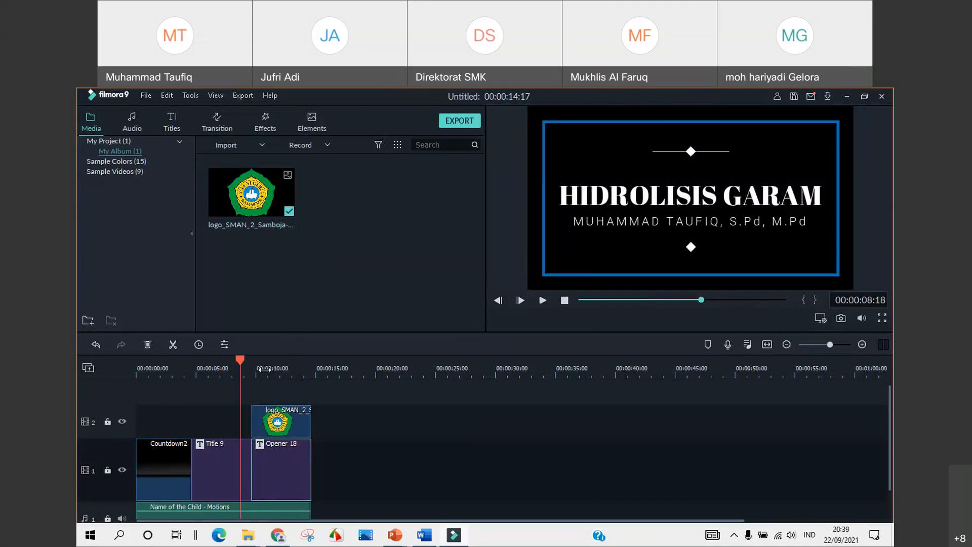
click(542, 301)
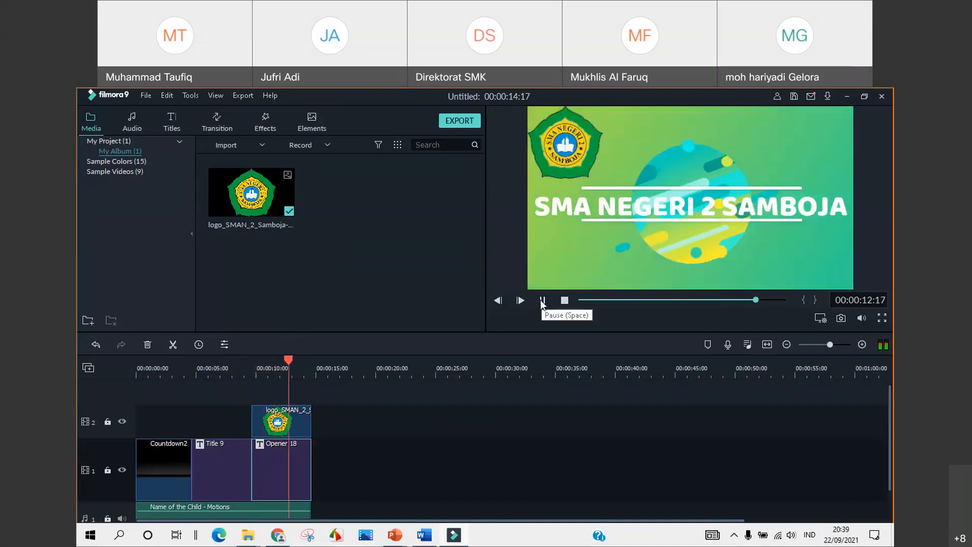
click(541, 301)
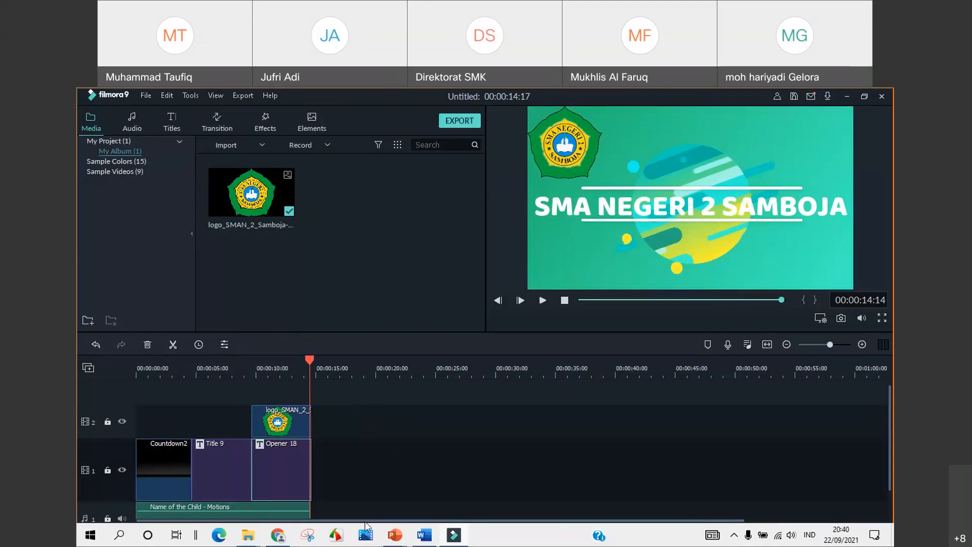
mouse_move(397, 542)
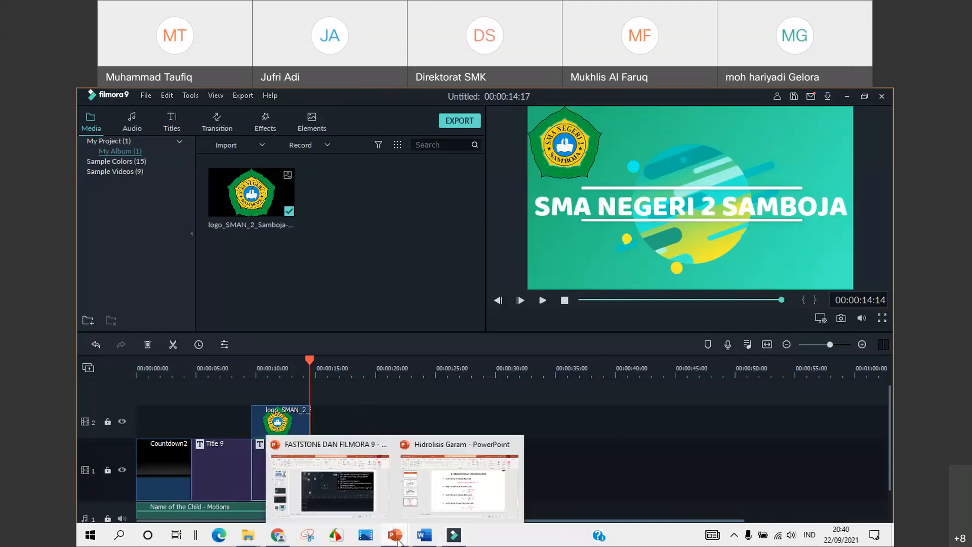
Capture the HIDROLISIS GARAM title slide as an 855 x 472 rectangular region in FastStone
click(479, 493)
click(152, 231)
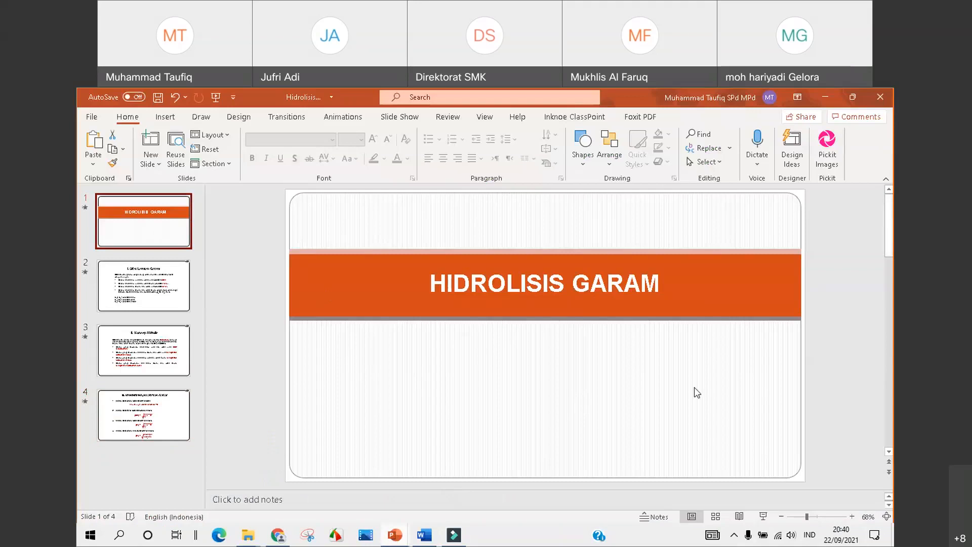
click(336, 535)
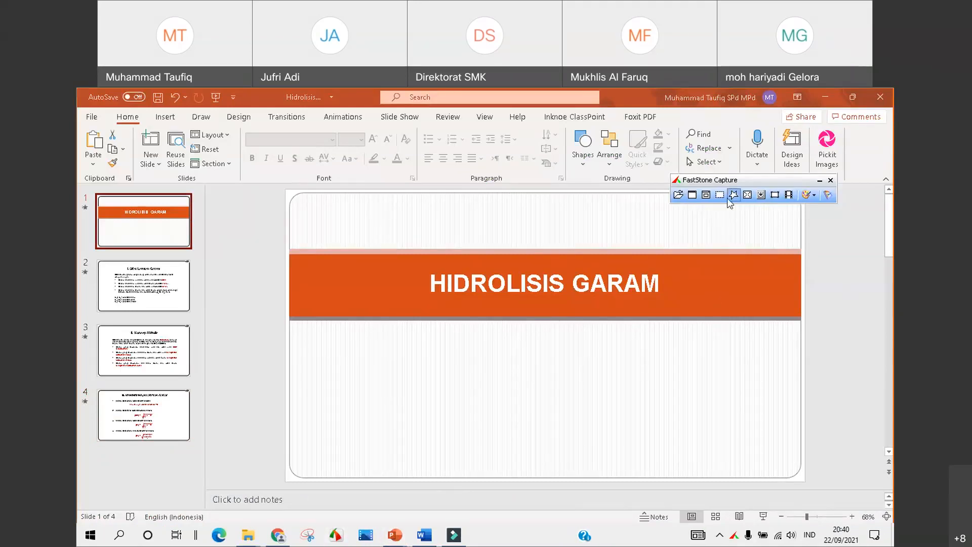
click(719, 196)
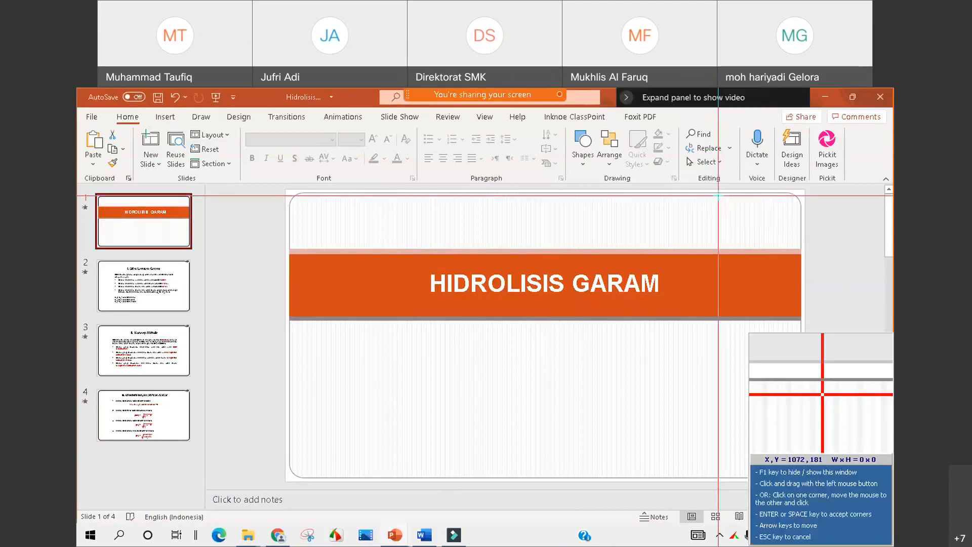
drag(288, 196, 801, 475)
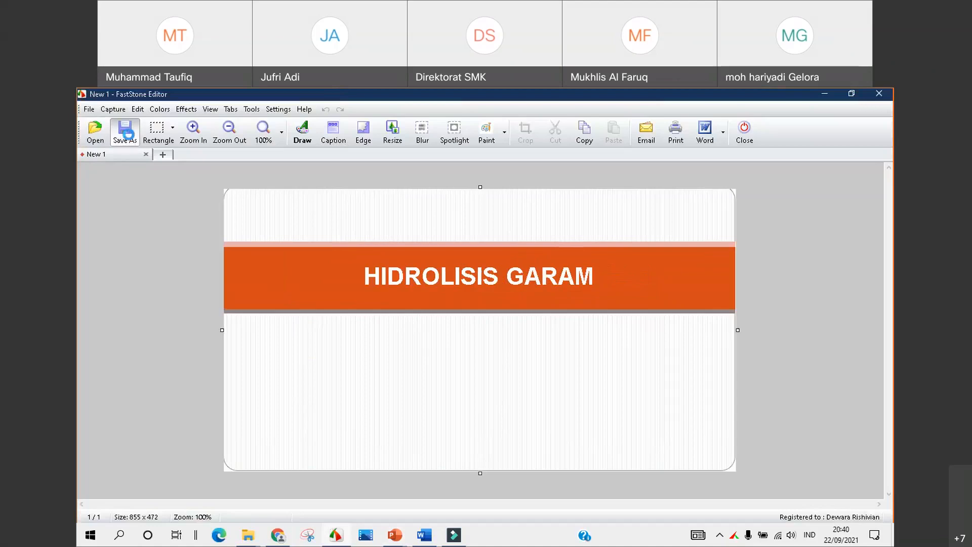
Save the capture as PNG 'Gambar Hidrolisis IGI' in the webinar folder under Local Disk (E:)
click(127, 132)
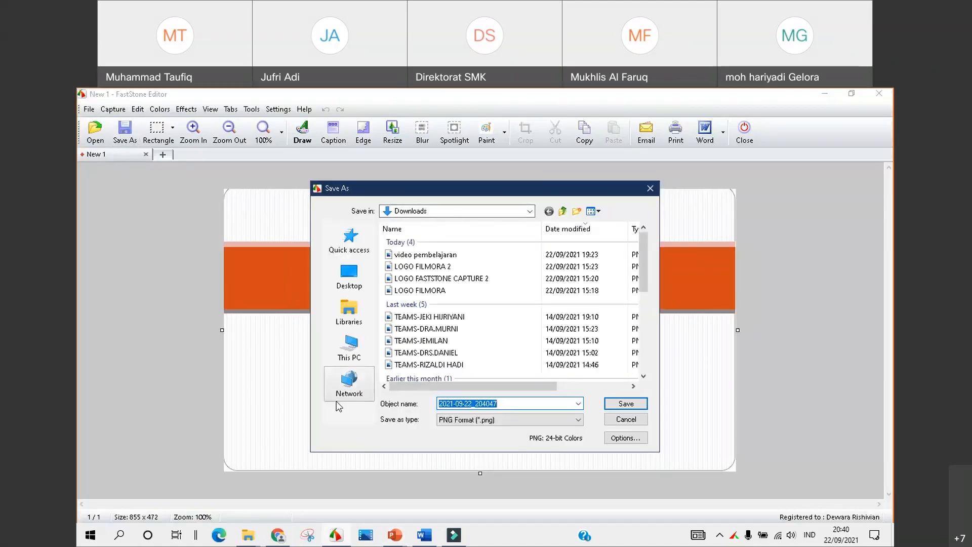
click(352, 354)
scroll(498, 288, down, 3)
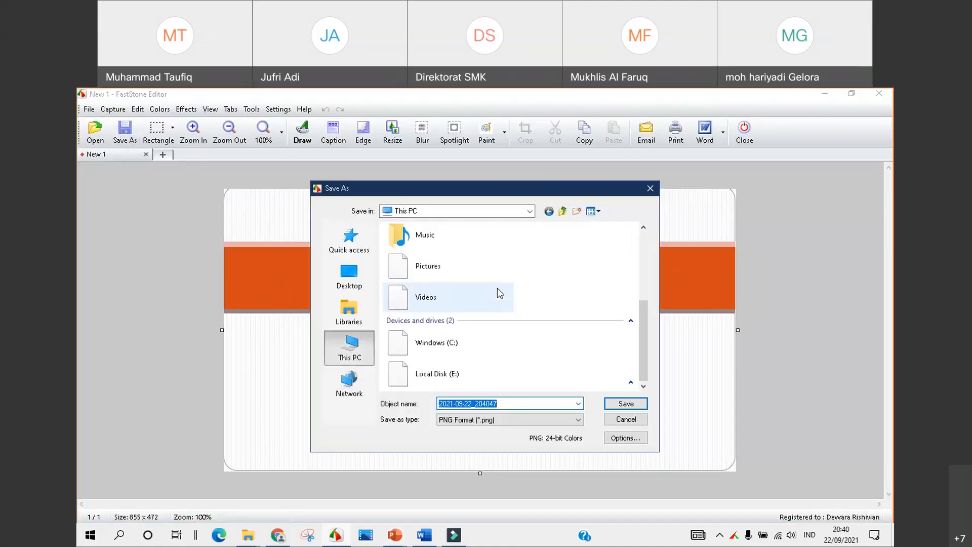
double_click(458, 371)
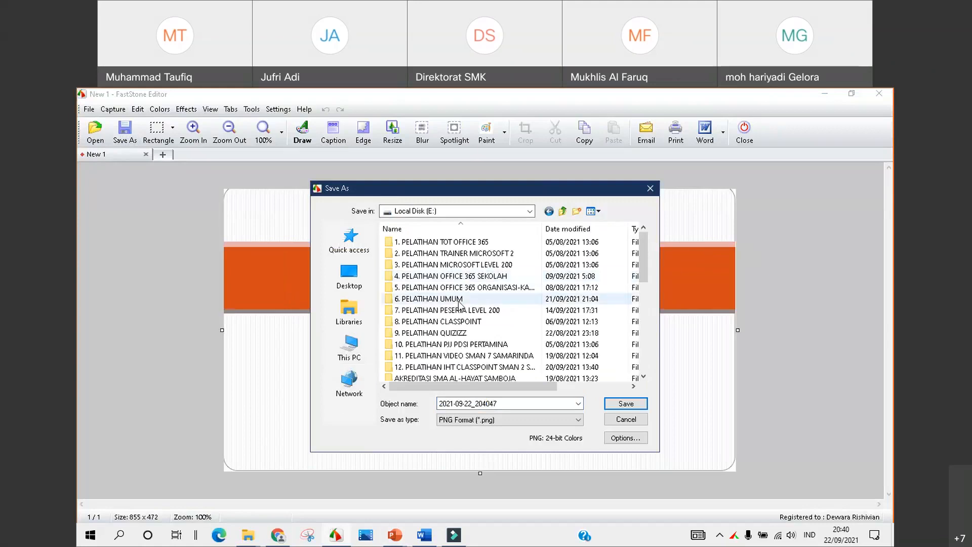
double_click(432, 298)
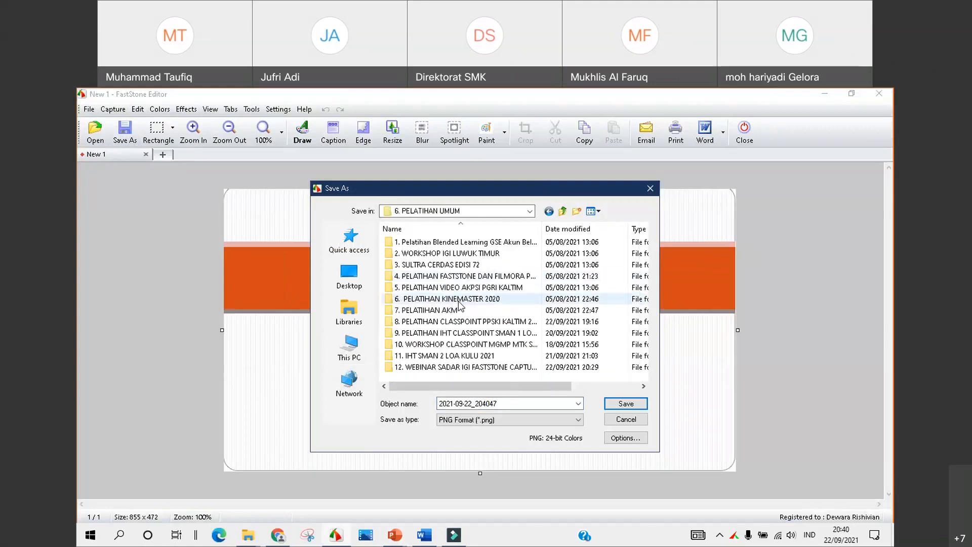
double_click(481, 367)
double_click(510, 401)
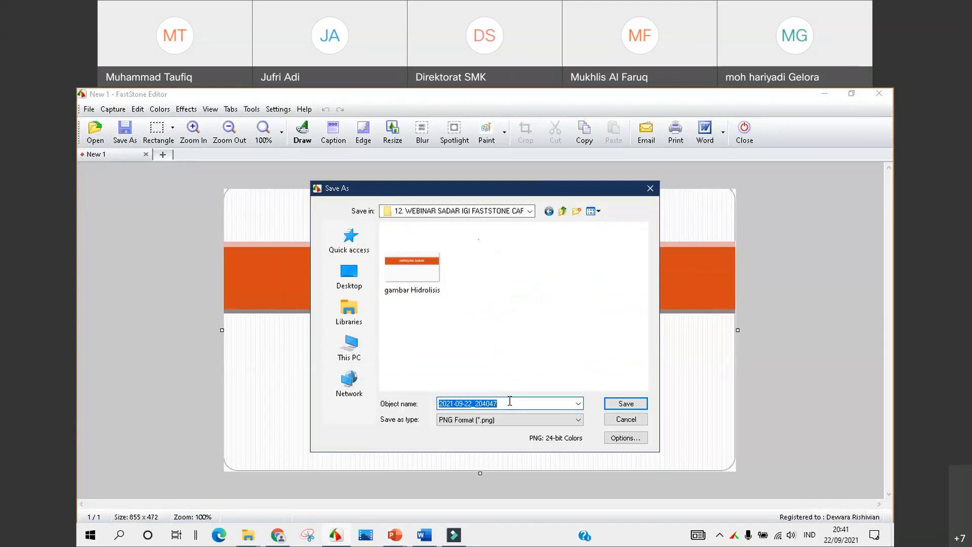
text(Gambar)
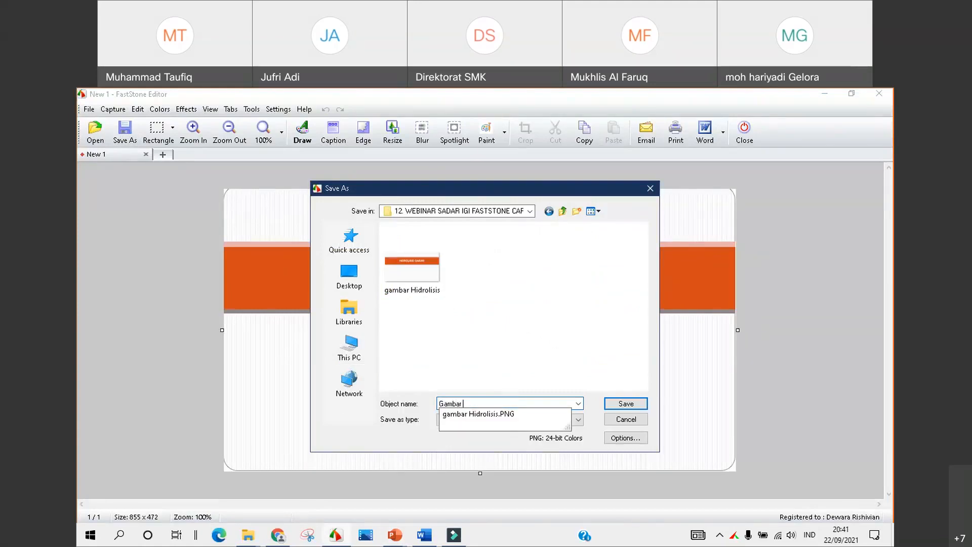
text( Hidrolisis IGI)
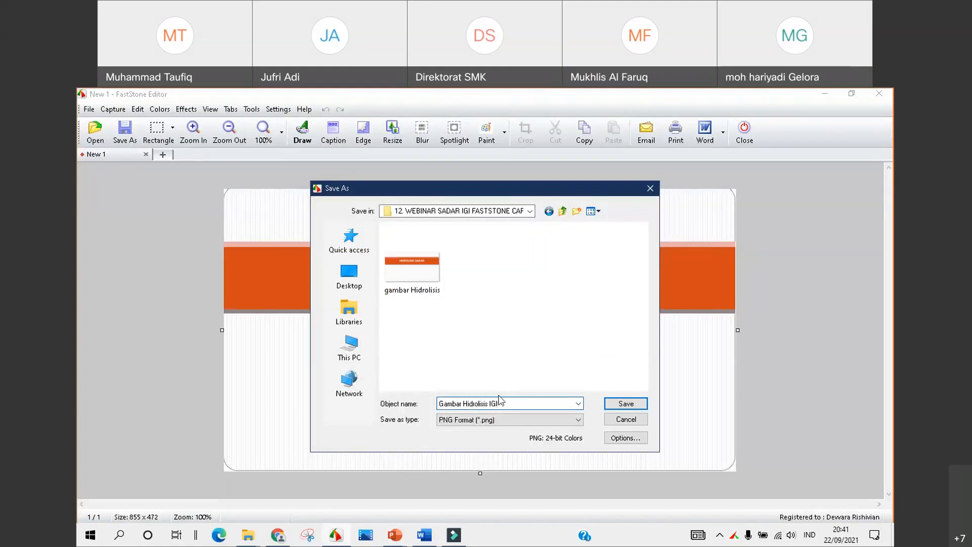
click(628, 404)
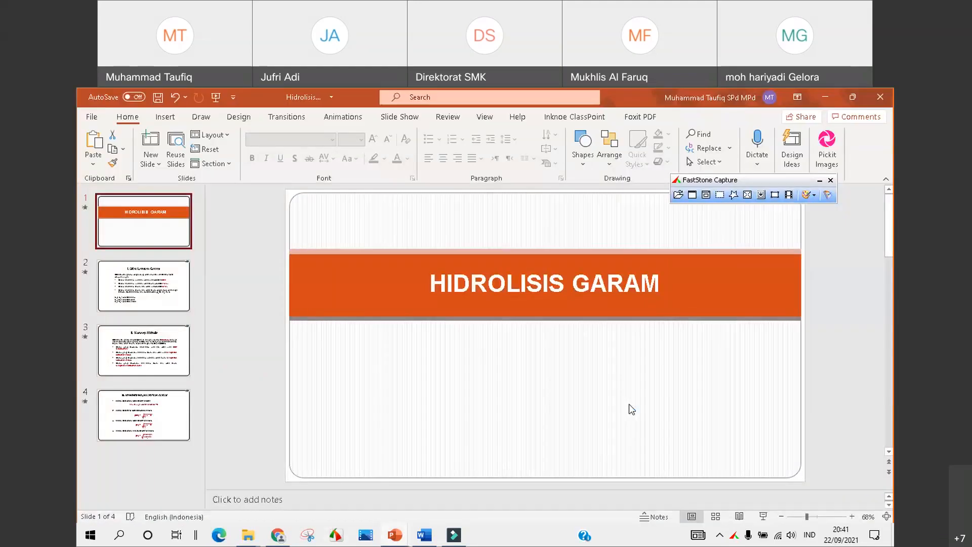
Import the Gambar Hidrolisis IGI image from the webinar folder into Filmora9
click(451, 536)
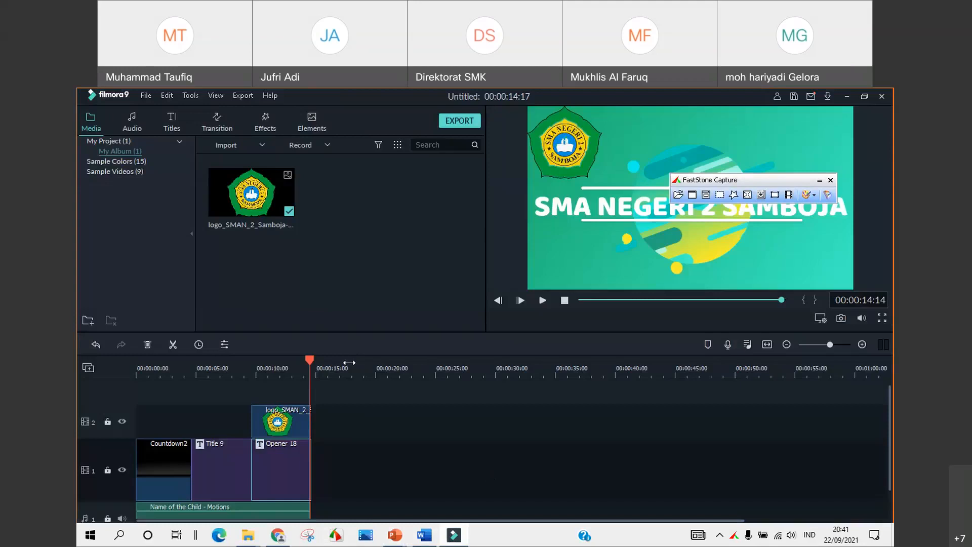
click(230, 145)
click(237, 160)
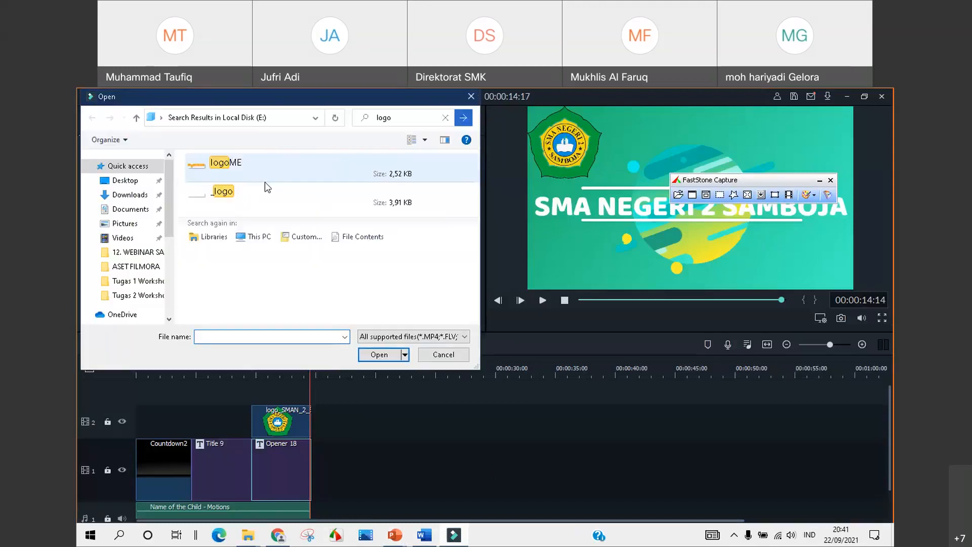
click(139, 256)
click(279, 212)
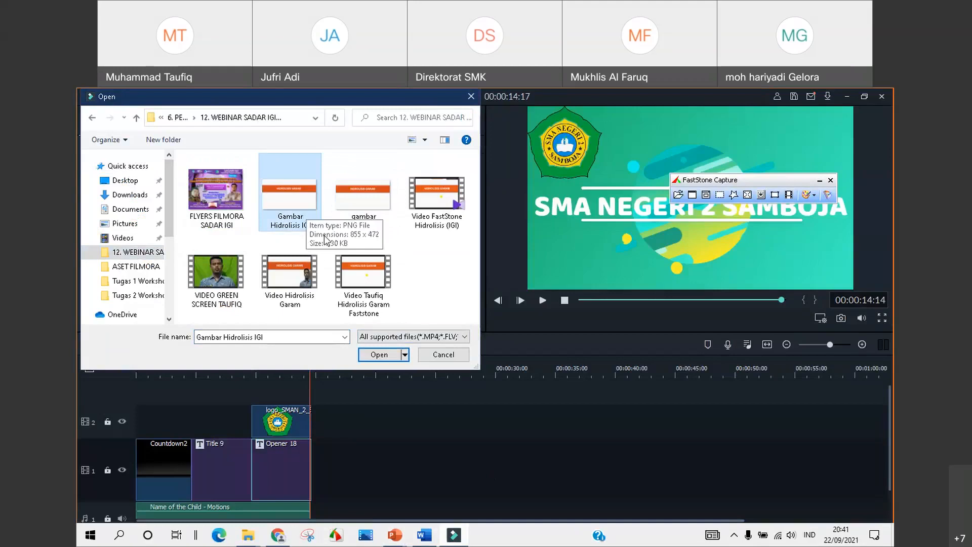
click(377, 354)
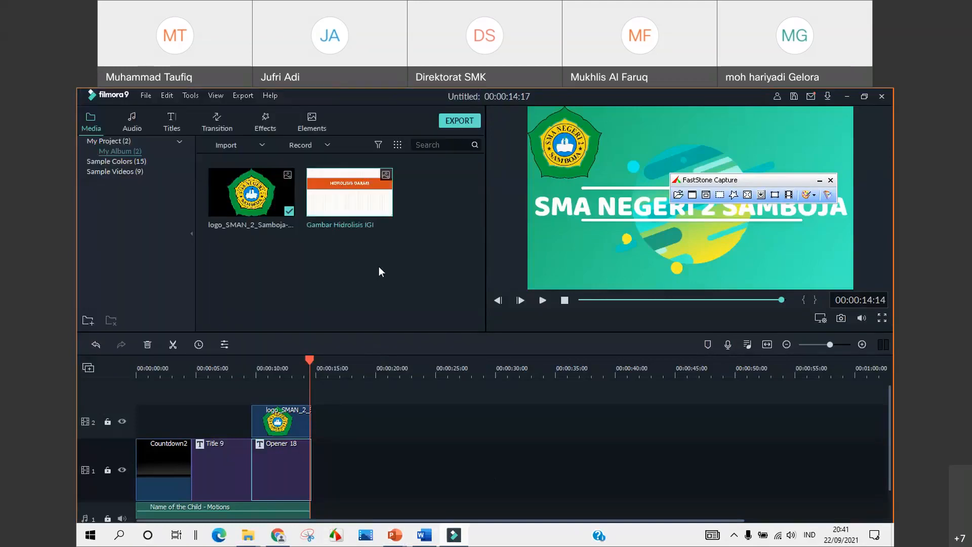
Place the slide image on track 1 after Opener 18 and preview it
drag(333, 197, 314, 479)
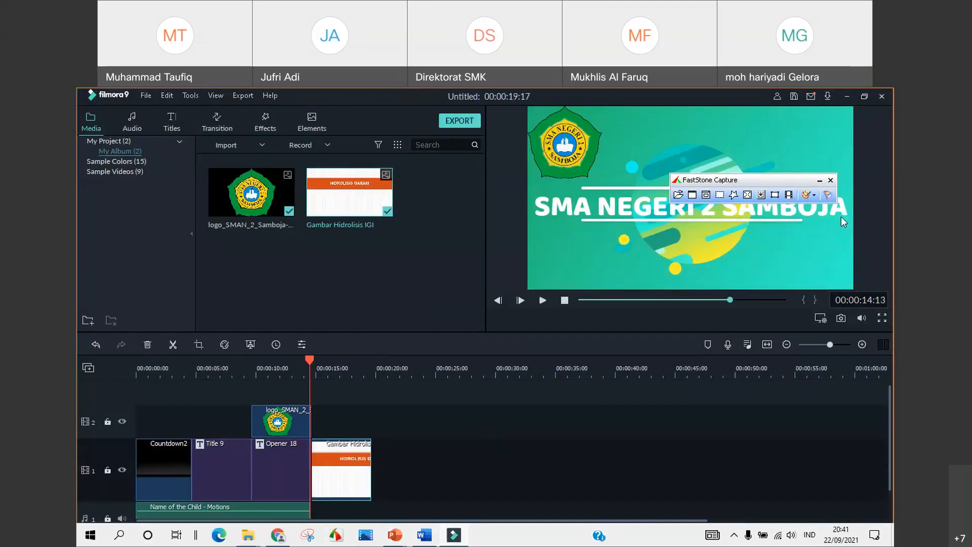
click(830, 180)
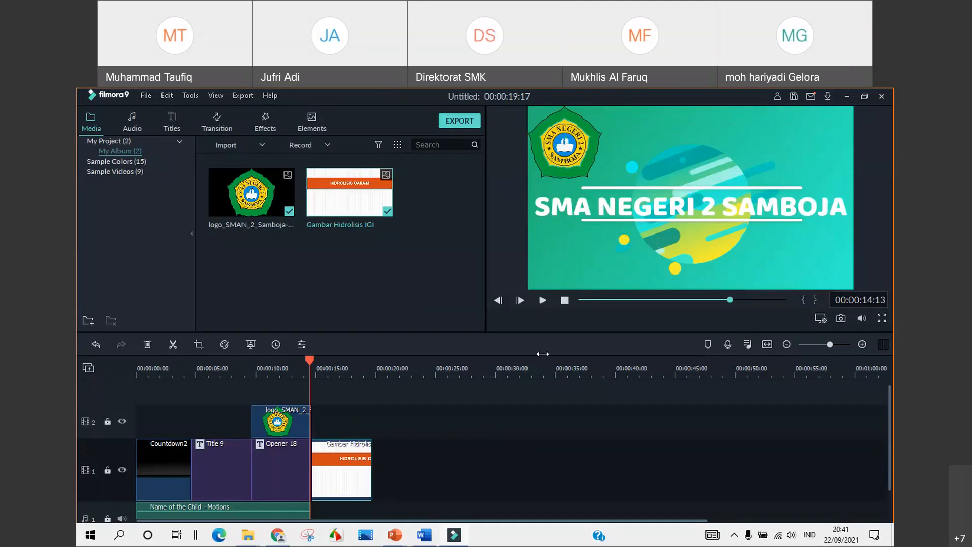
click(542, 299)
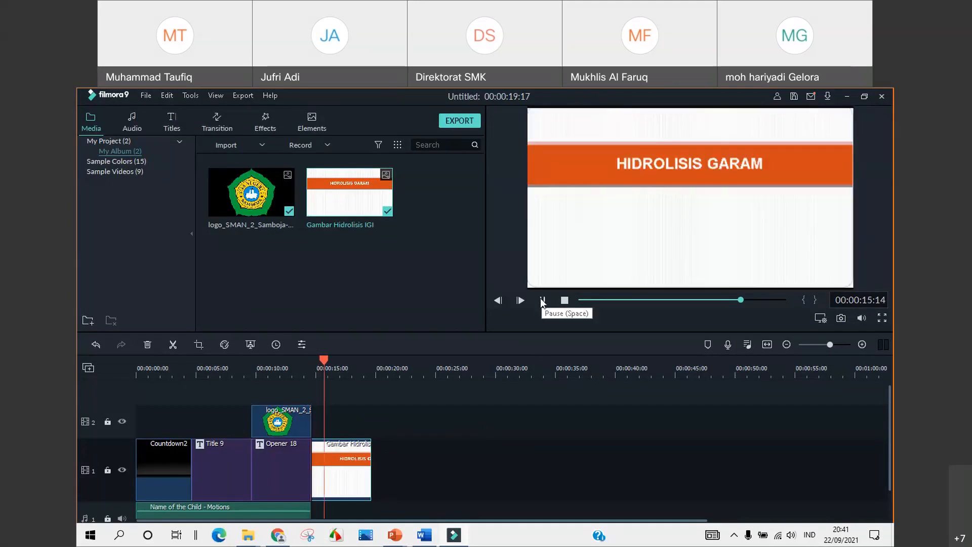
click(542, 299)
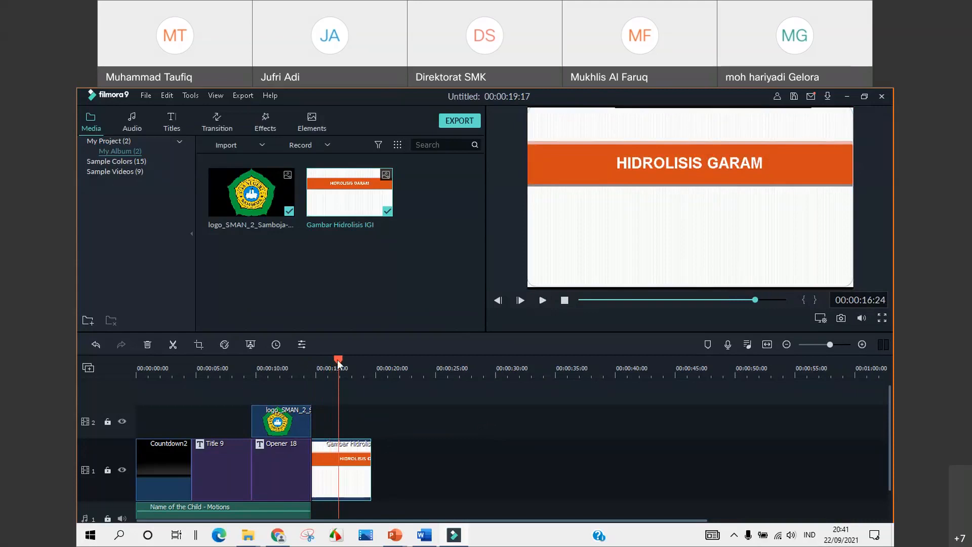
drag(337, 359, 312, 360)
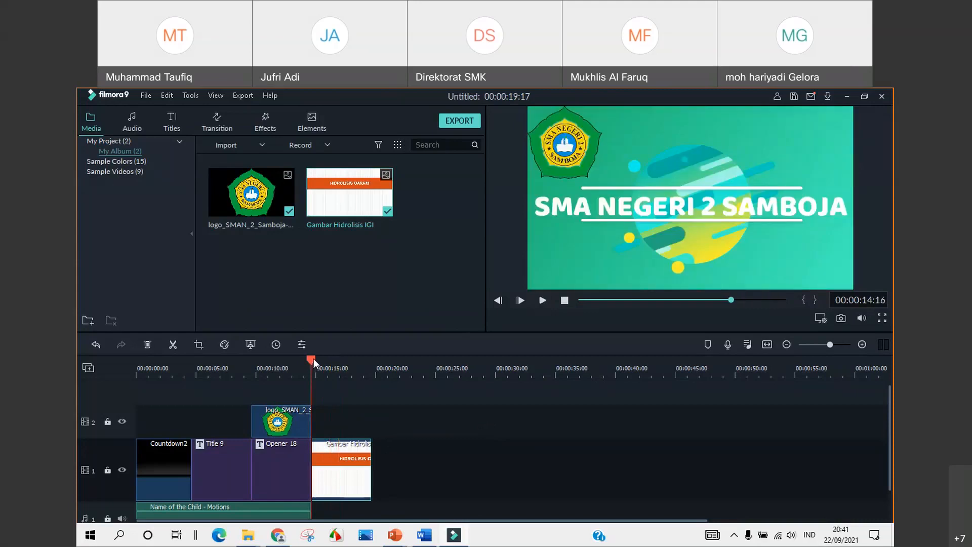
Import VIDEO GREEN SCREEN TAUFIQ and drop it on track 2 right after the logo
click(245, 146)
click(243, 158)
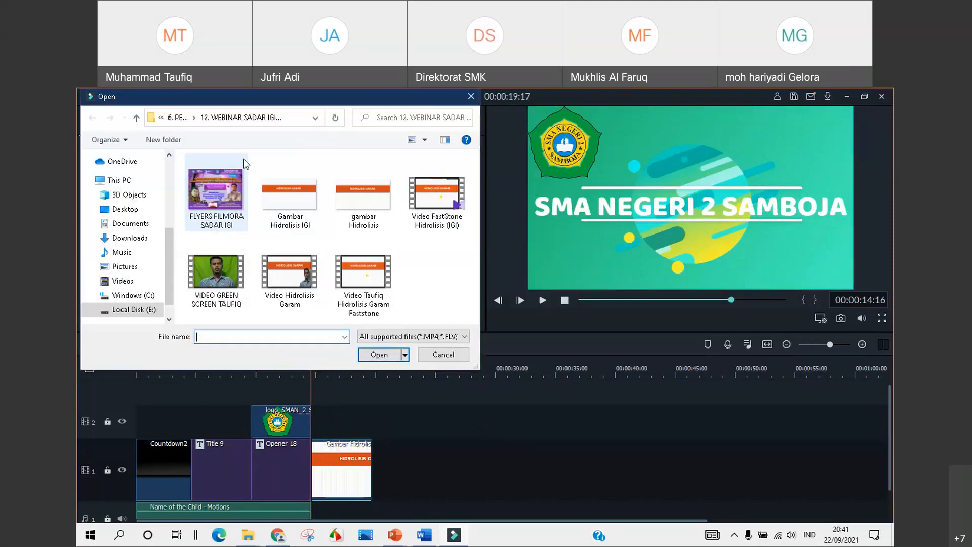
click(217, 270)
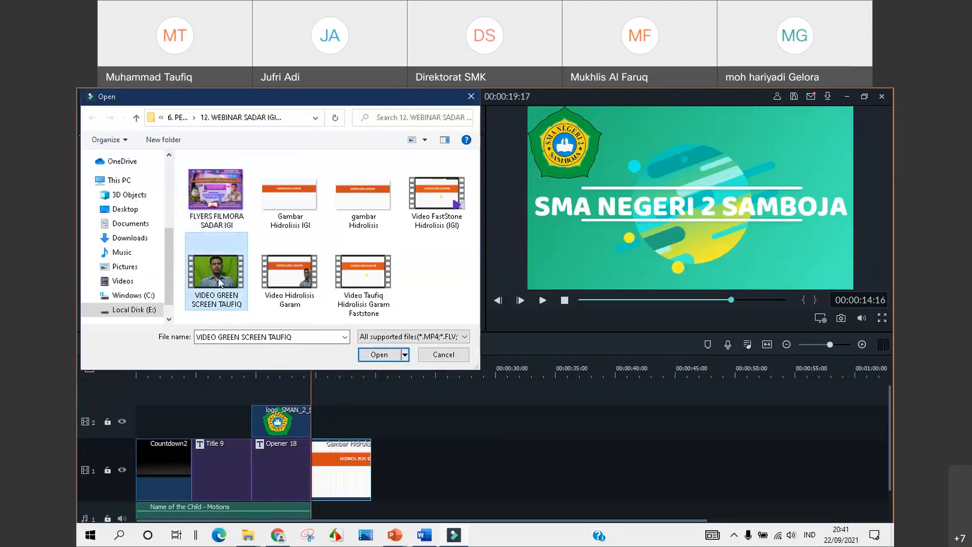
click(372, 354)
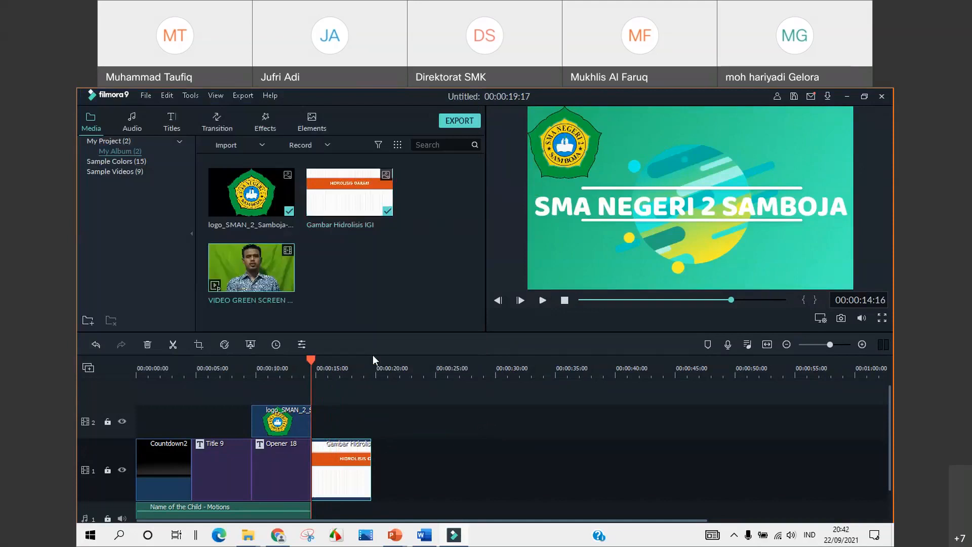
drag(309, 384, 311, 427)
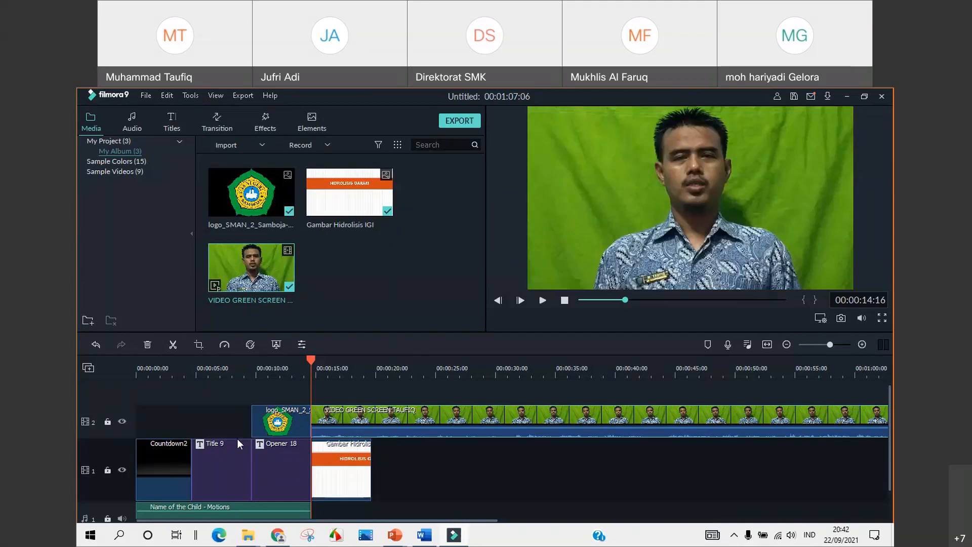
Apply Chroma Key to the presenter clip with offset 9 and tolerance 50
right_click(345, 418)
click(384, 374)
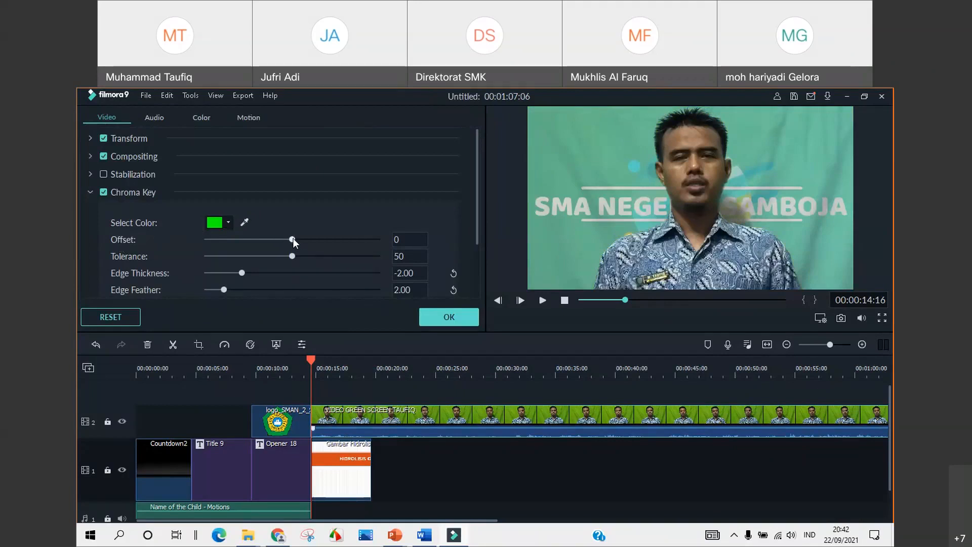
mouse_move(292, 238)
mouse_down()
mouse_move(307, 241)
mouse_move(299, 238)
mouse_up()
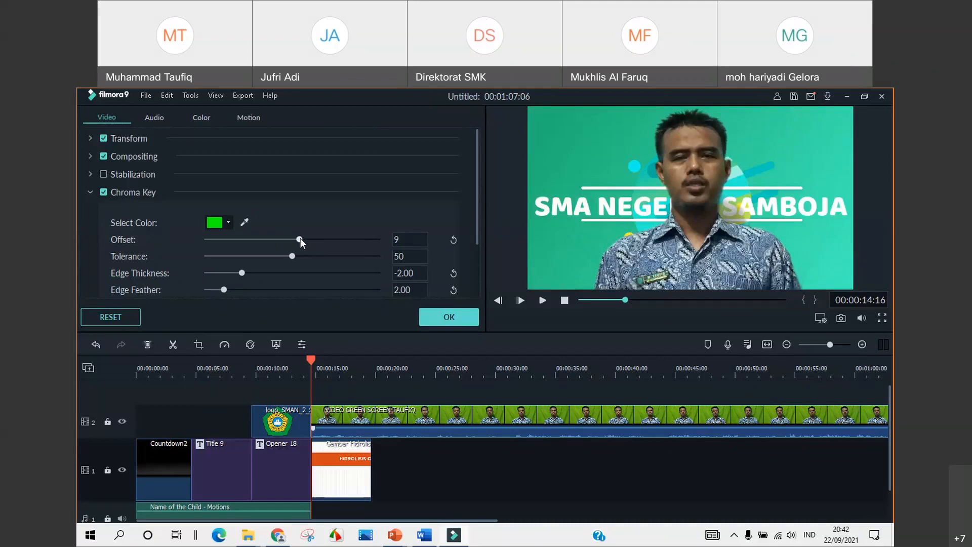
click(444, 318)
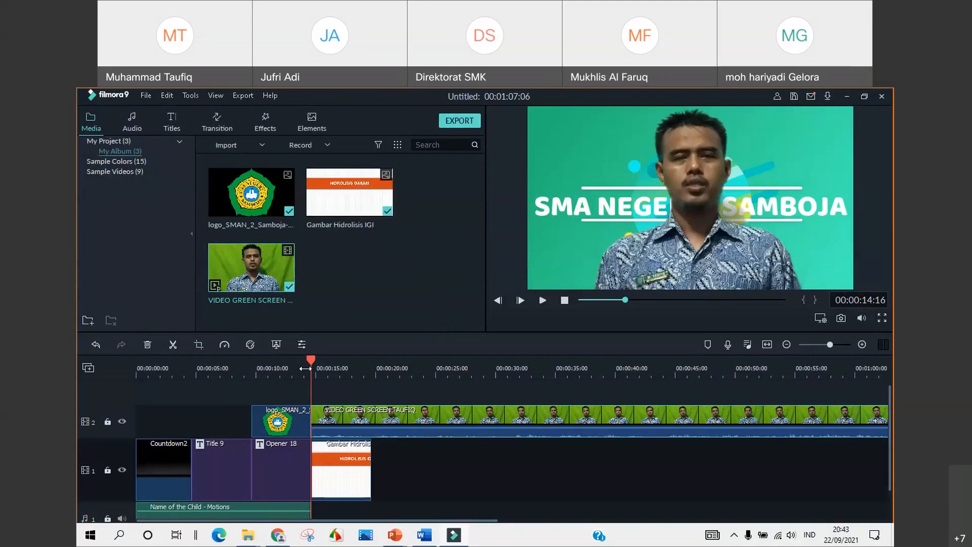
At 00:00:15:03, shrink the keyed presenter video into the lower-right corner over the HIDROLISIS GARAM slide
drag(311, 359, 317, 360)
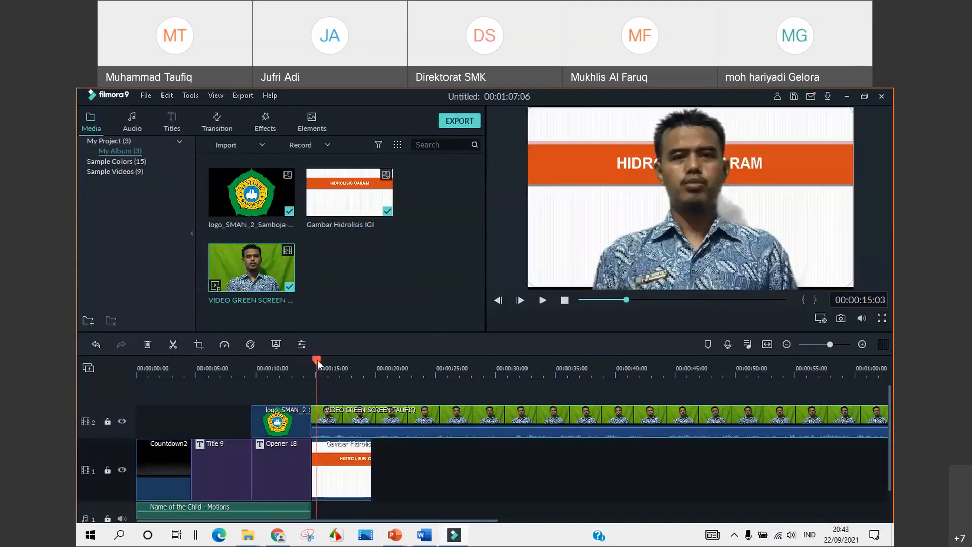
click(691, 188)
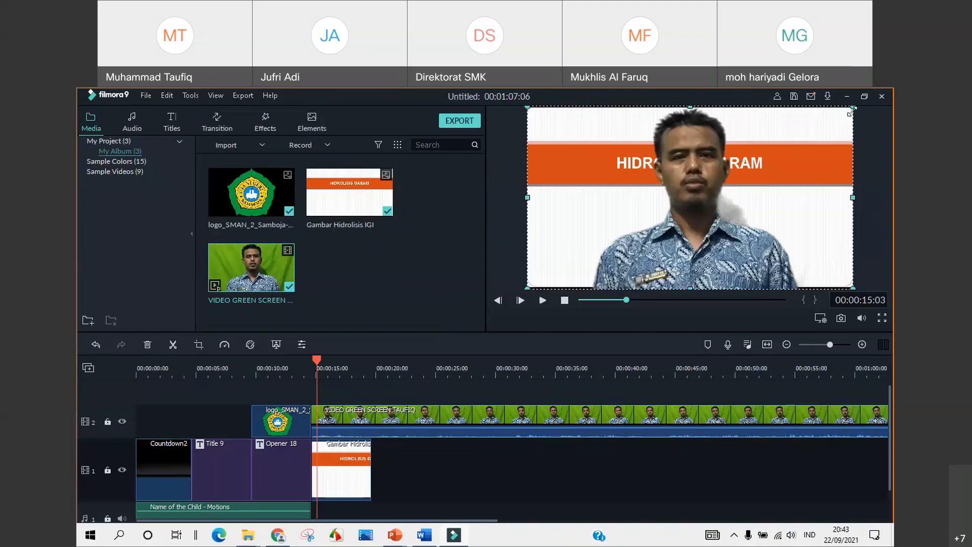
drag(851, 111, 656, 191)
drag(709, 289, 672, 287)
drag(627, 242, 803, 241)
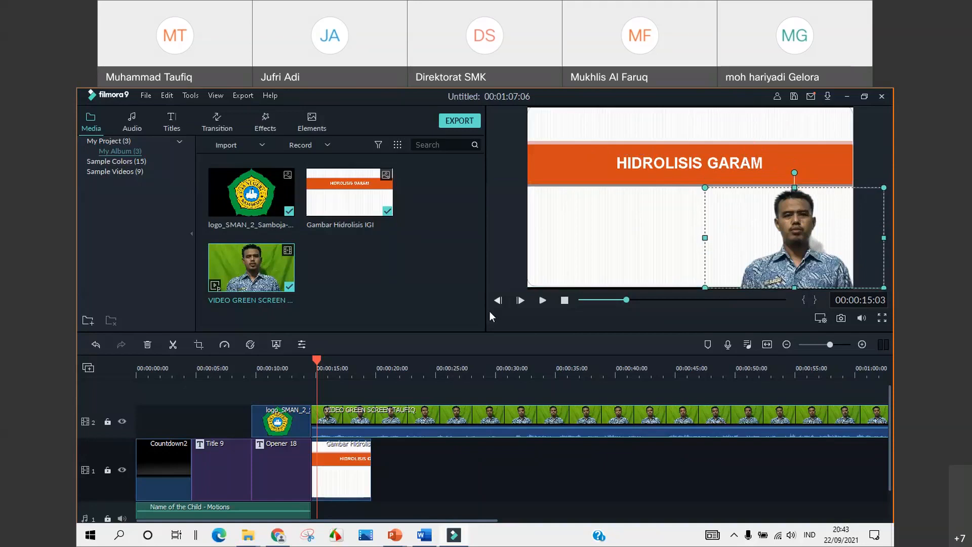
click(288, 363)
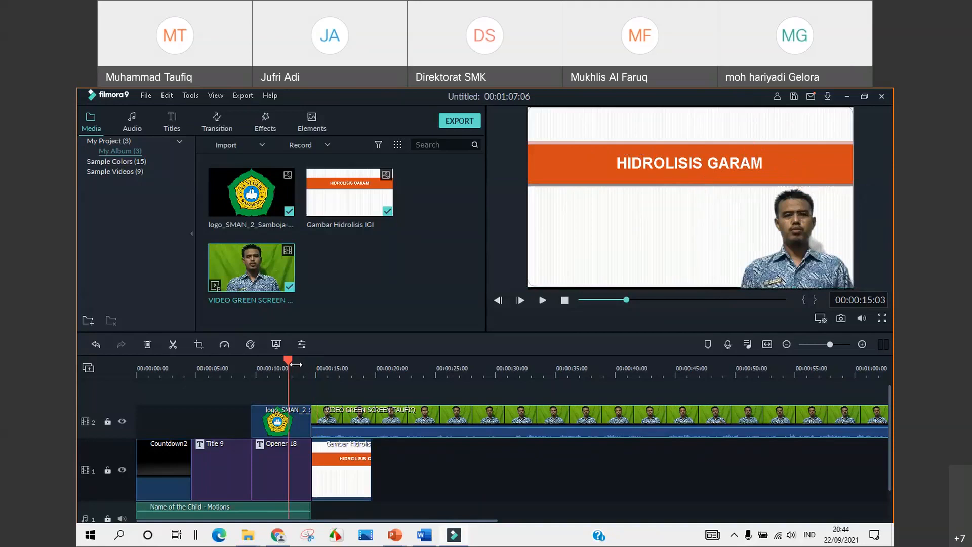
Play back the timeline to review the result, then return to about 00:00:32
click(542, 300)
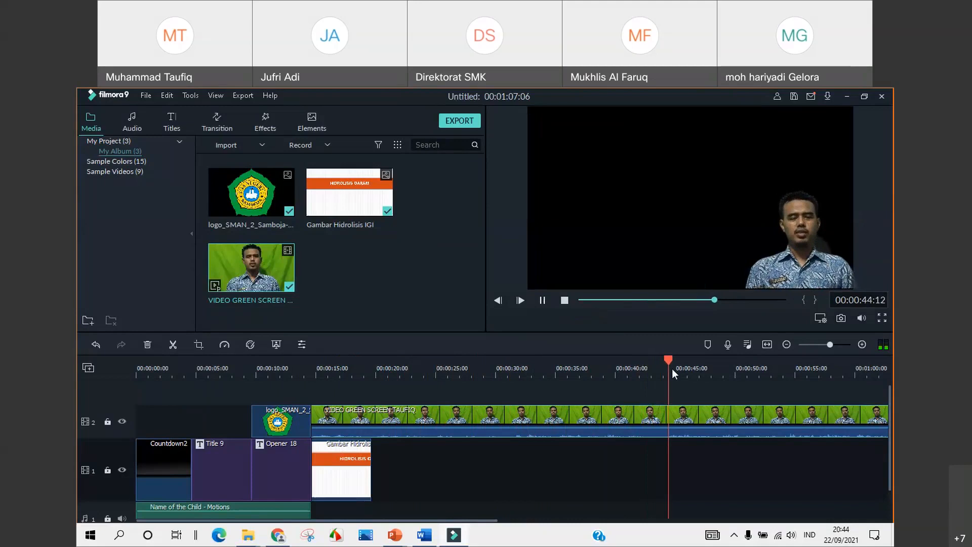
key(space)
drag(628, 356, 519, 363)
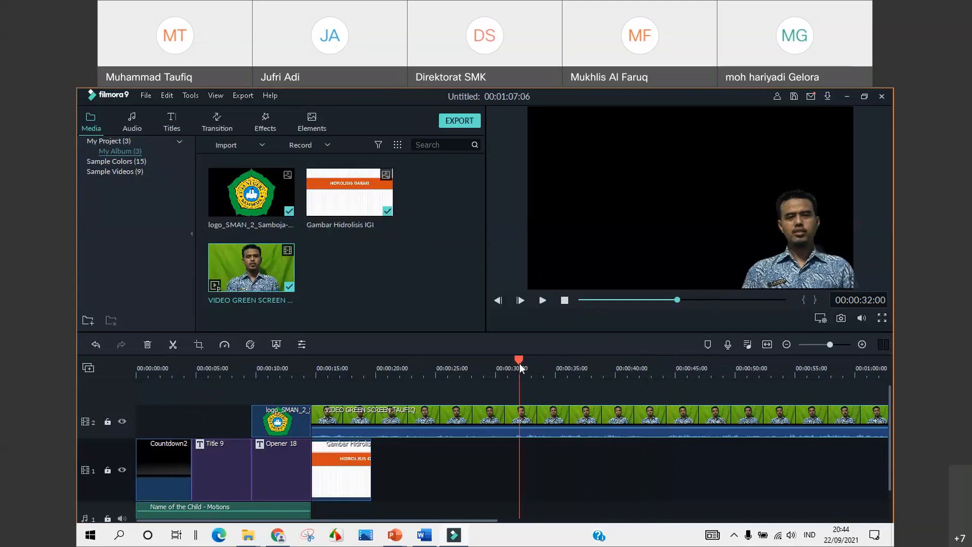
Split the presenter clip on track 2 at about 00:00:42:18
click(542, 300)
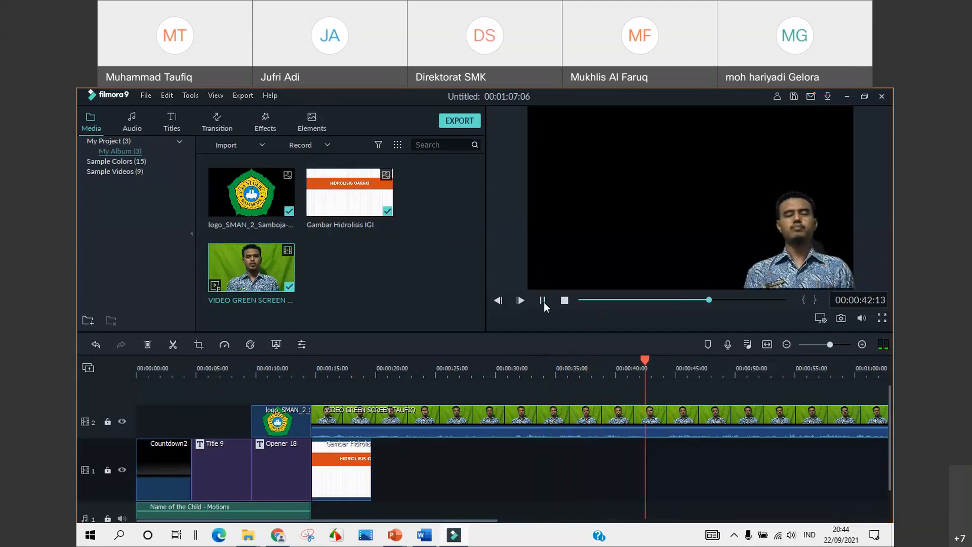
click(542, 300)
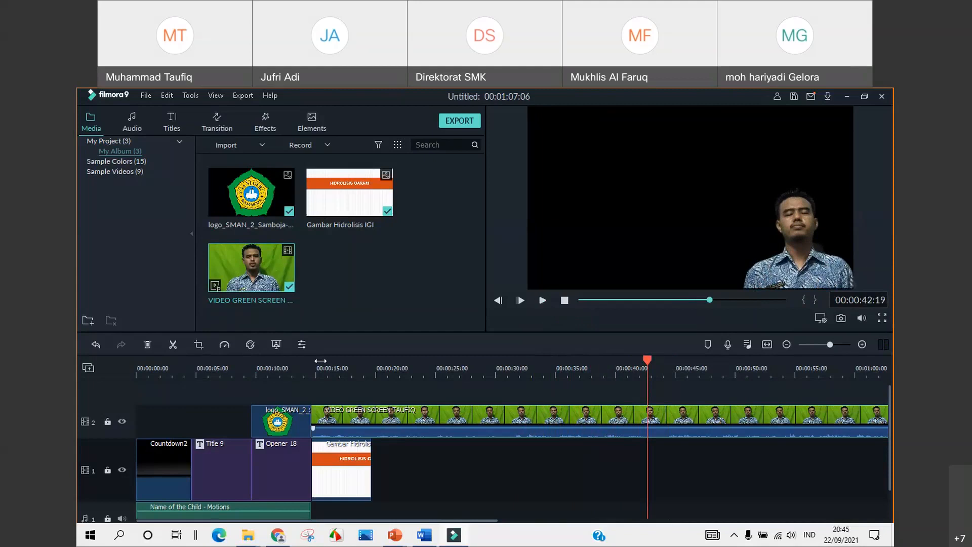
click(173, 344)
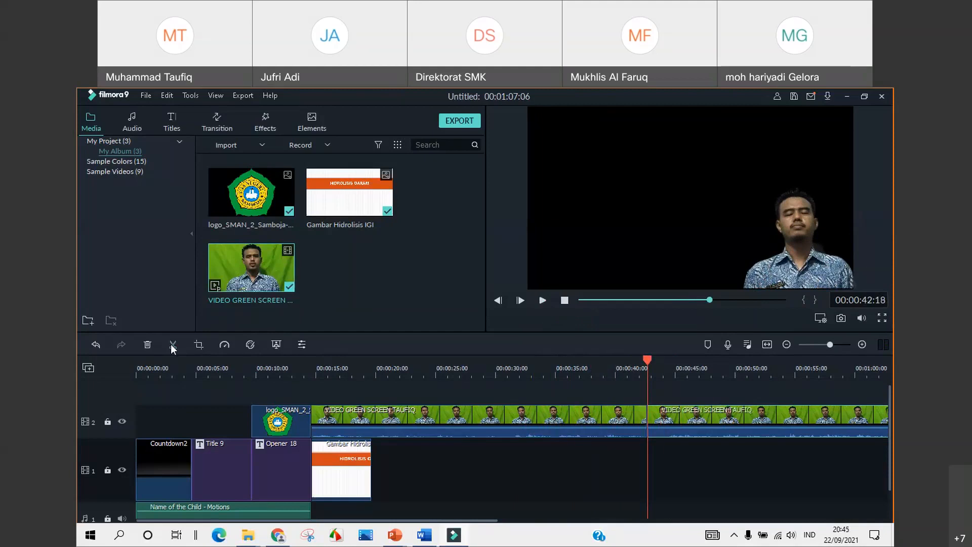
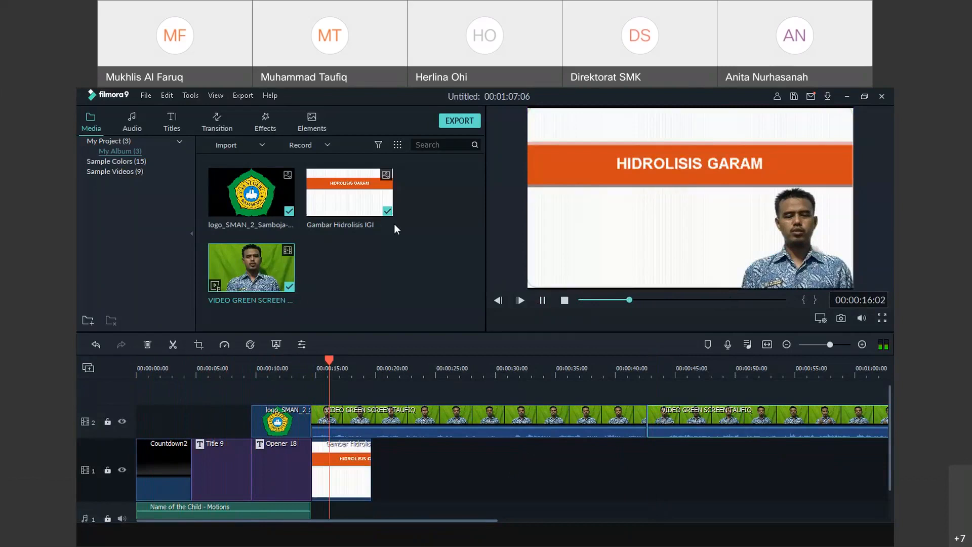
Drag the Gambar Hidrolisis IGI image on track 1 out to about 00:00:42, under the green-screen video
click(546, 304)
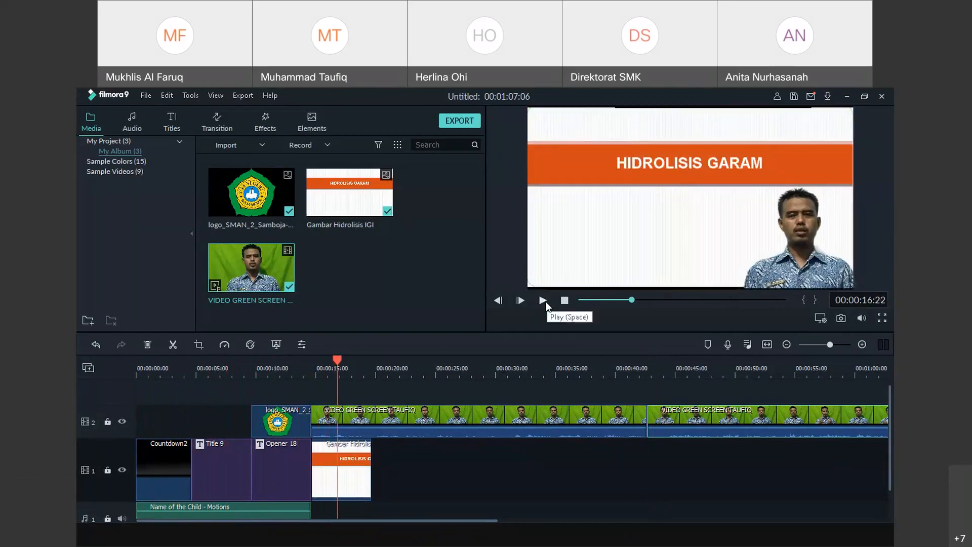
click(546, 304)
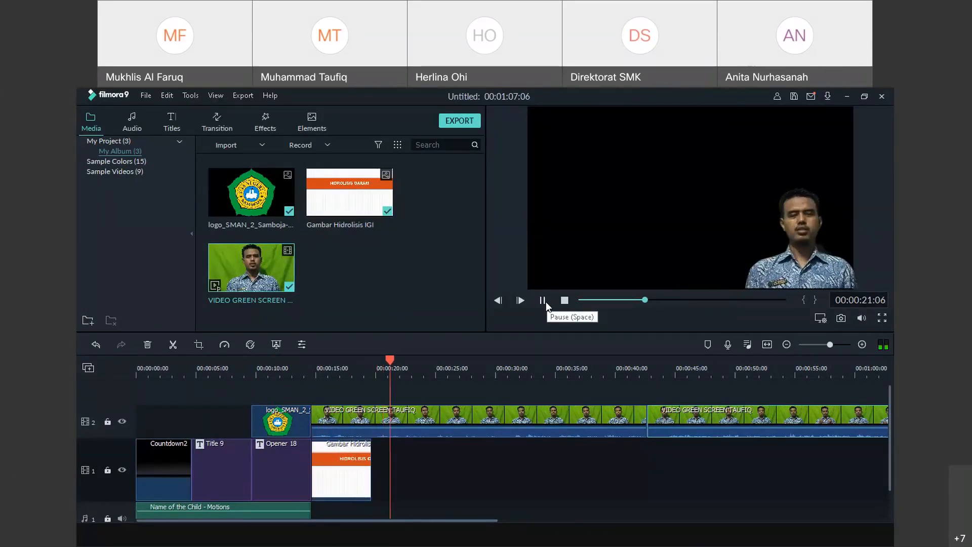
drag(387, 369, 311, 360)
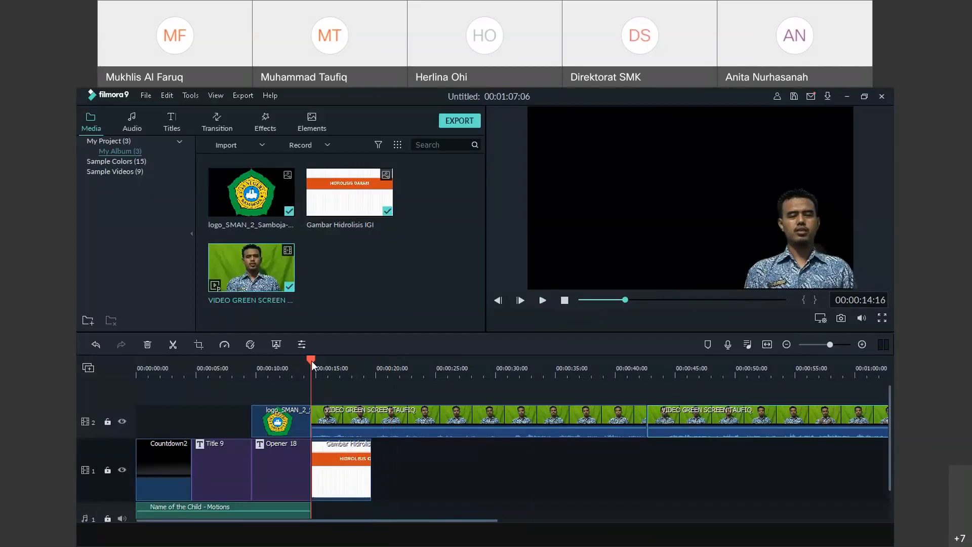
click(344, 479)
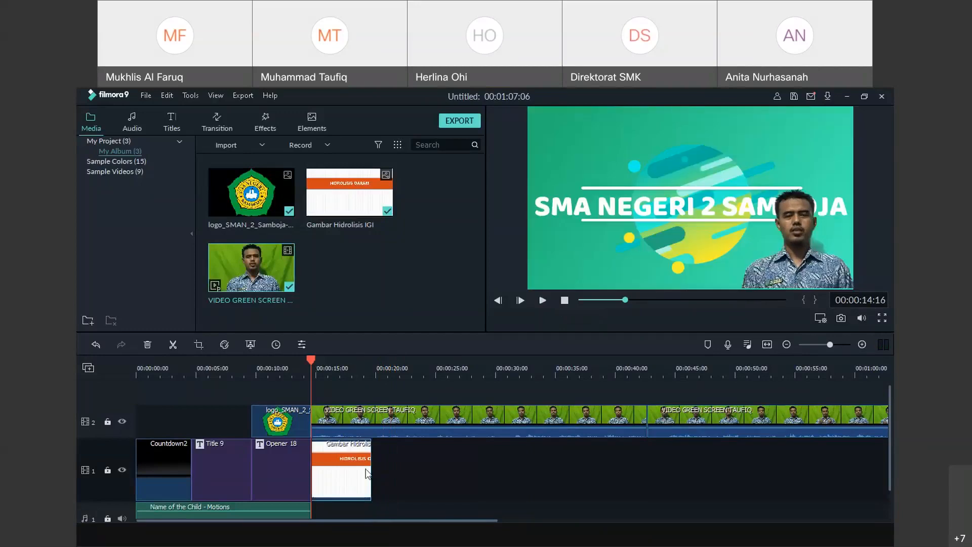
drag(371, 473, 647, 464)
drag(310, 361, 137, 366)
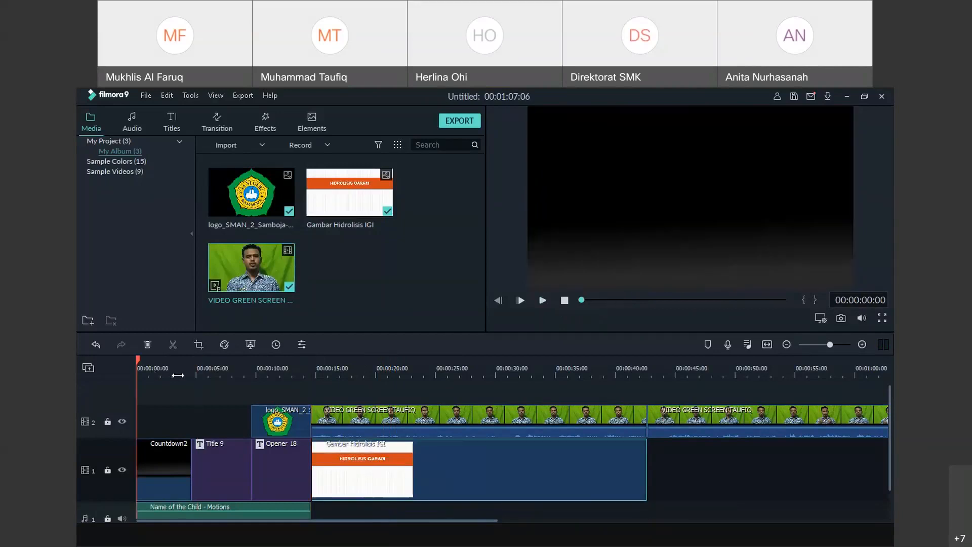
click(542, 301)
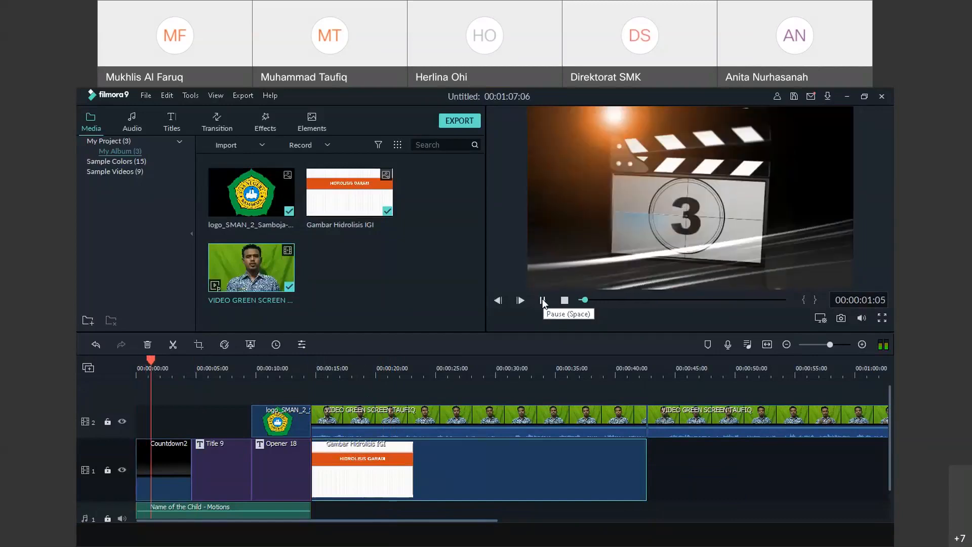
click(542, 302)
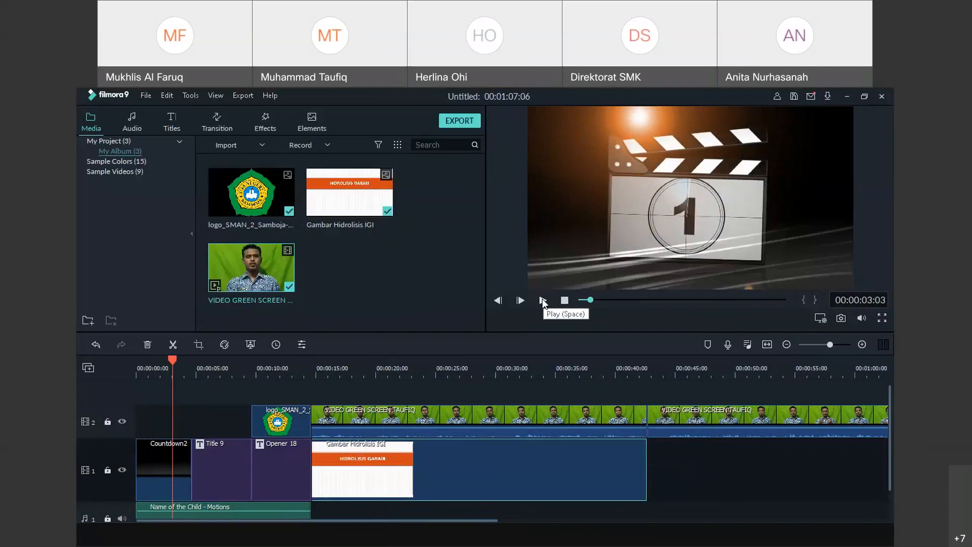
click(542, 302)
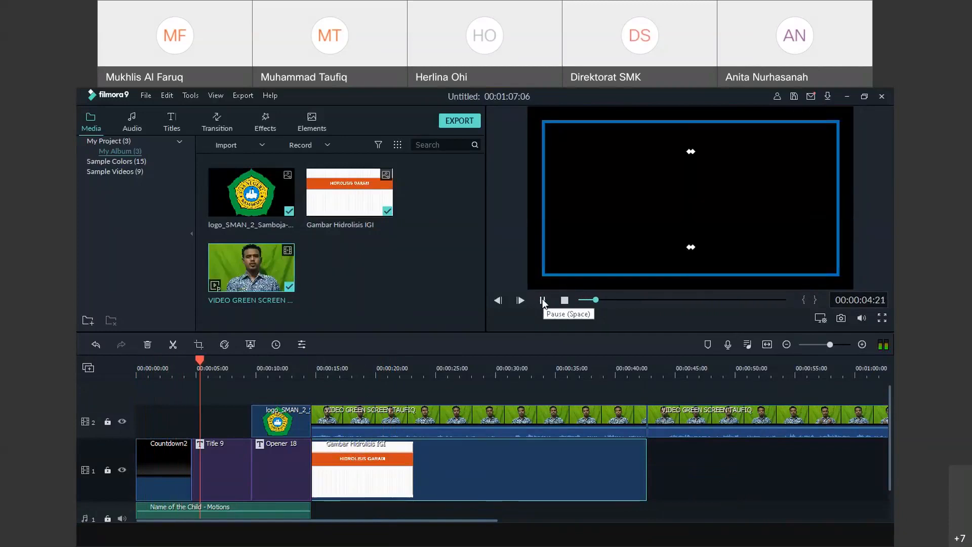
click(543, 302)
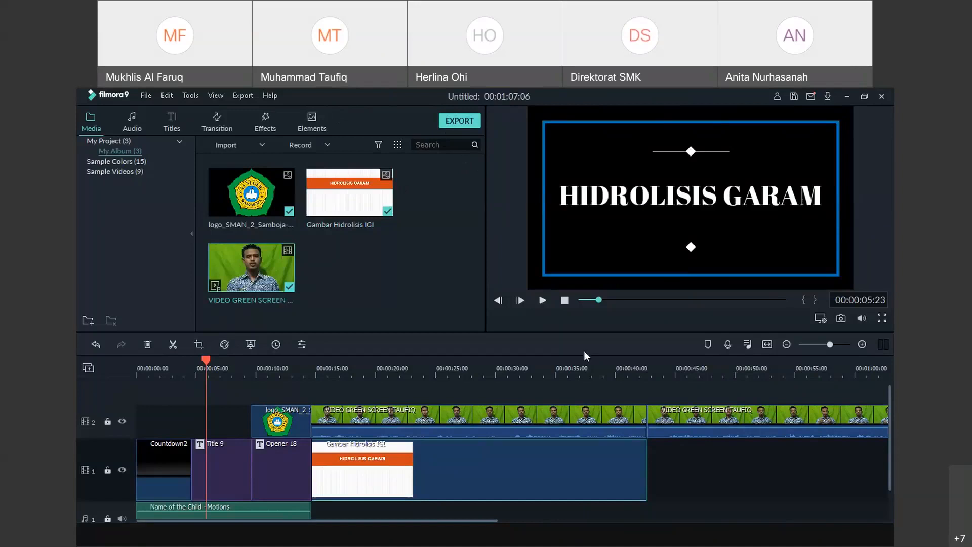
click(543, 300)
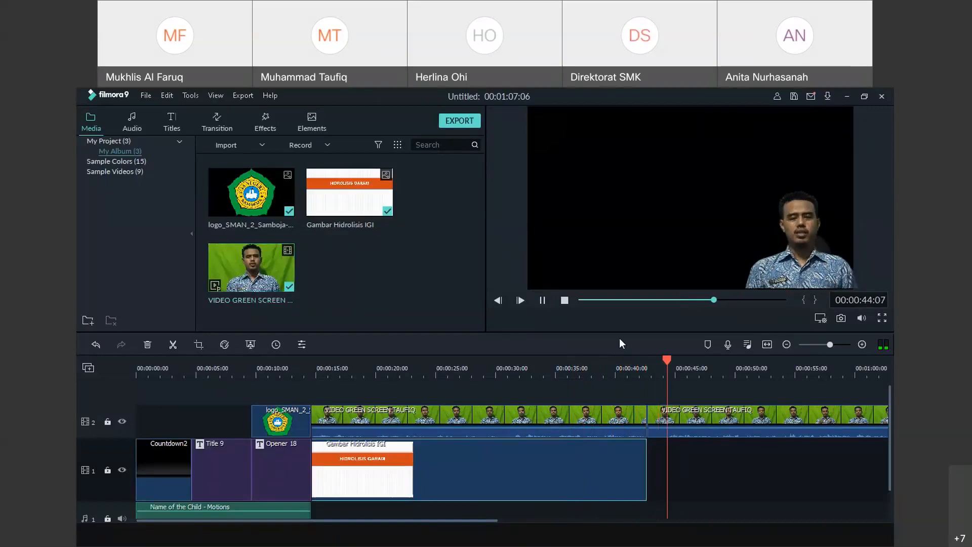
drag(675, 359, 315, 388)
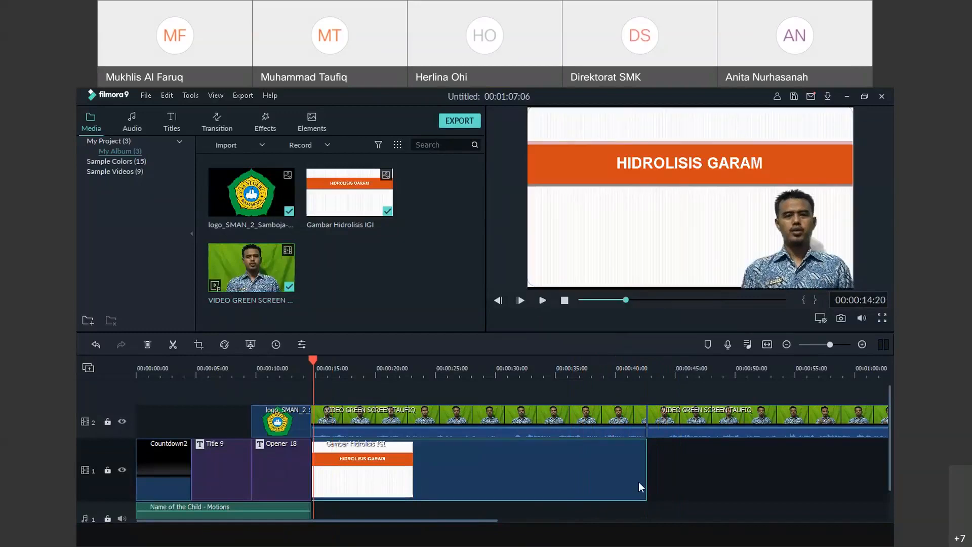
Push the later green-screen part right on track 2 and re-extend Gambar Hidrolisis to 00:00:42
drag(646, 474, 412, 464)
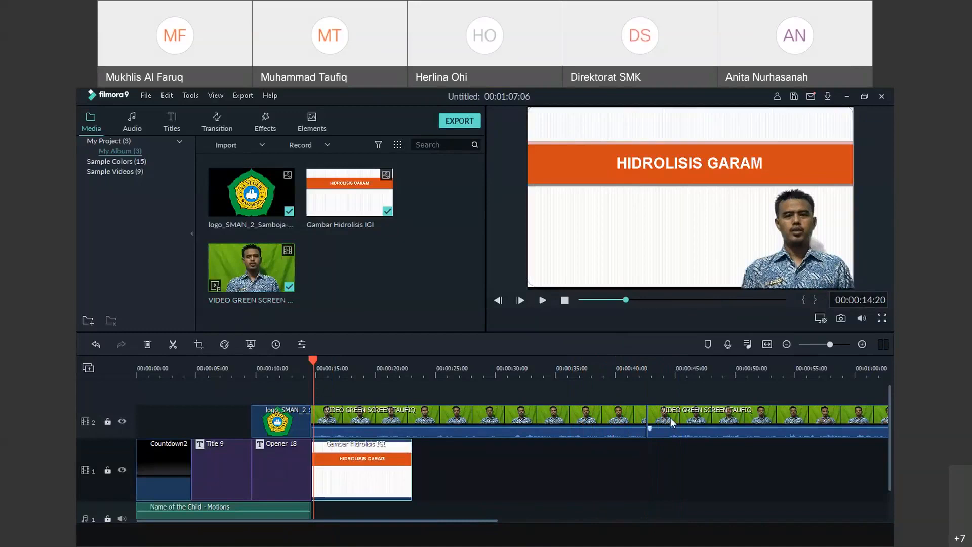
drag(670, 417, 751, 418)
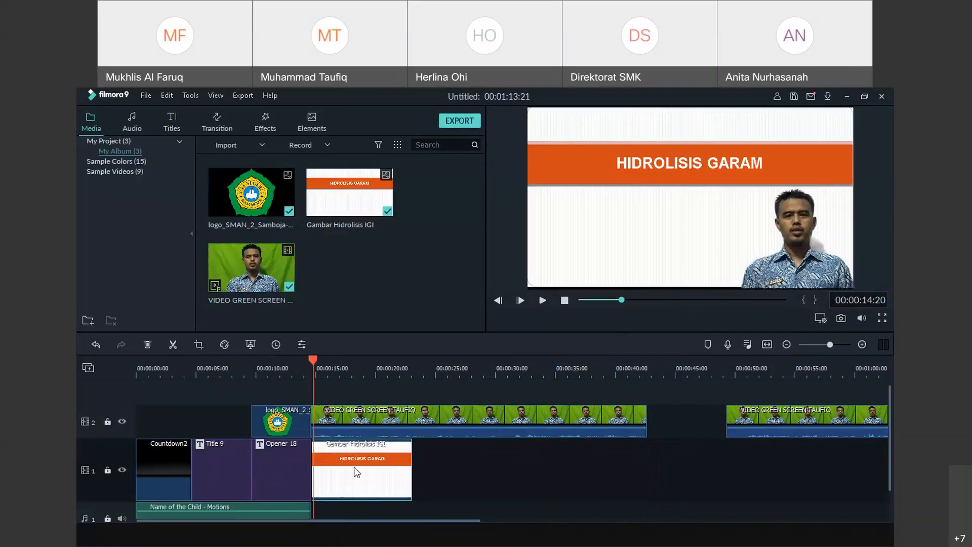
drag(412, 466, 646, 460)
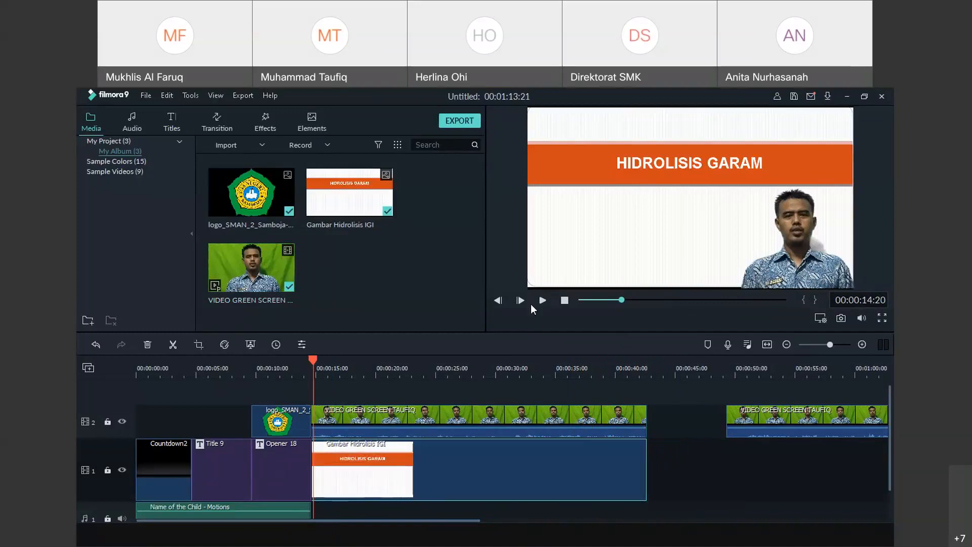
Preview from 00:00:14 into the black gap past 00:00:42, then return to 00:00:42
click(543, 301)
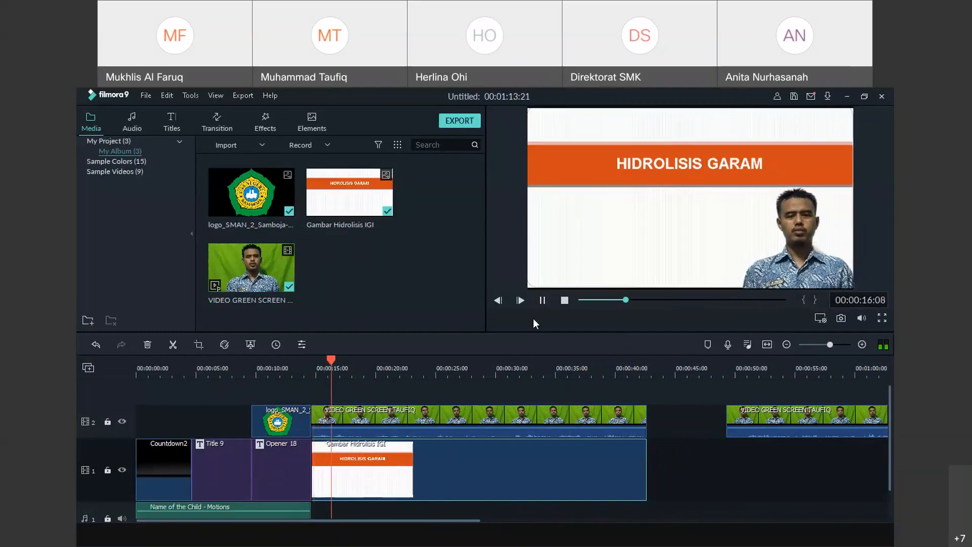
key(space)
click(451, 368)
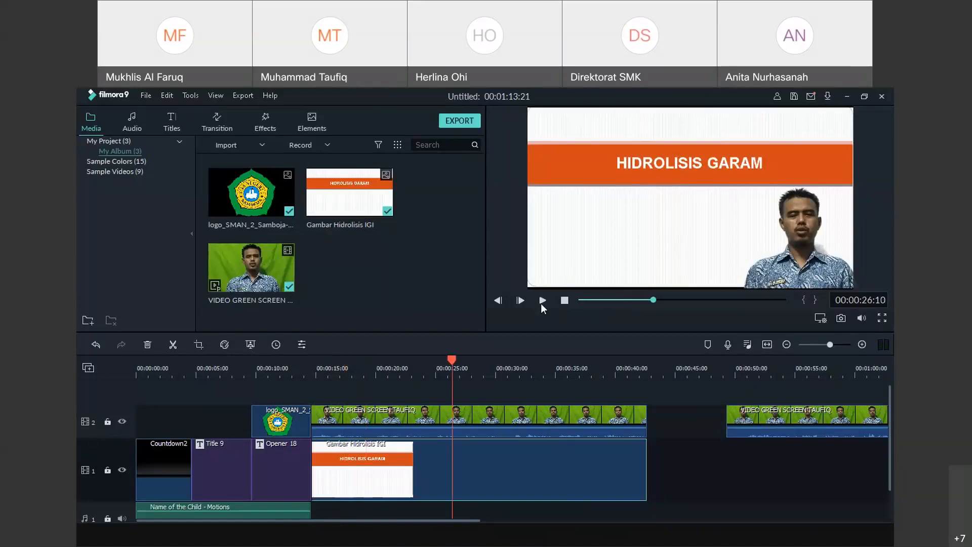
click(543, 300)
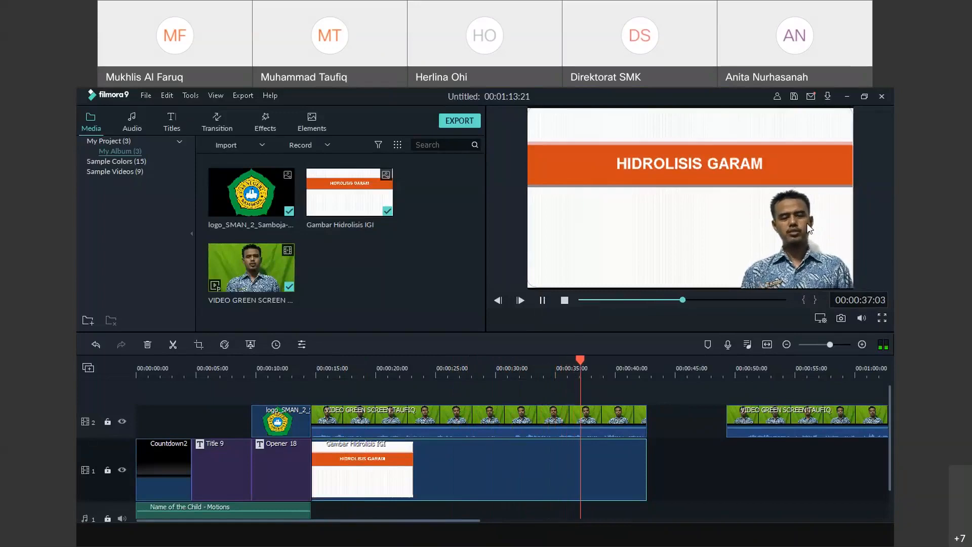
click(544, 302)
drag(649, 356, 647, 358)
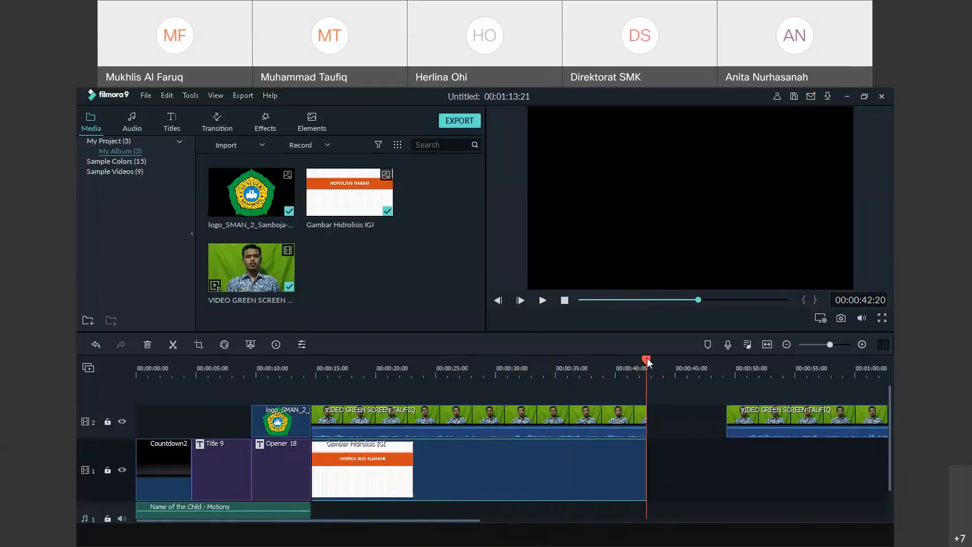
Import Video FastStone Hidrolisis (IGI) and place it on track 1 starting at 00:00:42
click(248, 145)
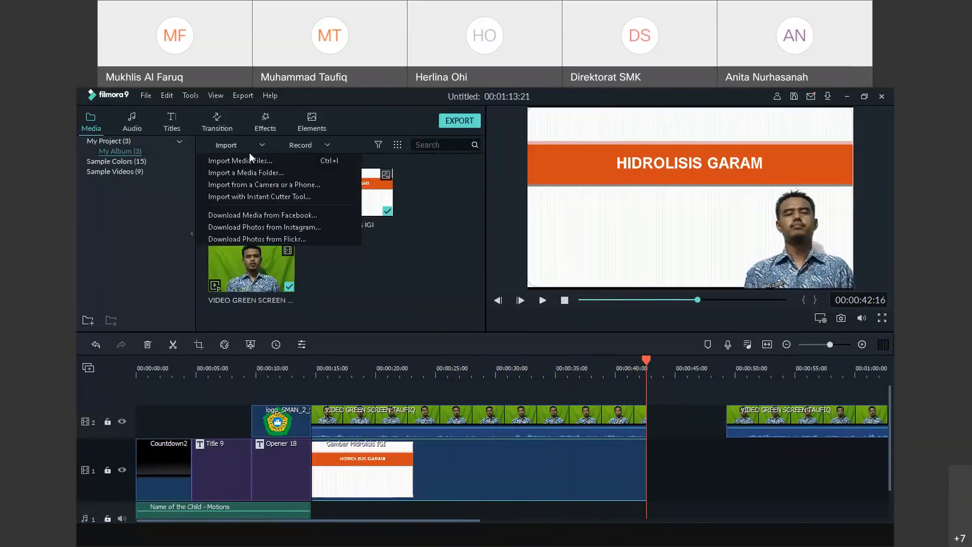
click(248, 160)
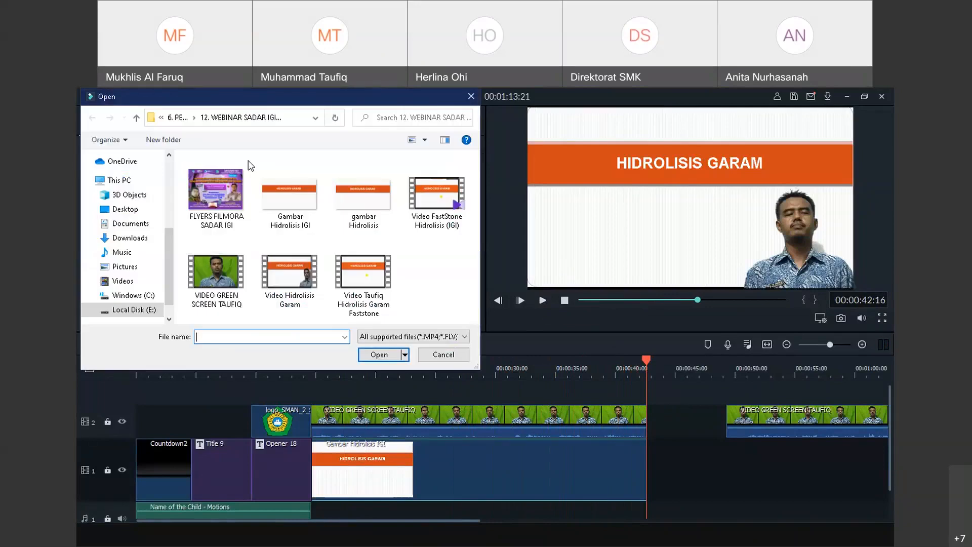
click(436, 195)
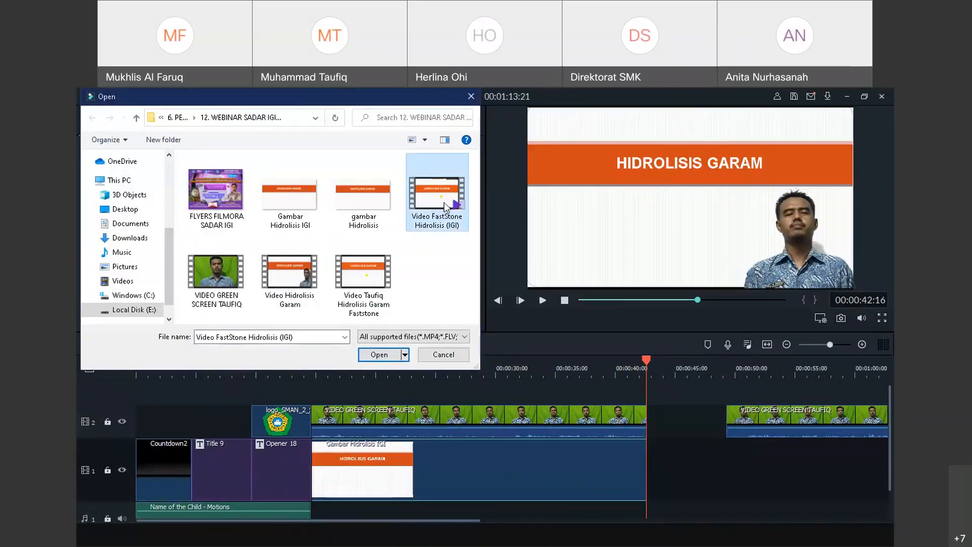
click(382, 357)
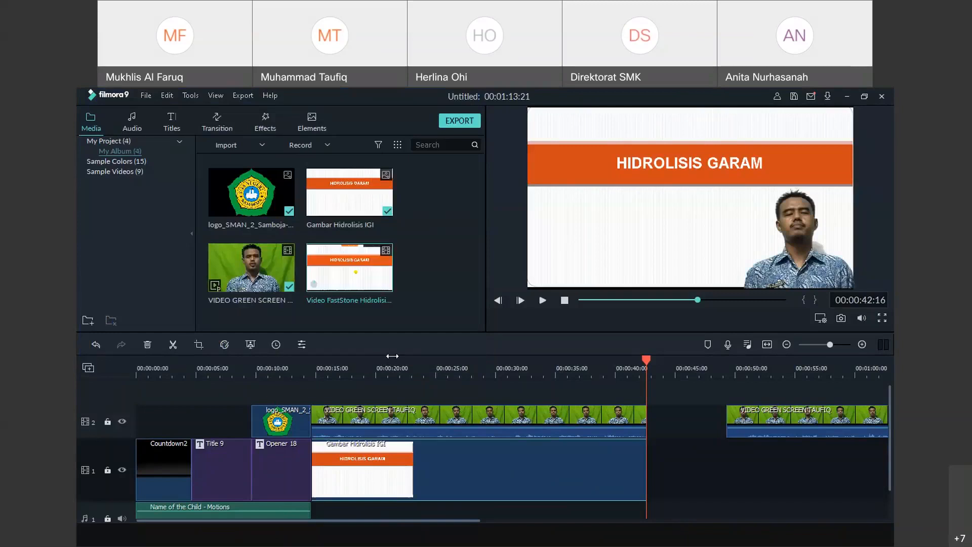
drag(364, 281, 649, 476)
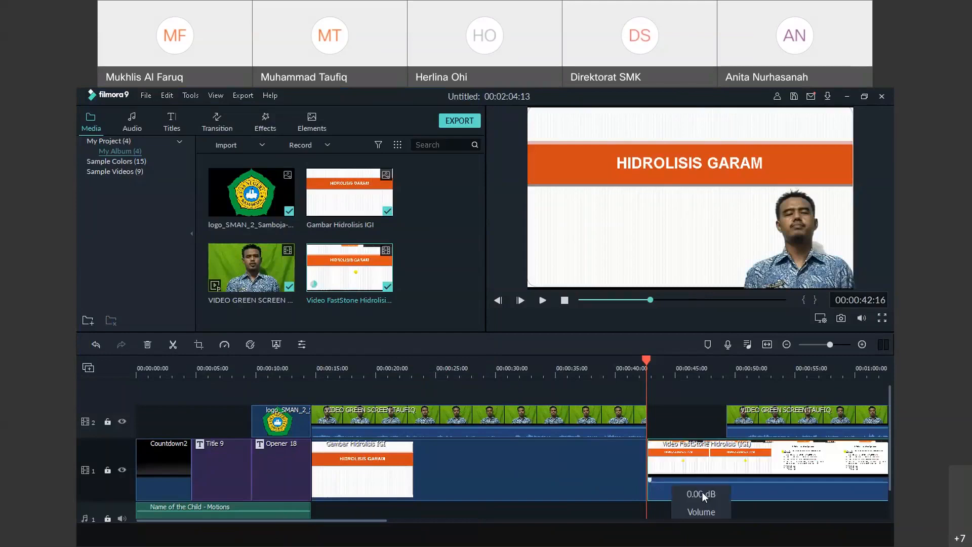
Move the second green-screen clip on track 2 past the FastStone video's end
drag(382, 520, 517, 521)
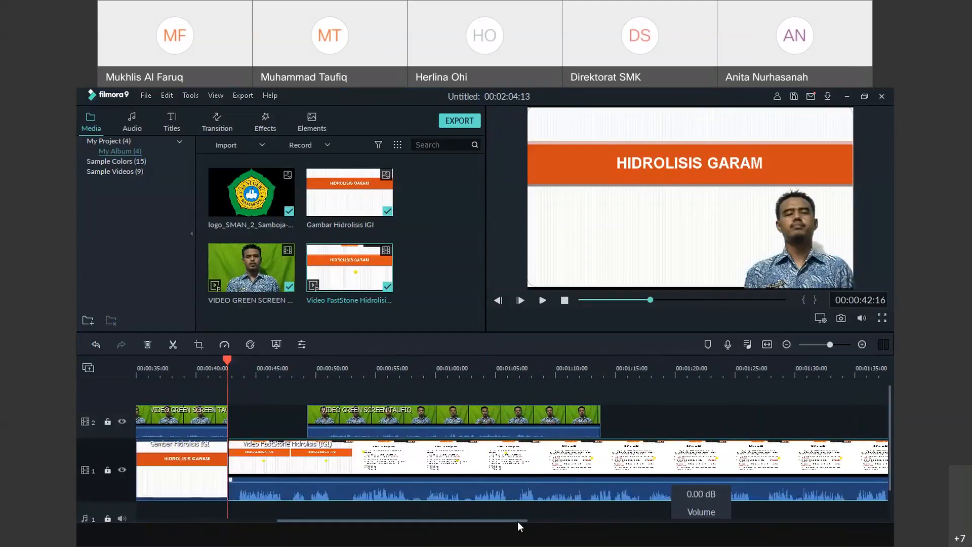
drag(582, 418, 830, 416)
drag(436, 522, 597, 520)
drag(458, 421, 816, 422)
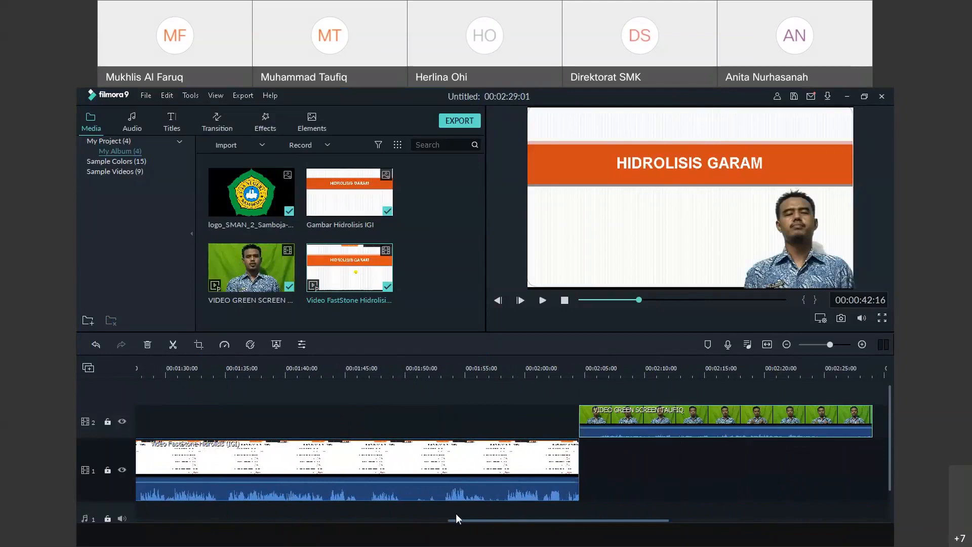
drag(465, 521, 242, 515)
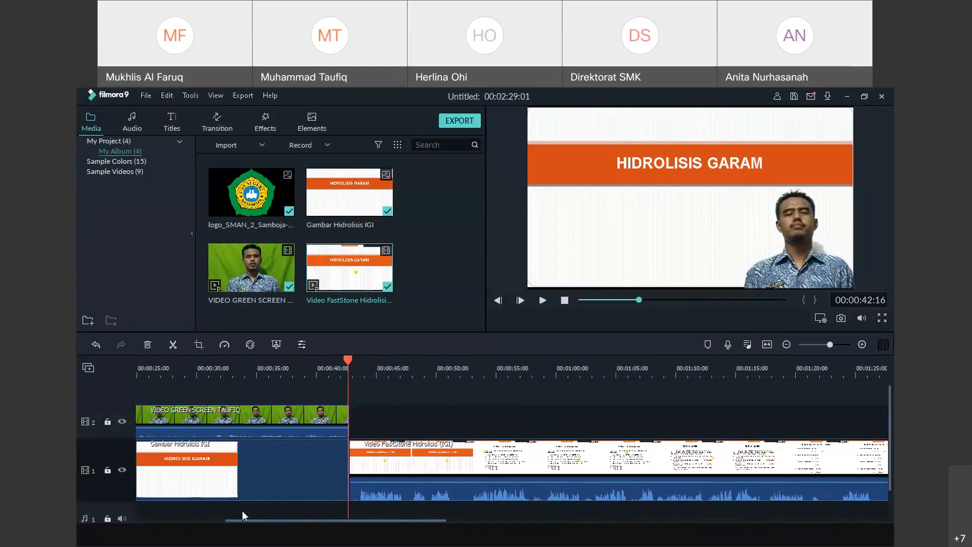
Preview the FastStone section from about 00:00:45 to 00:00:48
click(542, 301)
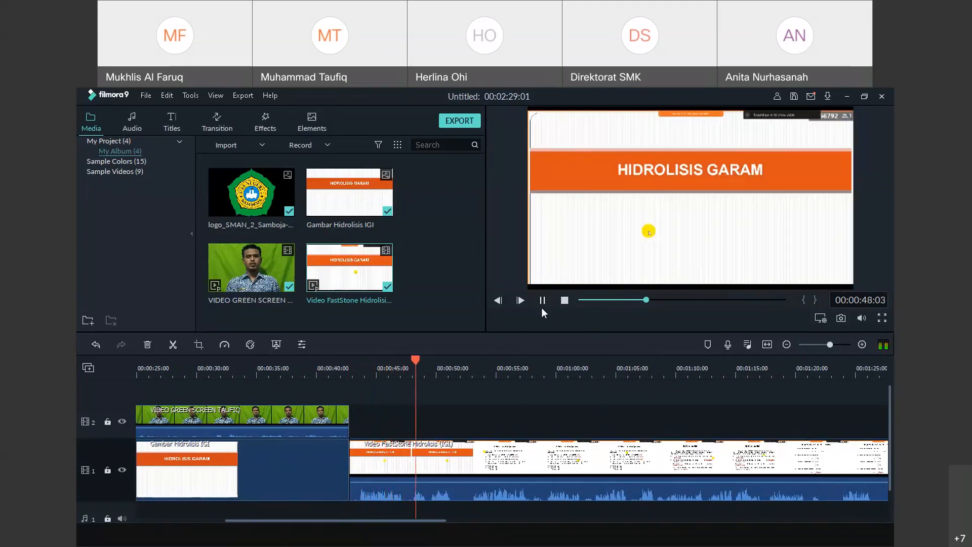
click(542, 300)
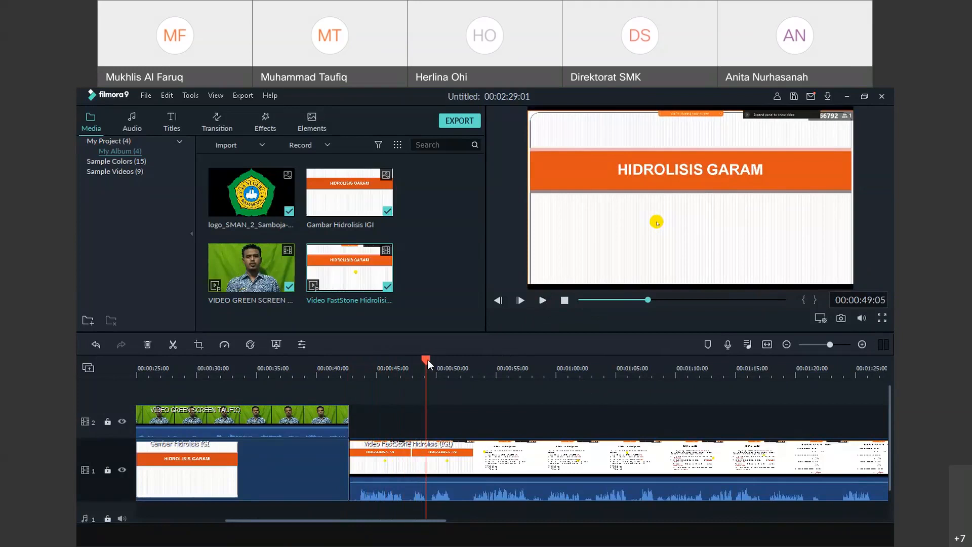
drag(427, 359, 362, 364)
drag(363, 365, 383, 366)
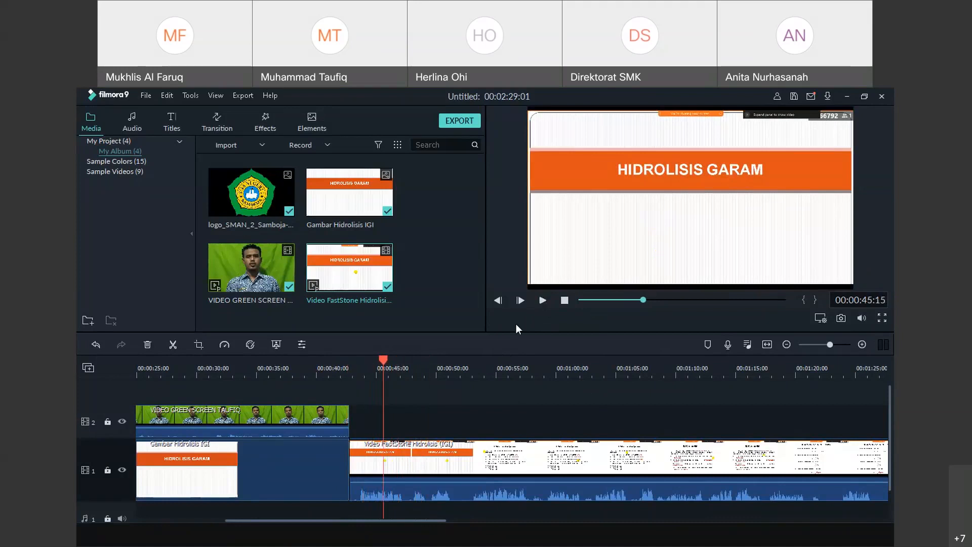
click(541, 300)
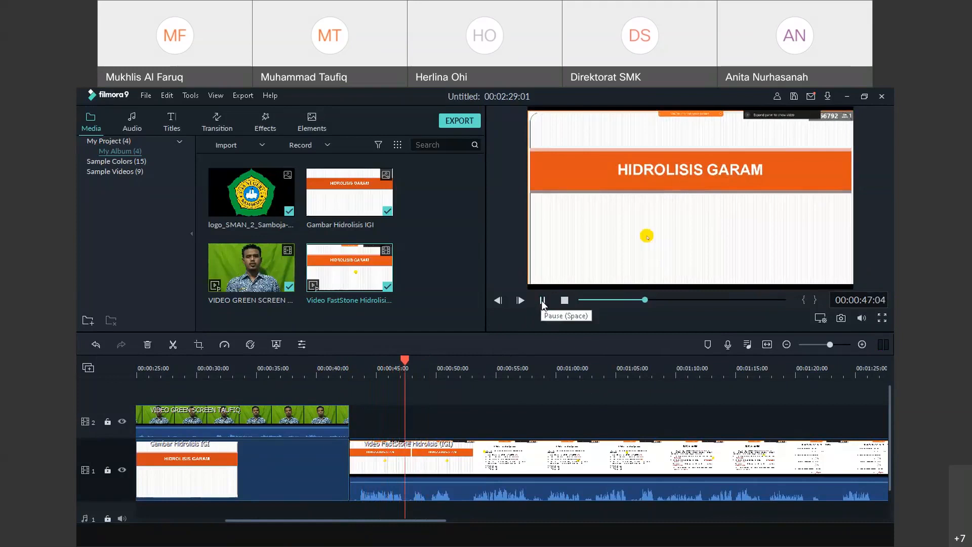
click(540, 300)
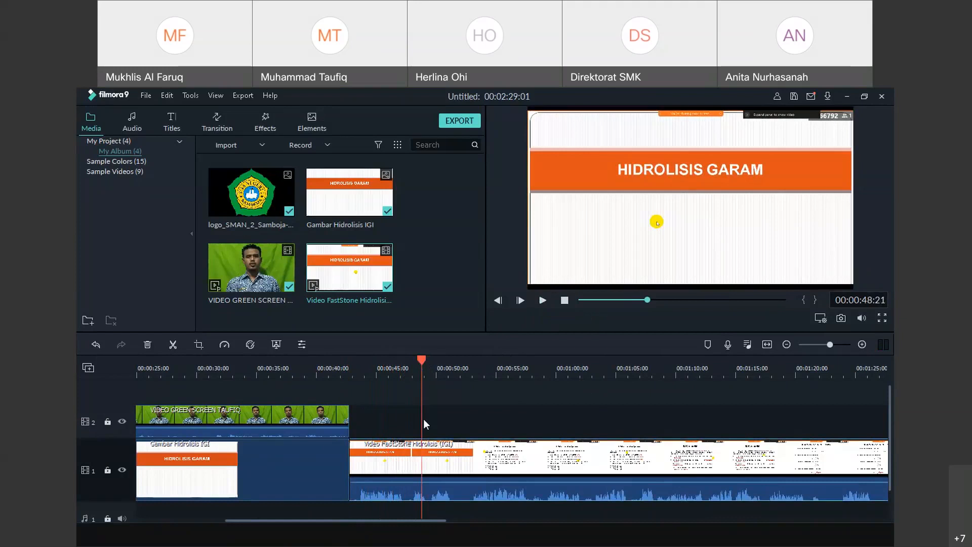
Cut off and delete the slide recording's opening piece, then slide it left against the green-screen clip
click(169, 344)
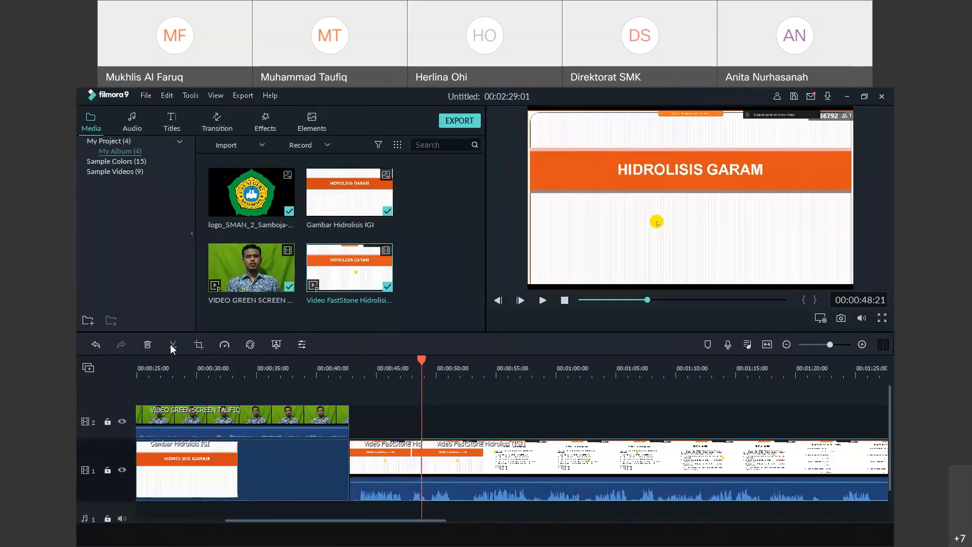
right_click(389, 461)
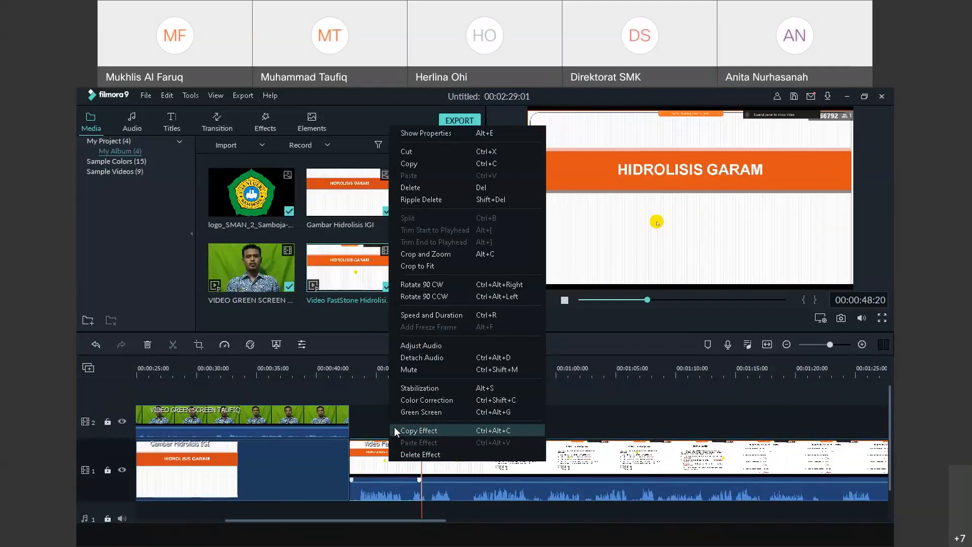
click(424, 187)
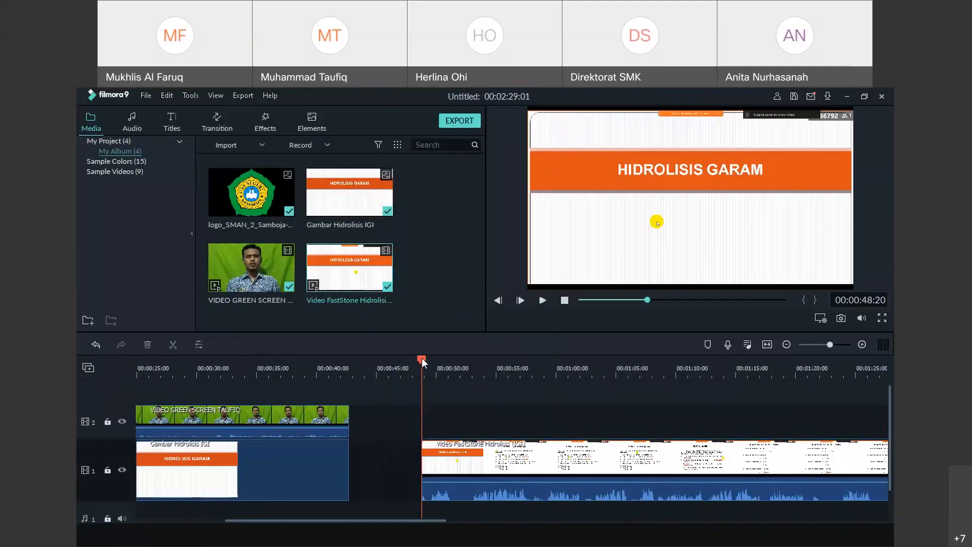
drag(421, 357, 339, 357)
drag(490, 458, 417, 453)
Play the joined clips and split the slide recording at 00:00:54 and 00:00:59
click(543, 300)
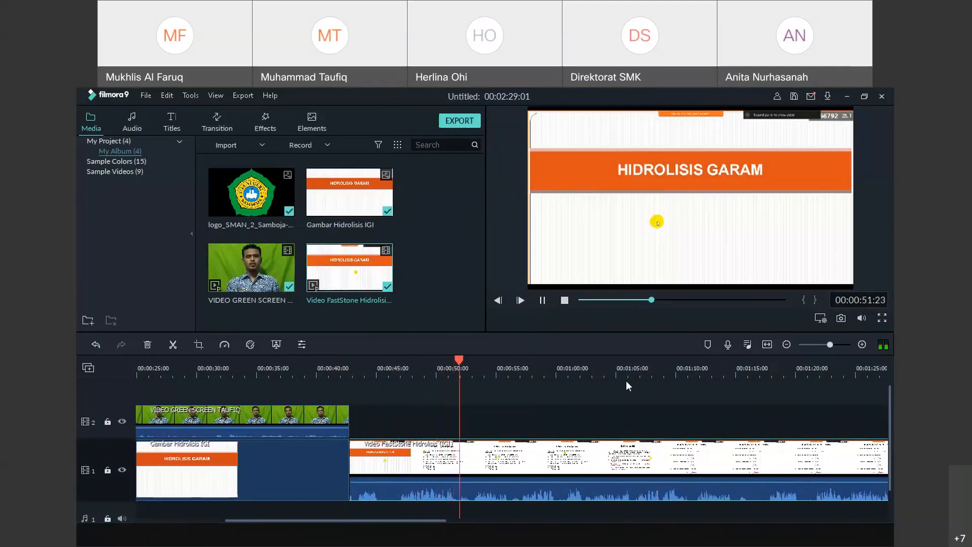
click(543, 299)
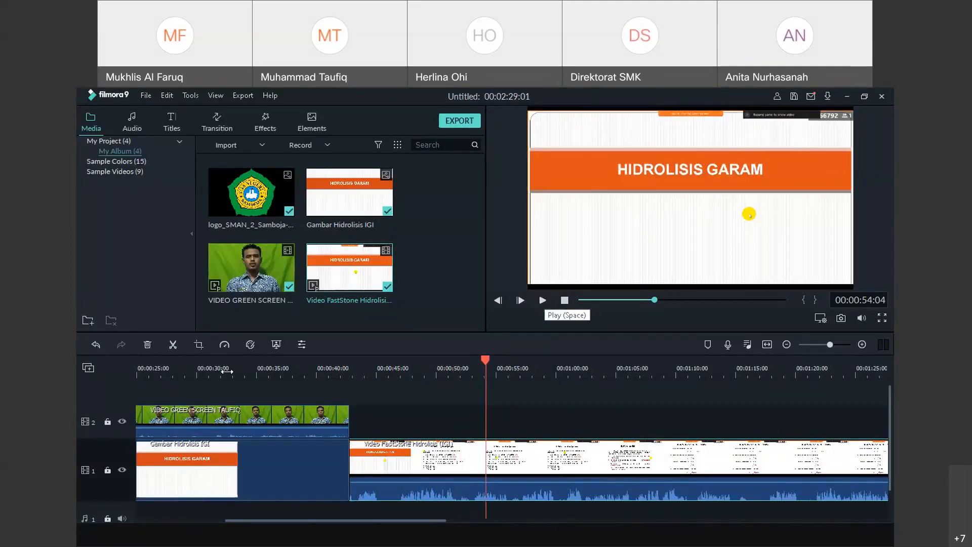
click(172, 345)
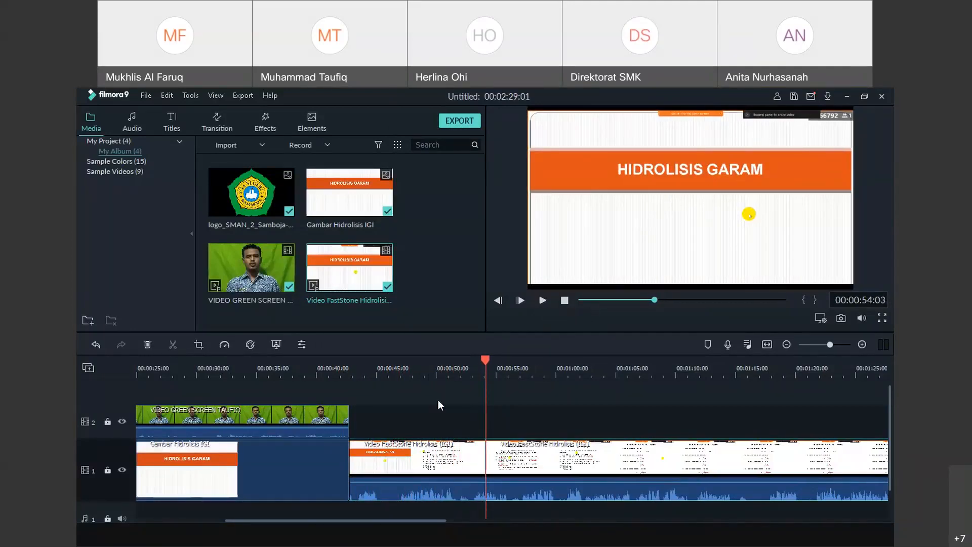
click(545, 300)
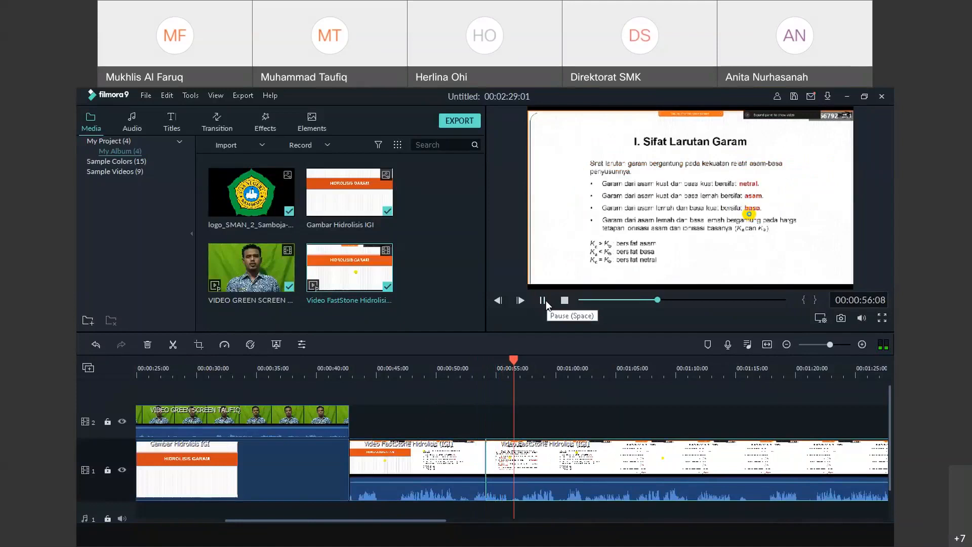
click(539, 357)
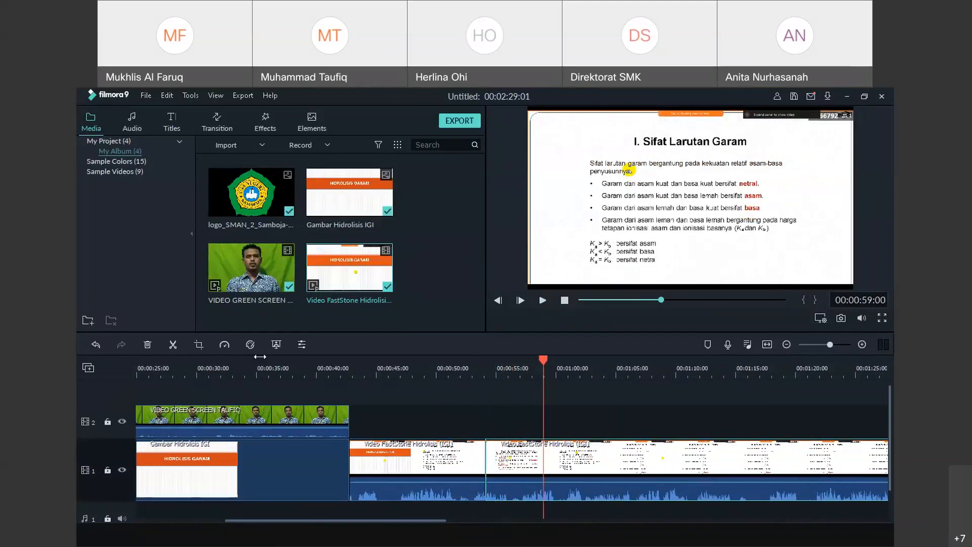
click(173, 345)
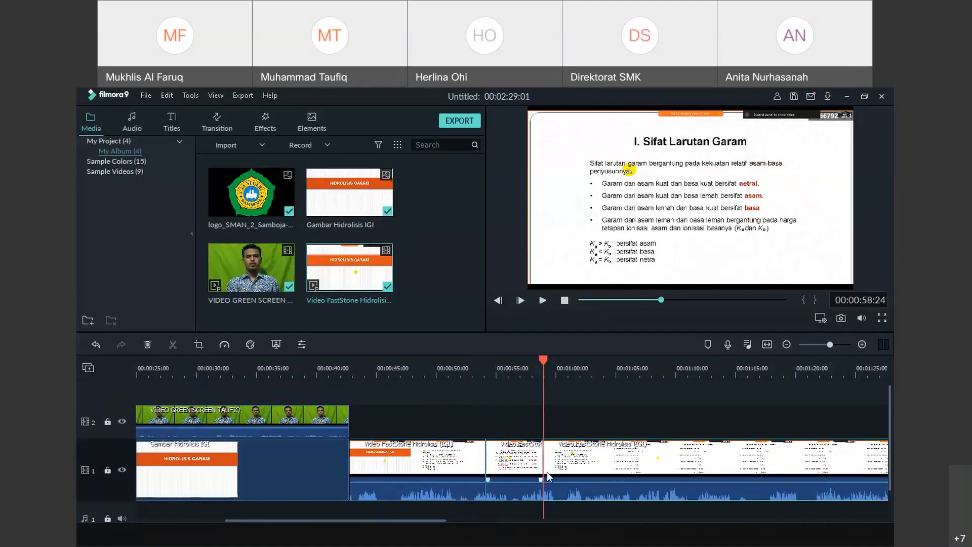
Delete the short piece between 00:00:54 and 00:00:59 and close the resulting gap
click(511, 458)
click(613, 368)
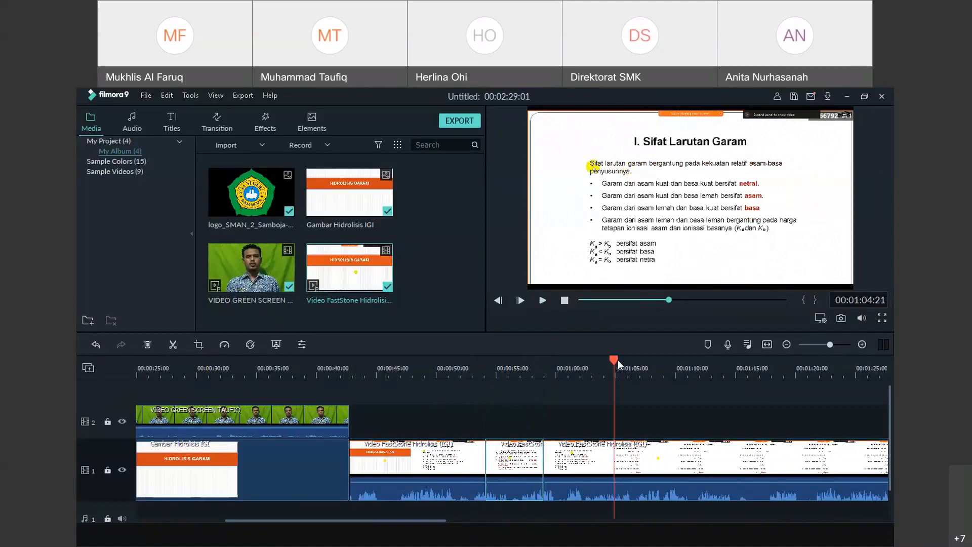
drag(614, 359, 598, 361)
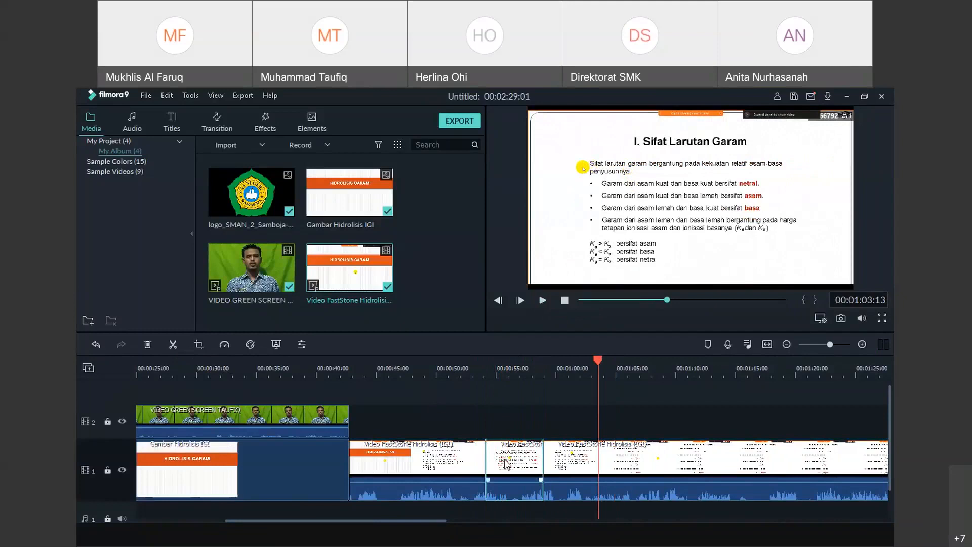
right_click(505, 462)
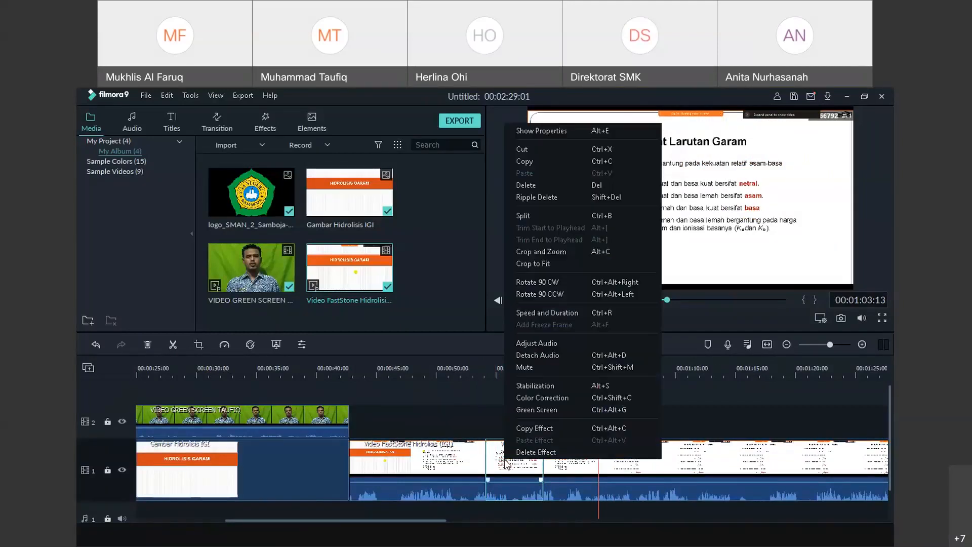
click(529, 187)
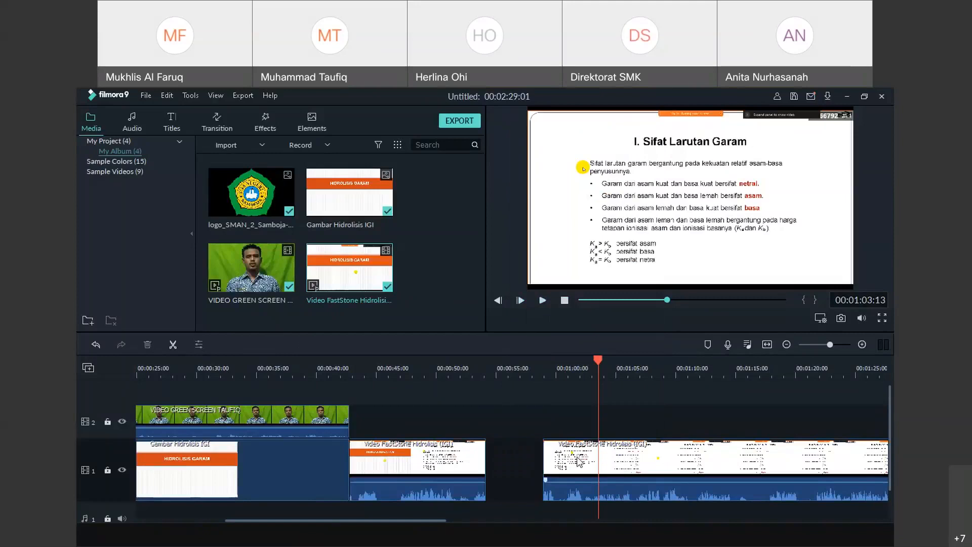
drag(576, 456, 519, 458)
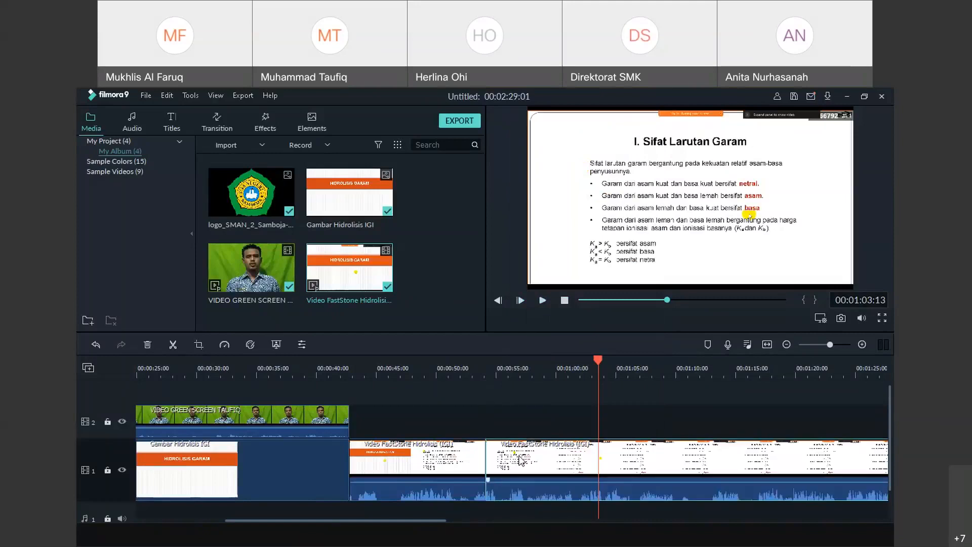
click(172, 97)
click(171, 107)
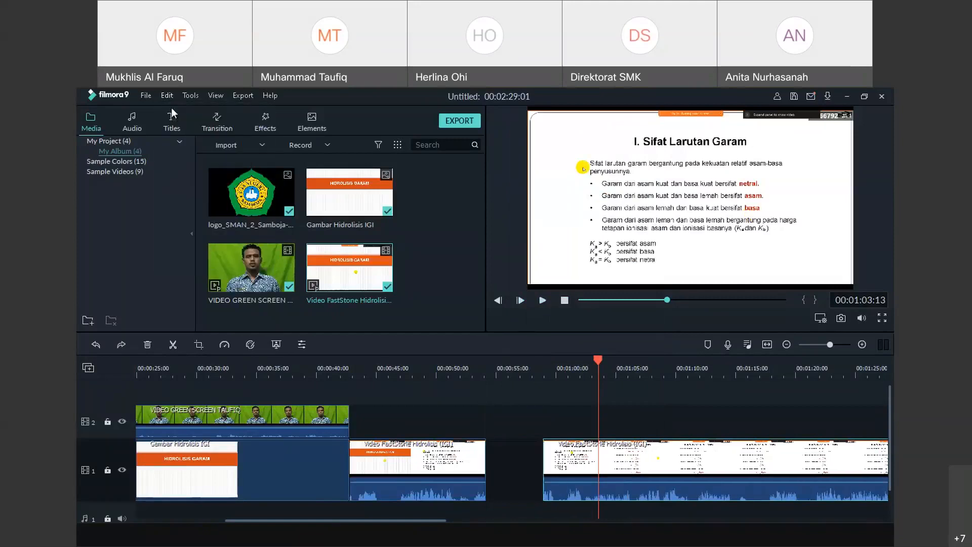
click(169, 95)
click(174, 112)
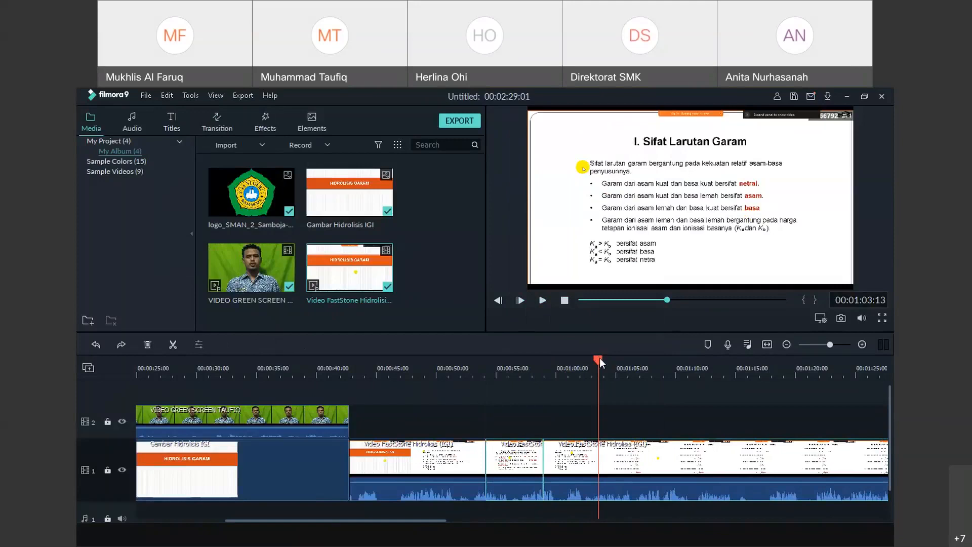
Move the green-screen clip on track 2 to start where the slide recording ends
drag(599, 358, 879, 360)
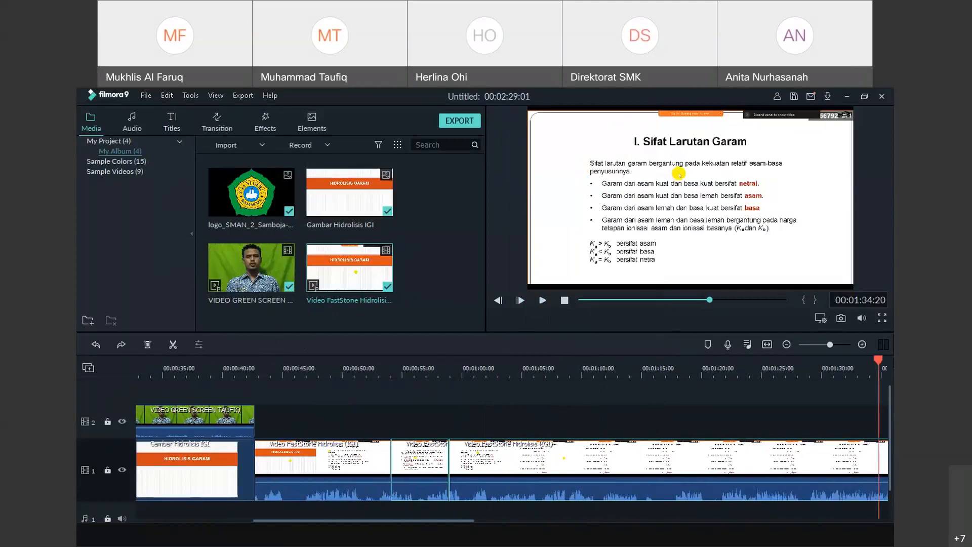
drag(475, 520, 661, 532)
drag(646, 423, 574, 423)
drag(226, 360, 502, 384)
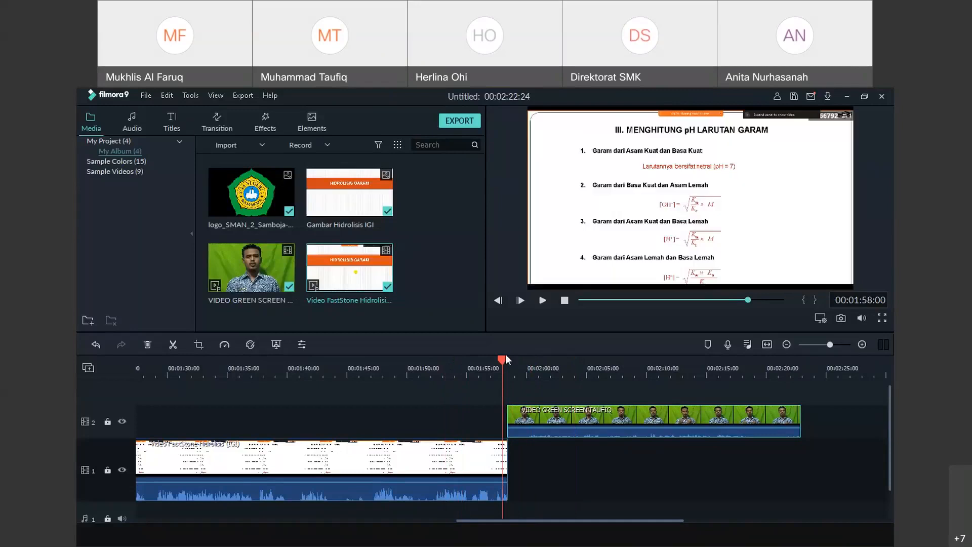
click(507, 359)
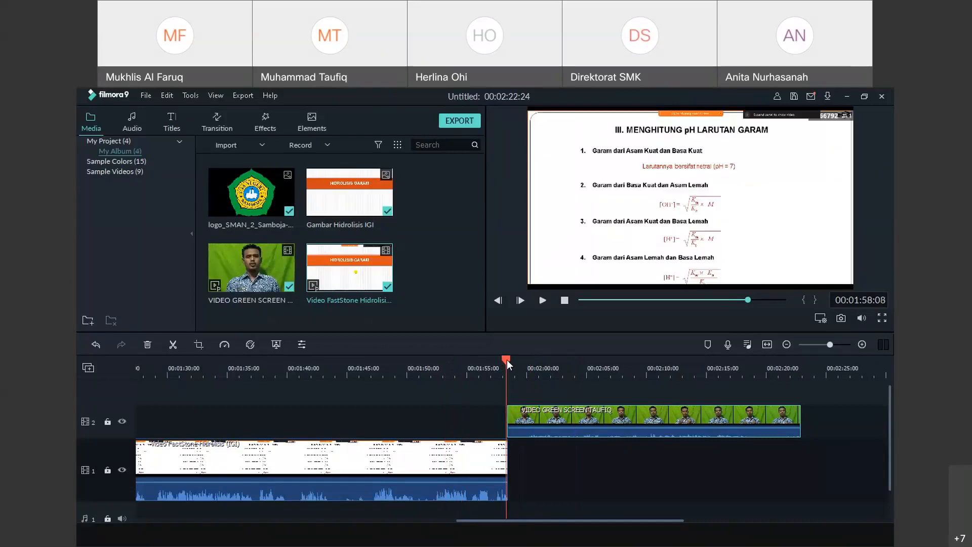
click(541, 301)
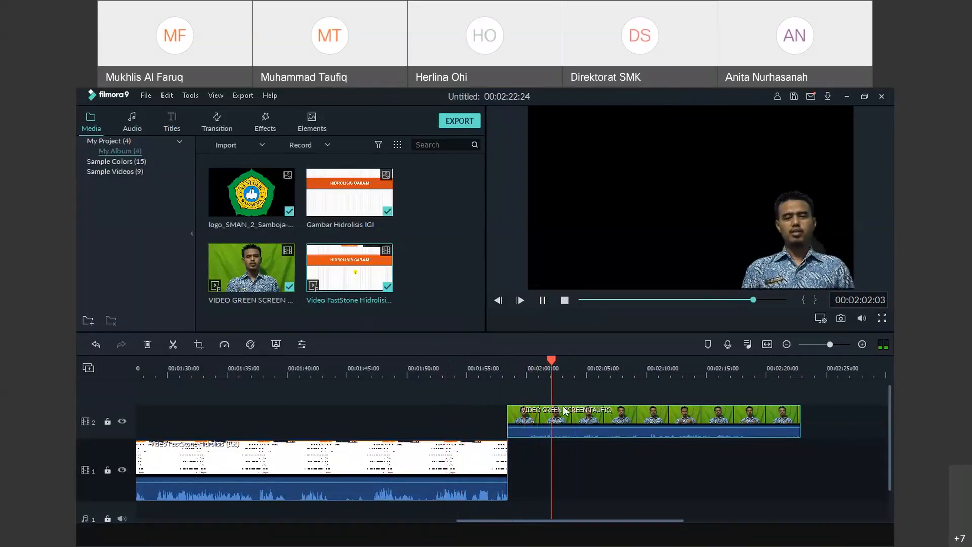
key(space)
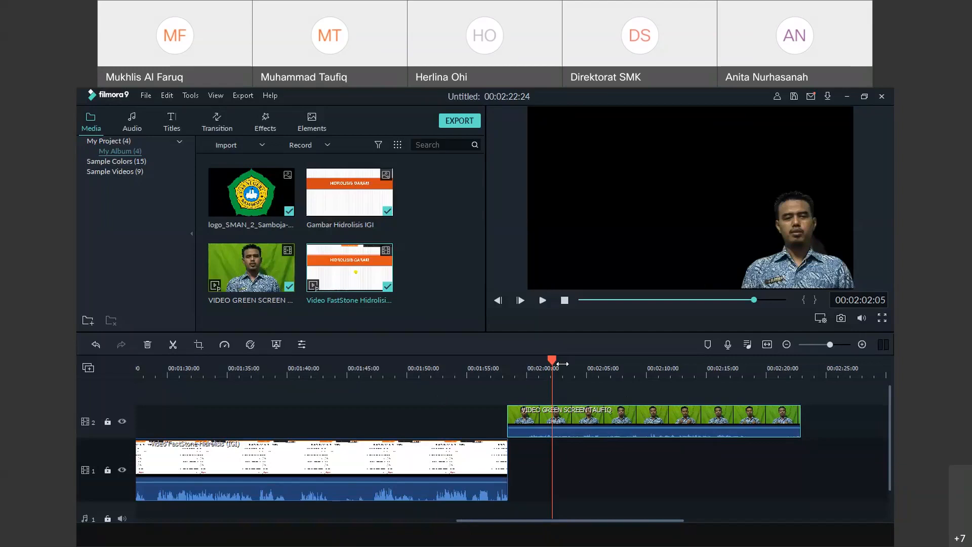
drag(553, 359, 509, 364)
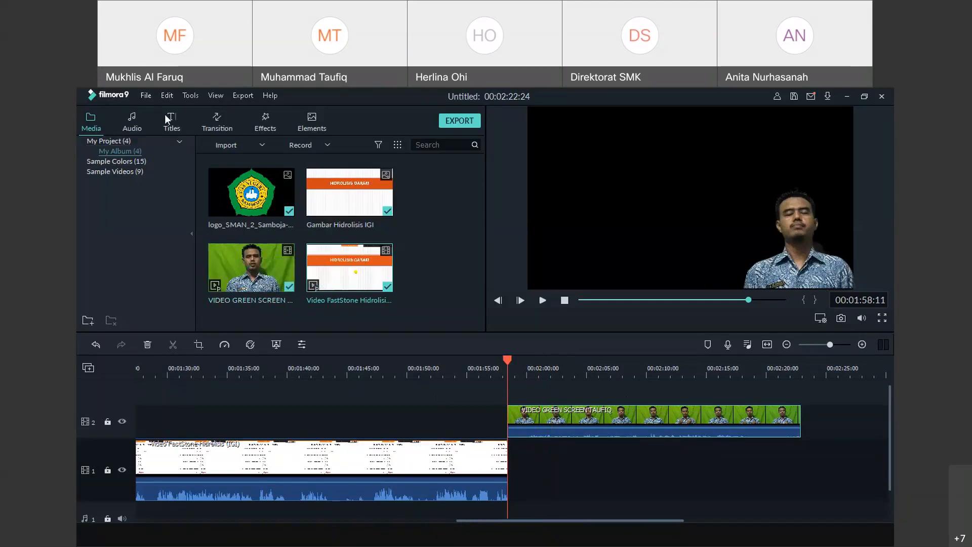
Import the Gambar Penutup IGI image and place it on track 1 after the slides
click(220, 149)
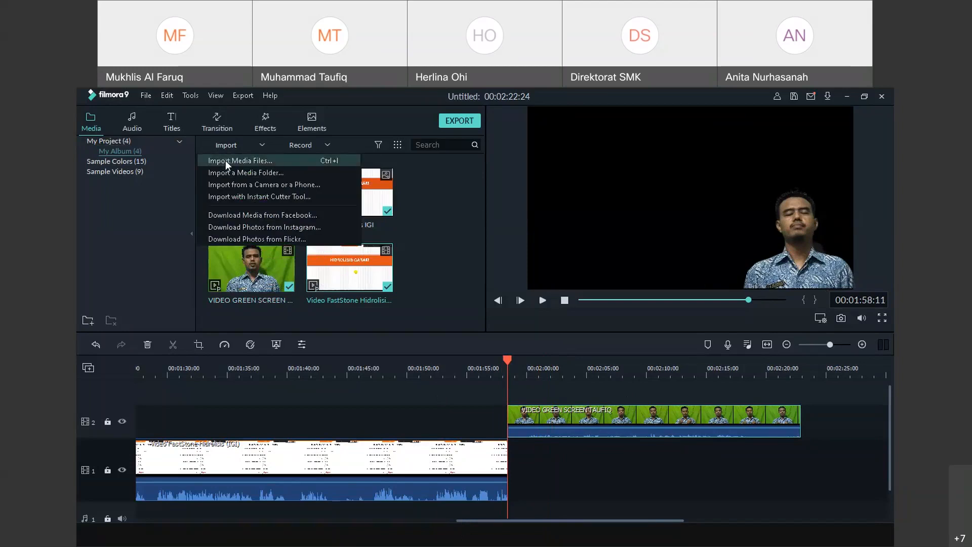
click(226, 160)
click(426, 192)
click(381, 353)
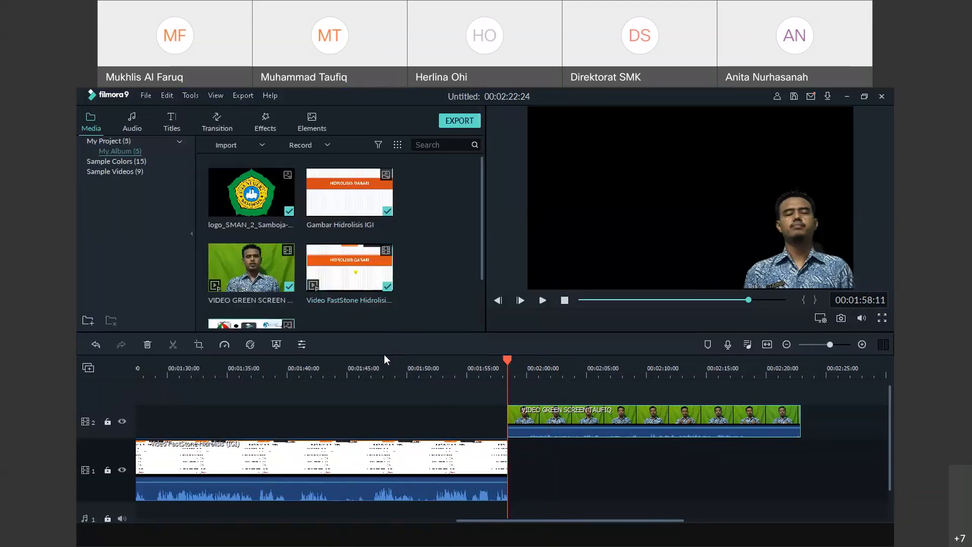
scroll(226, 287, down, 2)
drag(226, 287, 522, 477)
drag(513, 479, 509, 481)
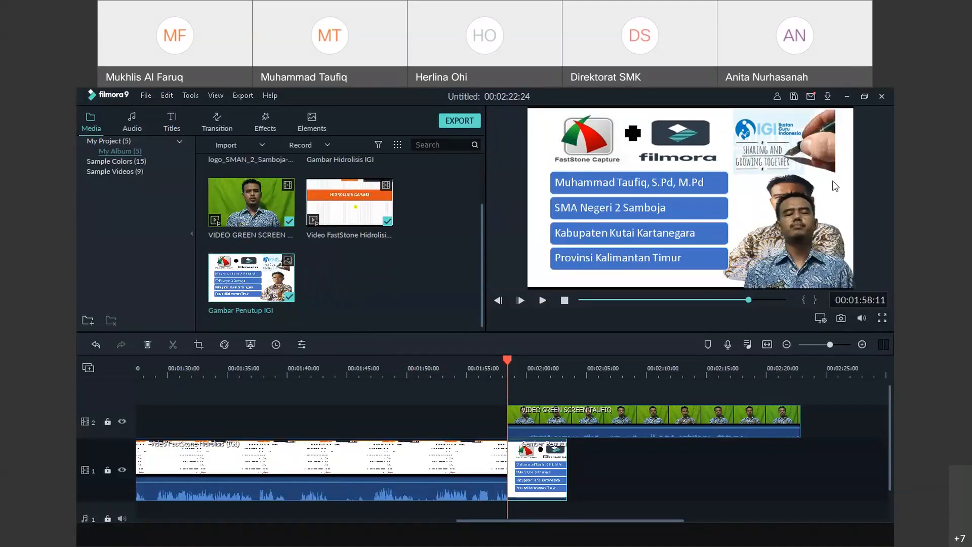
Enlarge the presenter overlay and reposition it up and left in the preview
drag(803, 232, 793, 221)
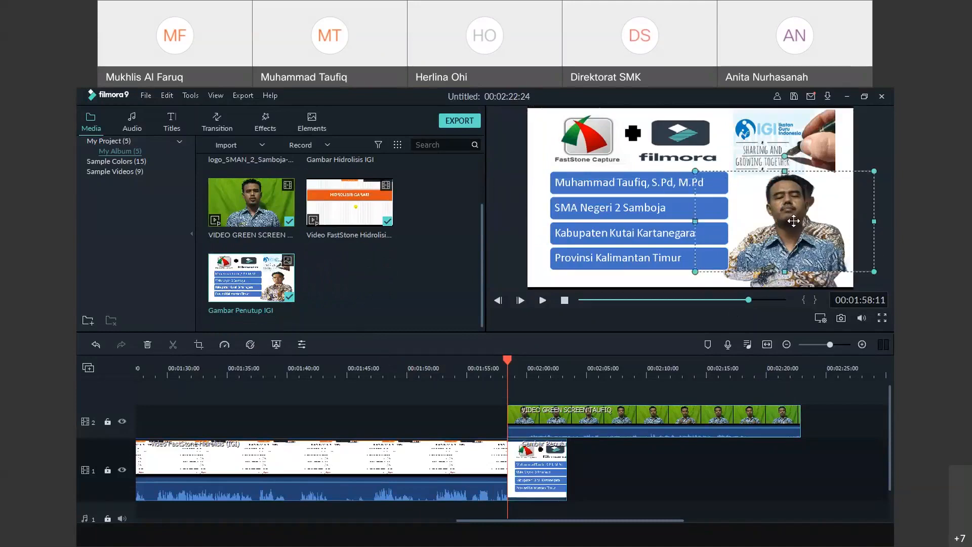
drag(869, 267, 871, 286)
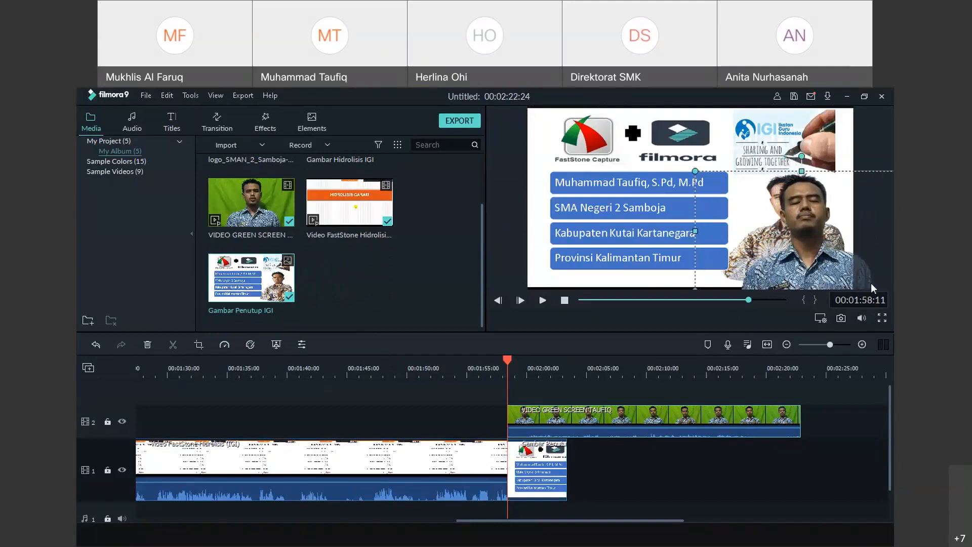
drag(803, 255, 779, 249)
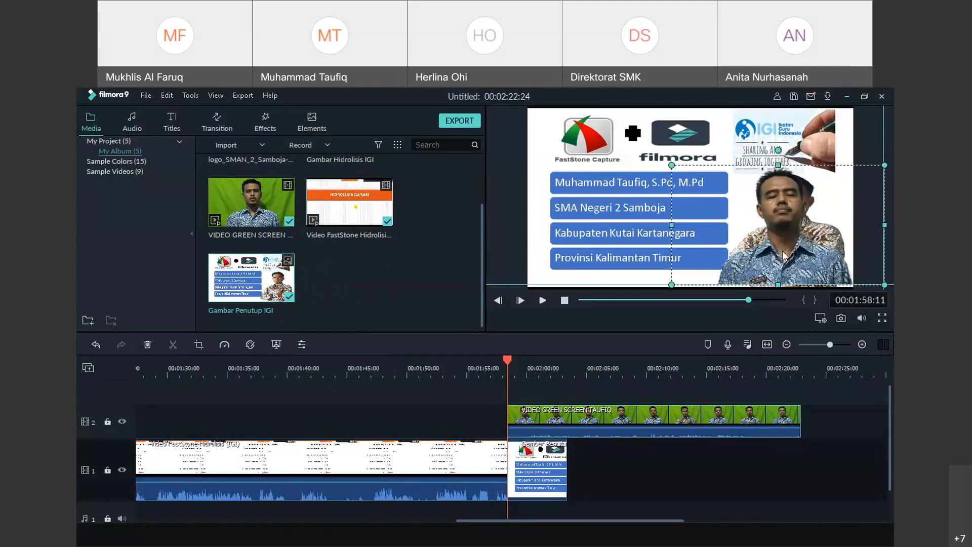
drag(884, 165, 887, 149)
drag(818, 226, 806, 227)
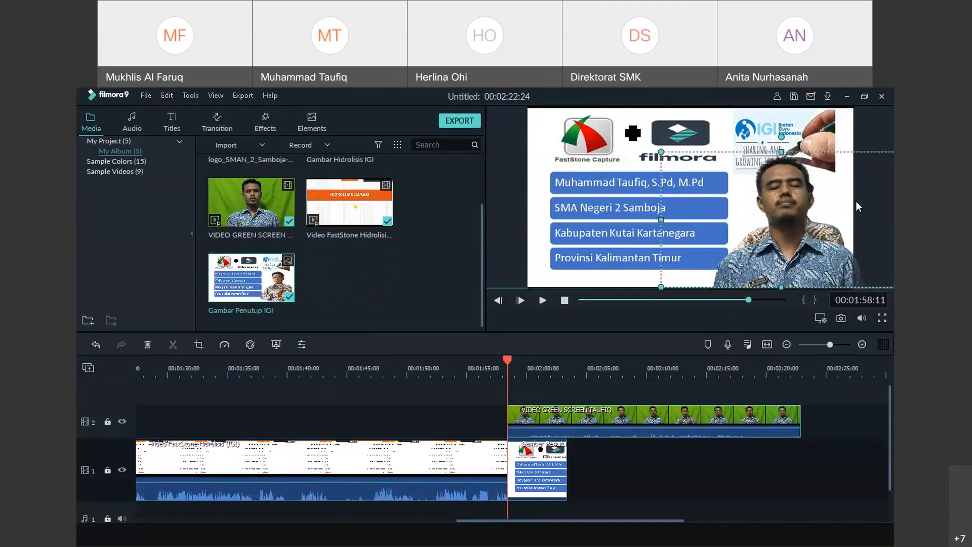
Extend the Gambar Penutup image clip to about 00:02:20
click(590, 469)
click(540, 472)
drag(567, 466, 802, 457)
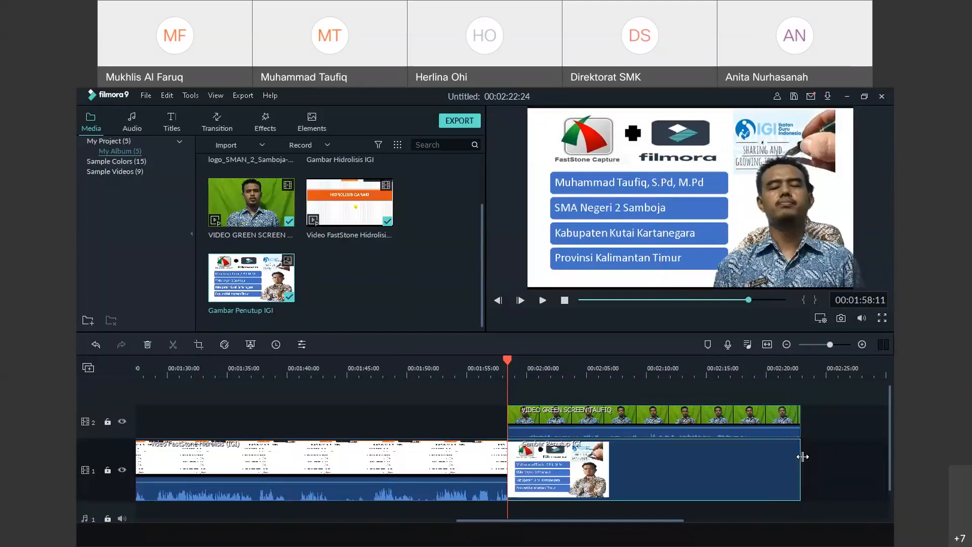
Play to about 00:02:19 and trim the green-screen clip's tail after the playhead
click(540, 305)
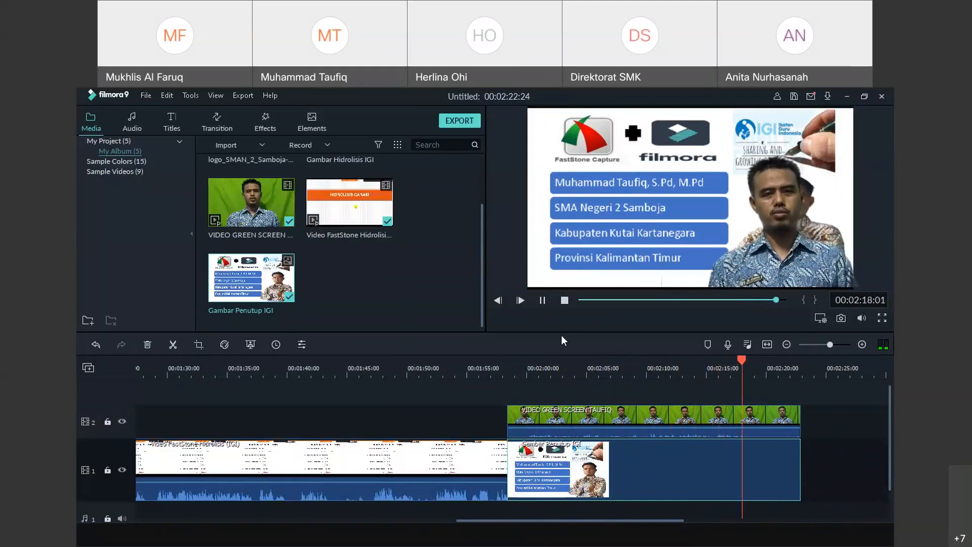
click(542, 300)
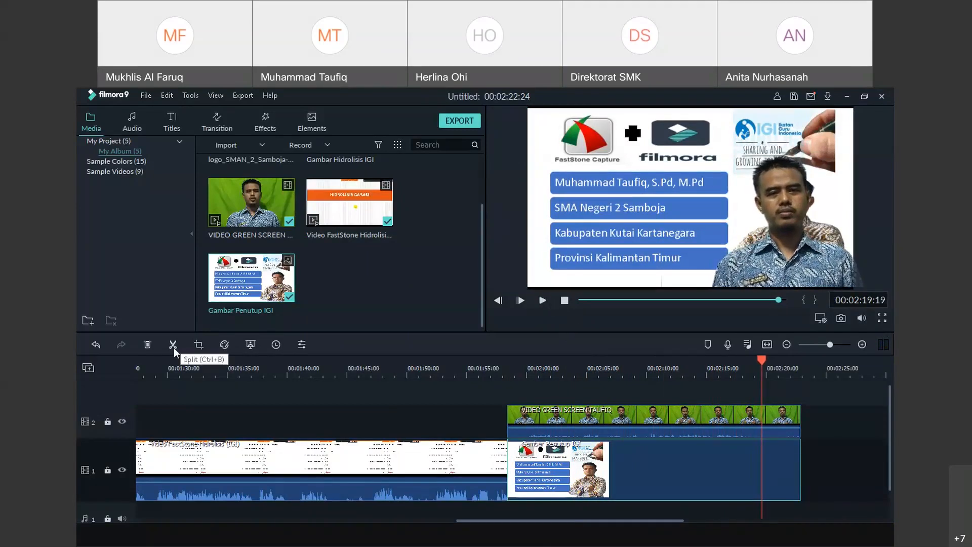
click(781, 423)
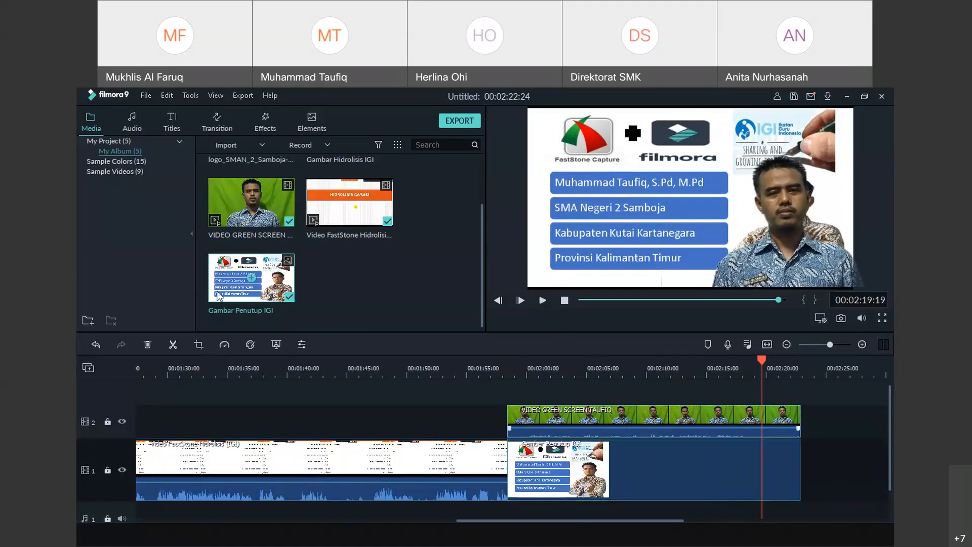
click(177, 345)
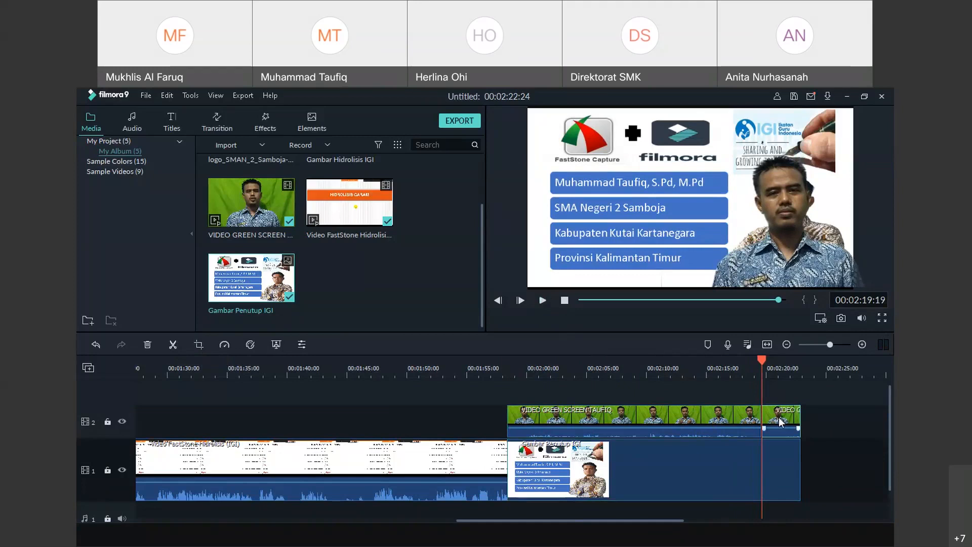
key(Delete)
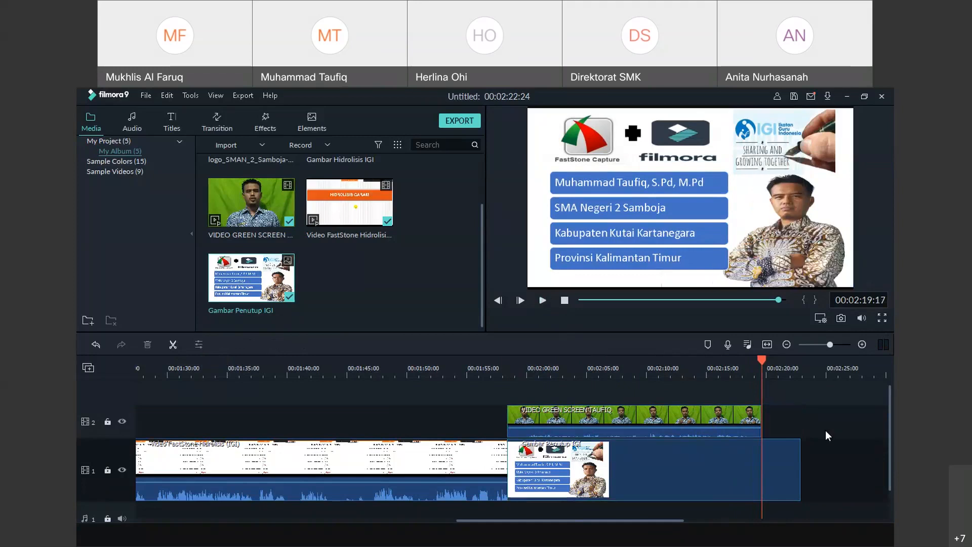
Split the Gambar Penutup image at the playhead and delete its leftover piece
click(775, 461)
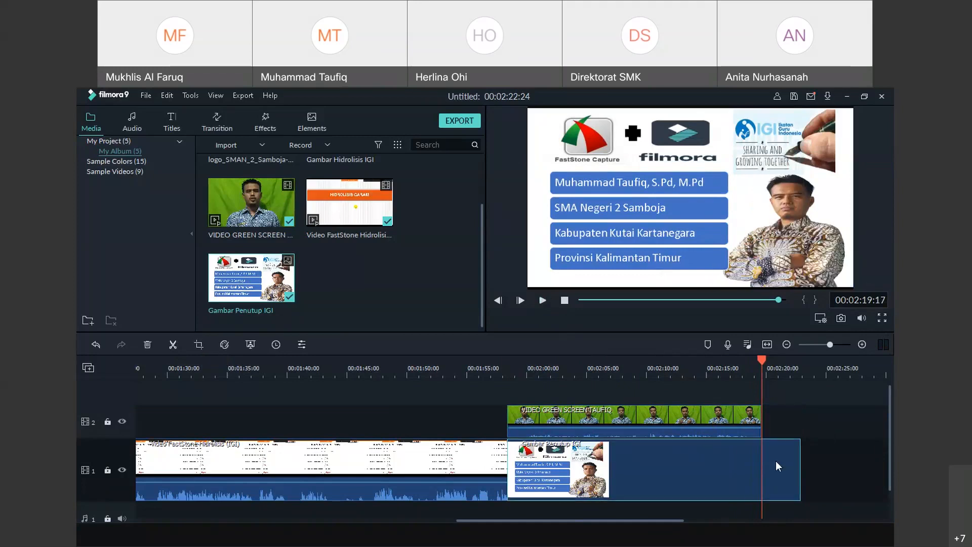
click(173, 344)
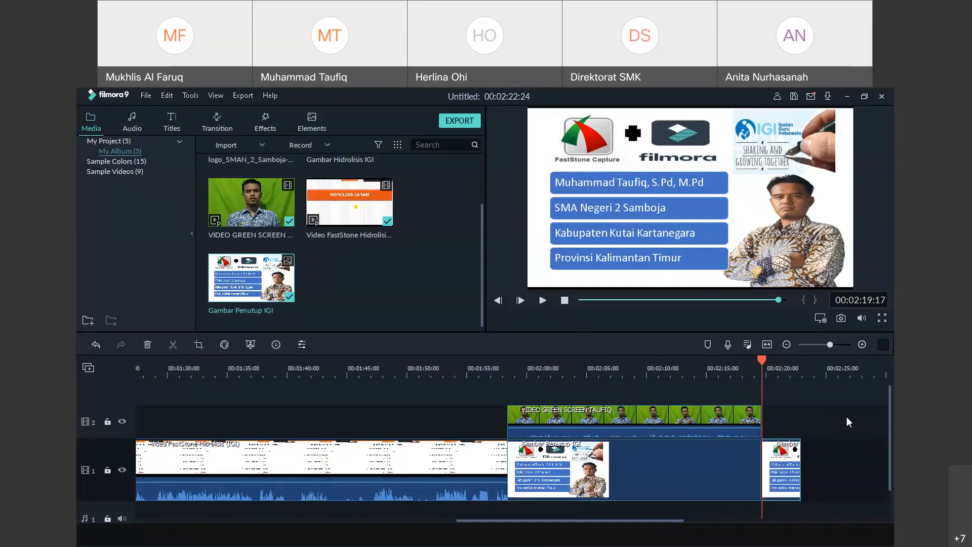
right_click(769, 477)
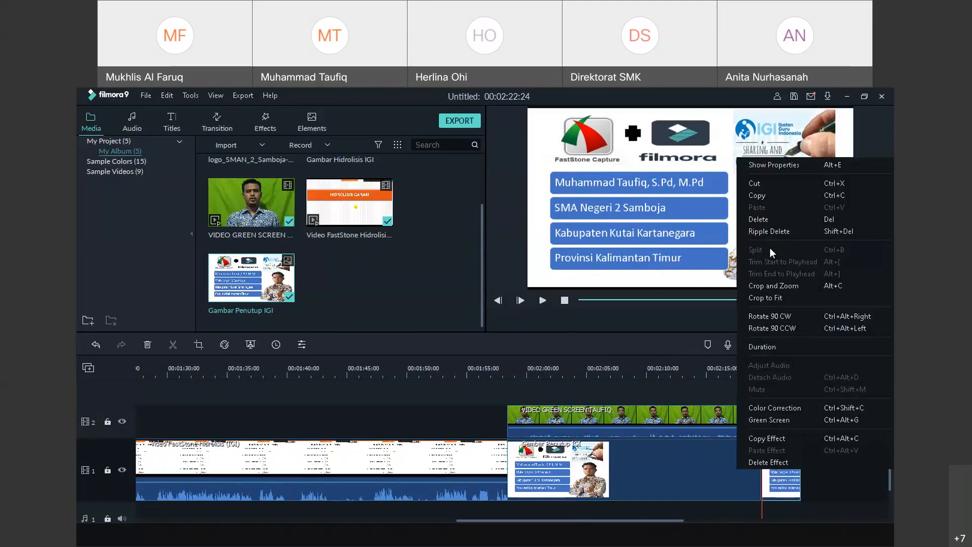
click(767, 220)
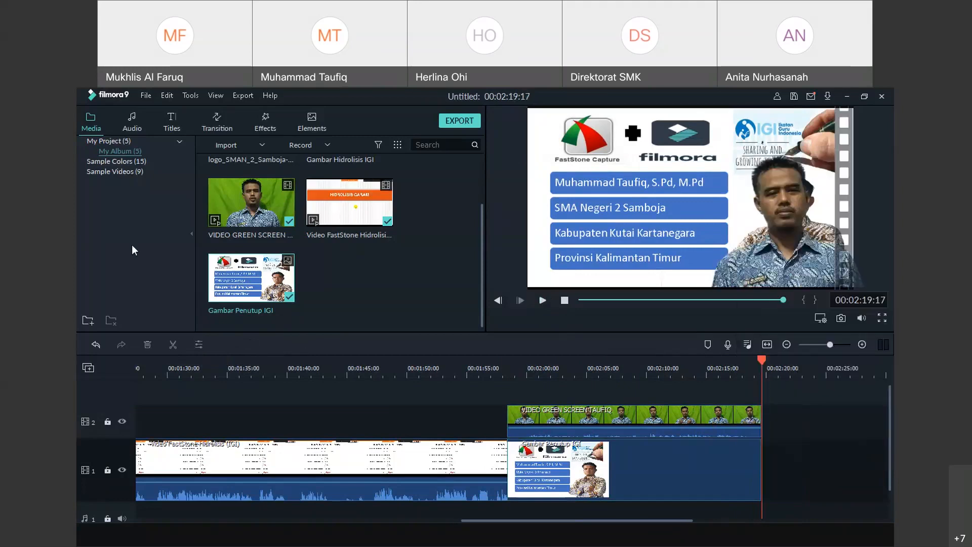
Place the Credit 14 end-credits title on track 1 right after the Gambar Penutup image
click(171, 127)
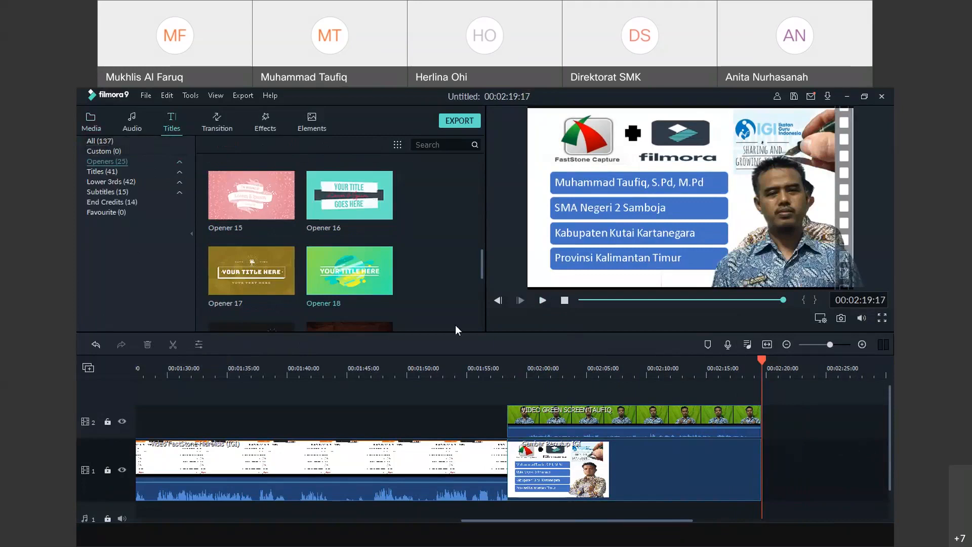
click(109, 201)
scroll(389, 253, down, 5)
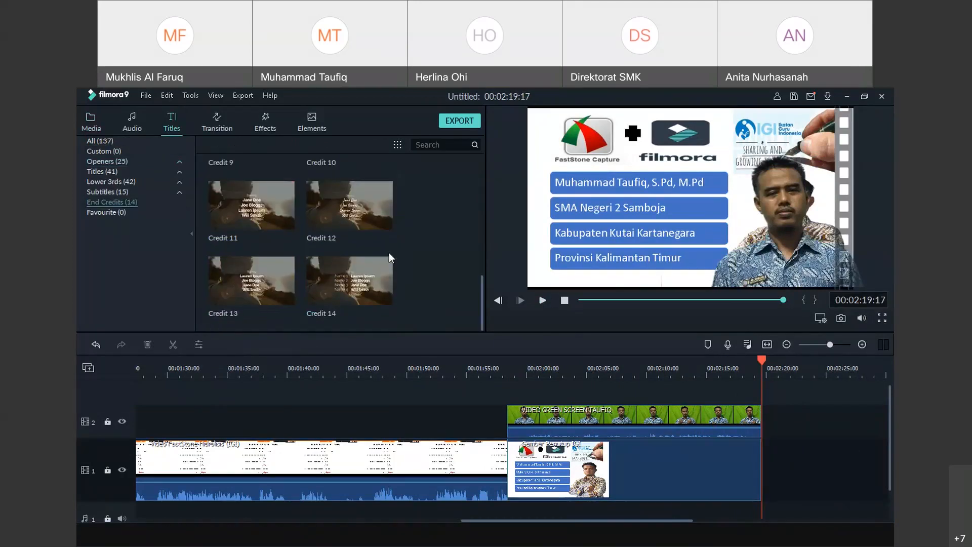
drag(336, 283, 765, 466)
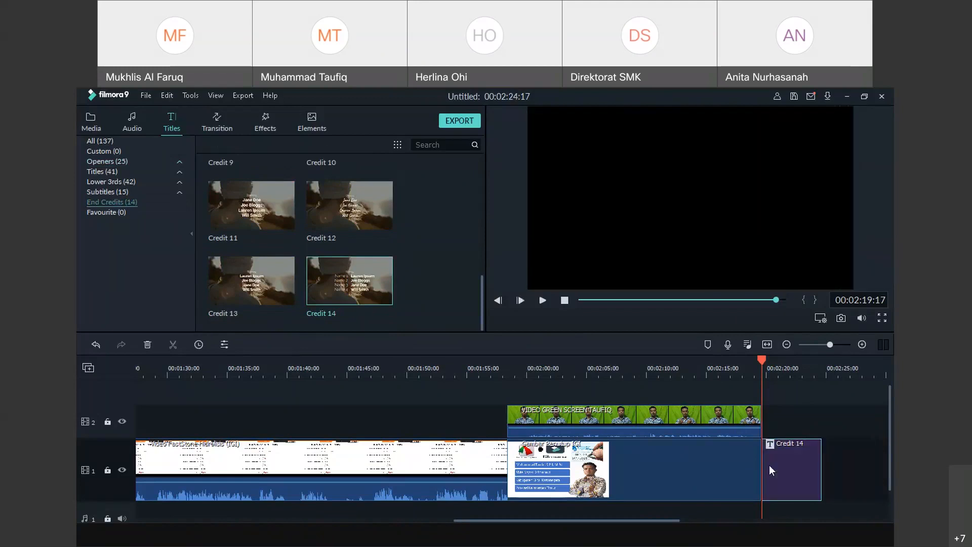
right_click(786, 476)
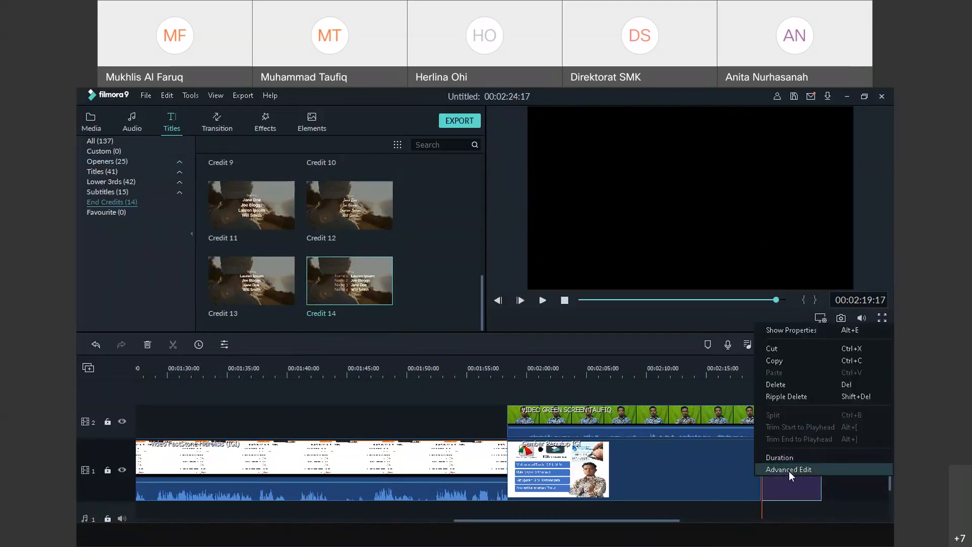
In Advanced Edit, change the Starring heading to 'Terima Kasih' at size 44, nudged higher
click(788, 471)
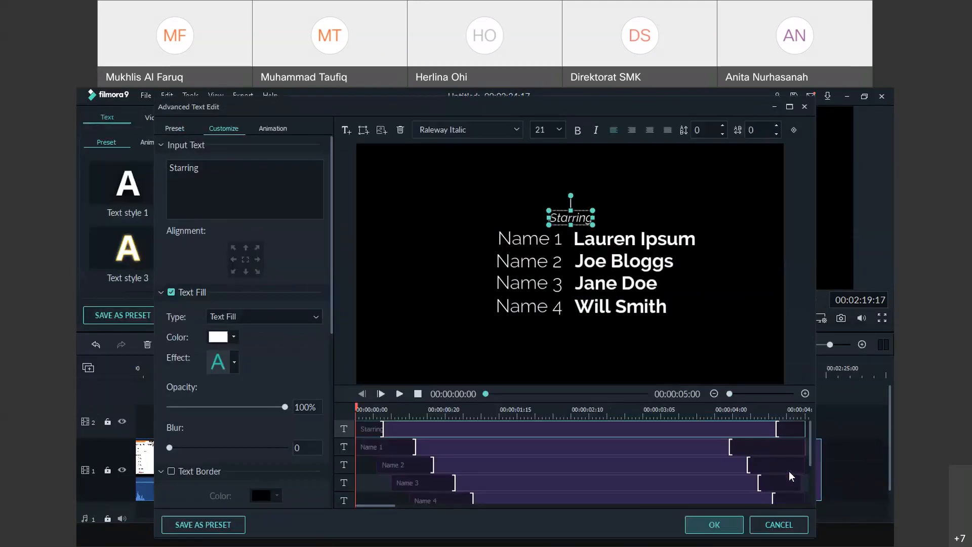
click(217, 168)
drag(217, 168, 154, 168)
text(T)
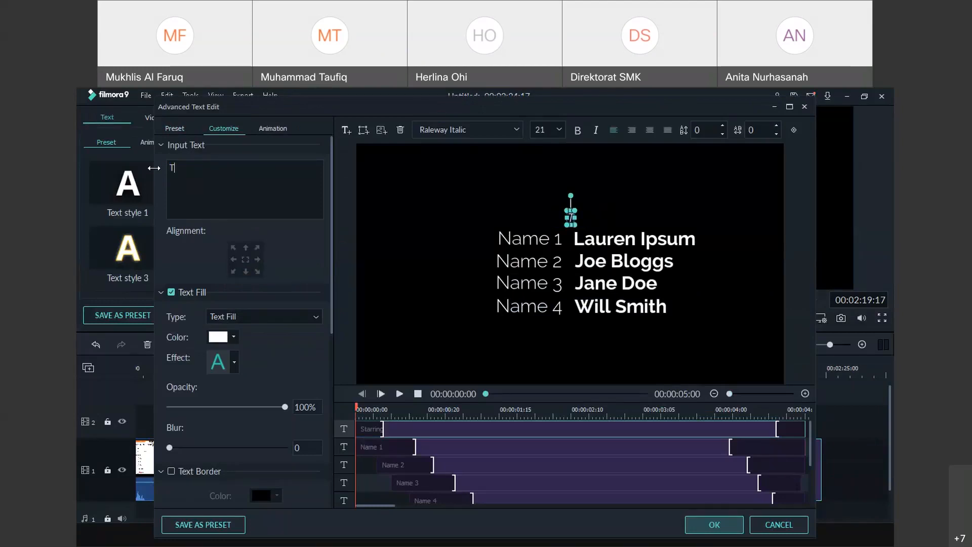
text(erima Kasih)
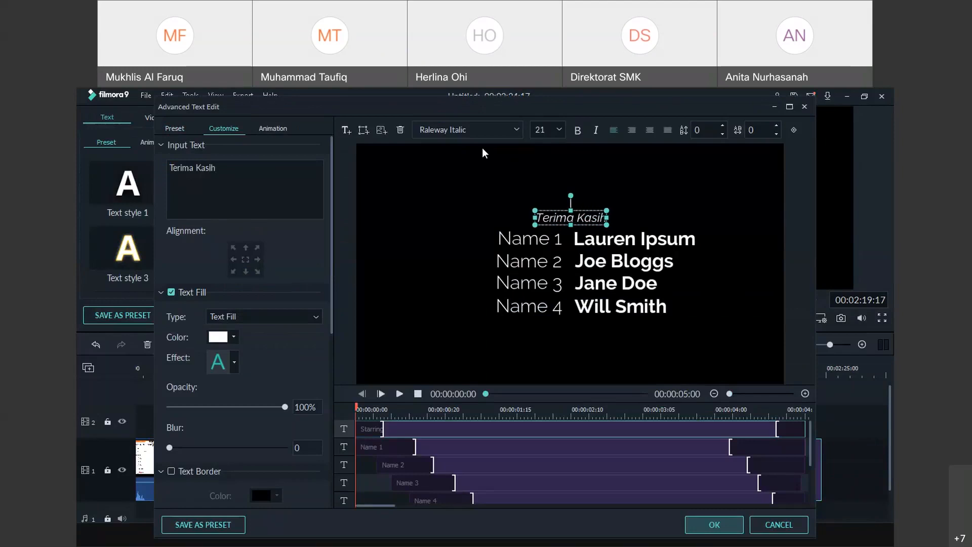
click(563, 129)
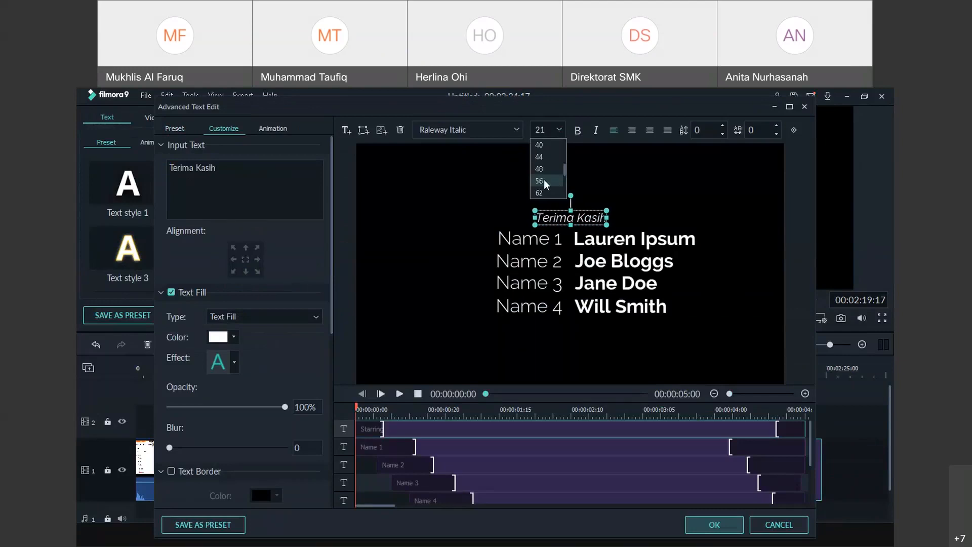
click(544, 180)
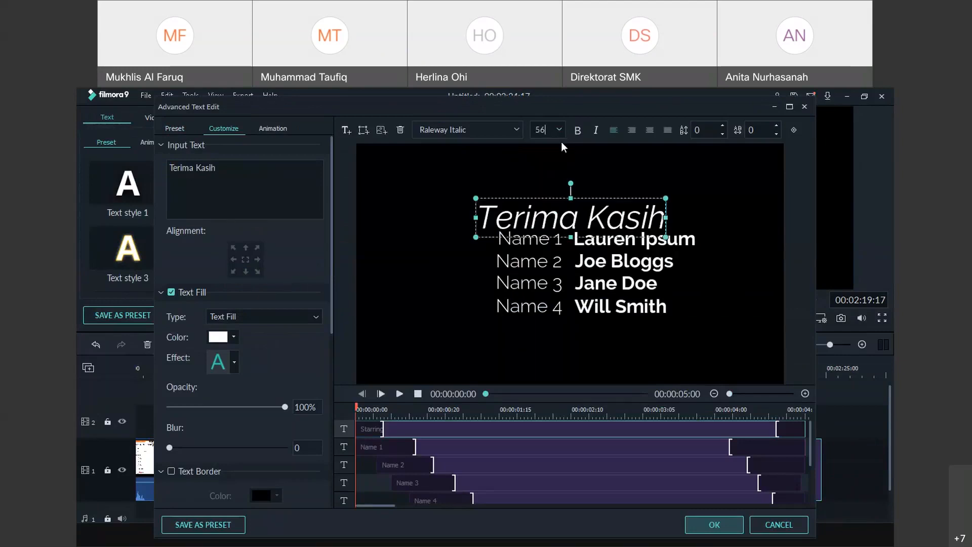
click(560, 127)
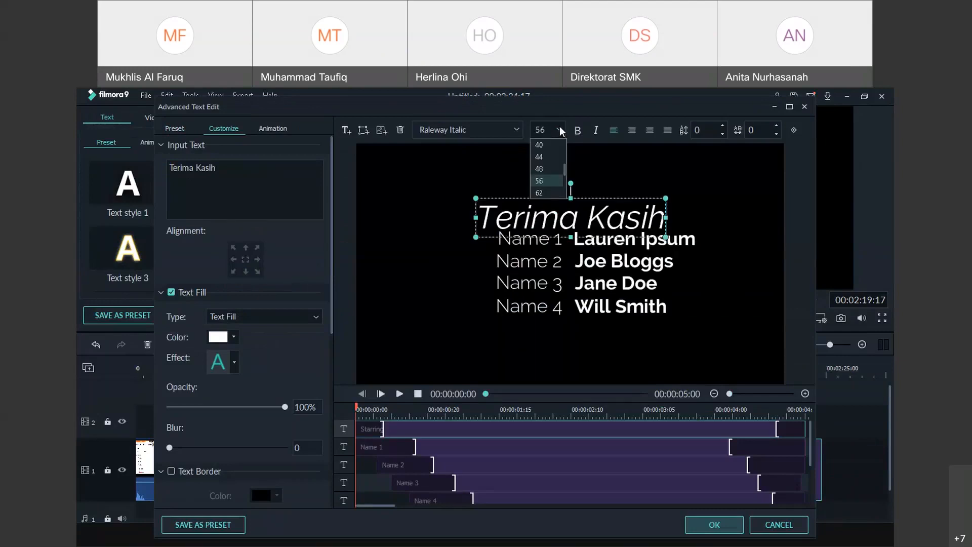
click(547, 156)
click(585, 193)
drag(585, 193, 586, 187)
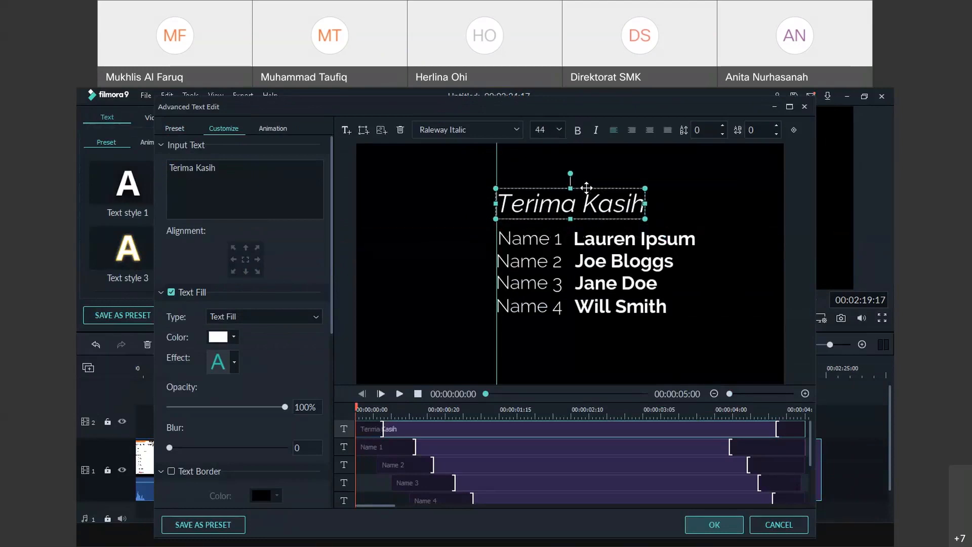
Rename the Name 1 label to 'Kepala Sekolah' and move it left
click(537, 238)
click(230, 175)
key(BackSpace)
key(BackSpace)
key(BackSpace)
key(BackSpace)
key(BackSpace)
key(BackSpace)
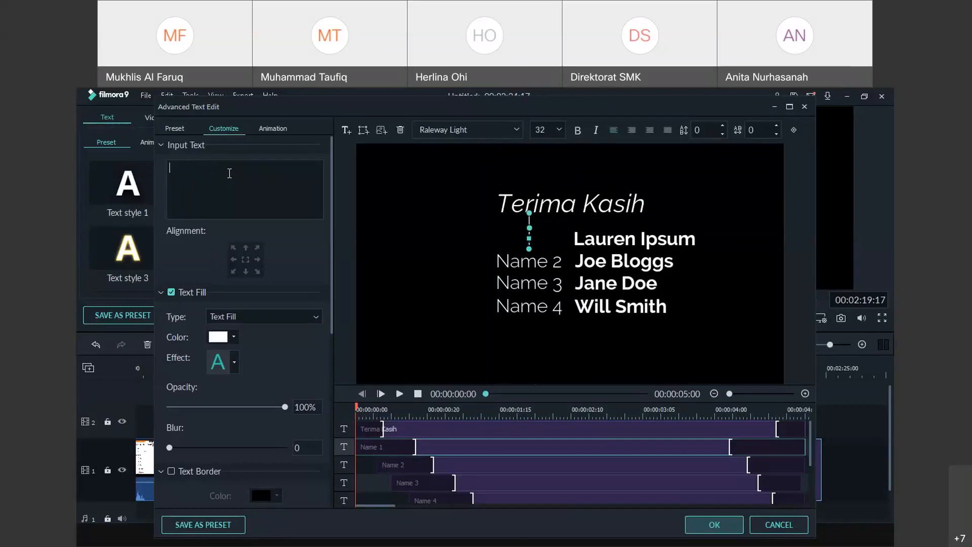
text(Kepala Sekolah)
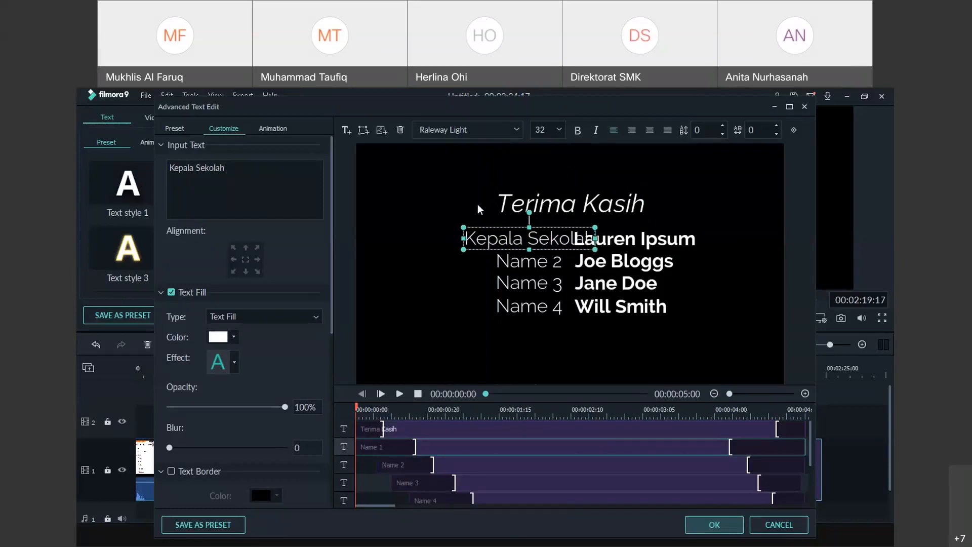
drag(563, 226, 538, 236)
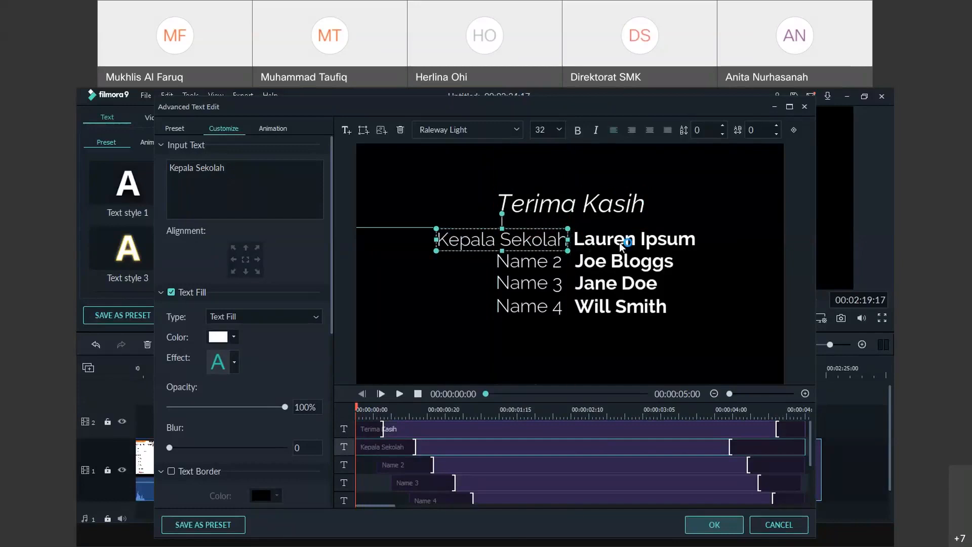
Fill the first name line with the headmaster's name and degrees, realigning the label and heading
click(624, 238)
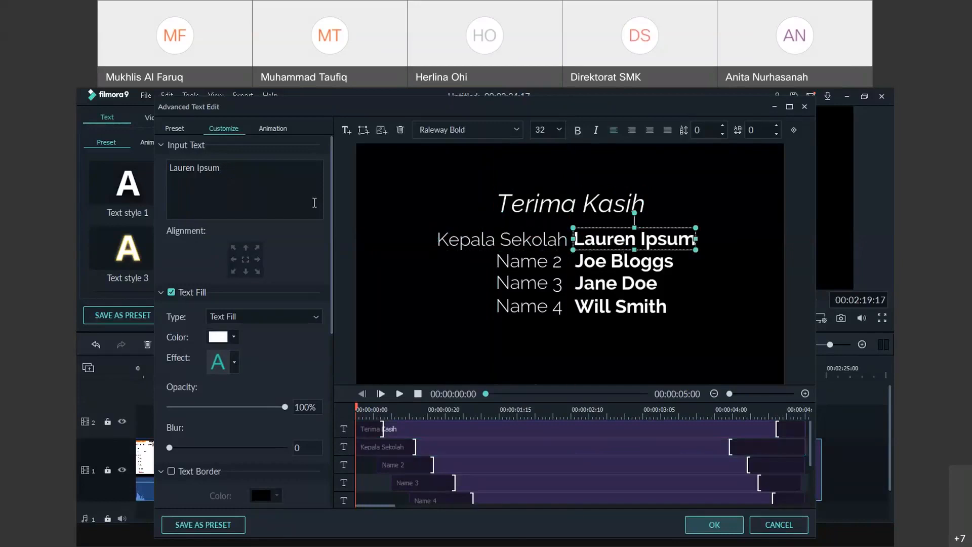
drag(315, 203, 163, 161)
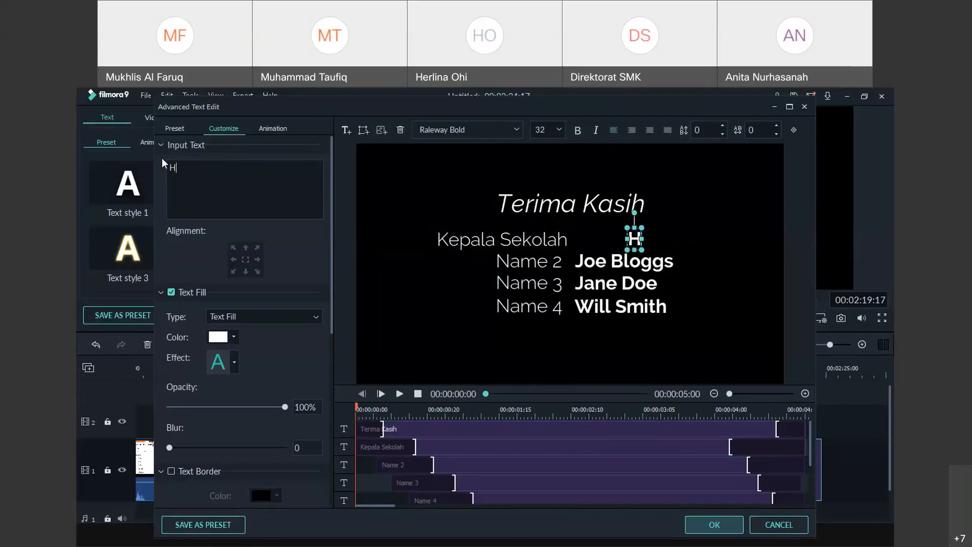
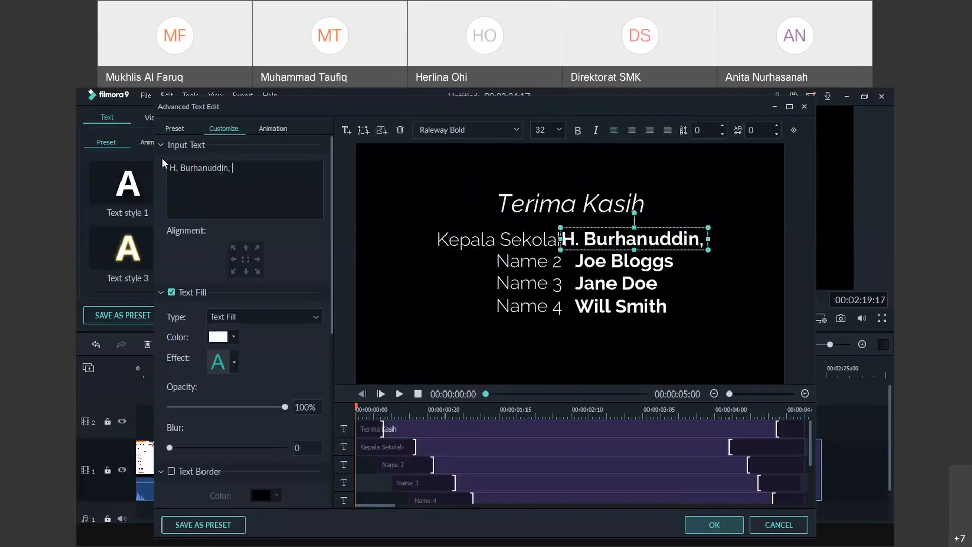
text(S.Pd, M>)
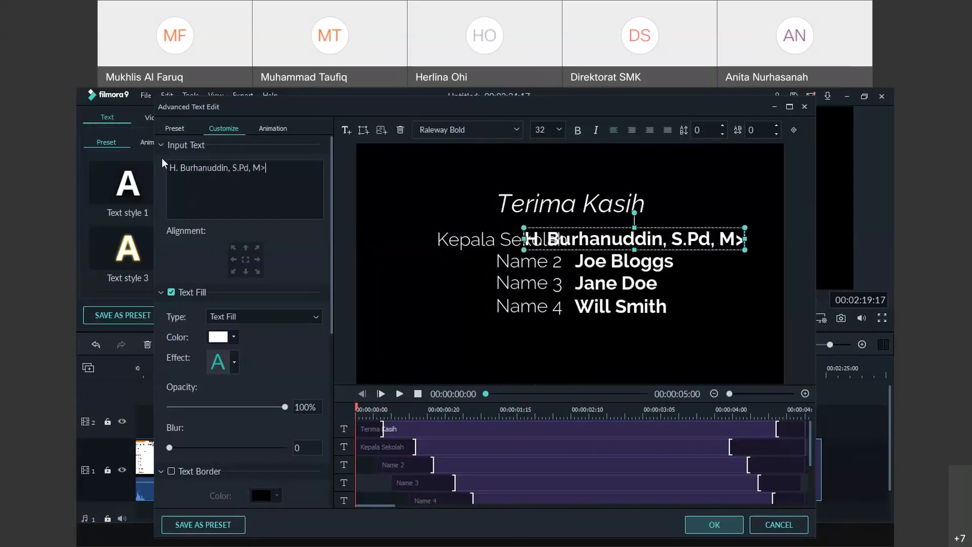
key(BackSpace)
text(.M)
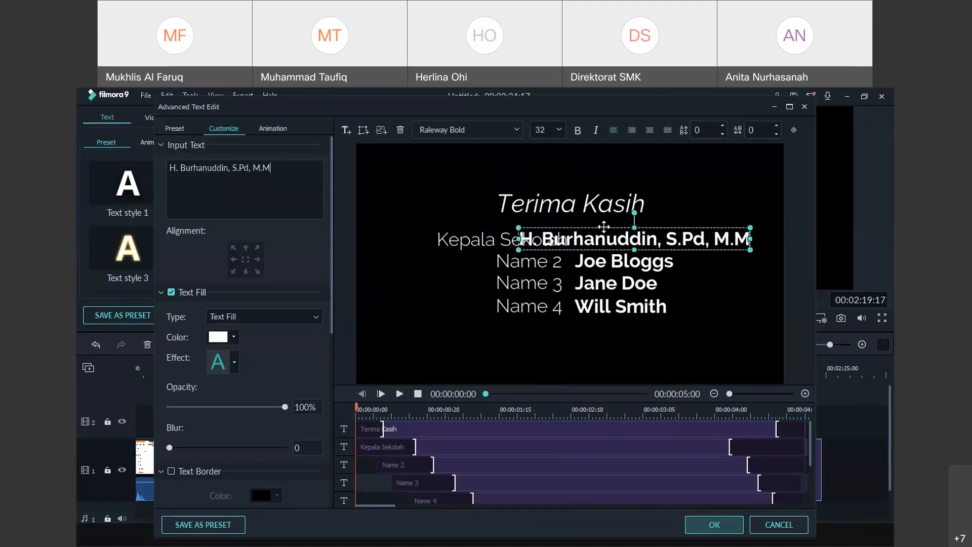
drag(604, 226, 624, 226)
click(508, 246)
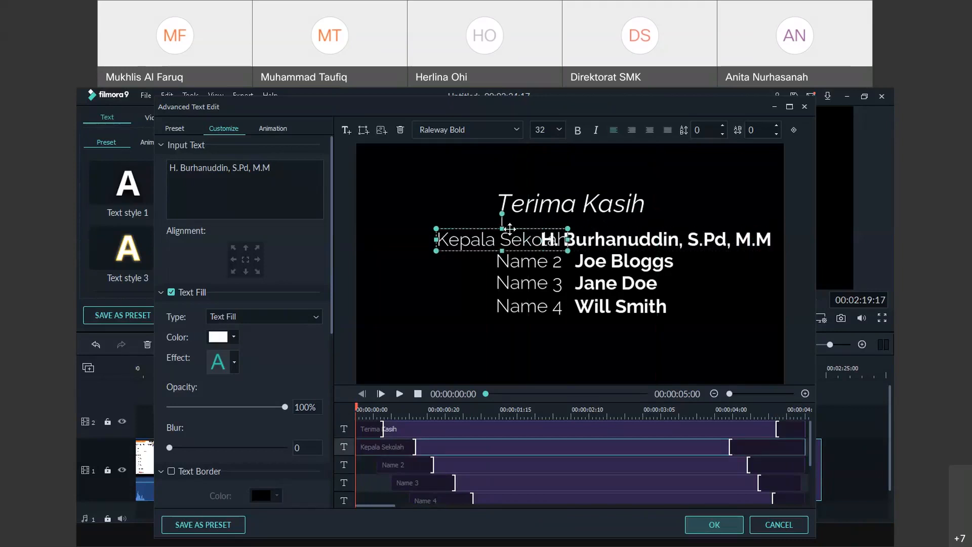
drag(504, 233, 467, 232)
click(557, 195)
drag(560, 191, 529, 183)
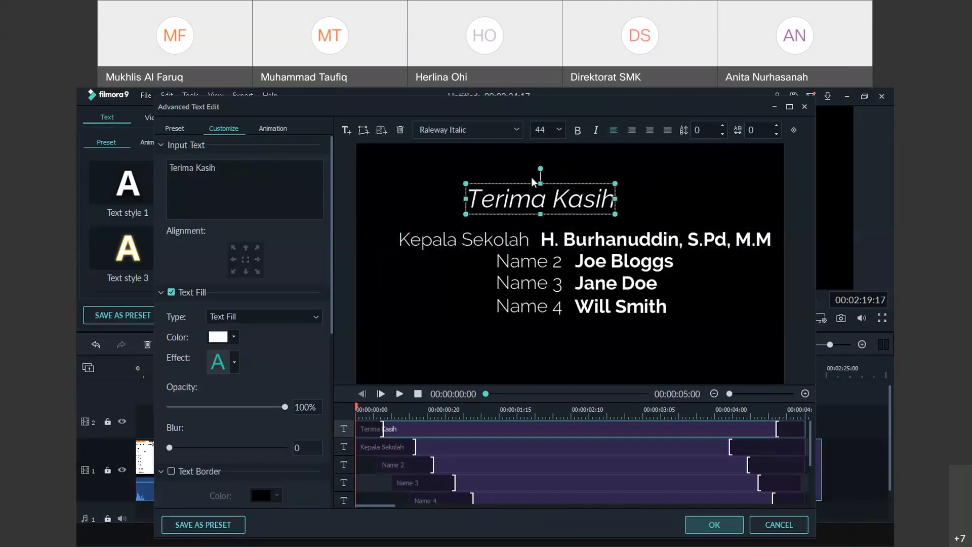
Rename the Name 2 label to 'Guru' and align the name lines beside the labels
click(544, 256)
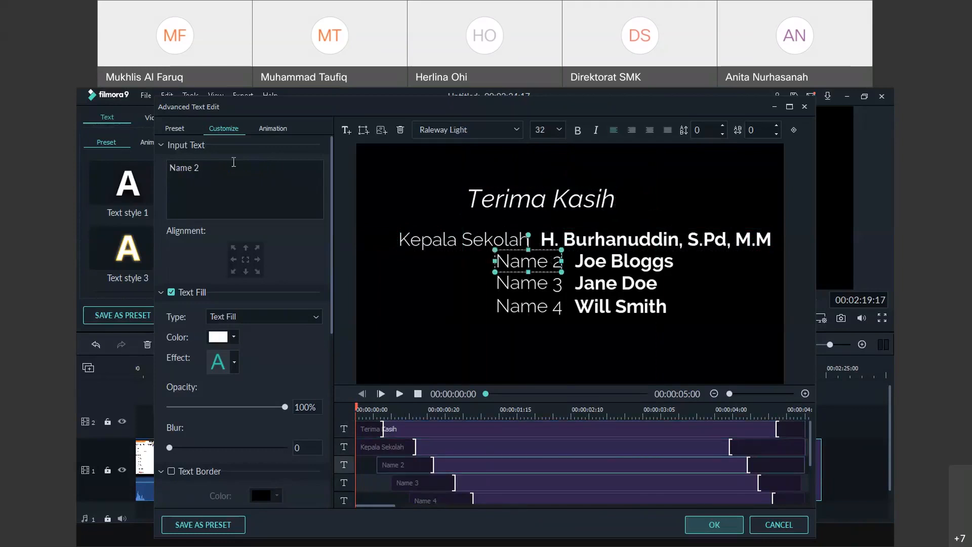
drag(222, 168, 168, 161)
text(Guru)
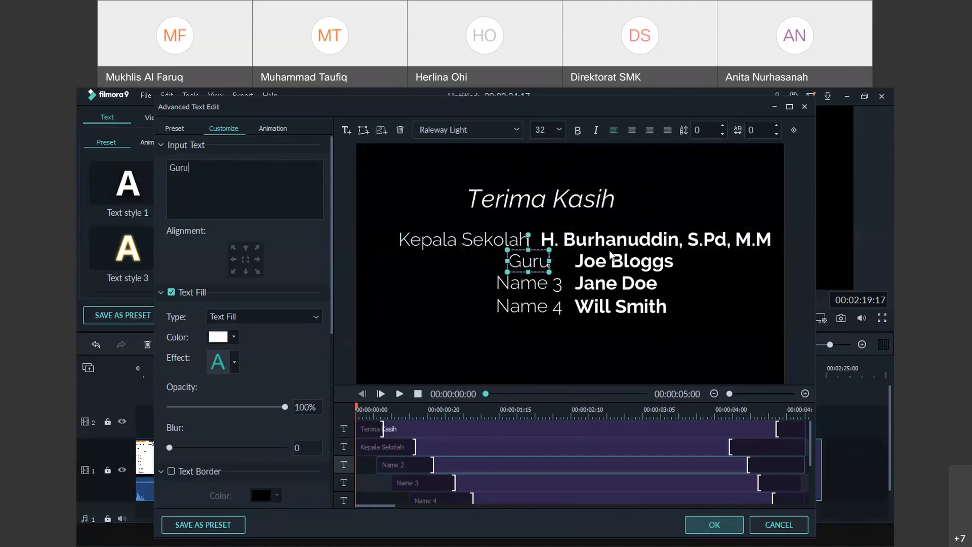
drag(535, 252, 513, 252)
click(633, 264)
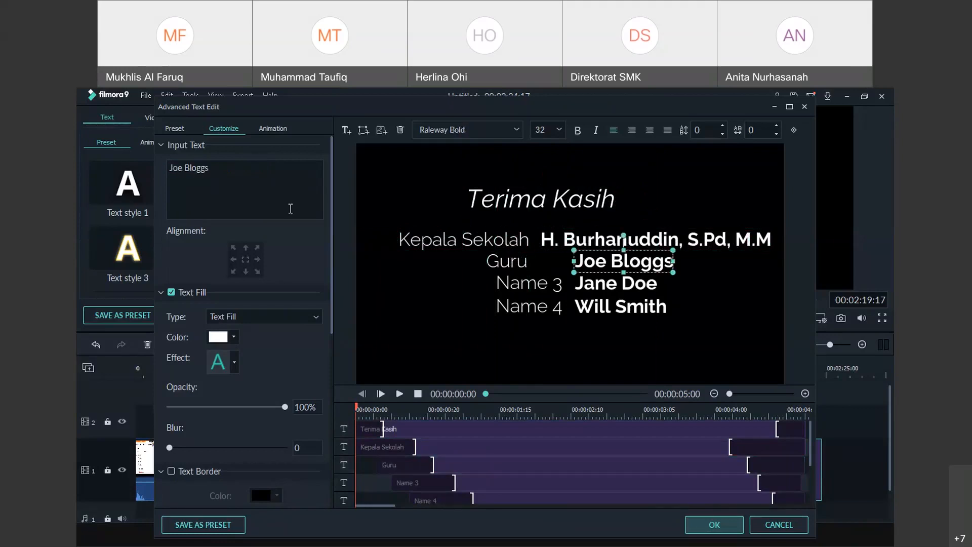
drag(606, 246, 604, 248)
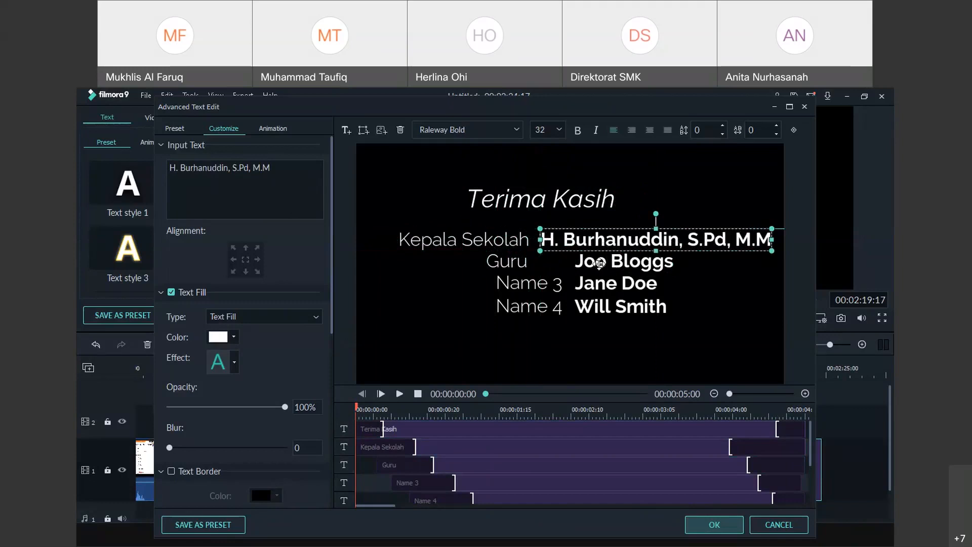
click(600, 262)
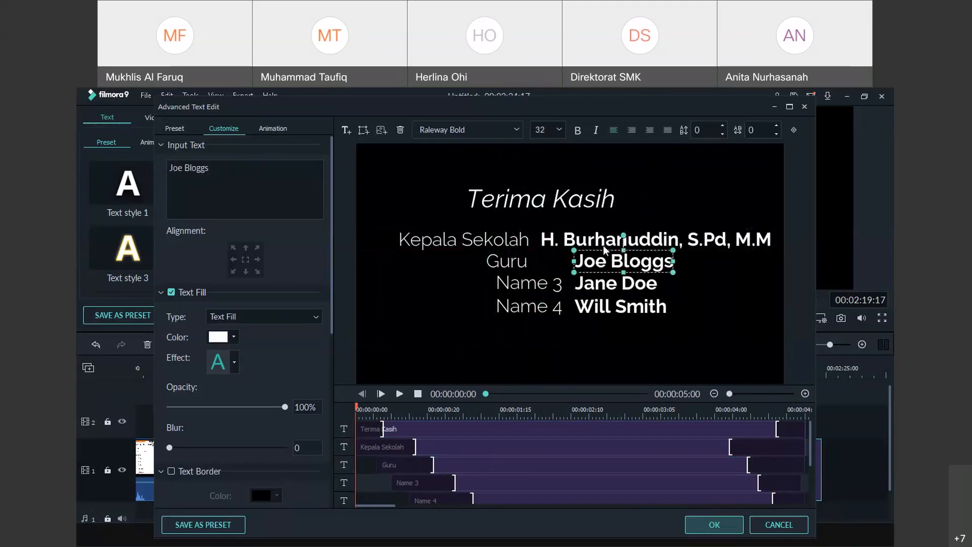
drag(603, 248, 572, 248)
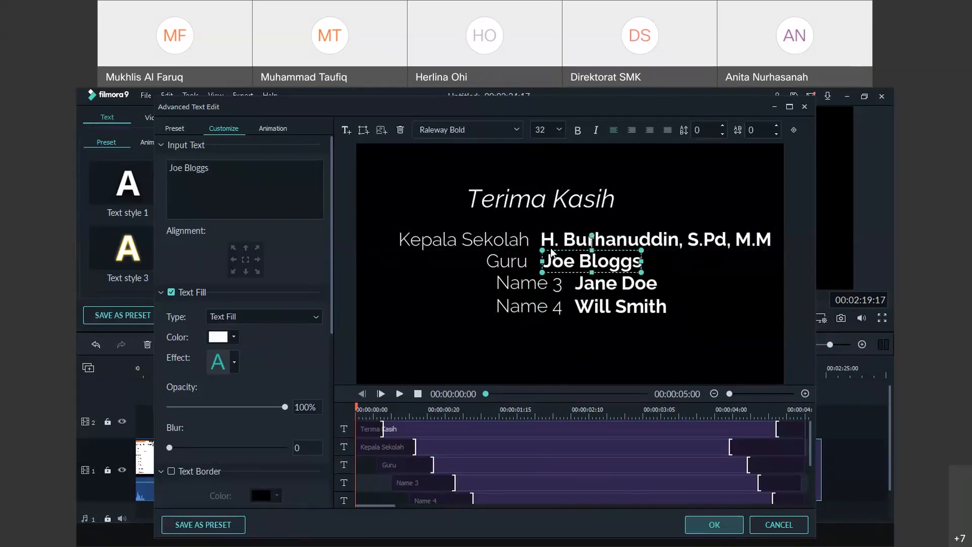
Replace the Guru placeholder with the teacher's capitalised name and degrees, placed right of Guru
click(261, 167)
key(BackSpace)
key(BackSpace)
key(BackSpace)
key(BackSpace)
key(BackSpace)
key(BackSpace)
key(BackSpace)
key(BackSpace)
key(BackSpace)
key(BackSpace)
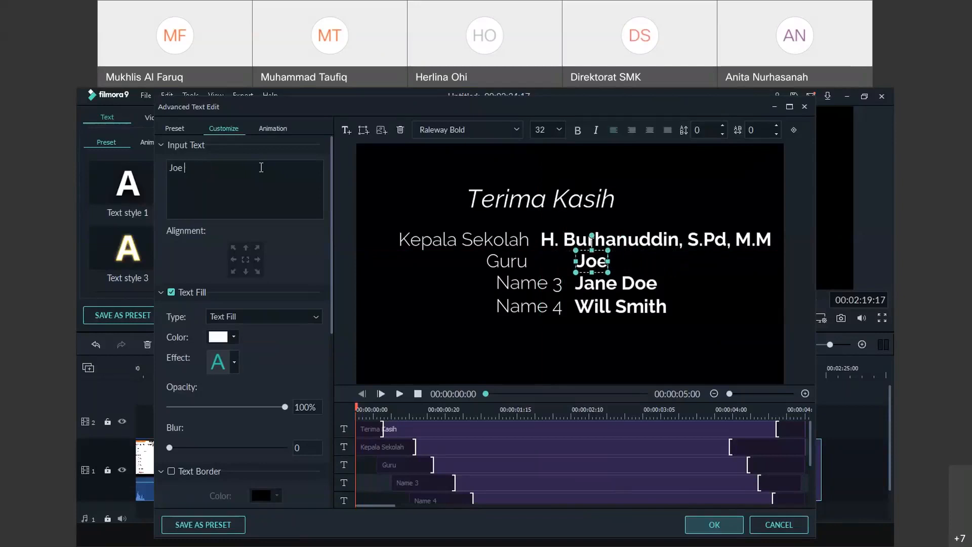
text(M. t)
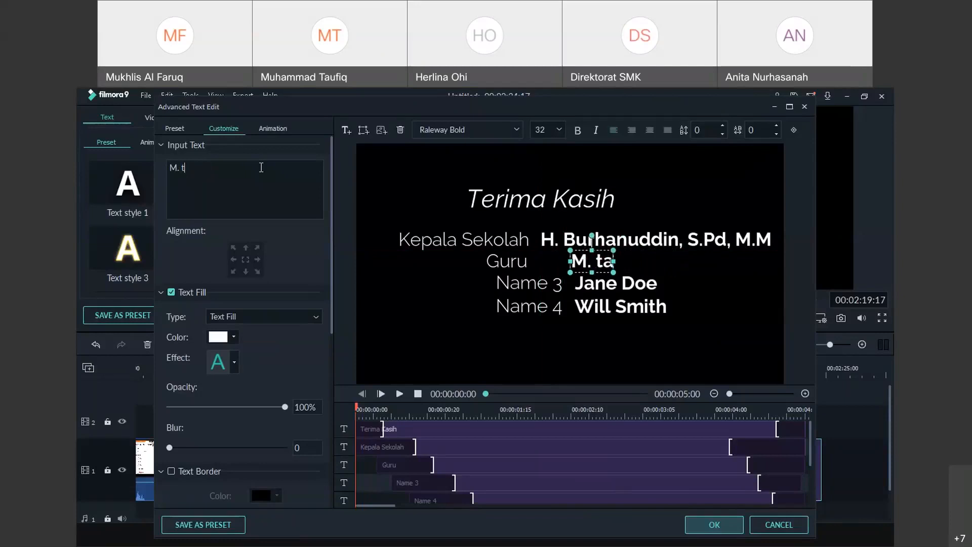
text(aufiq)
key(BackSpace)
key(BackSpace)
key(BackSpace)
key(BackSpace)
key(BackSpace)
key(BackSpace)
key(BackSpace)
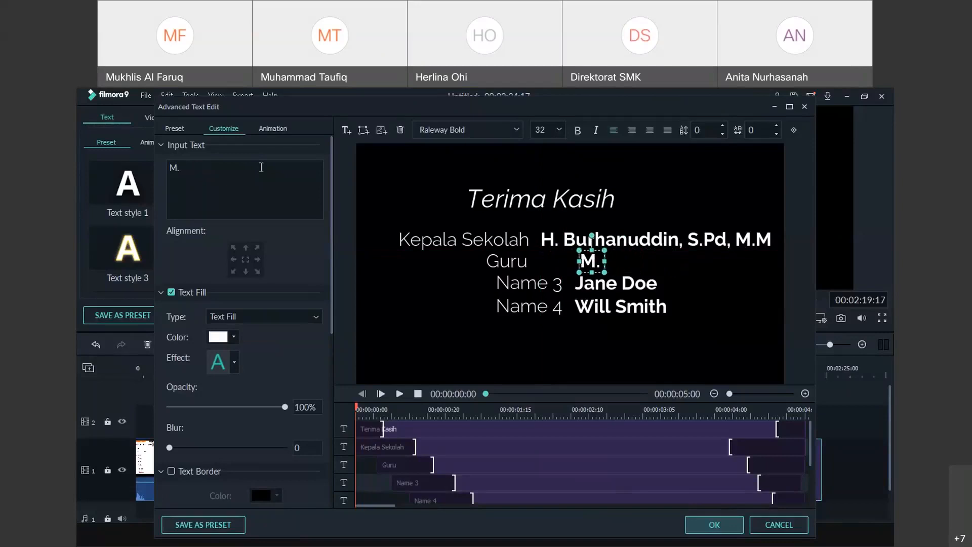
text(taufiq, S.P)
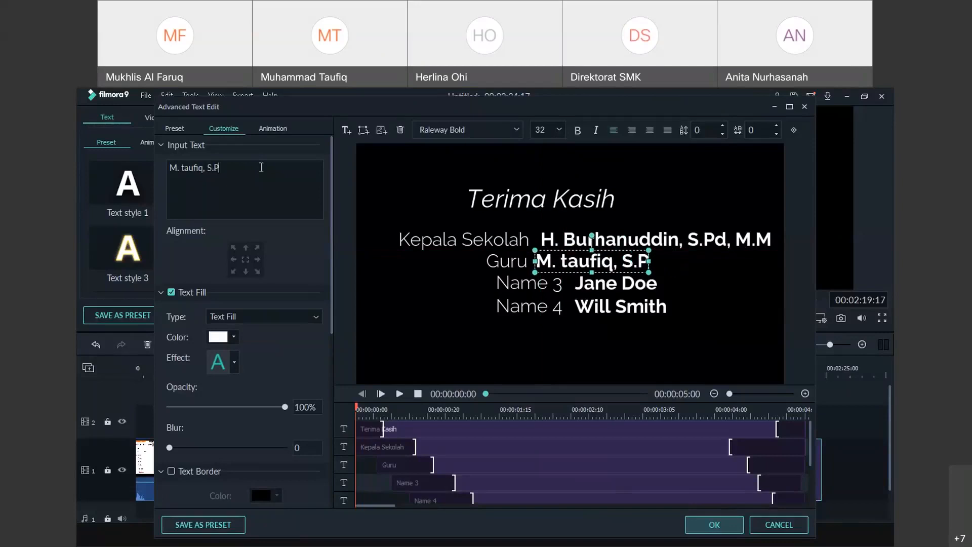
text(d, M.Pd)
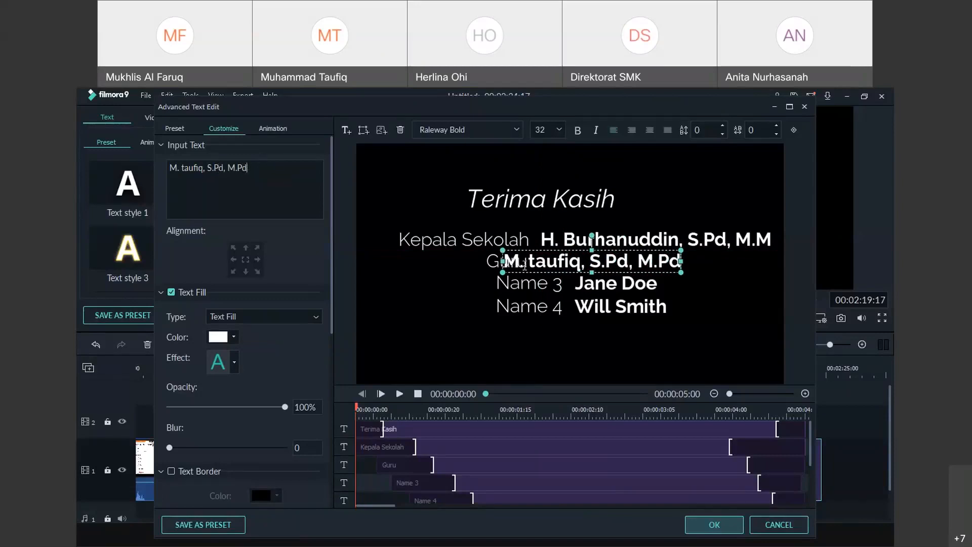
drag(532, 262, 528, 262)
text(T)
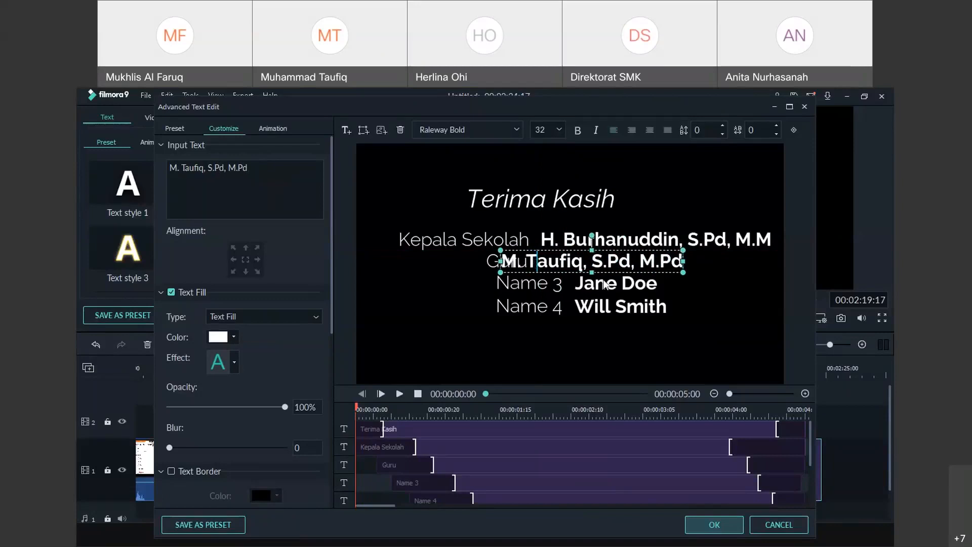
drag(579, 250, 618, 251)
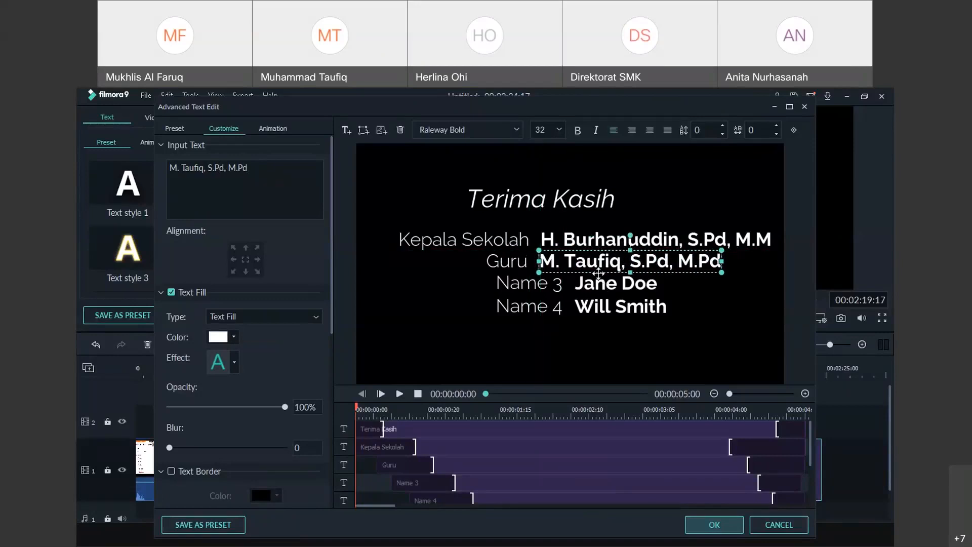
click(551, 290)
Delete the Name 3 label and its placeholder name from the credit
key(Delete)
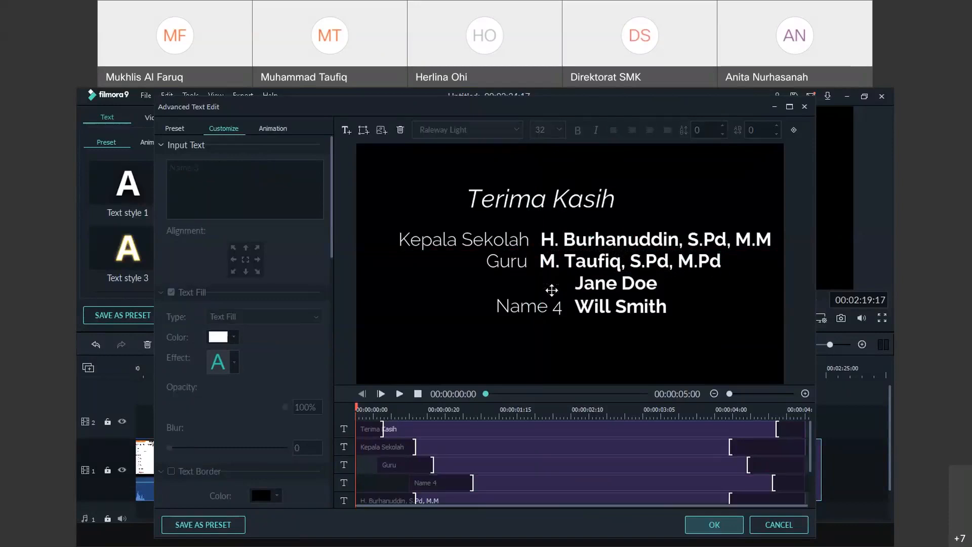
click(593, 282)
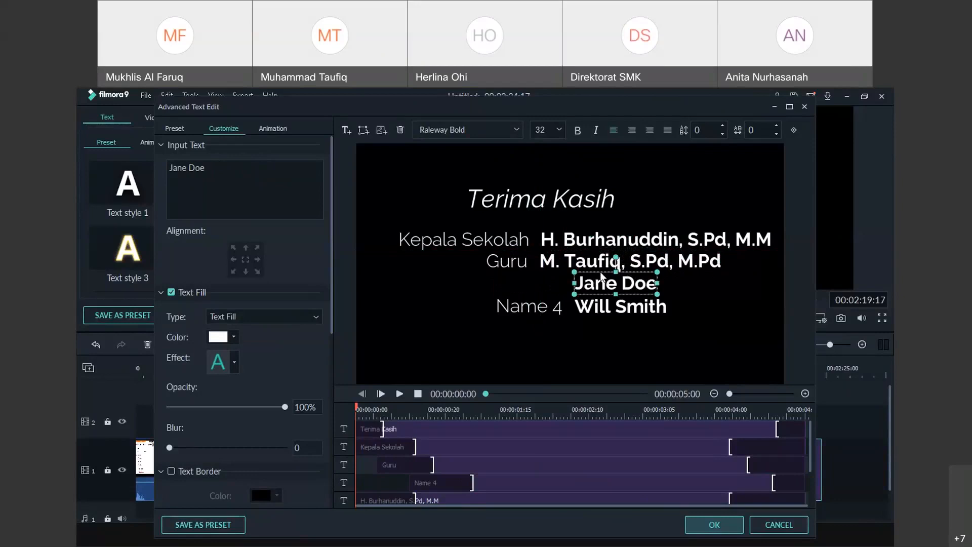
key(Delete)
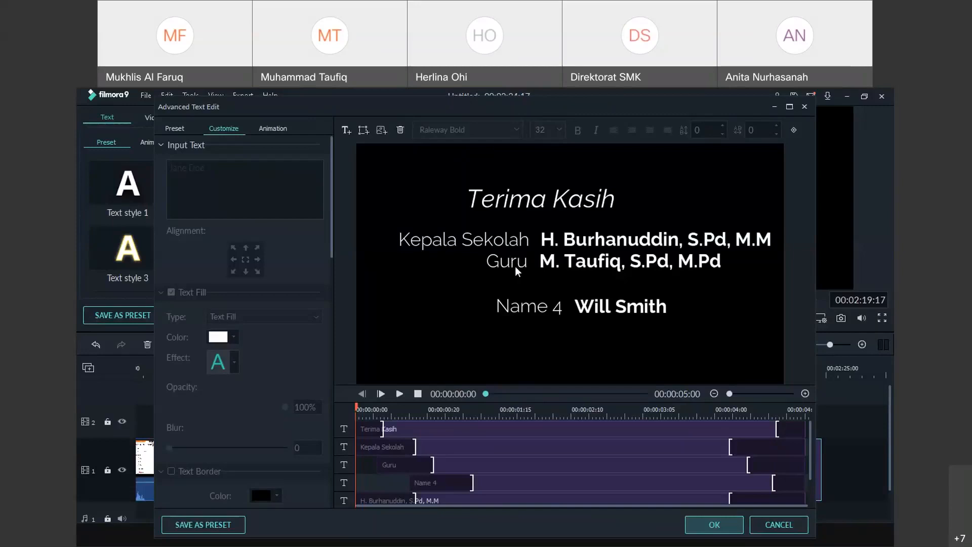
Delete the Name 4 label from the credit
click(616, 306)
click(616, 307)
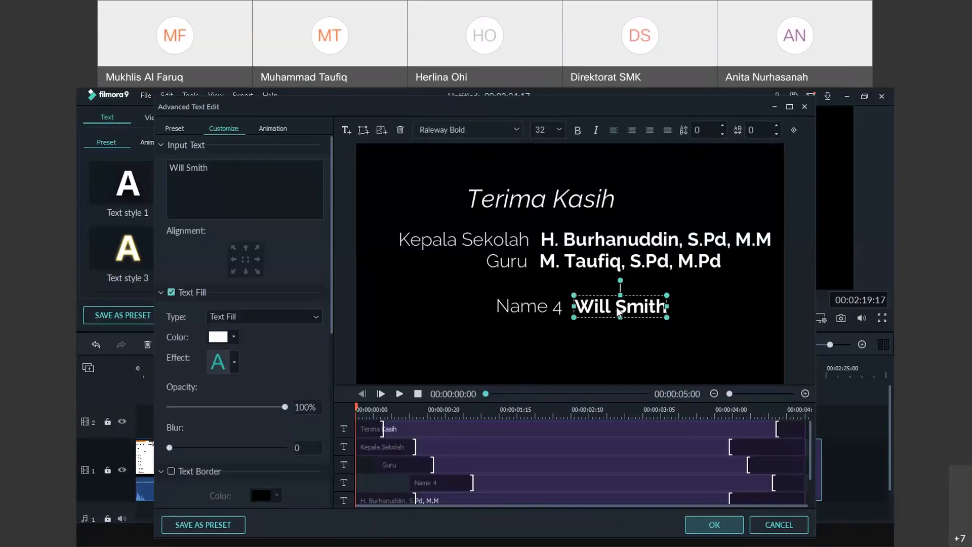
click(540, 307)
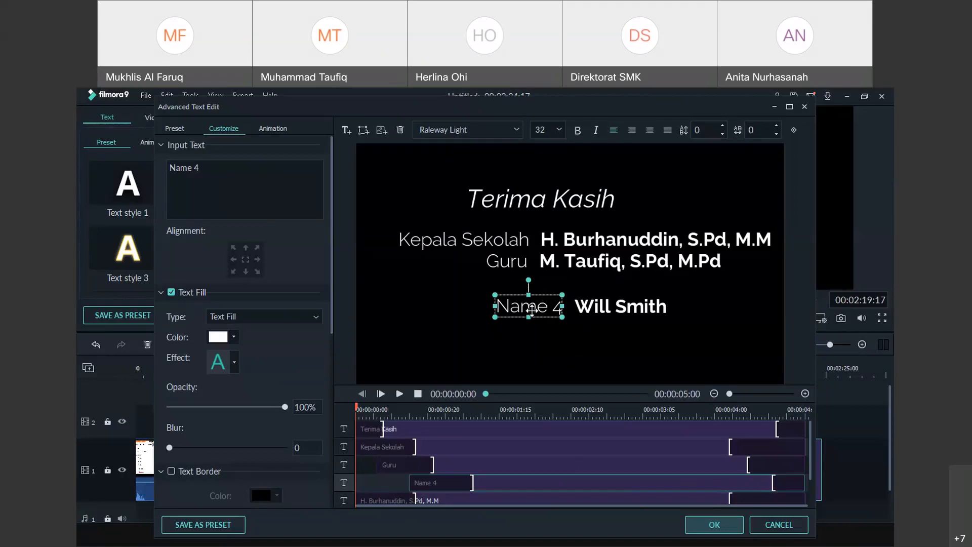
key(Delete)
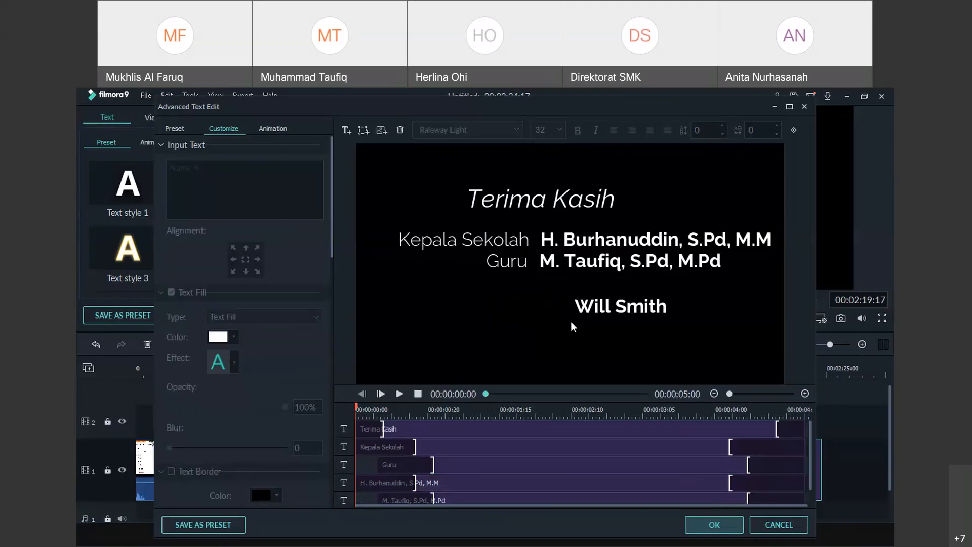
Centre the last name line, change it to 'Tahun 2021', and apply the text edits
click(624, 309)
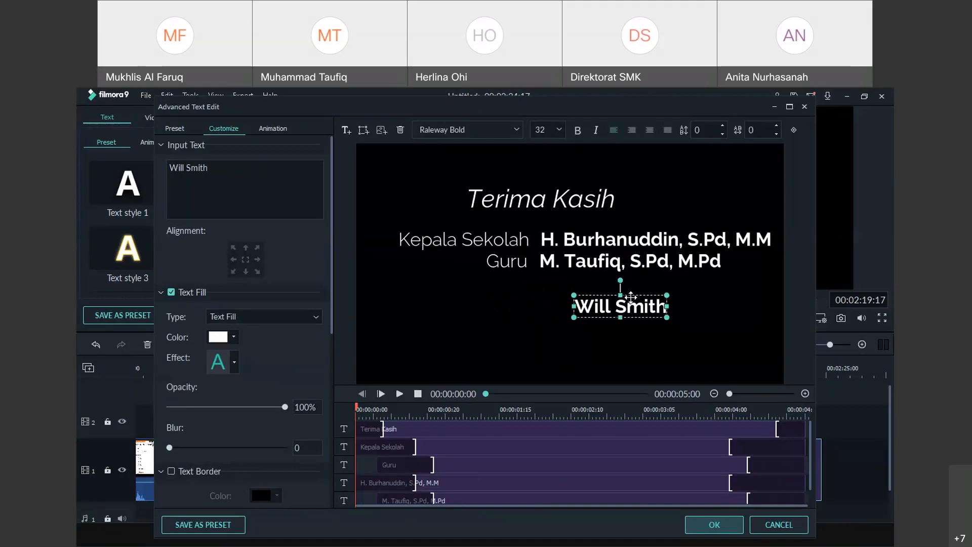
drag(632, 297, 574, 307)
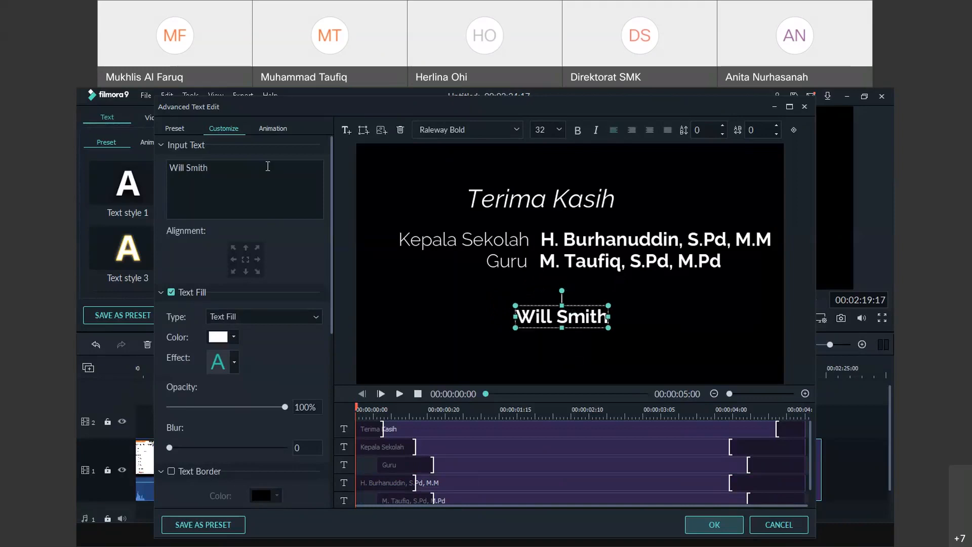
drag(268, 166, 144, 164)
text(T)
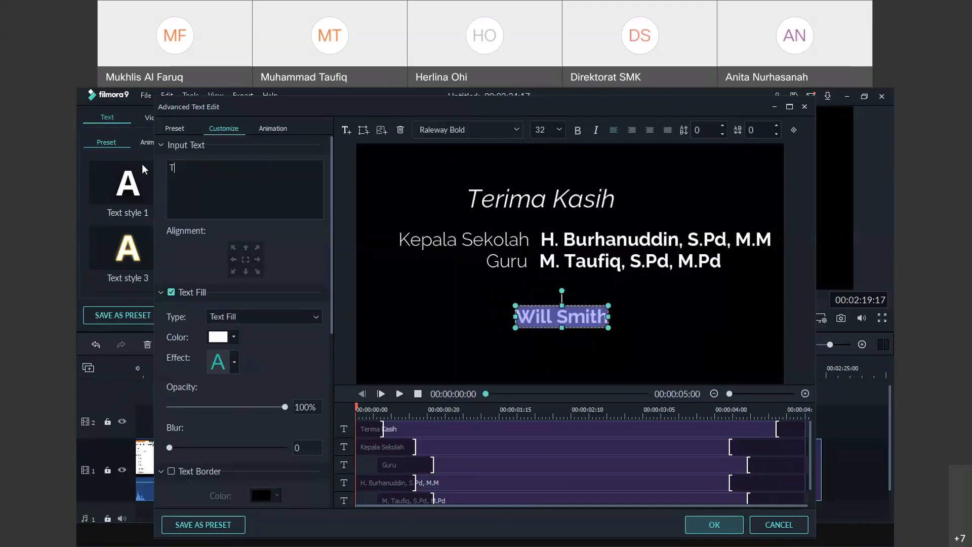
text(ahun 2021)
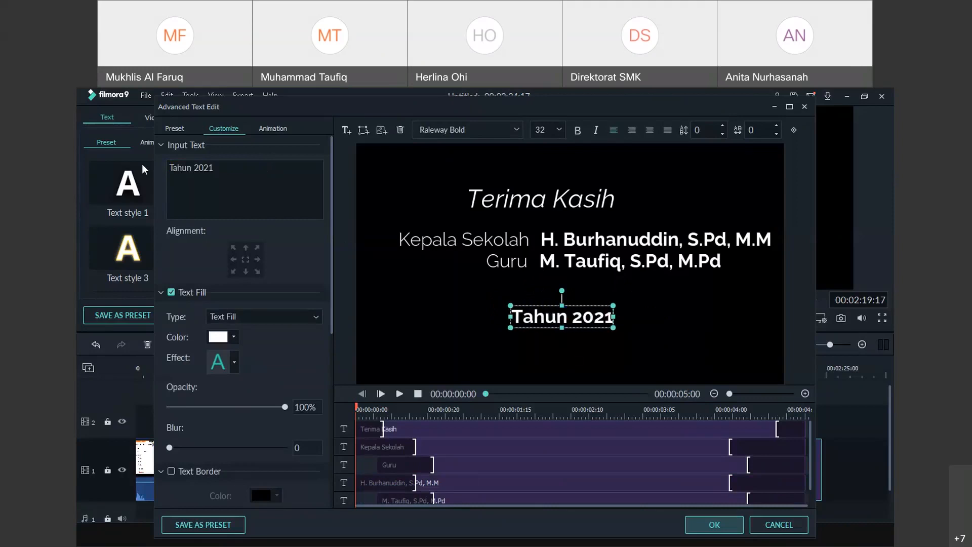
click(691, 273)
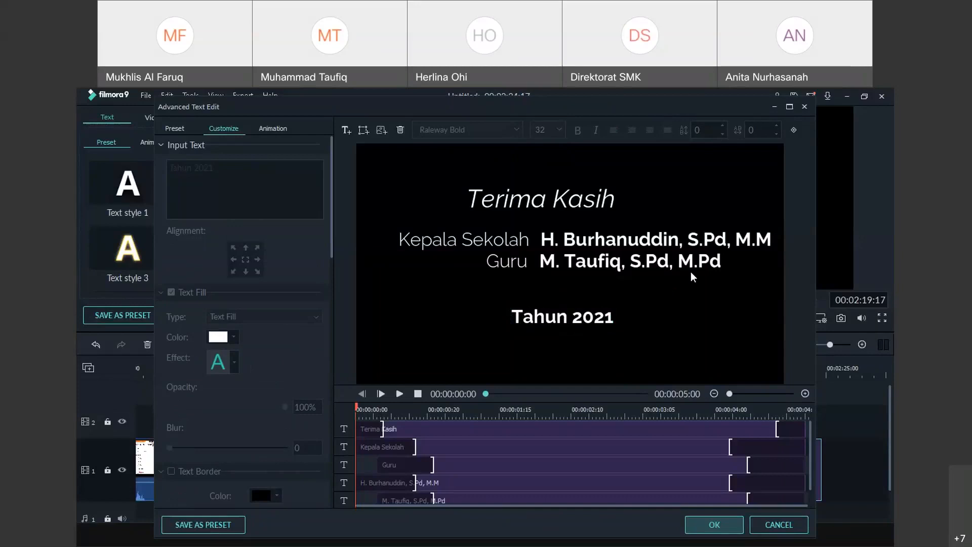
scroll(717, 442, down, 1)
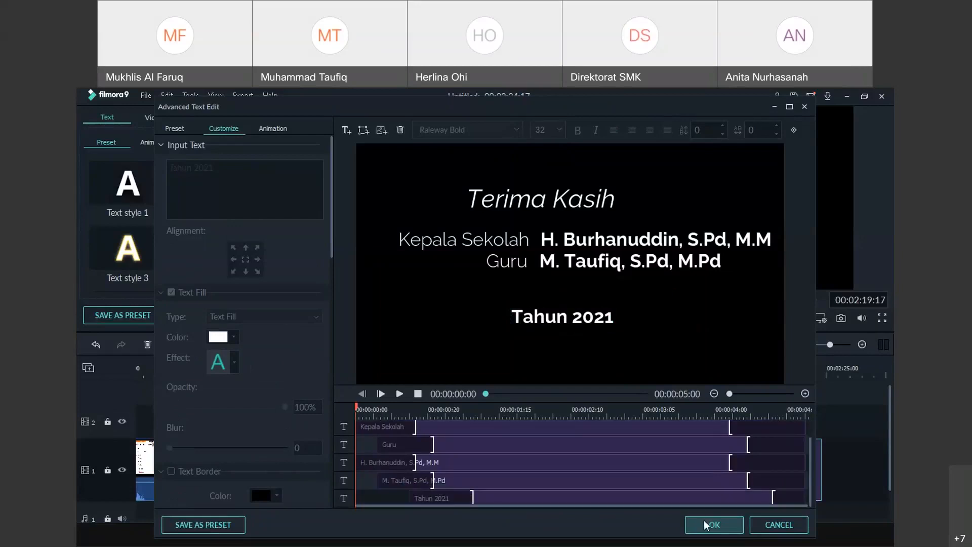
click(707, 518)
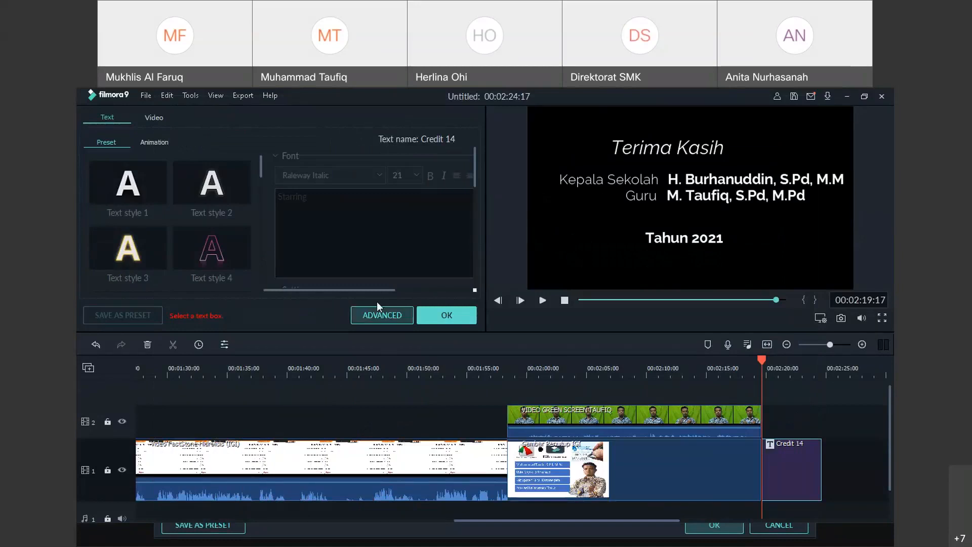
Close the title settings, browse the Audio library and drag a music track to the credit
click(445, 315)
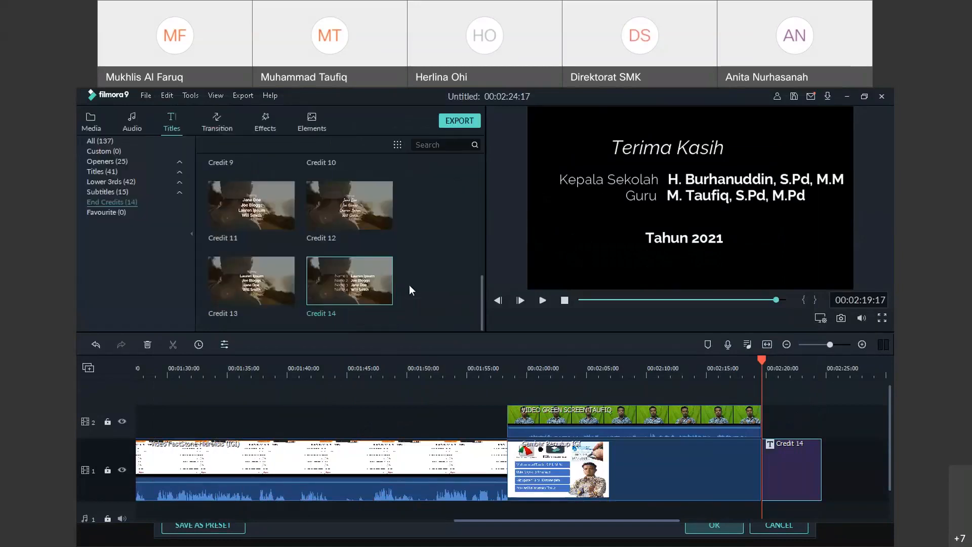
click(147, 126)
mouse_move(888, 416)
mouse_down()
mouse_move(886, 440)
mouse_move(889, 409)
mouse_up()
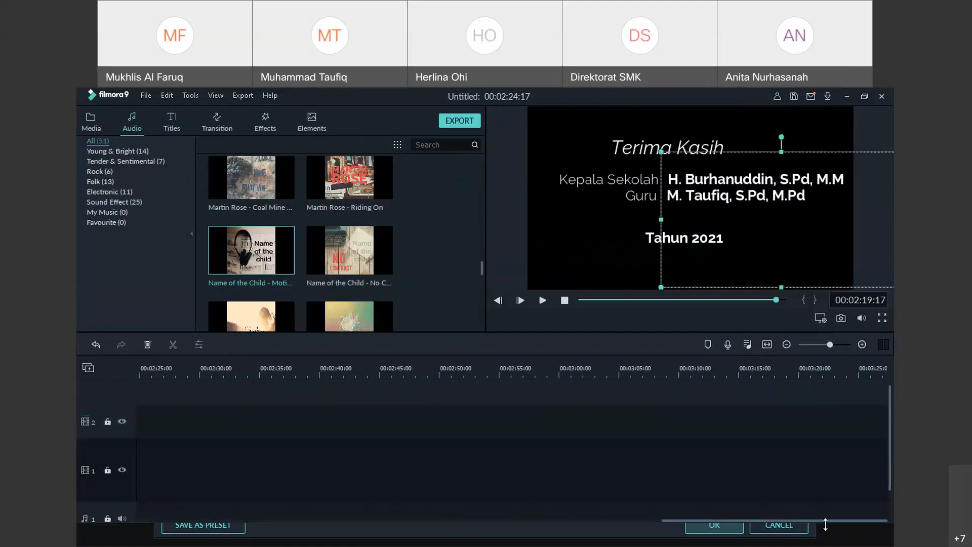
drag(827, 520, 702, 521)
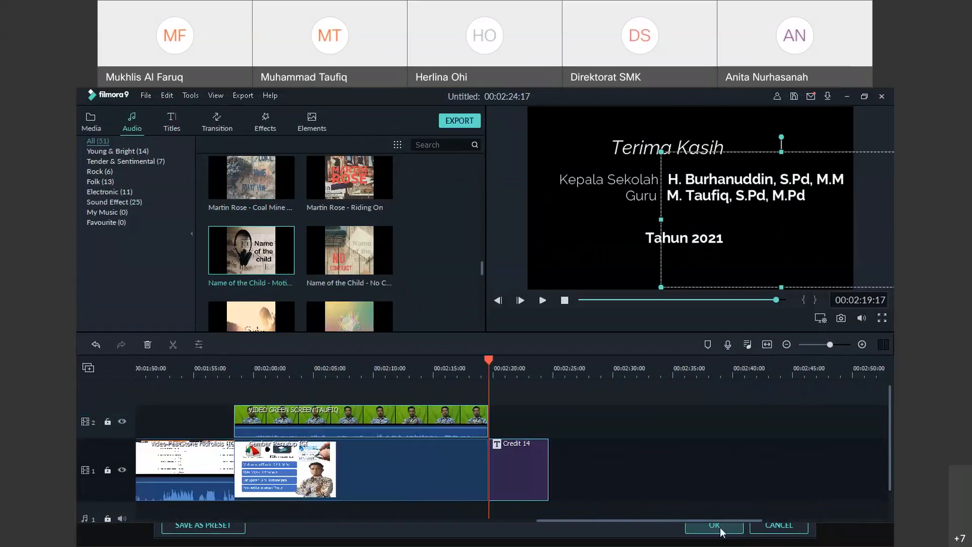
drag(889, 428, 887, 478)
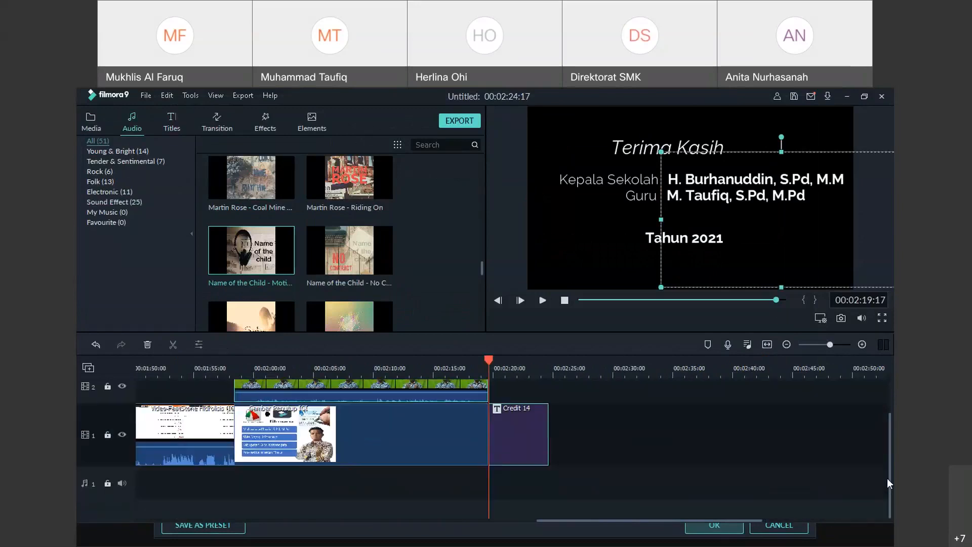
scroll(292, 226, up, 3)
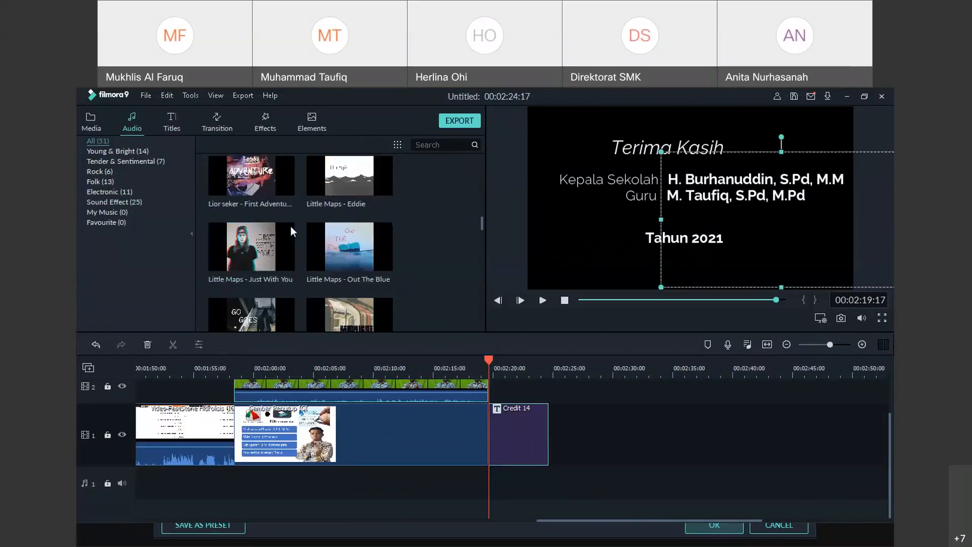
scroll(290, 225, up, 3)
scroll(302, 221, down, 8)
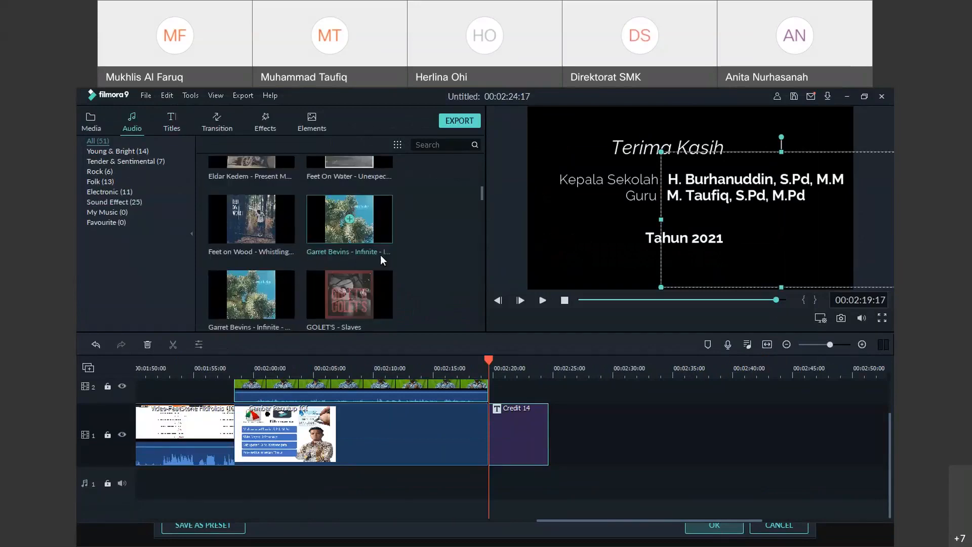
drag(329, 222, 491, 499)
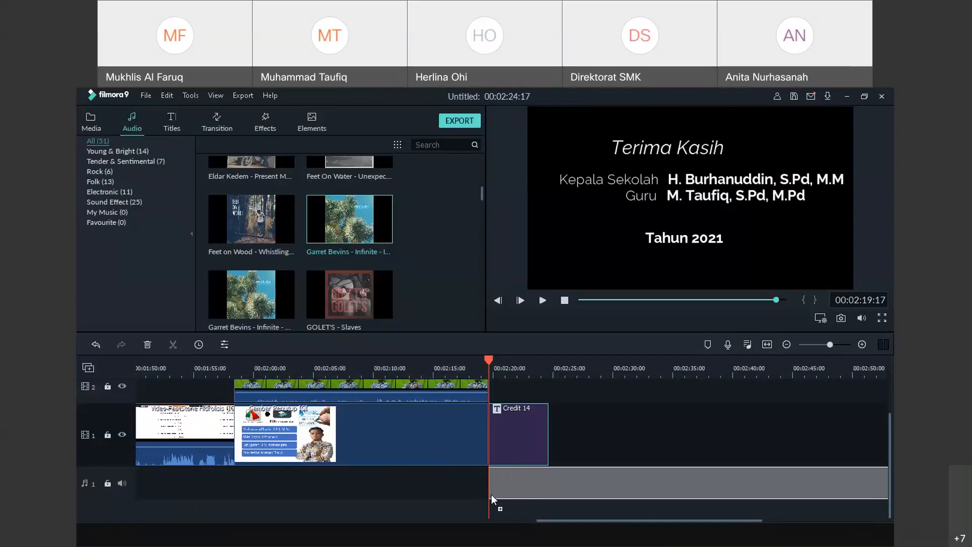
Drop the 'Infinite' music at the credit, adjust the credit's length, and preview the Terima Kasih credits
drag(491, 499, 491, 510)
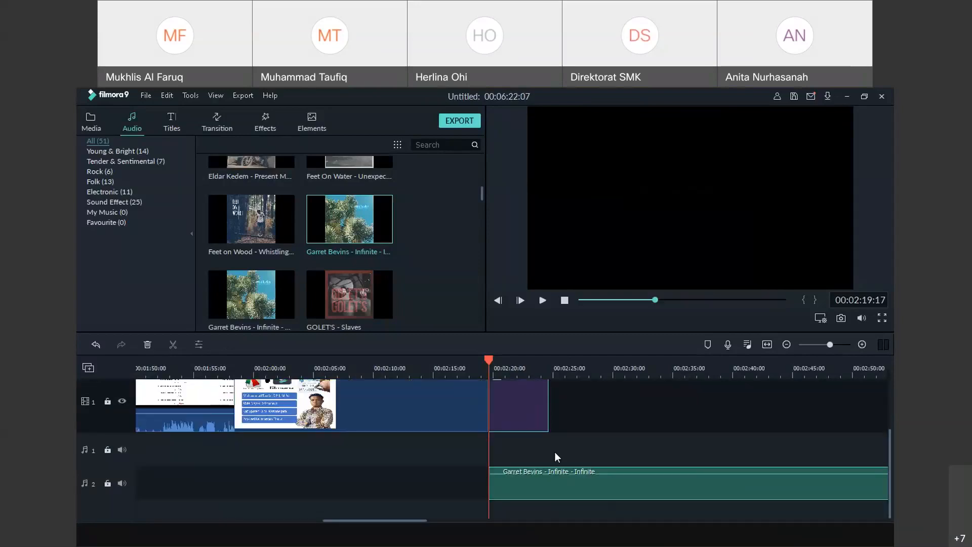
scroll(557, 457, down, 1)
scroll(562, 456, up, 1)
scroll(562, 456, down, 1)
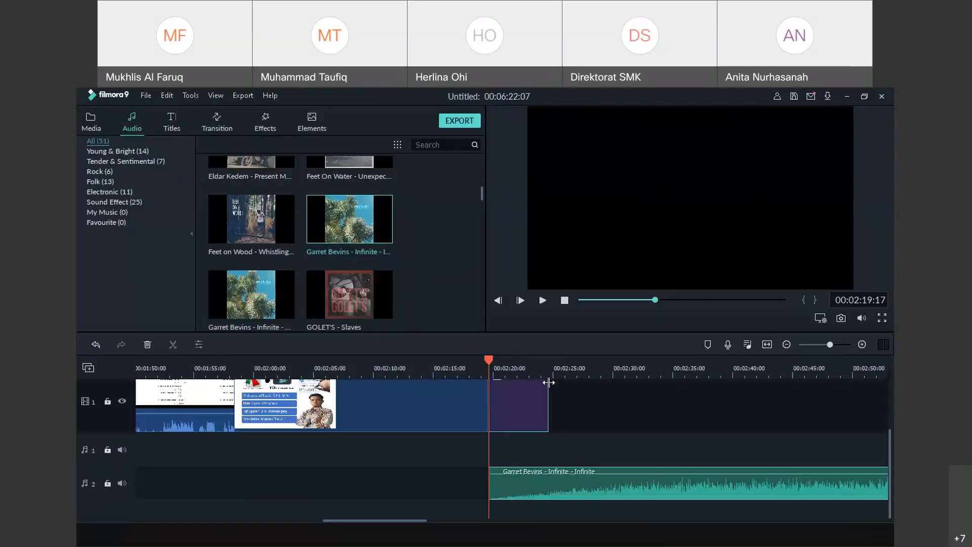
drag(550, 386, 550, 425)
click(542, 301)
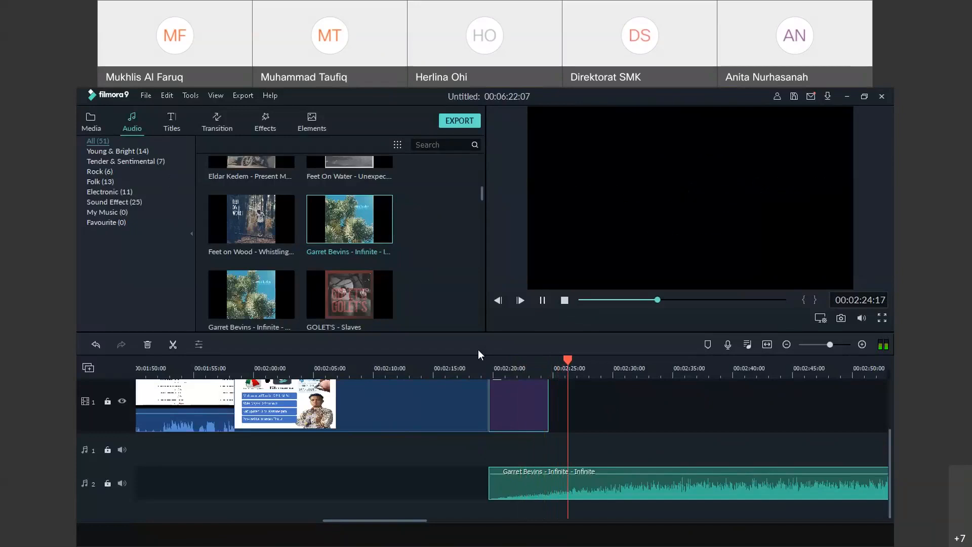
click(586, 363)
drag(586, 362, 550, 369)
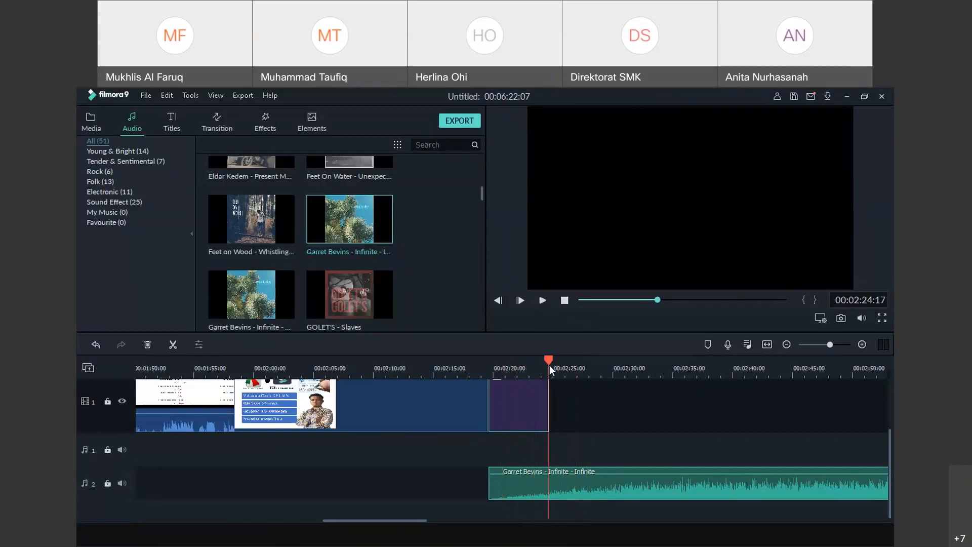
Split the music at the playhead, delete the left piece and credit, then undo the deletion
key(ctrl+b)
click(515, 492)
key(Delete)
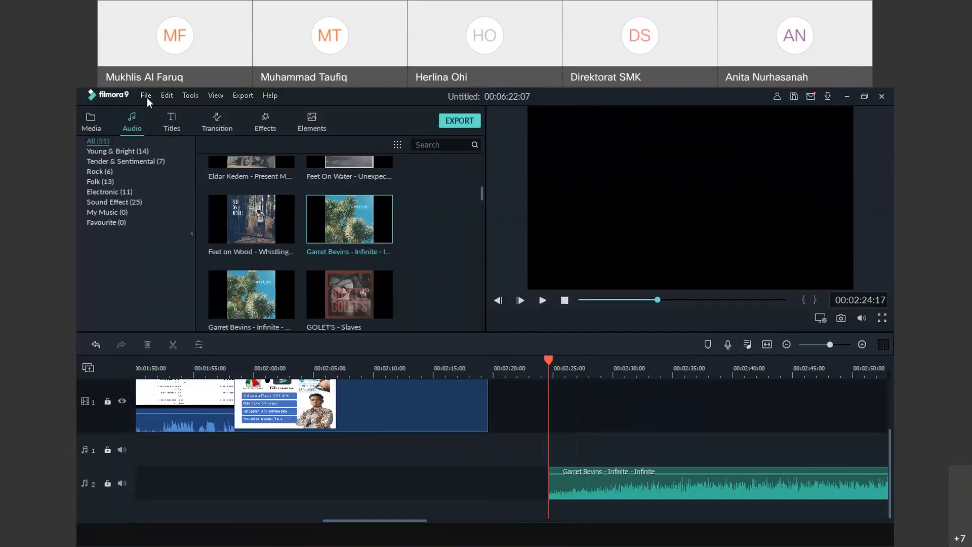
click(163, 98)
click(167, 107)
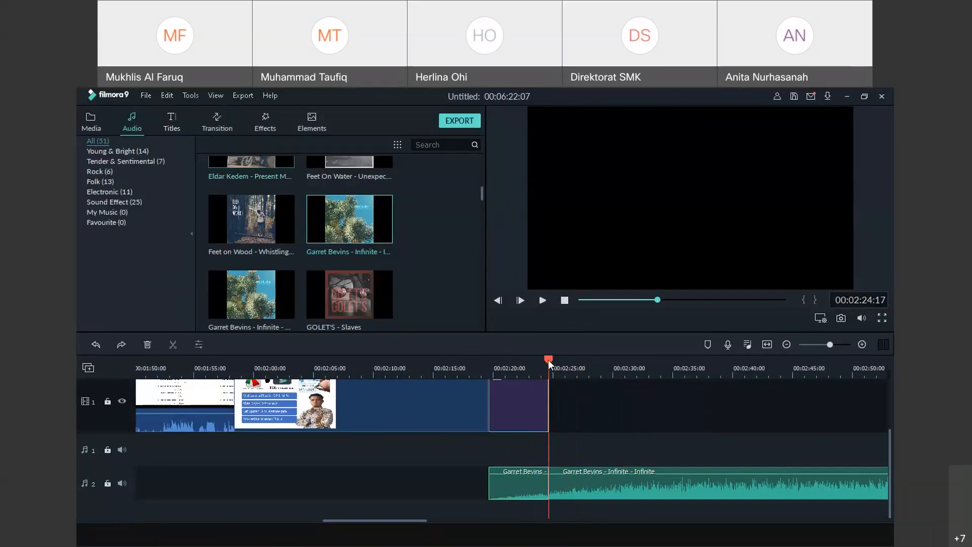
Move the credit clip and its music toward 00:02:24, then undo the moves
drag(548, 360, 472, 360)
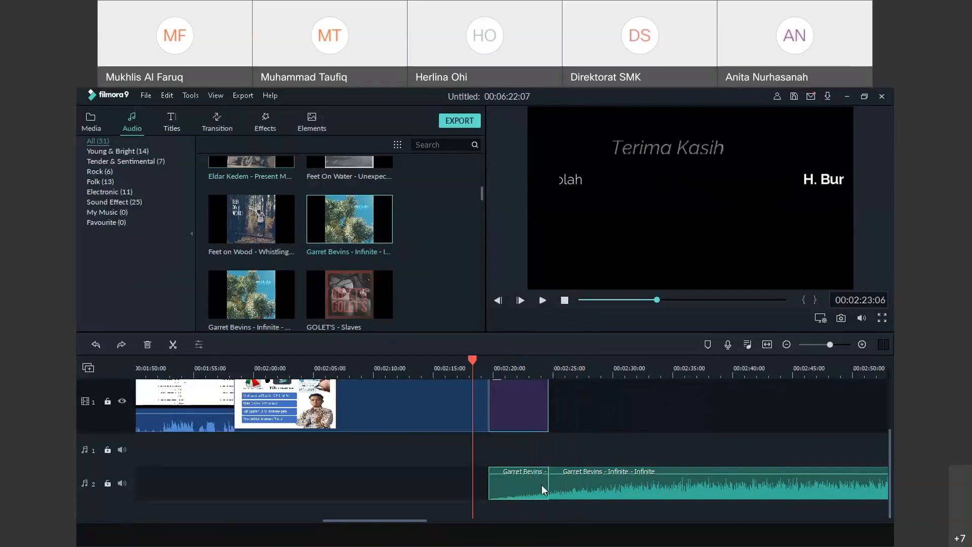
drag(532, 488, 604, 454)
drag(585, 419, 527, 483)
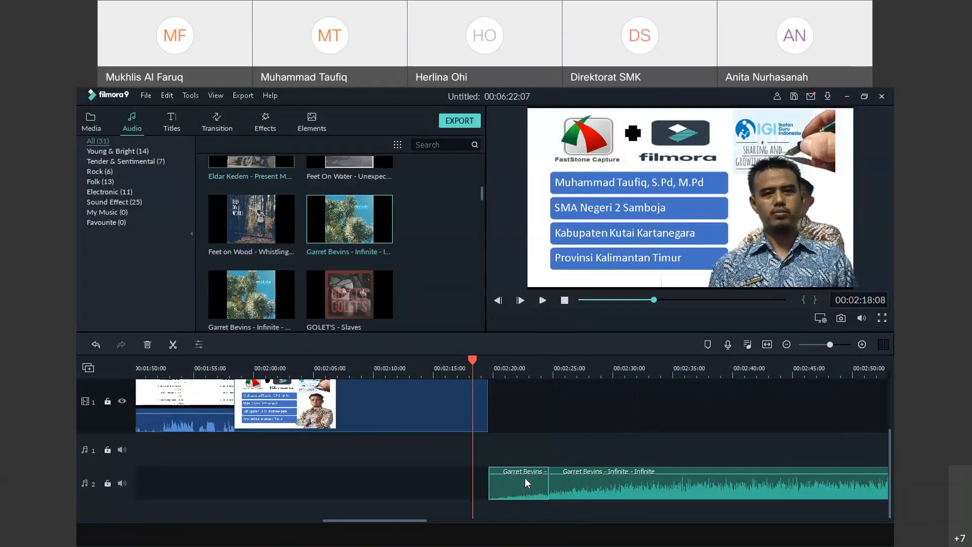
click(162, 97)
click(174, 110)
click(169, 98)
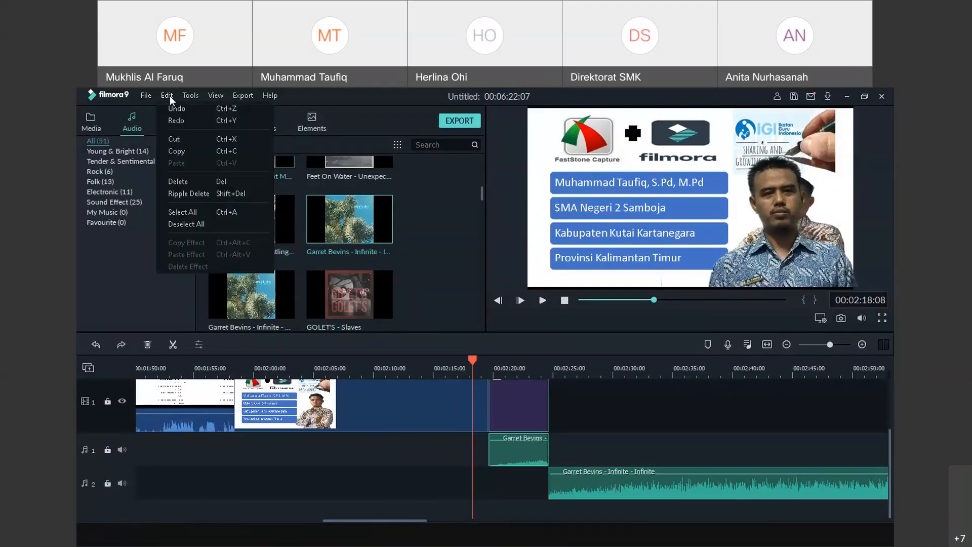
click(173, 111)
click(167, 96)
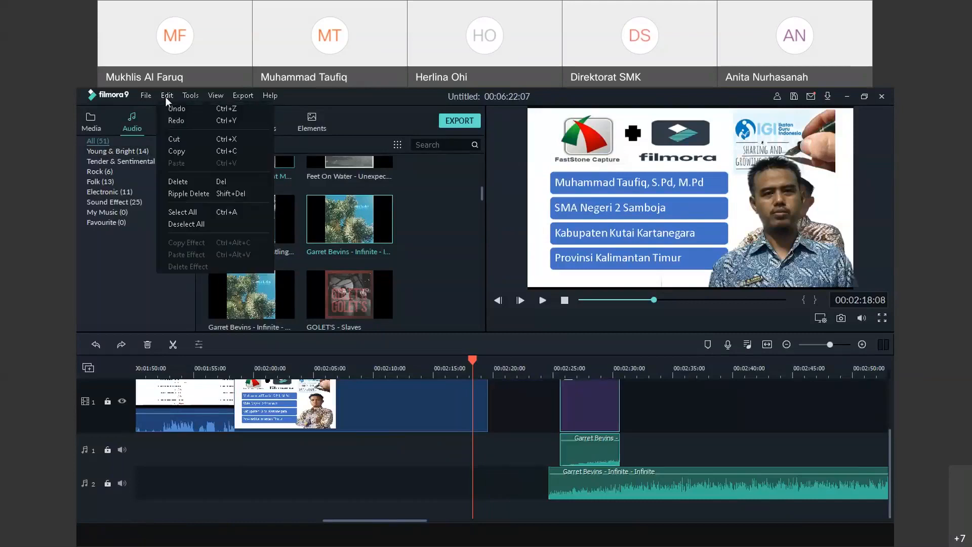
click(171, 111)
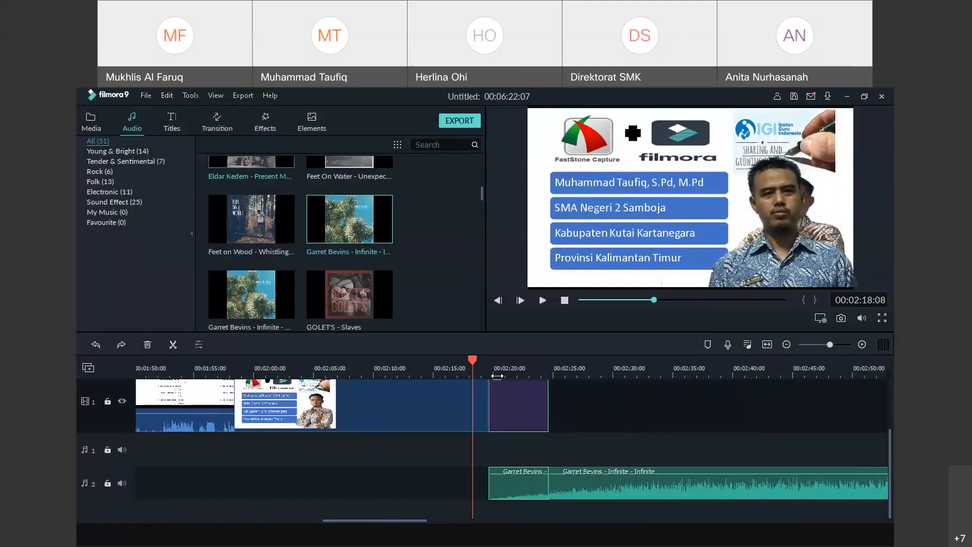
Delete the 'Infinite' music clip, then undo back to before the music was added
click(611, 486)
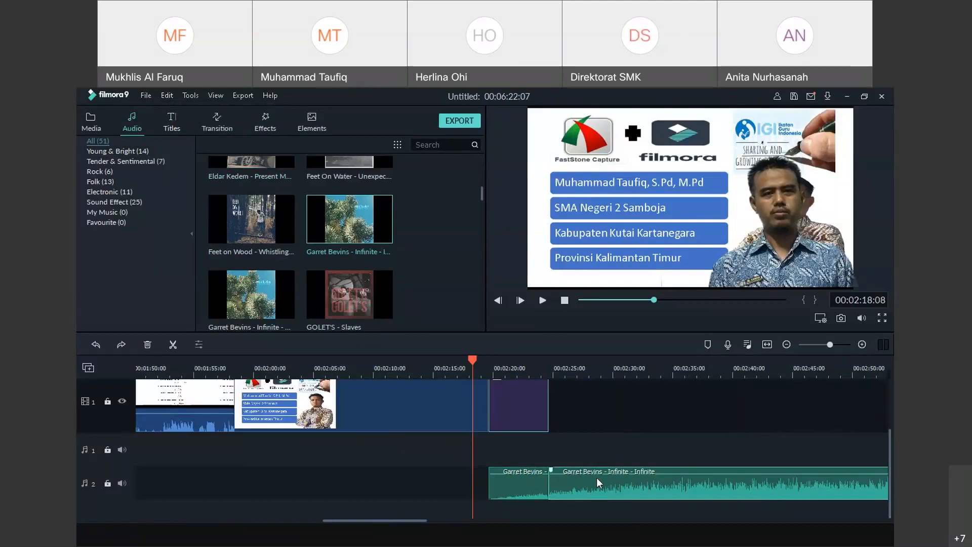
right_click(597, 477)
click(630, 429)
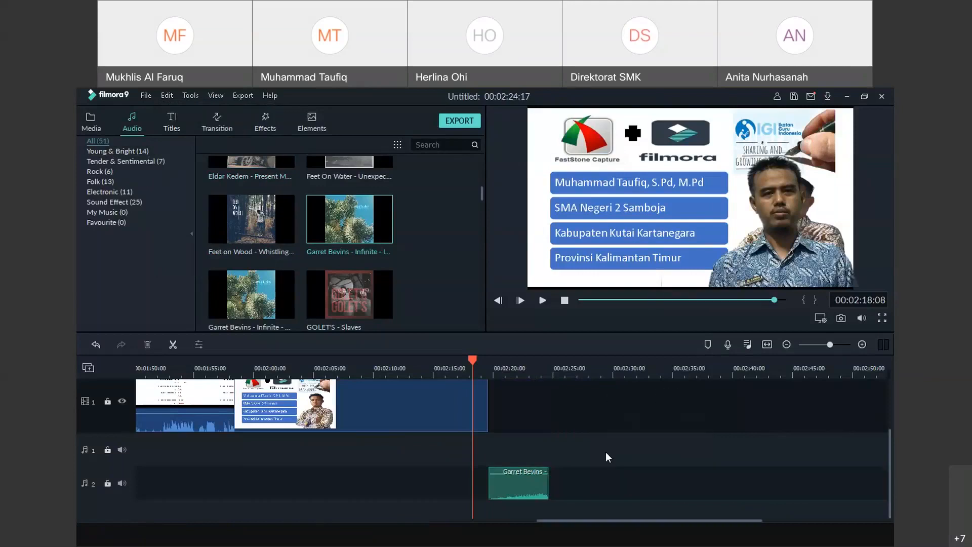
click(518, 491)
click(167, 96)
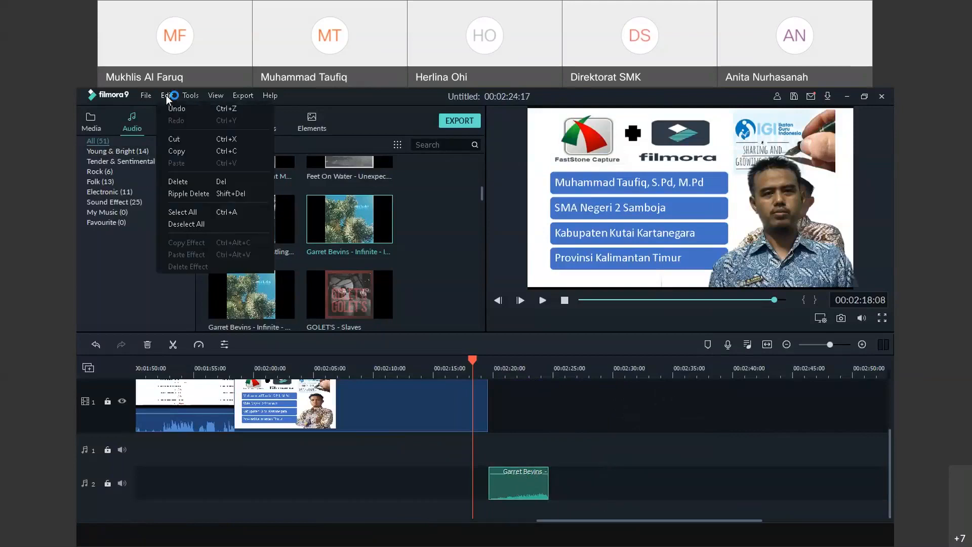
click(174, 112)
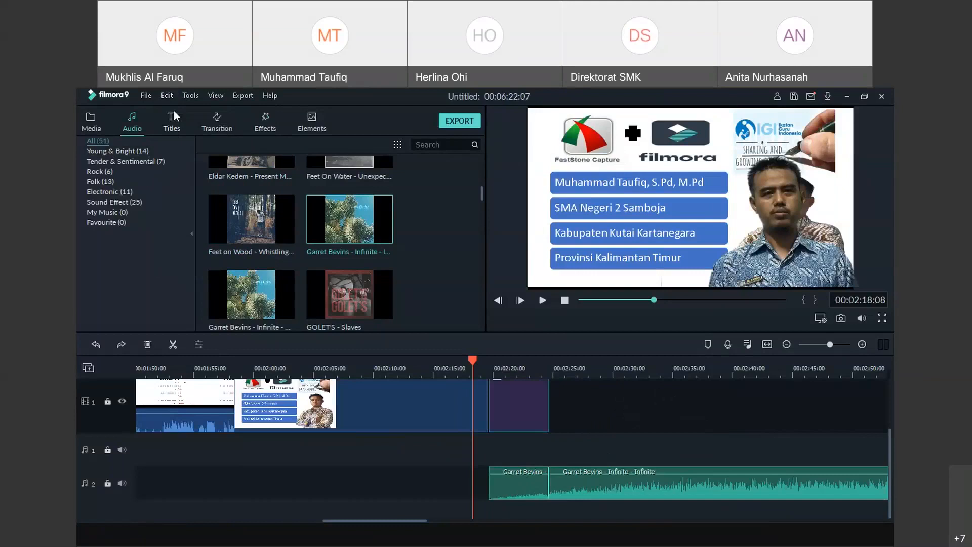
click(167, 95)
click(174, 113)
click(167, 96)
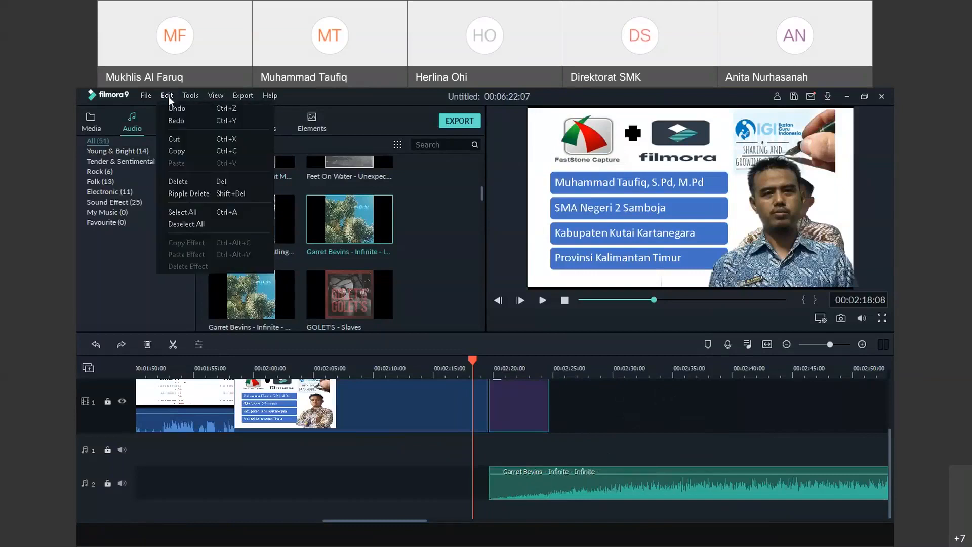
click(172, 111)
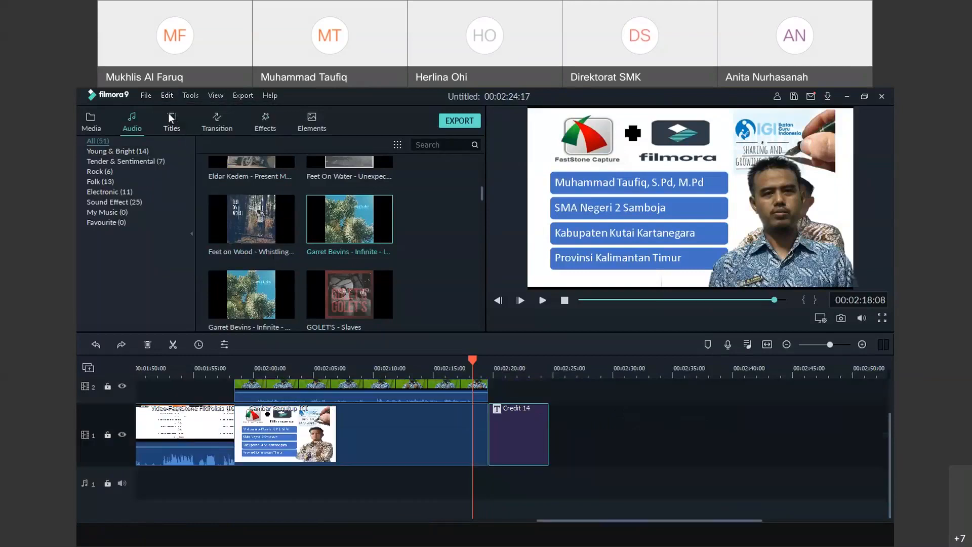
Re-add 'Infinite' to audio track 1 at the credits, split it, and delete the part after the playhead
drag(889, 429, 892, 492)
drag(334, 225, 577, 486)
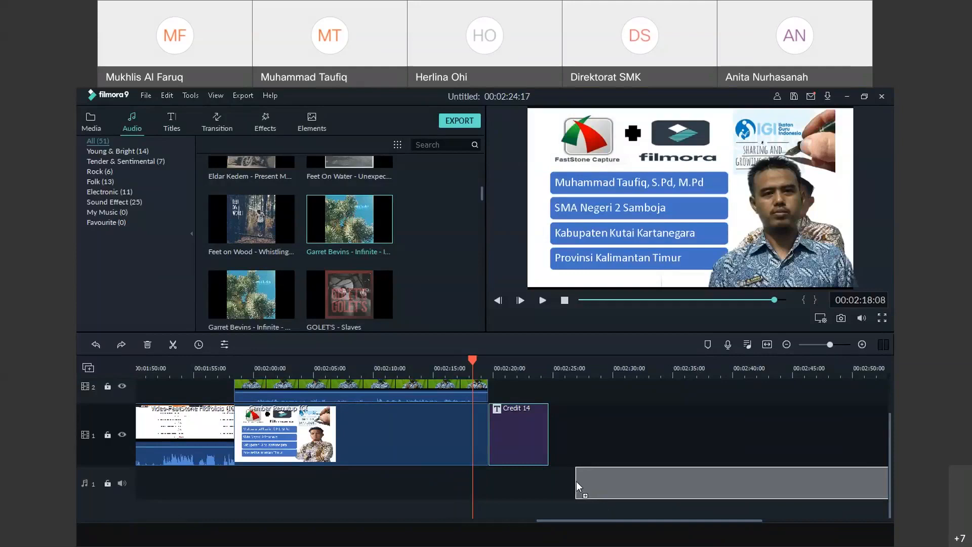
drag(577, 486, 492, 486)
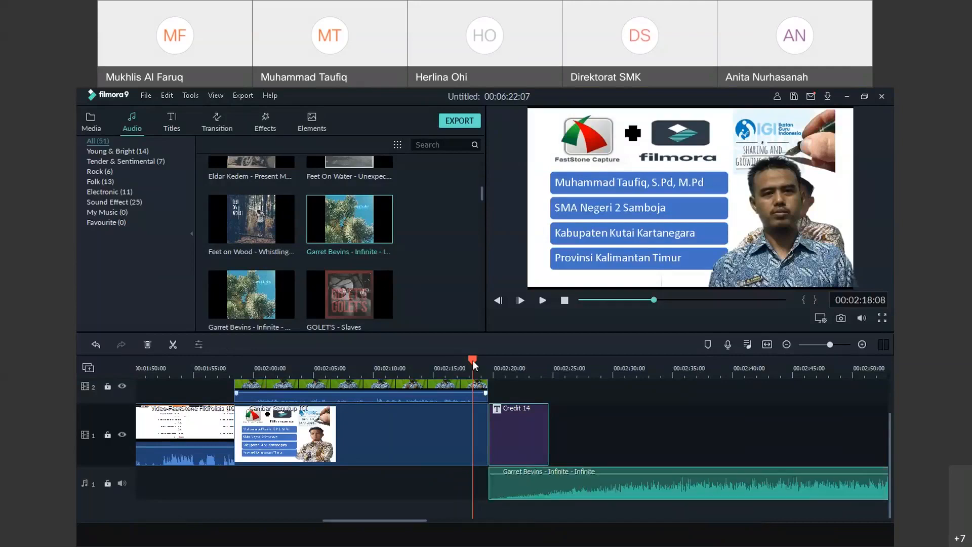
drag(475, 364, 489, 362)
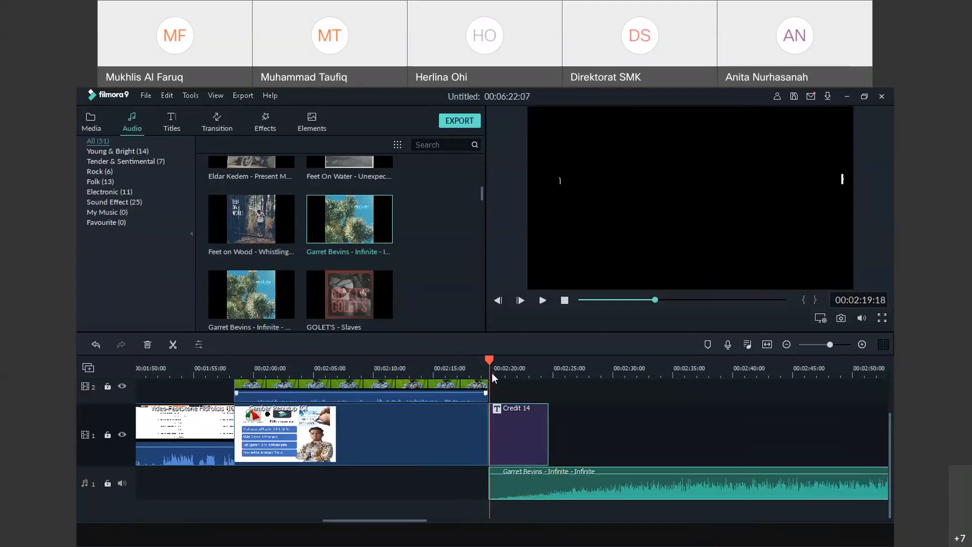
click(542, 301)
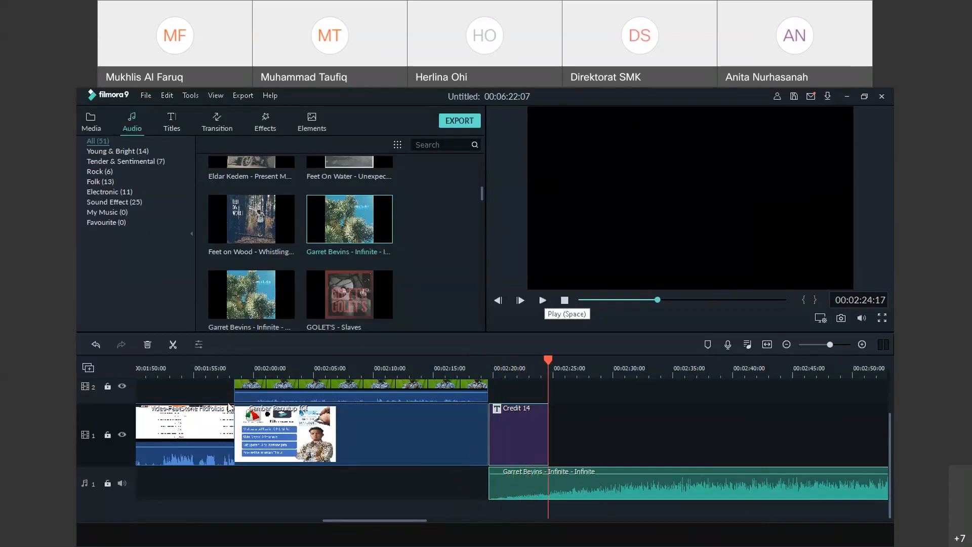
click(174, 345)
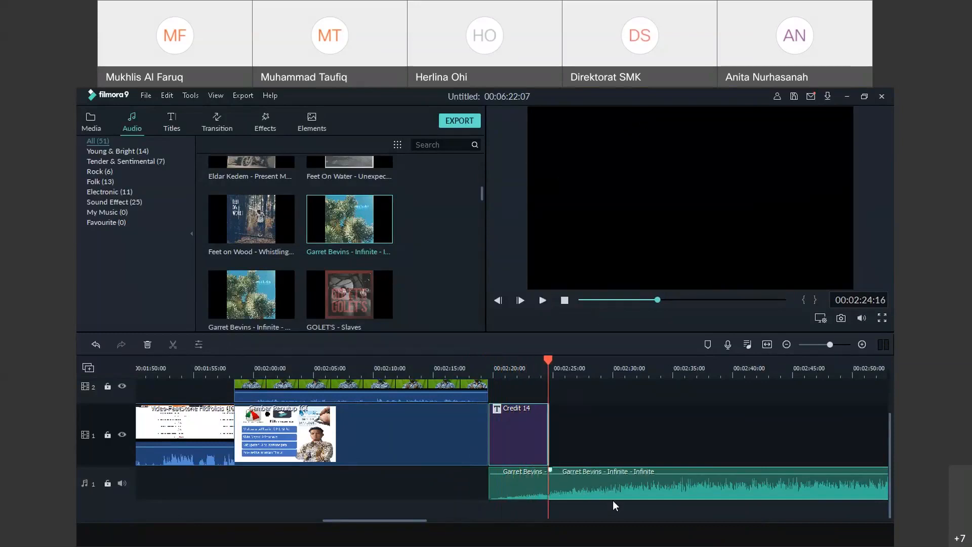
drag(616, 494, 659, 494)
drag(581, 448, 532, 445)
key(Delete)
Undo four times to restore the clips and remove the 'Infinite' music
click(167, 95)
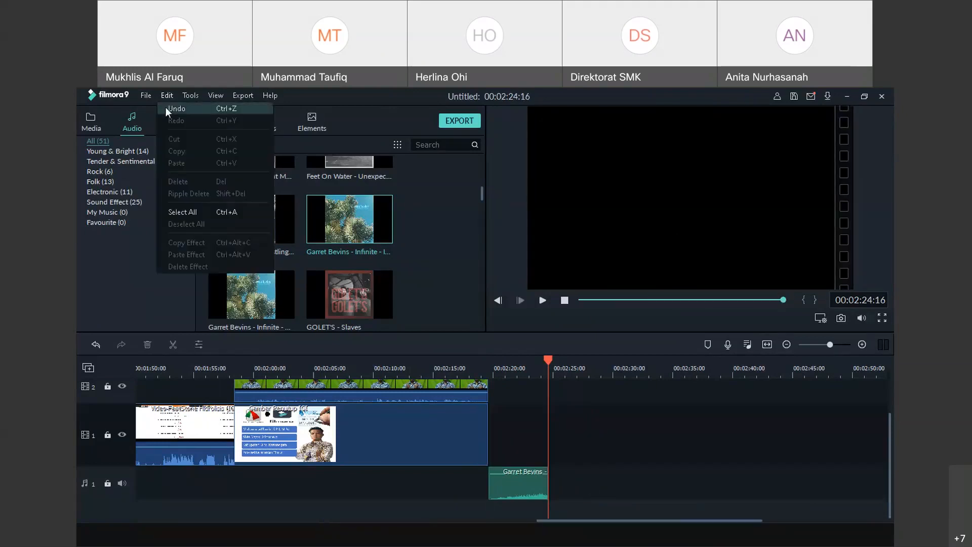
click(167, 109)
click(166, 96)
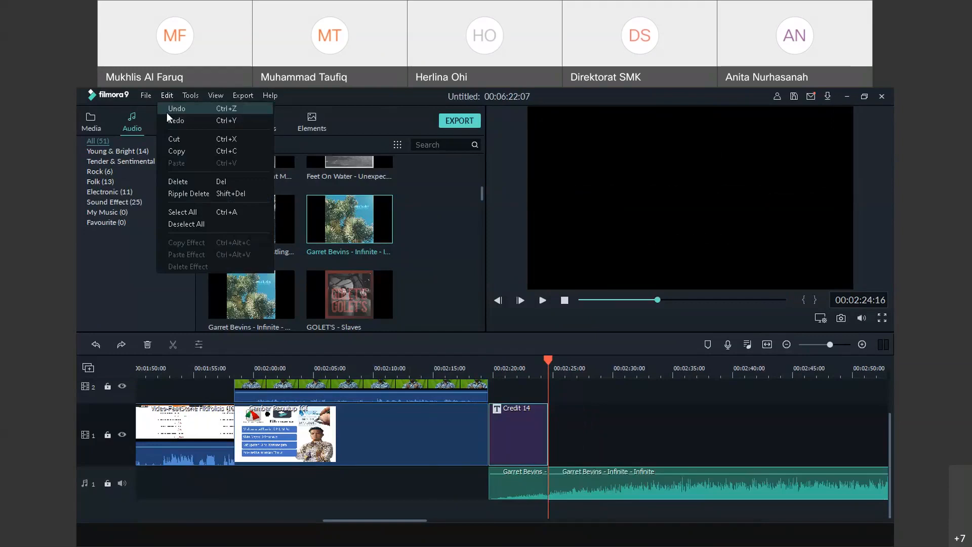
click(169, 108)
click(167, 95)
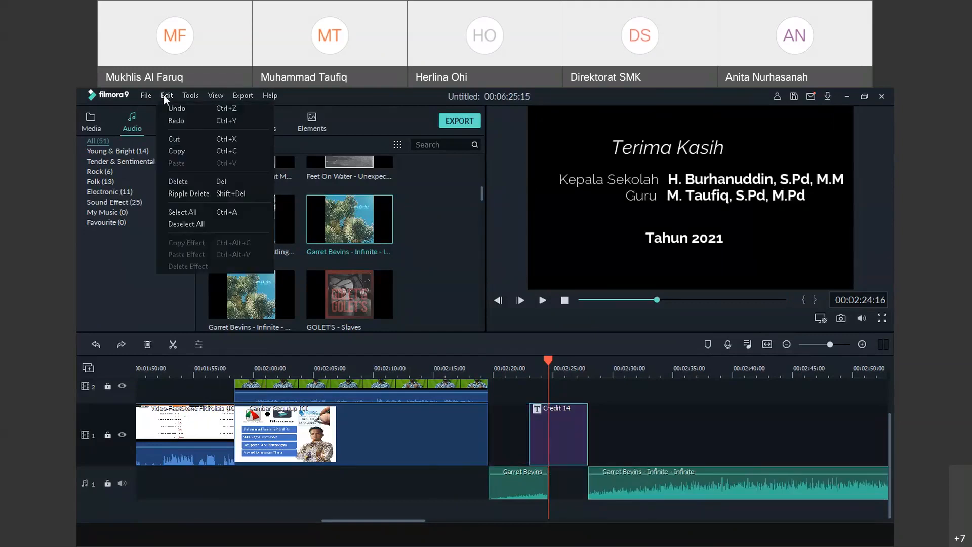
click(167, 109)
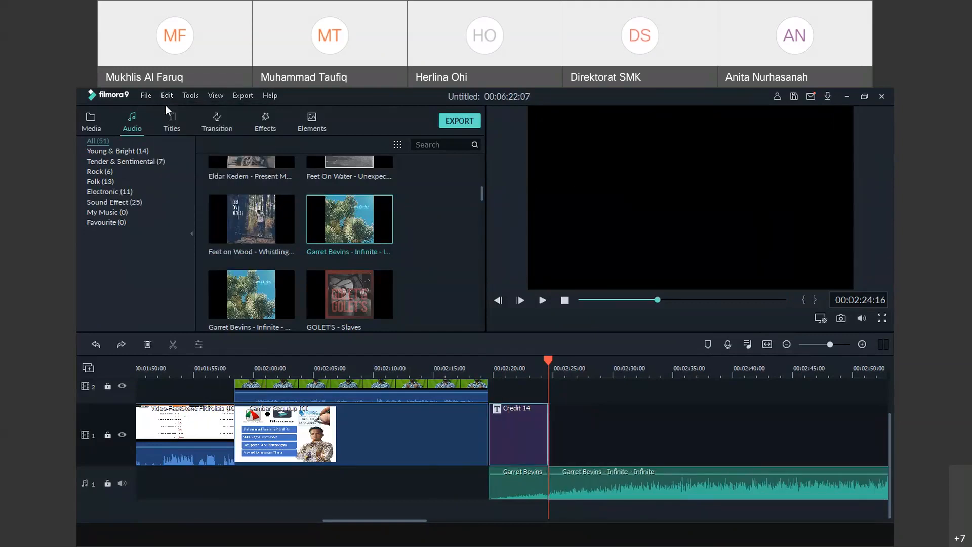
click(167, 95)
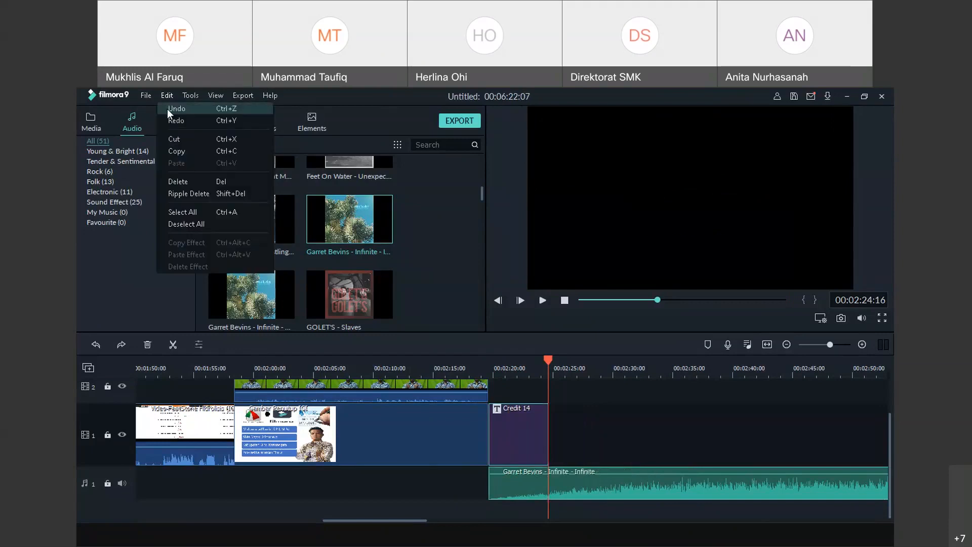
click(168, 109)
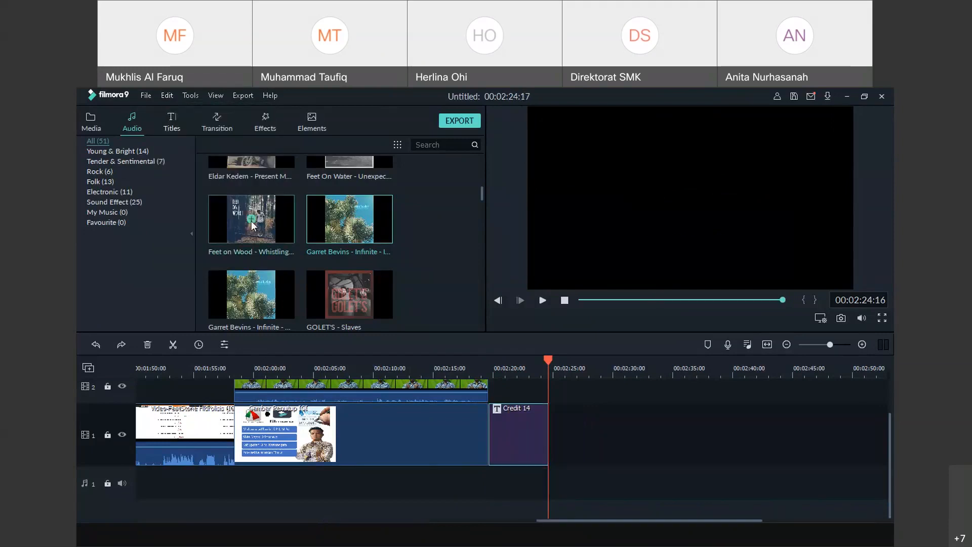
Add 'Always Dreaming - Within Reach' to audio track 1, split it, delete the tail, then undo
scroll(252, 225, up, 5)
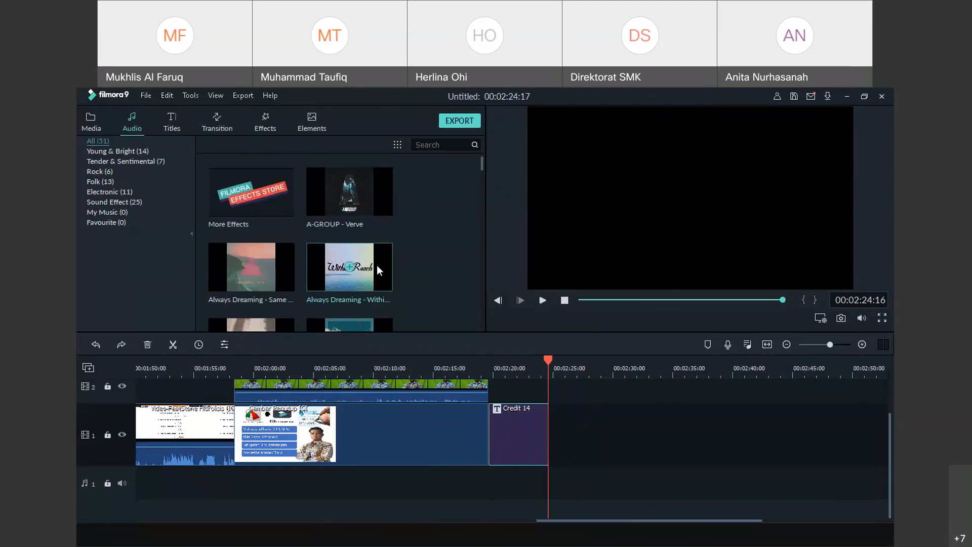
drag(336, 279, 490, 488)
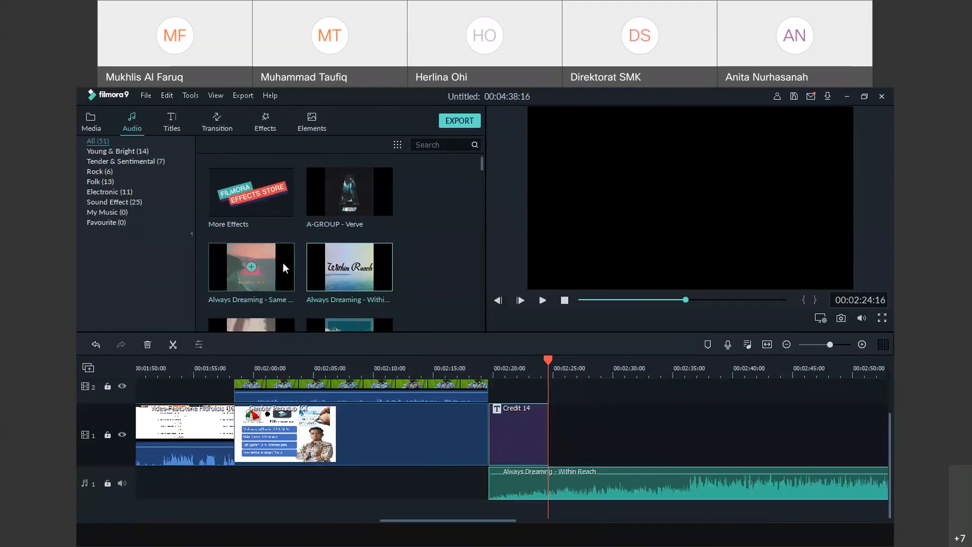
click(172, 344)
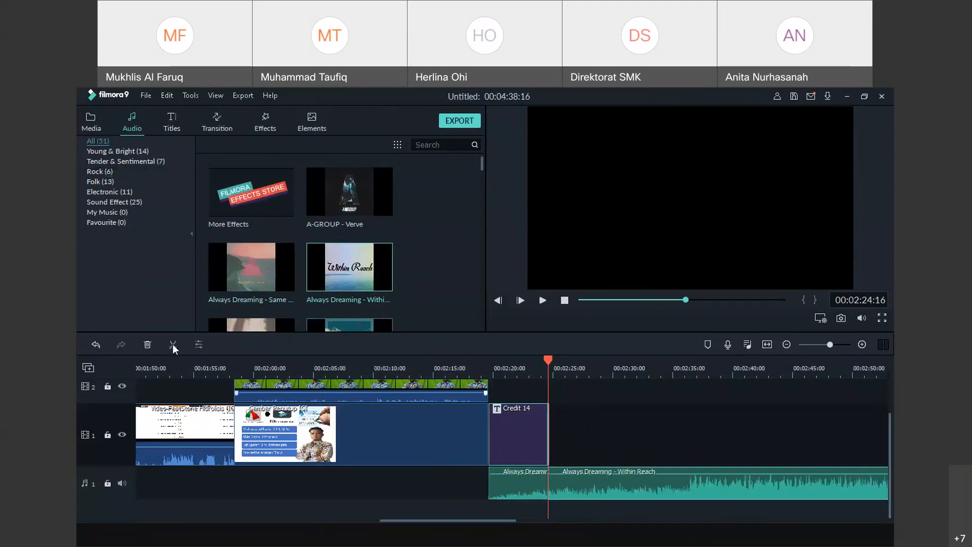
right_click(608, 477)
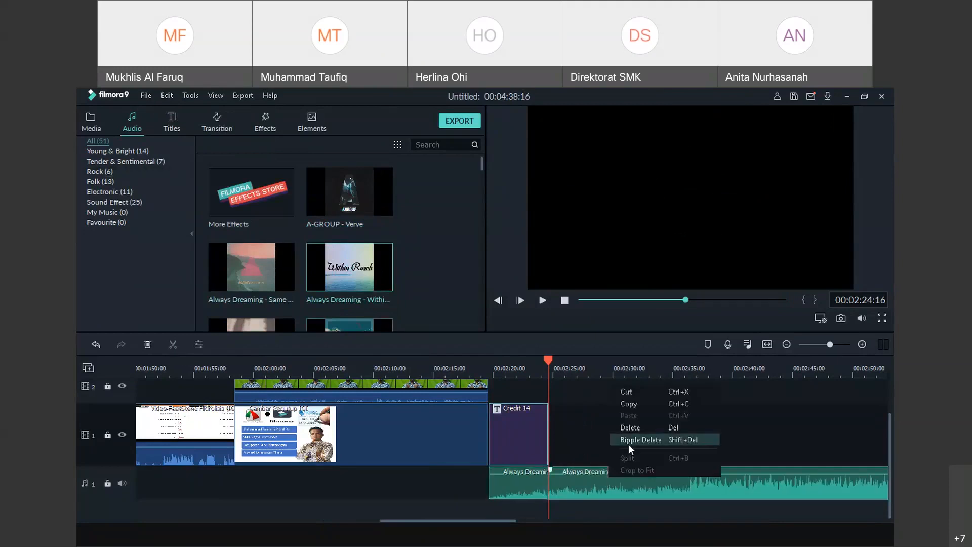
click(634, 428)
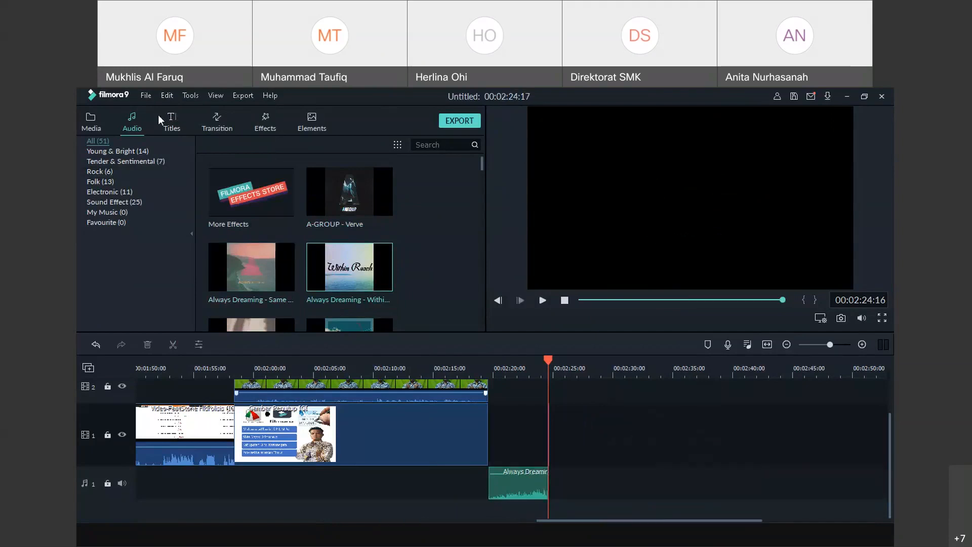
click(167, 96)
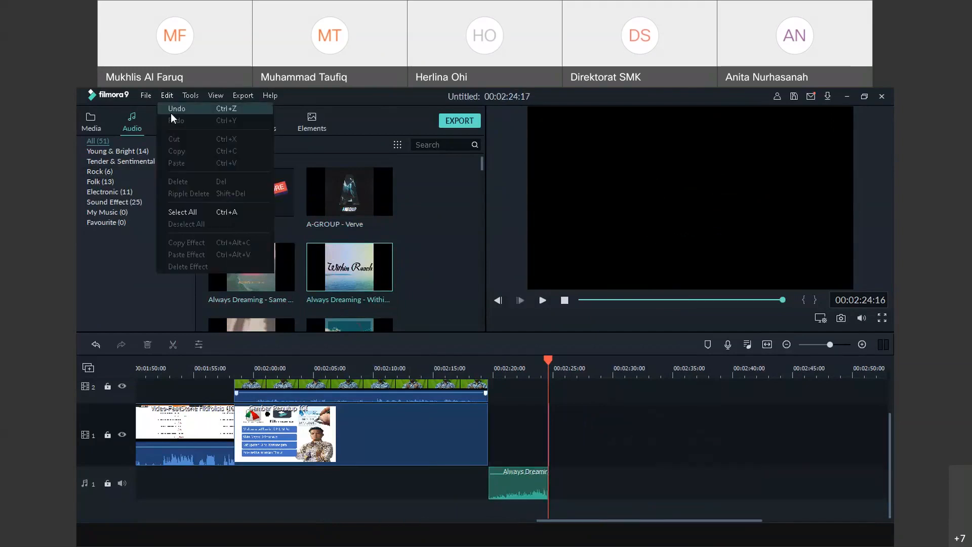
click(175, 109)
Move the playhead to about 00:02:19, undo the split and addition, and re-add the music clip
drag(550, 365, 480, 365)
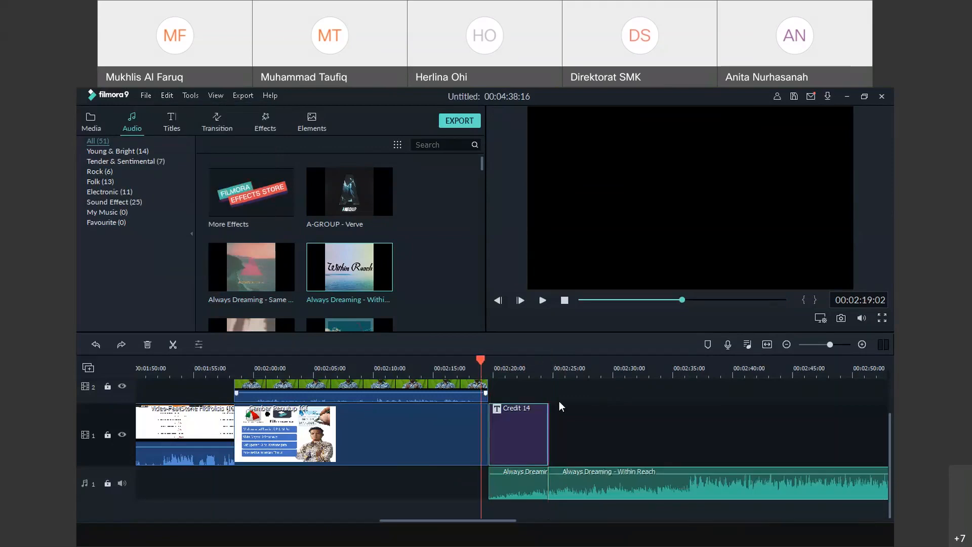
click(167, 95)
click(172, 114)
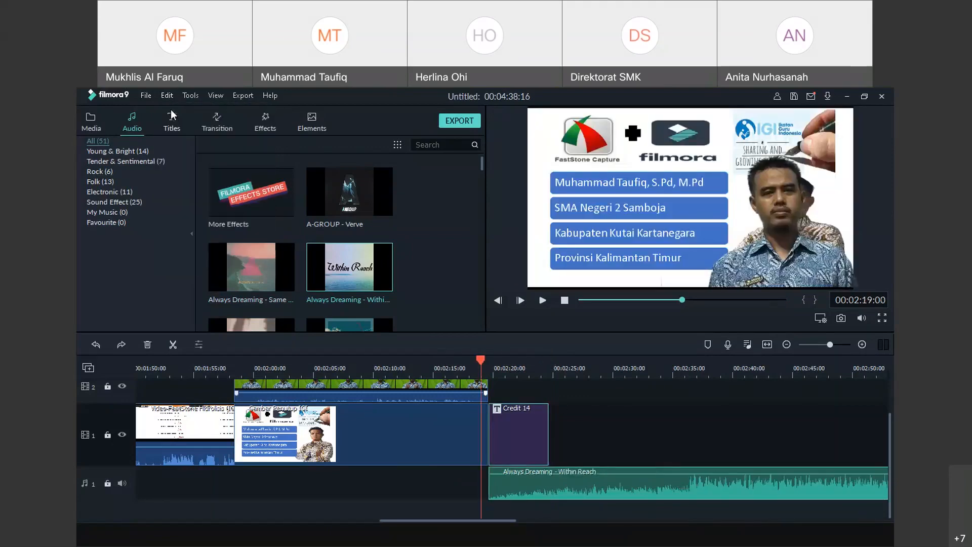
click(166, 96)
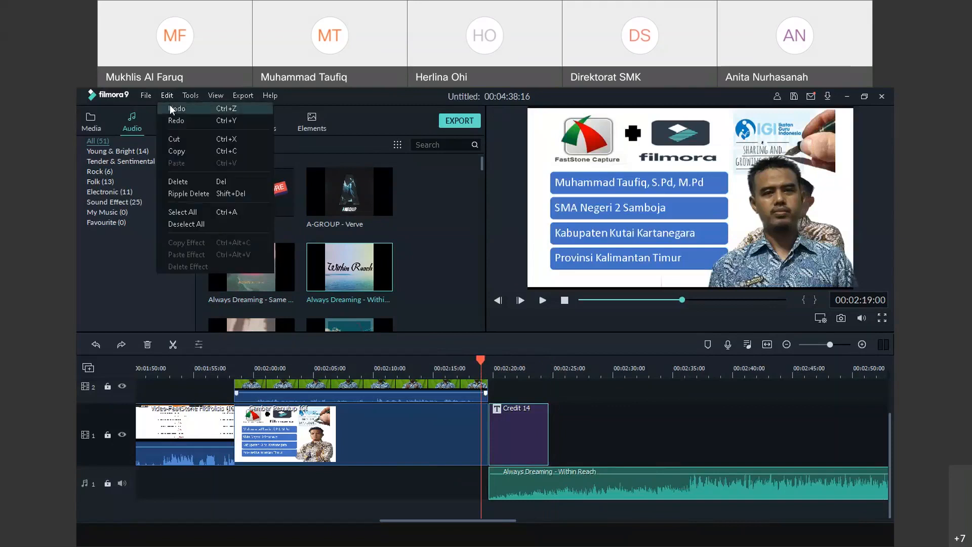
click(173, 110)
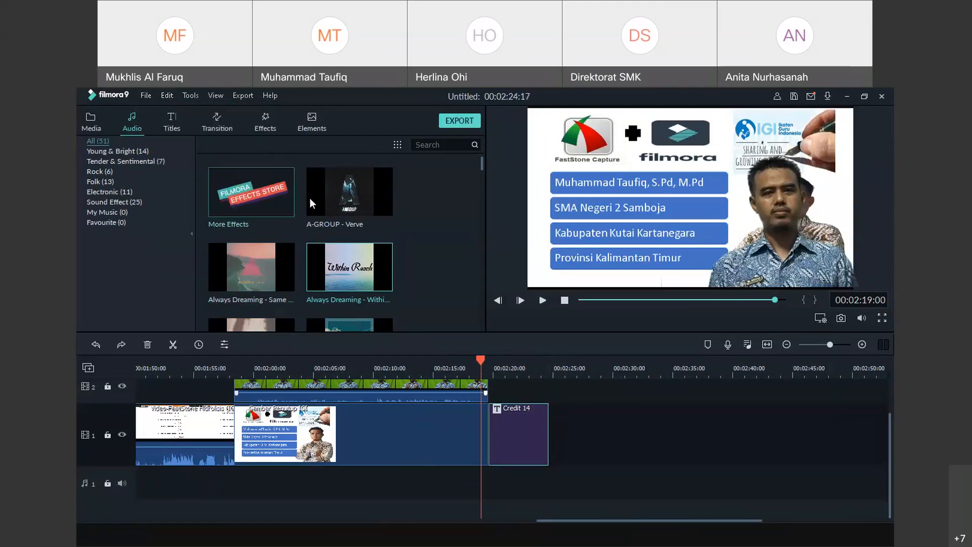
drag(310, 203, 566, 488)
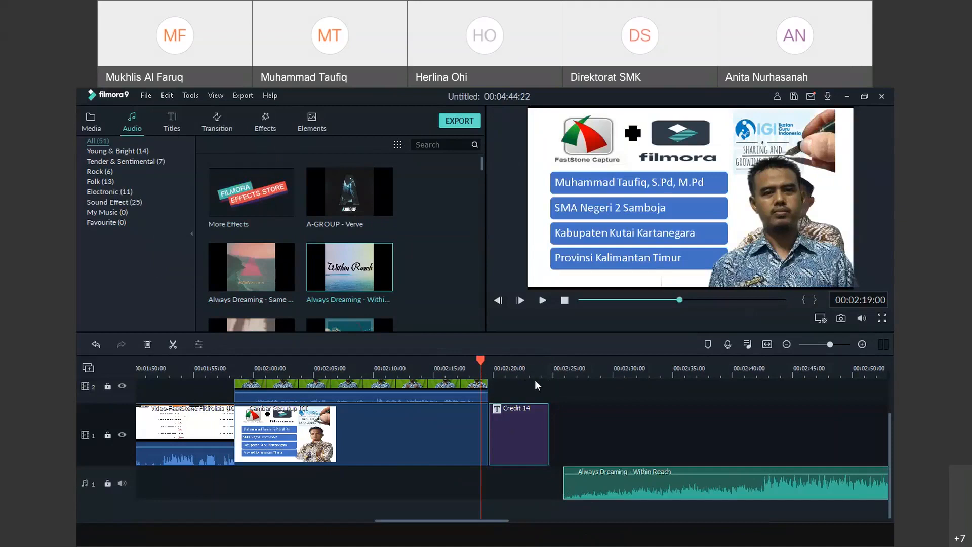
Split the music near 00:02:25, undo it, and drag the clip onto a new audio track 2
drag(551, 374, 563, 377)
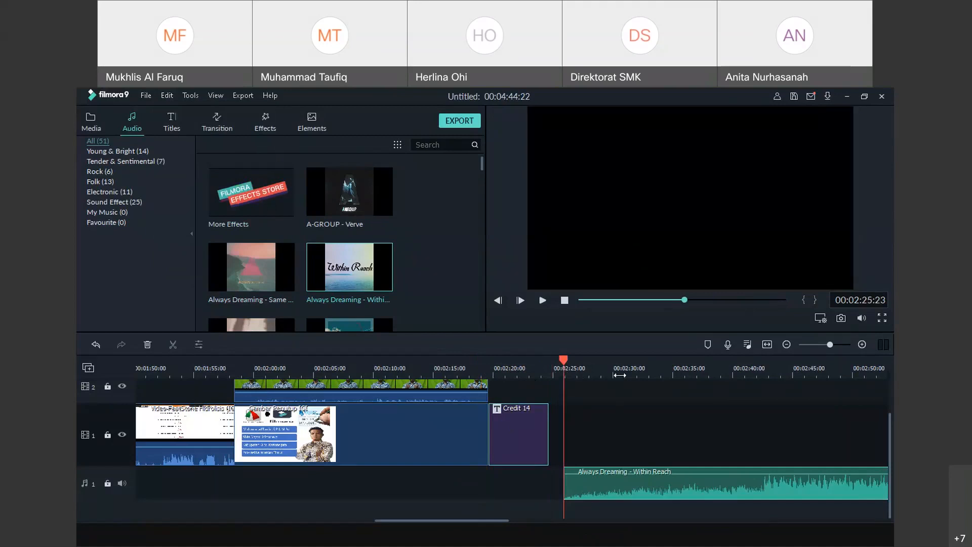
drag(564, 361, 626, 373)
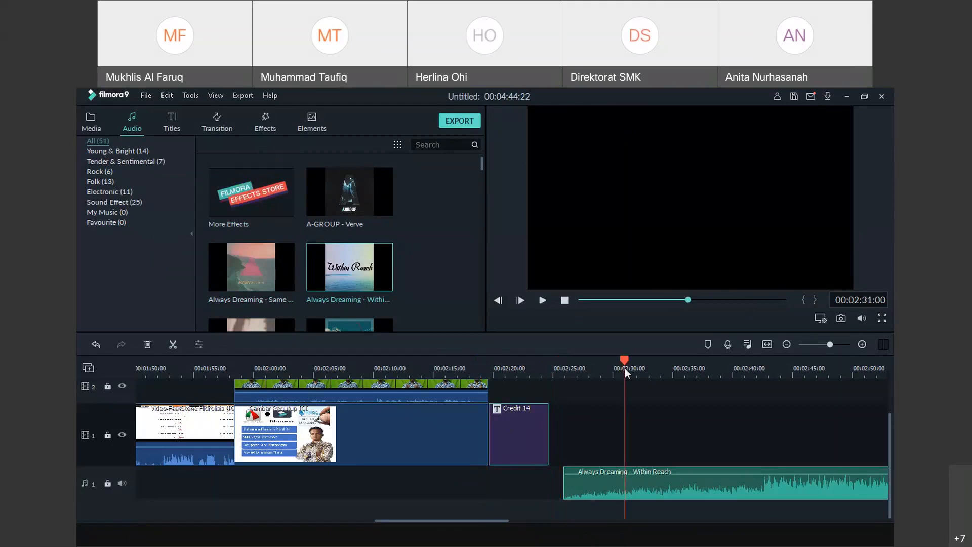
click(626, 485)
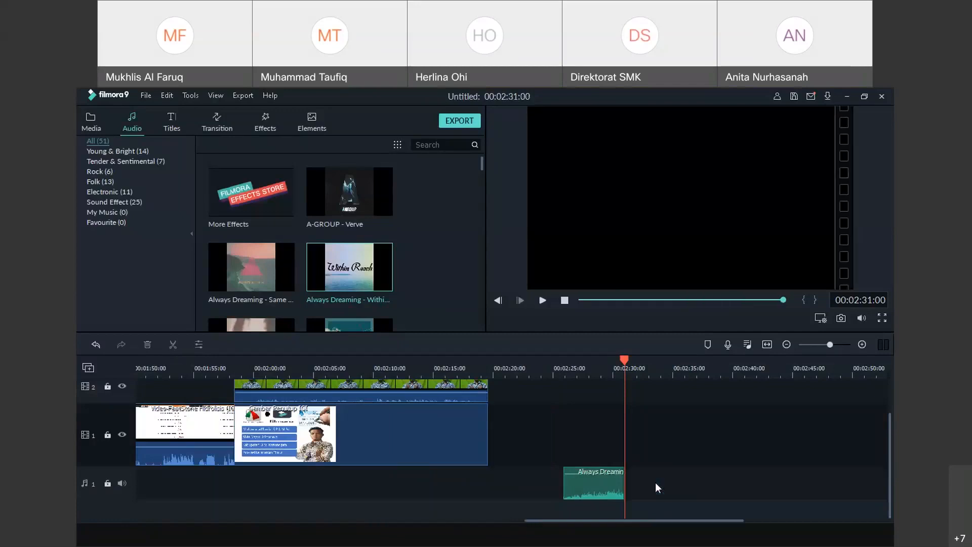
click(167, 96)
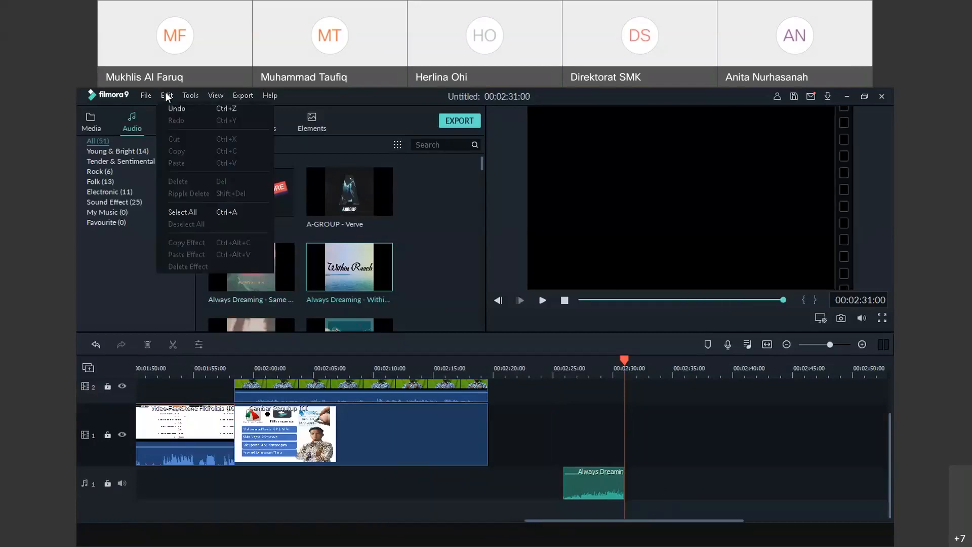
click(174, 110)
click(167, 96)
click(174, 111)
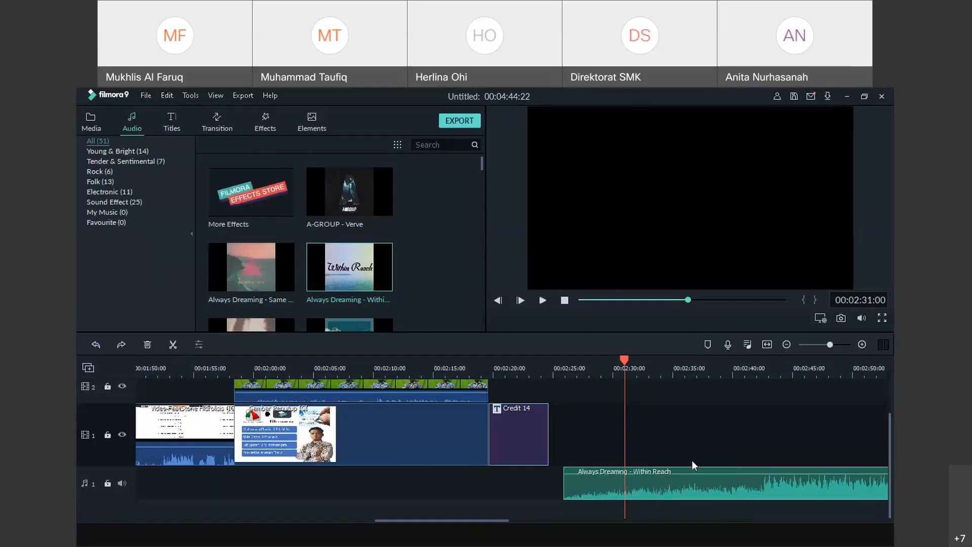
drag(690, 473, 693, 517)
Move Credit 14 down to video track 1, split the music and lift the left piece to audio track 1
drag(889, 456, 891, 432)
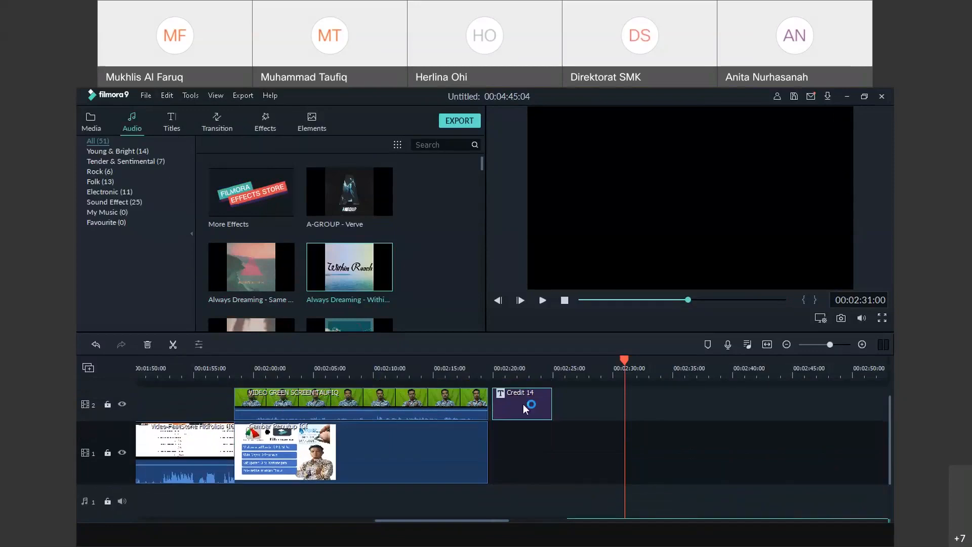
click(526, 408)
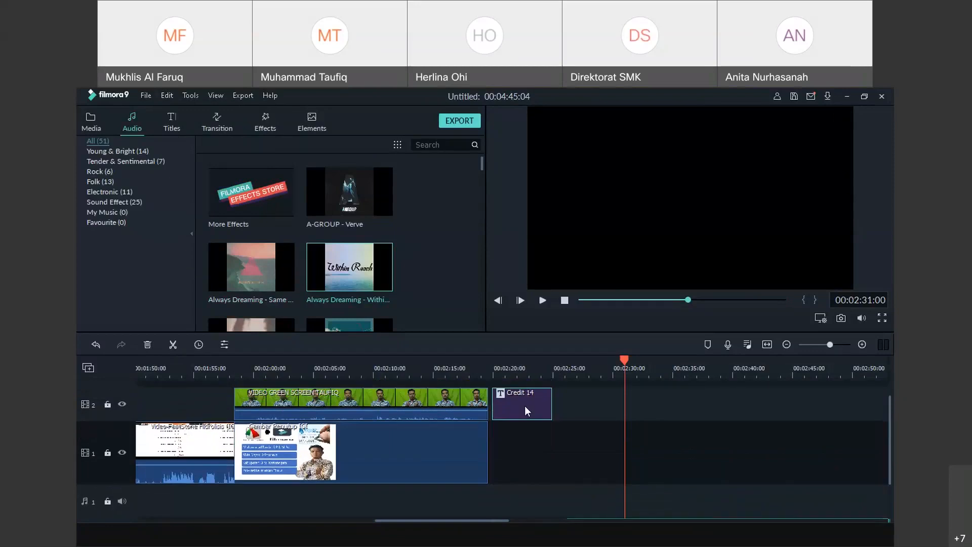
drag(525, 410, 523, 458)
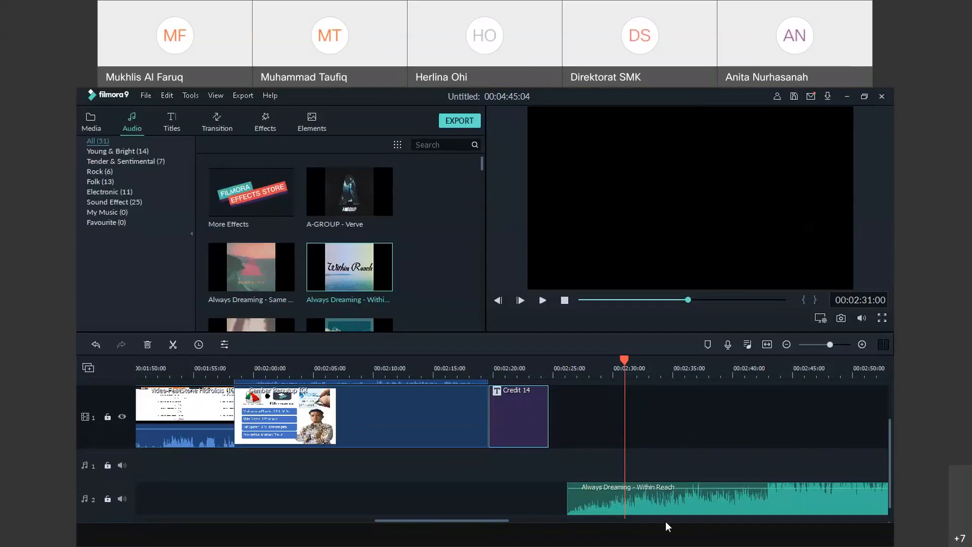
click(173, 344)
drag(602, 496, 594, 472)
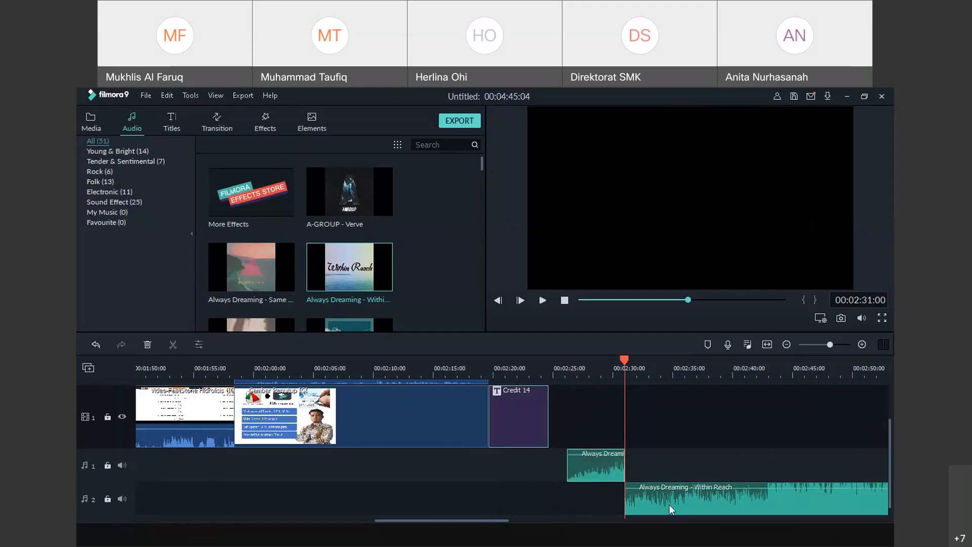
Delete the credit and leftover music, and slide the short piece to start at the video's end, about 00:02:19
key(Delete)
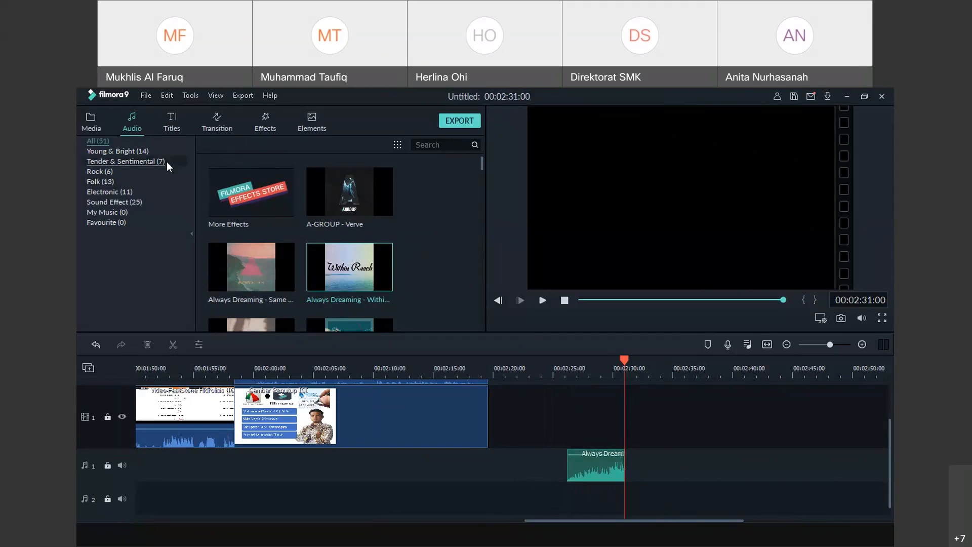
click(581, 470)
drag(582, 469, 504, 470)
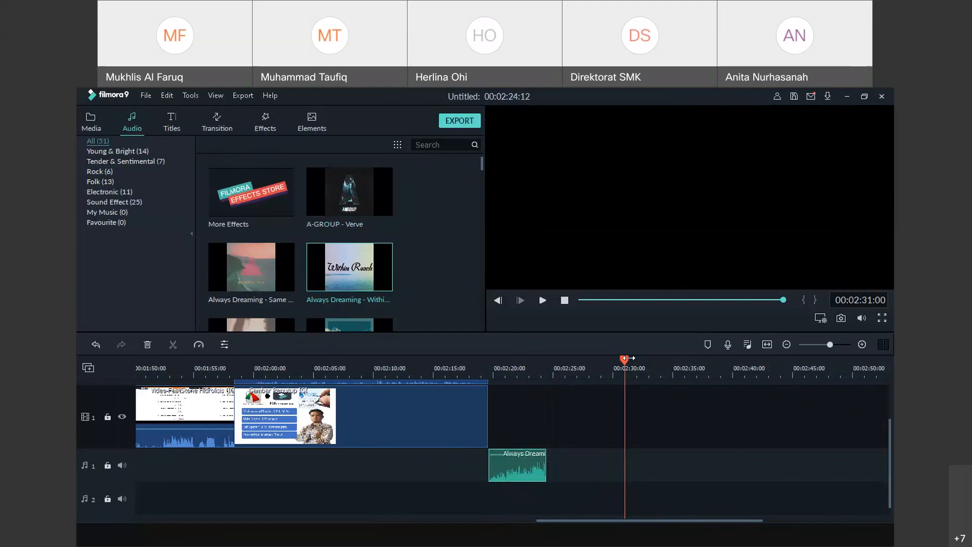
click(454, 359)
drag(456, 346, 489, 347)
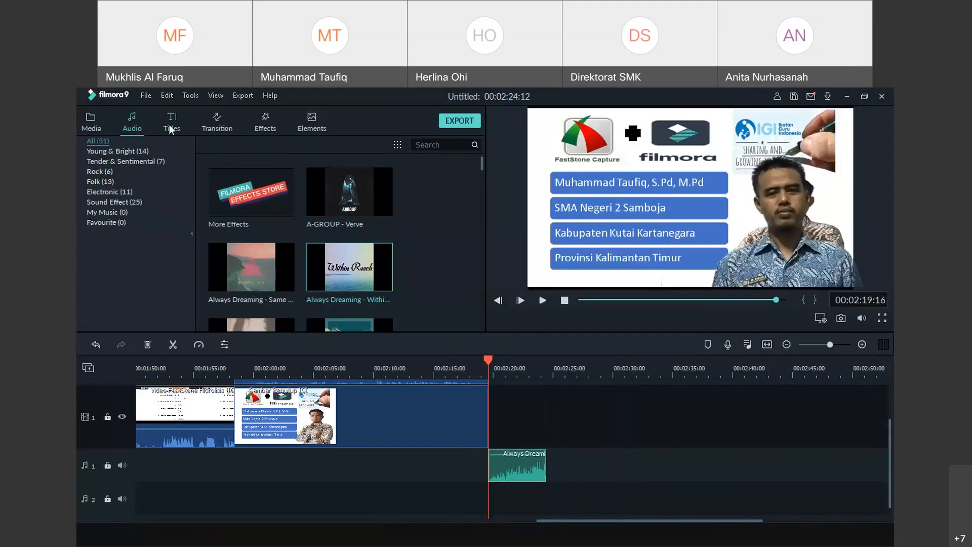
Add a Credit 14 end-credits title on video track 1 after the video and preview its Starring list
click(171, 126)
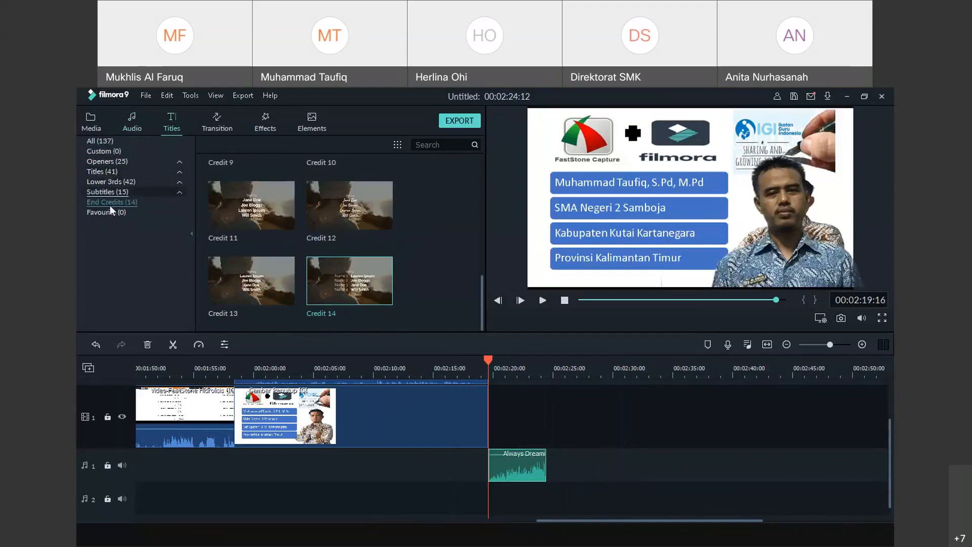
drag(372, 303, 490, 421)
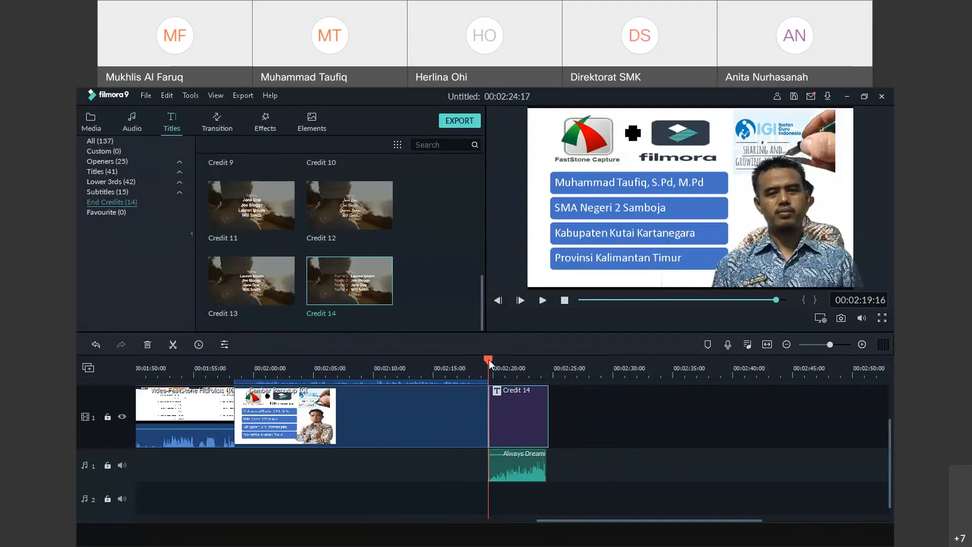
drag(488, 359, 499, 358)
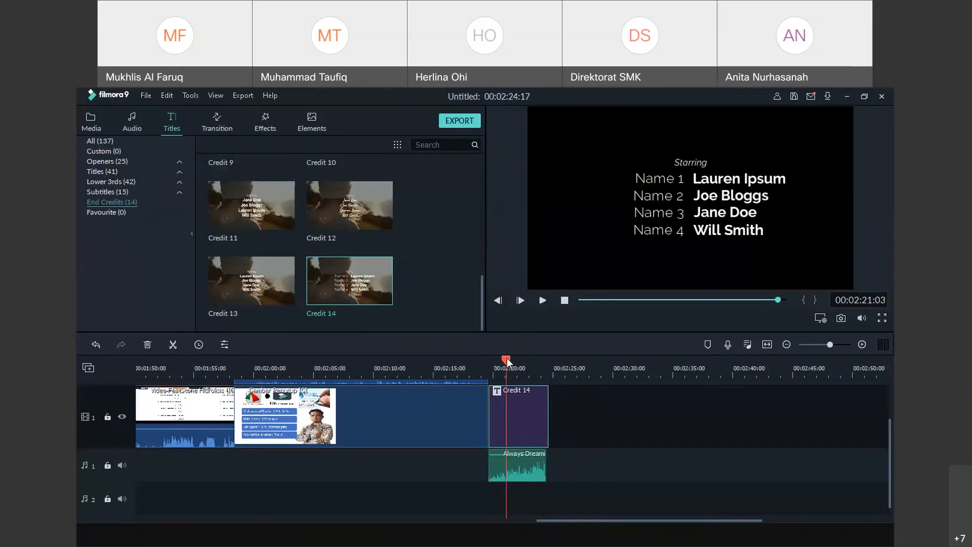
In Advanced Edit, replace the 'Starring' heading with 'Terima Kasih' at font size 44
right_click(517, 417)
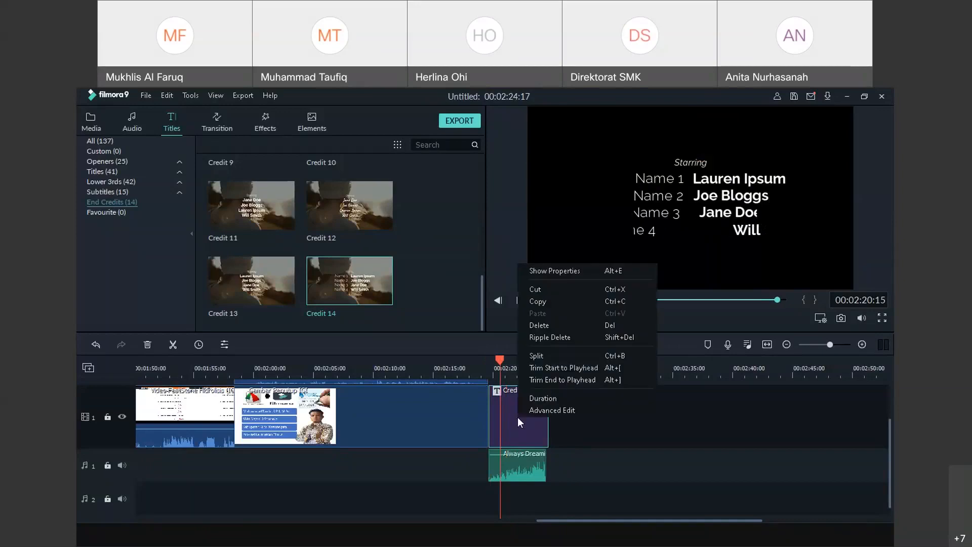
click(530, 411)
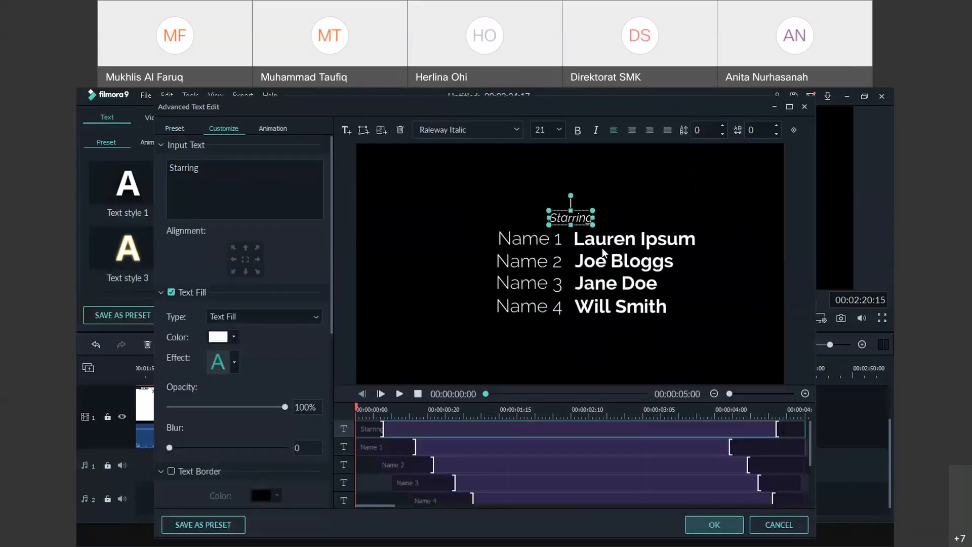
drag(233, 176, 163, 162)
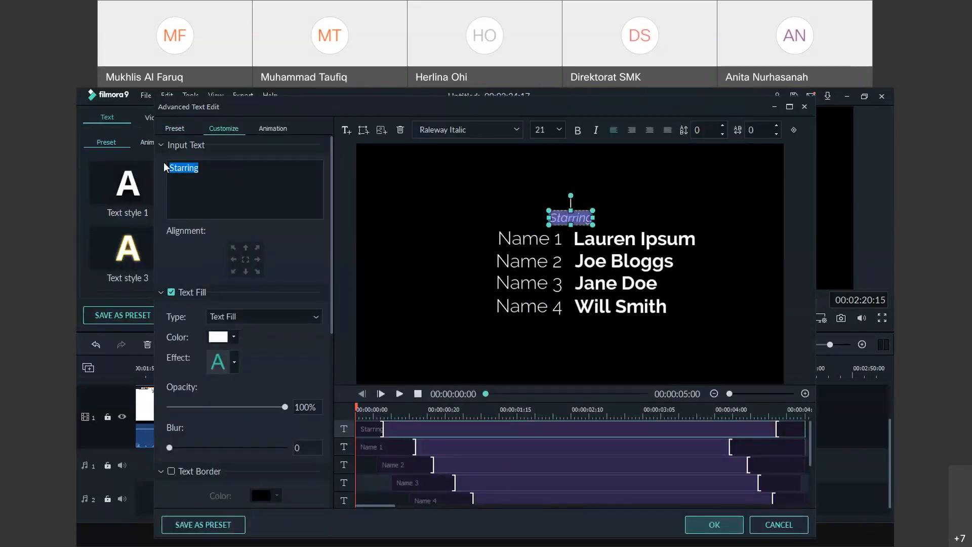
text(Ter)
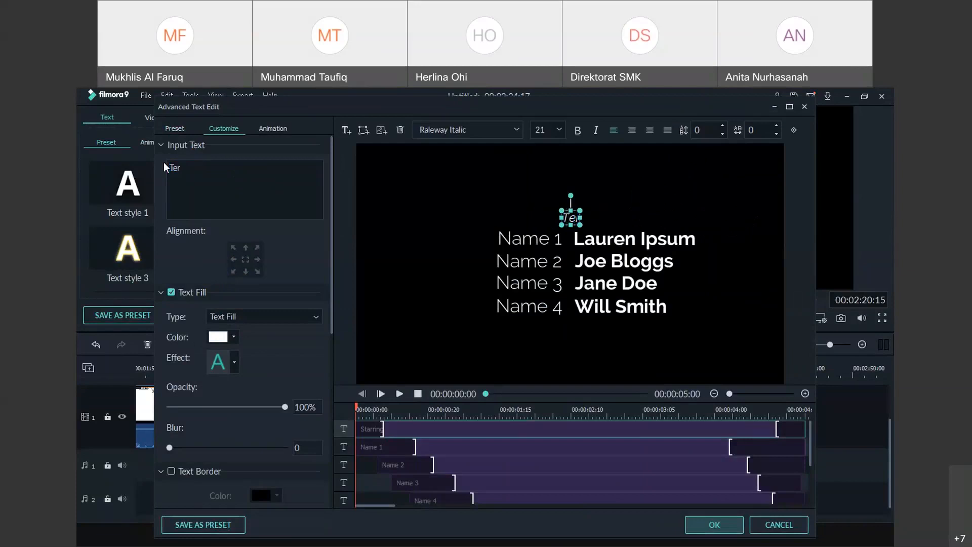
text(ima Kasih)
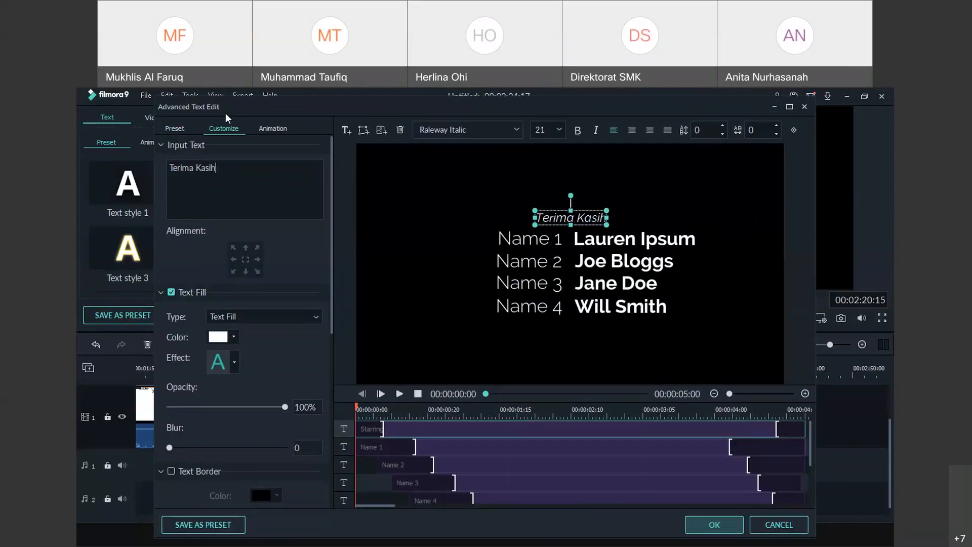
click(559, 129)
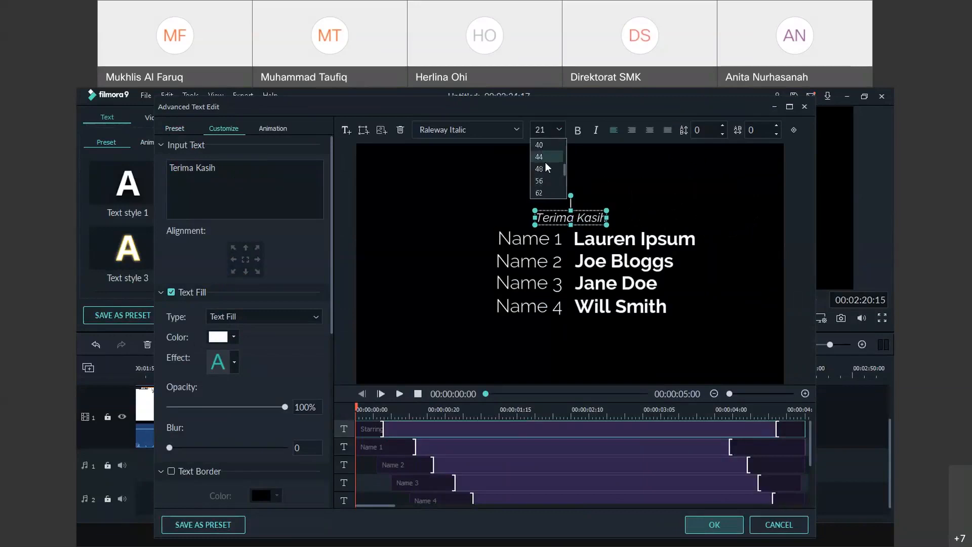
click(545, 159)
click(554, 244)
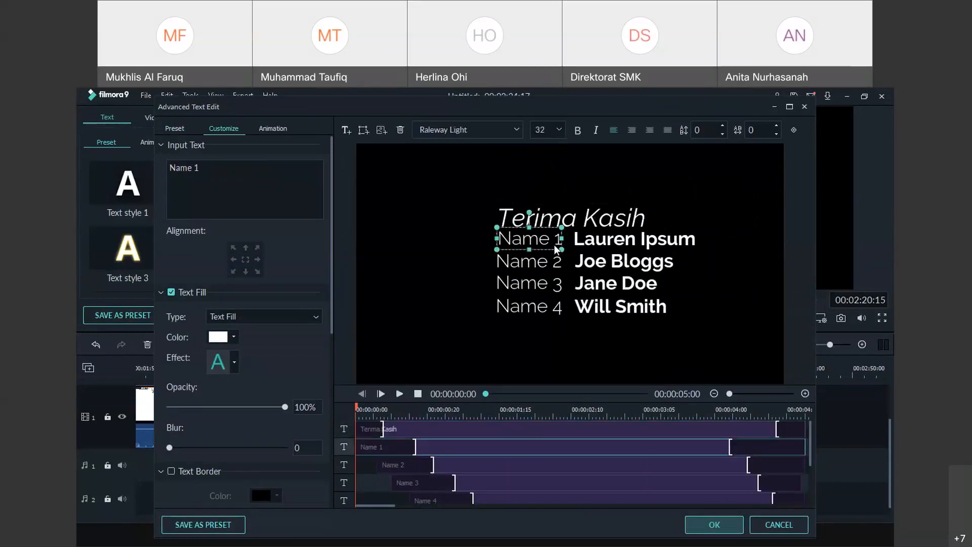
Change the Name 1 caption to 'Kepala Sekolah' and shift it left to fit
double_click(554, 245)
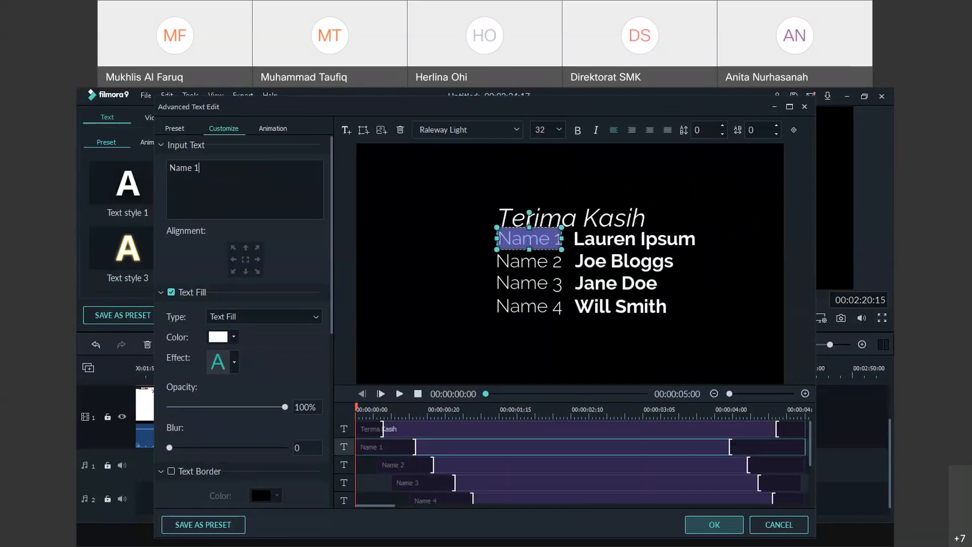
text(Kepala Sekolah)
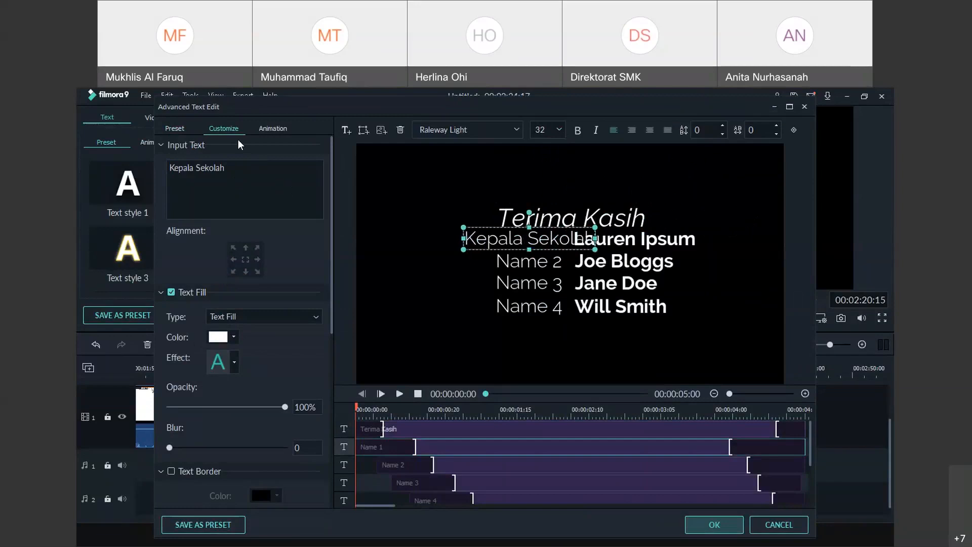
drag(557, 229, 499, 225)
Replace the placeholder name with the headmaster's name and nudge the Kepala Sekolah label down slightly
click(600, 245)
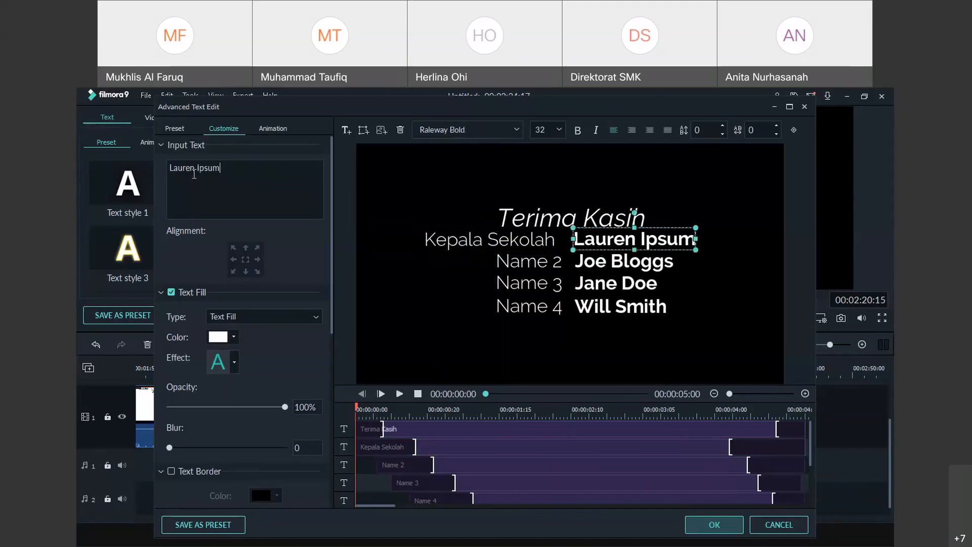
key(ctrl+a)
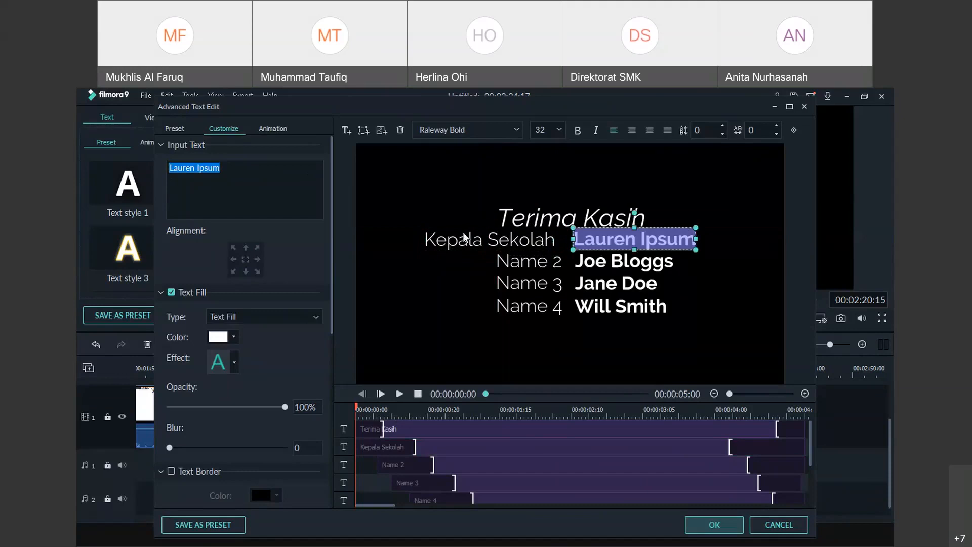
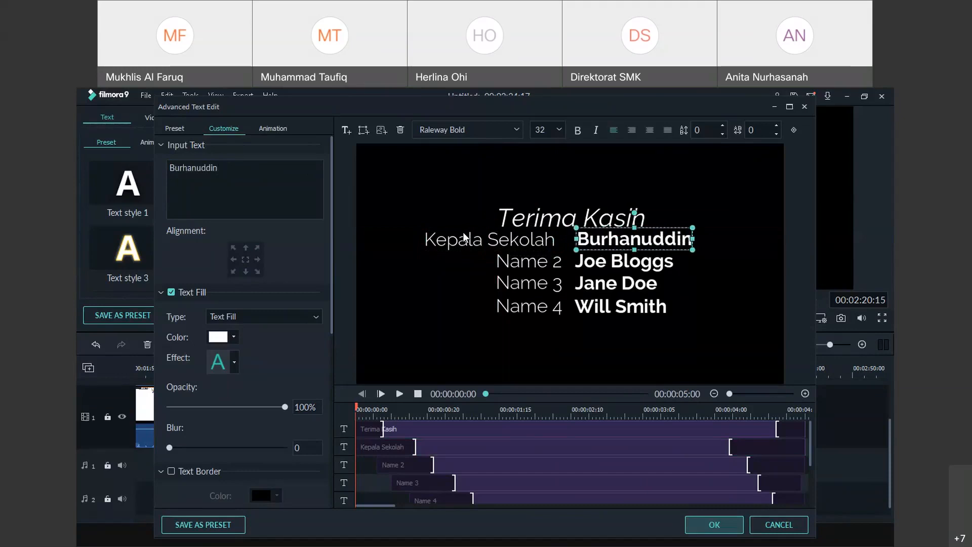
click(547, 242)
drag(547, 242, 548, 258)
Change the Name 2 label to Guru and replace its placeholder with the teacher's name
click(548, 257)
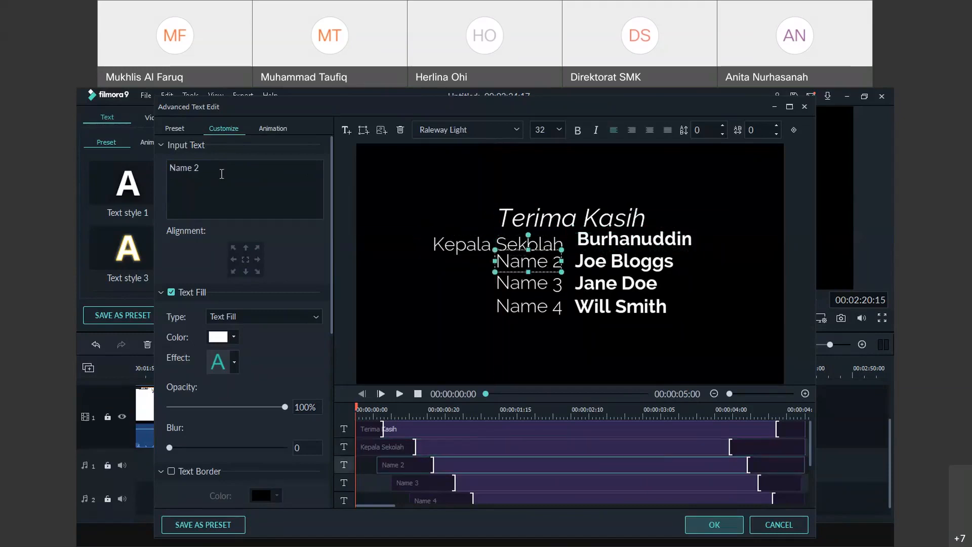
drag(222, 174, 149, 164)
key(BackSpace)
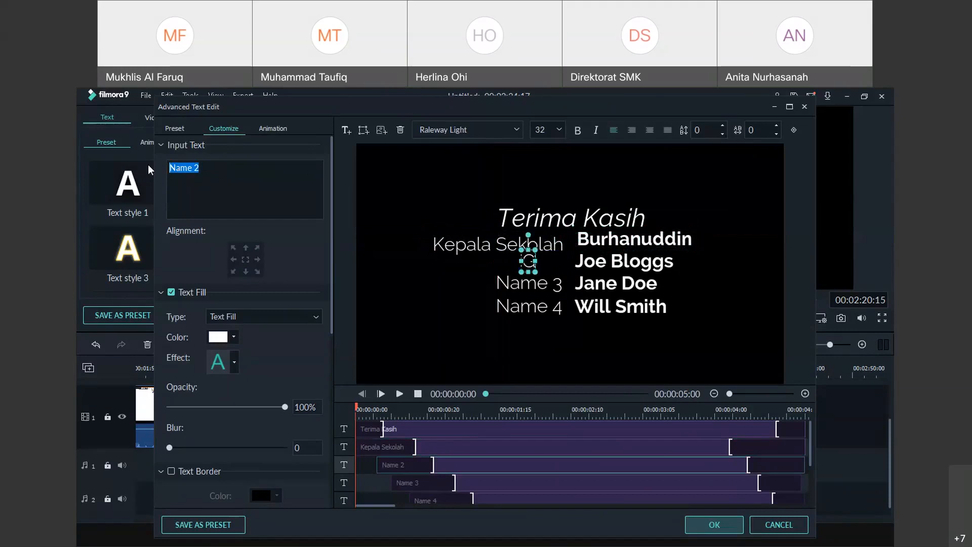
text(Guru)
click(623, 261)
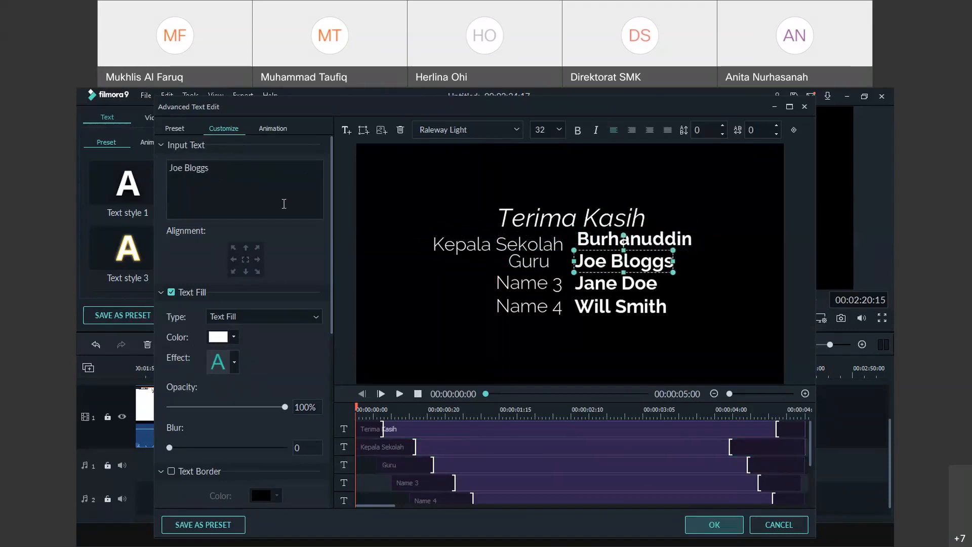
drag(219, 166, 162, 164)
text(M.)
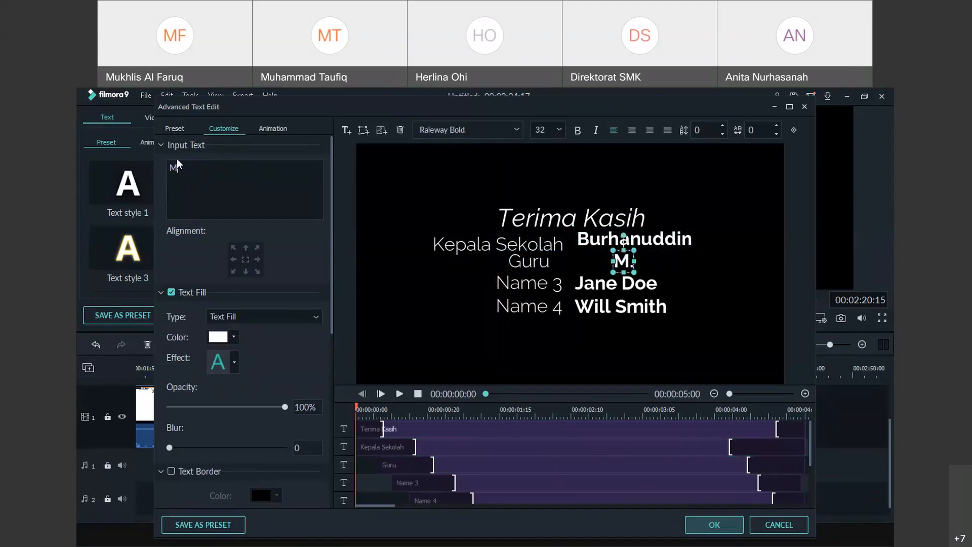
text( Taufiq)
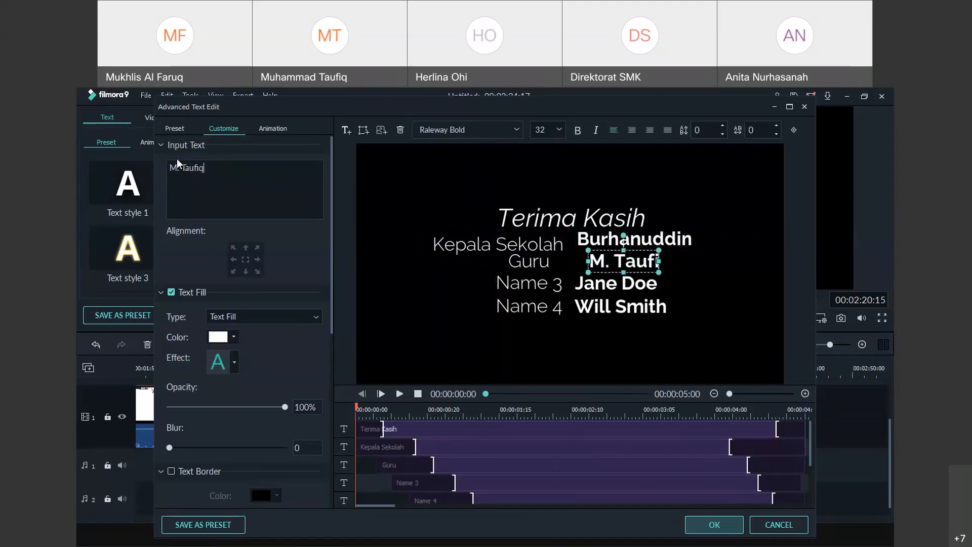
Rename Name 3 to Cameramen and align the Cameramen and Guru labels with Kepala Sekolah
click(530, 287)
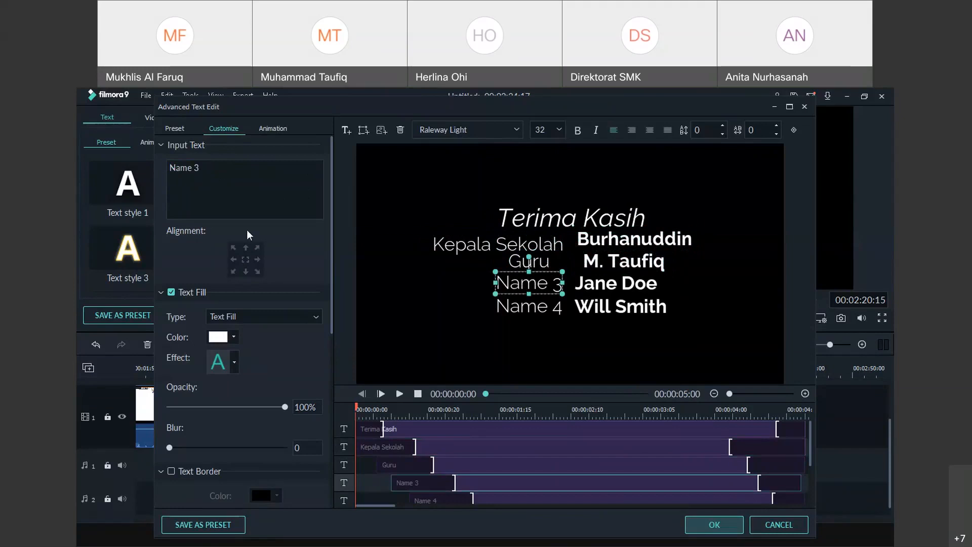
key(ctrl+a)
text(Camera)
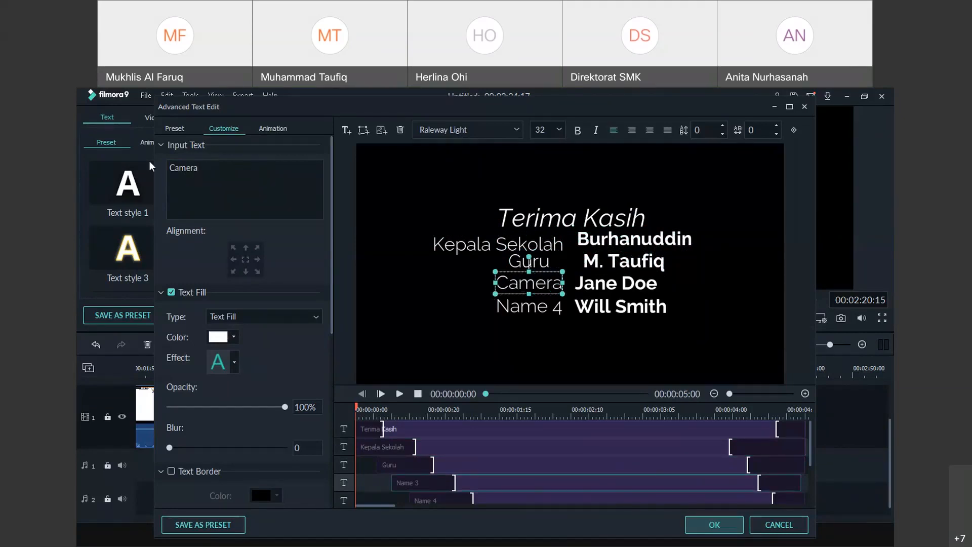
text(men)
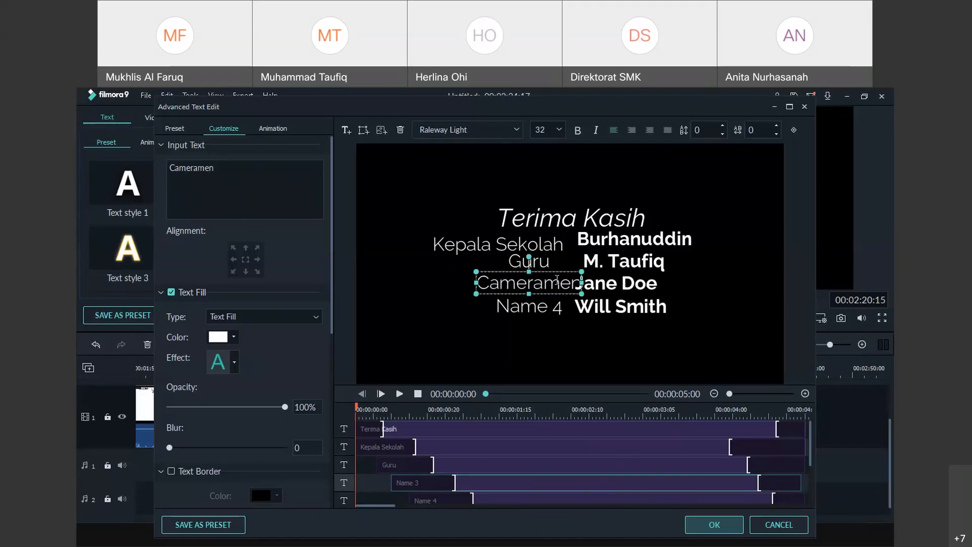
drag(556, 269, 524, 273)
click(537, 262)
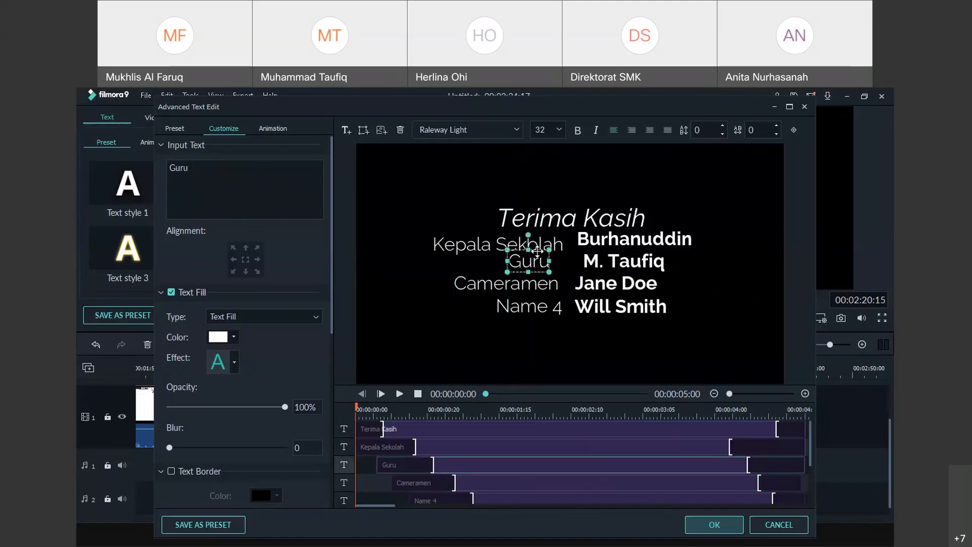
click(539, 251)
click(539, 266)
drag(537, 250, 537, 249)
click(537, 261)
click(536, 251)
click(537, 264)
mouse_move(536, 265)
mouse_down()
mouse_move(545, 272)
mouse_move(539, 267)
mouse_up()
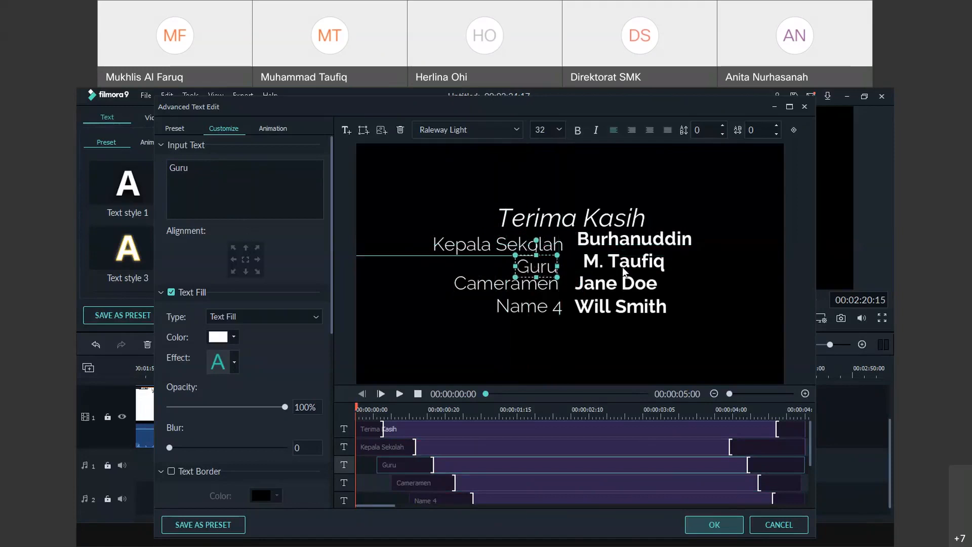
Replace the placeholder beside Cameramen with the cameraman's name and shift it right and down
click(616, 272)
click(617, 282)
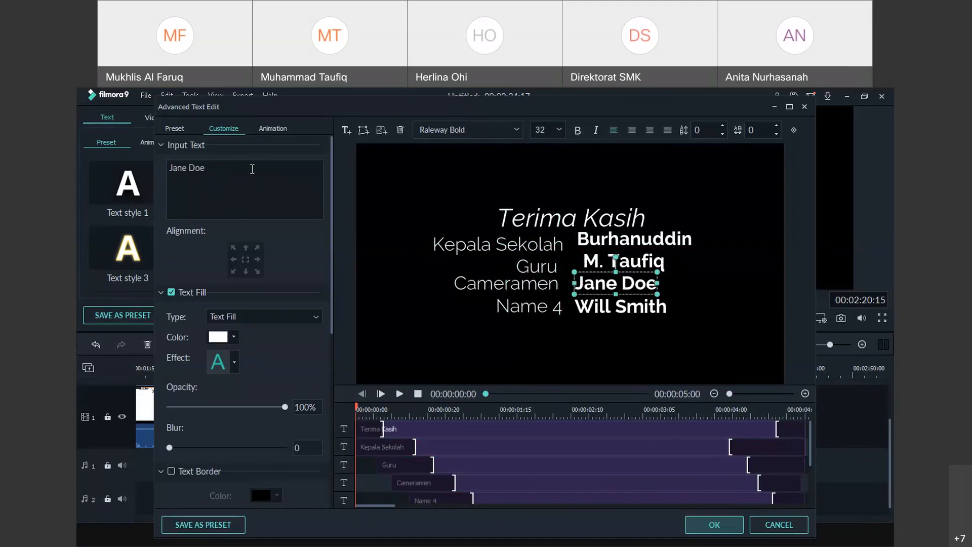
drag(252, 169, 139, 162)
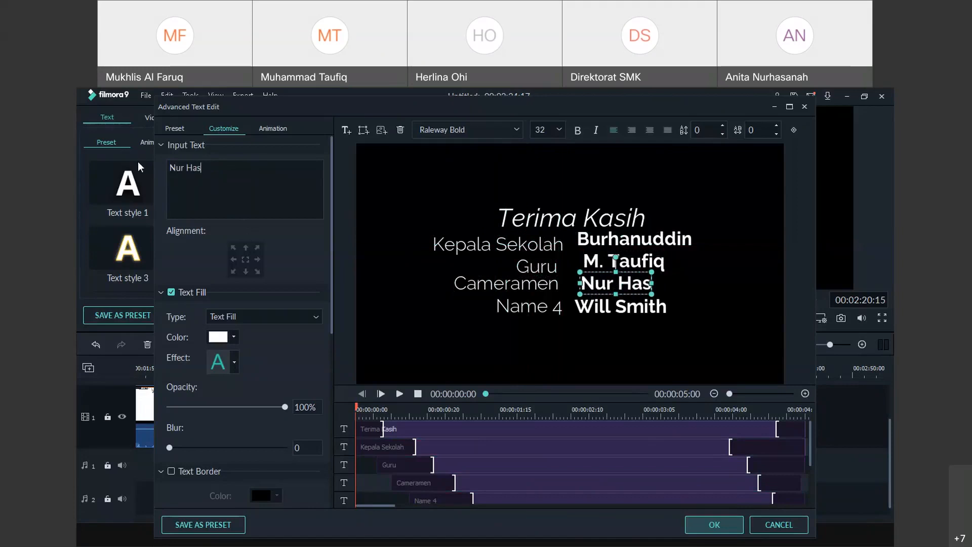
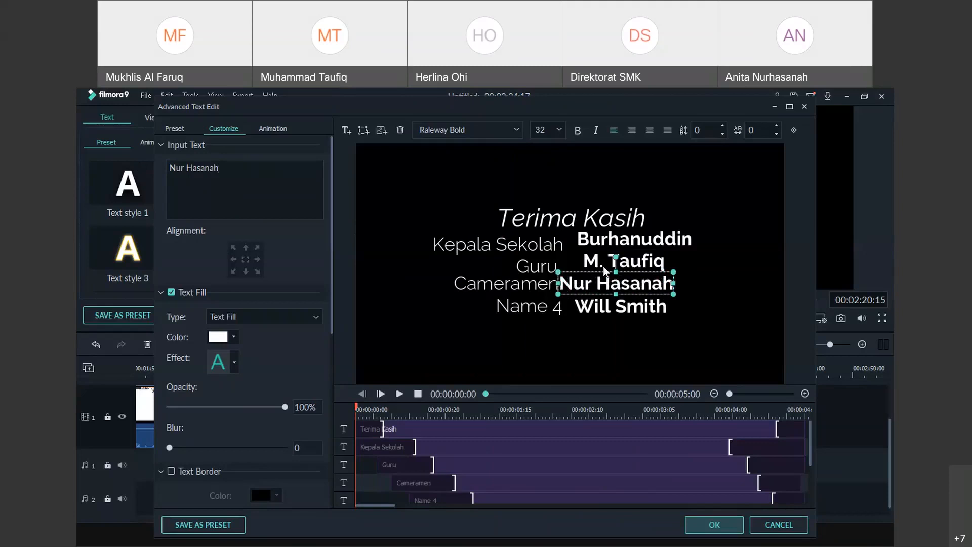
mouse_move(602, 269)
mouse_down()
mouse_move(618, 268)
mouse_move(619, 278)
mouse_up()
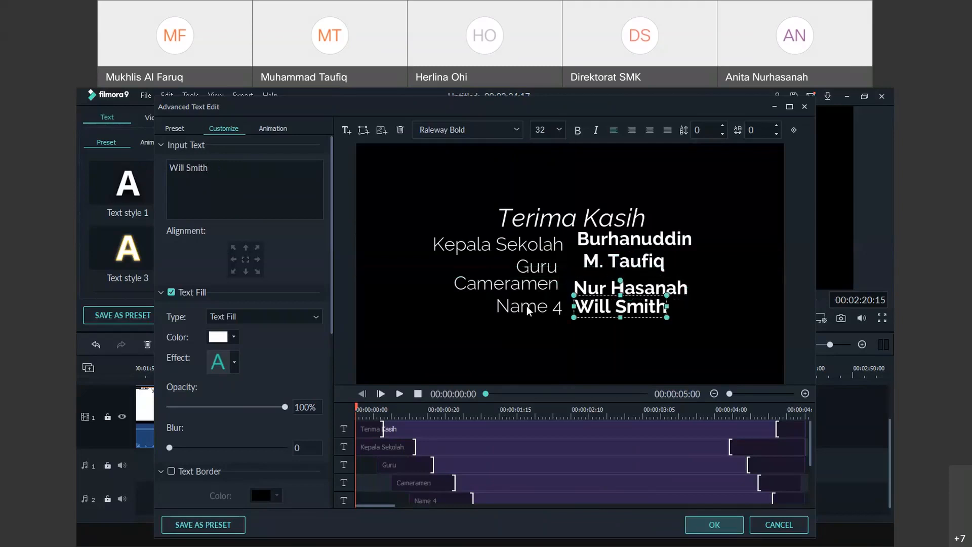
Delete the Name 4 label and move the last placeholder name lower on the credit
click(527, 305)
key(Delete)
drag(616, 309, 565, 346)
Replace the last placeholder with 'Tahun 2021' and nudge the teacher's name down-left
click(236, 167)
key(ctrl+a)
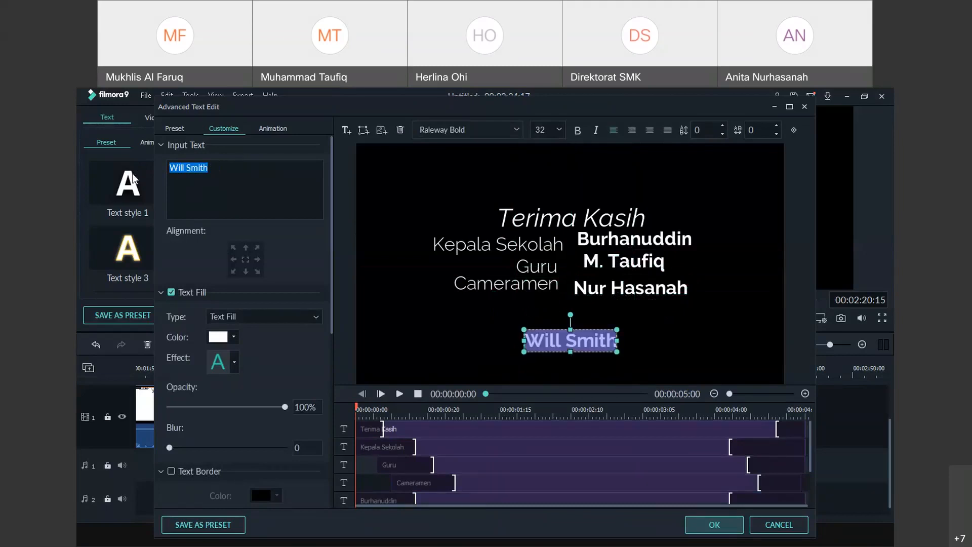
text(tahun 2021)
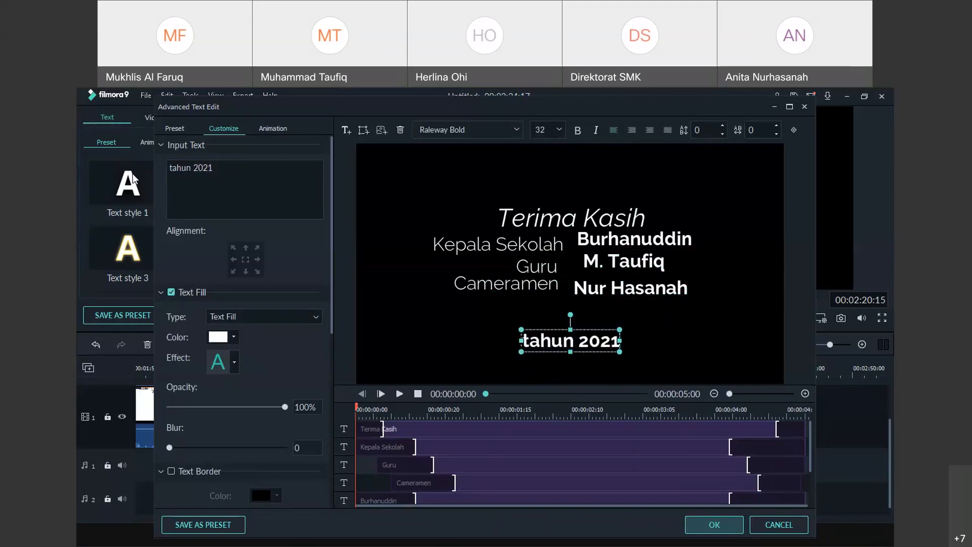
click(172, 167)
key(BackSpace)
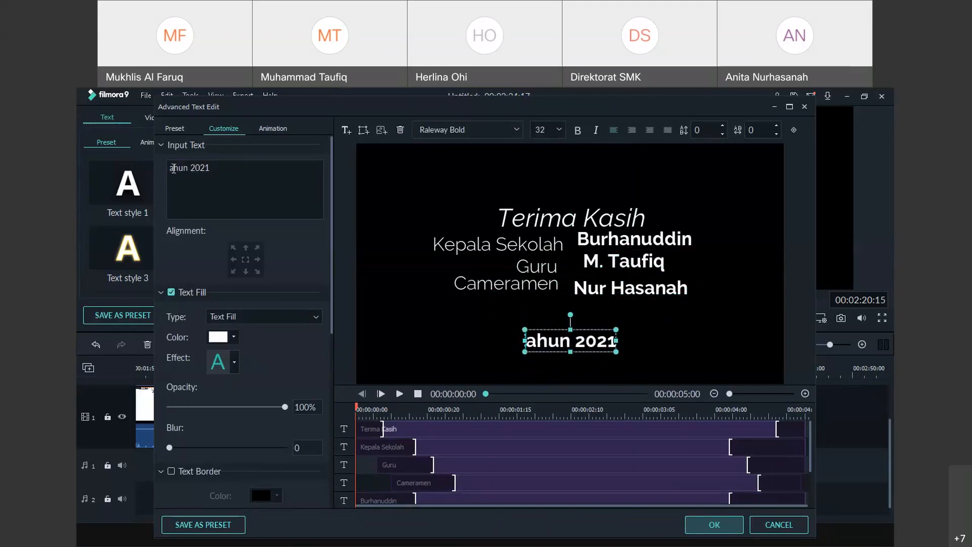
text(T)
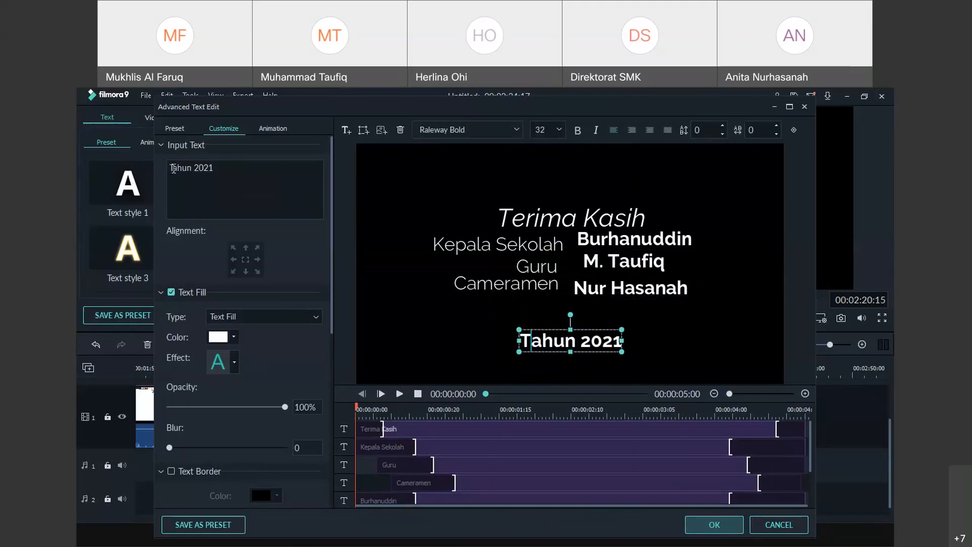
click(617, 253)
drag(617, 252, 588, 247)
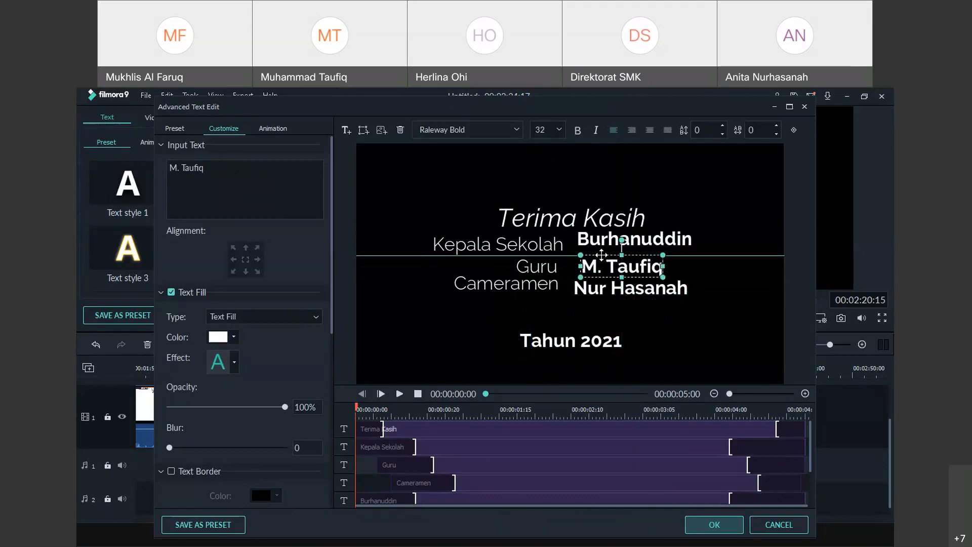
Line up the teacher's, headmaster's and cameraman's names in one column, then apply with OK
drag(601, 254, 597, 231)
click(597, 238)
click(600, 237)
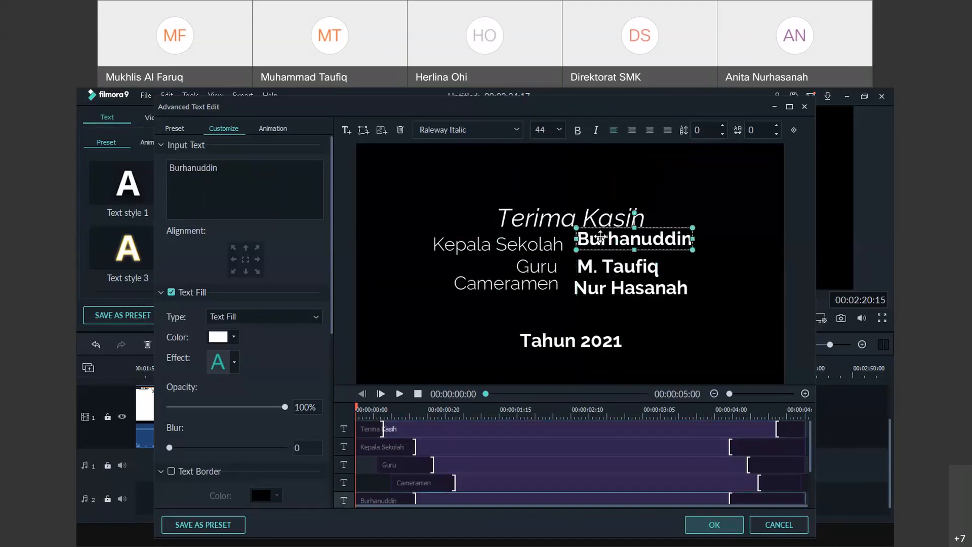
click(601, 226)
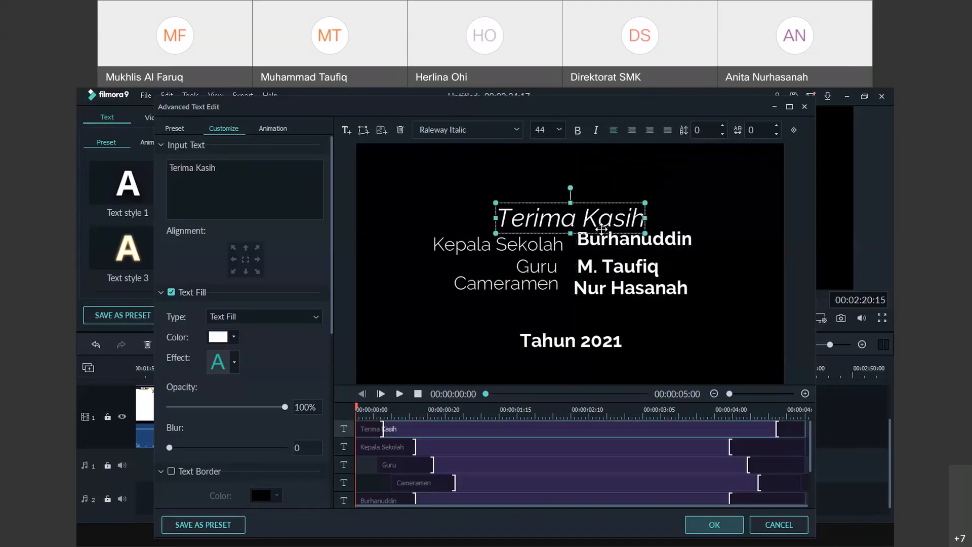
click(625, 248)
drag(660, 225, 665, 228)
click(626, 279)
drag(626, 277, 631, 278)
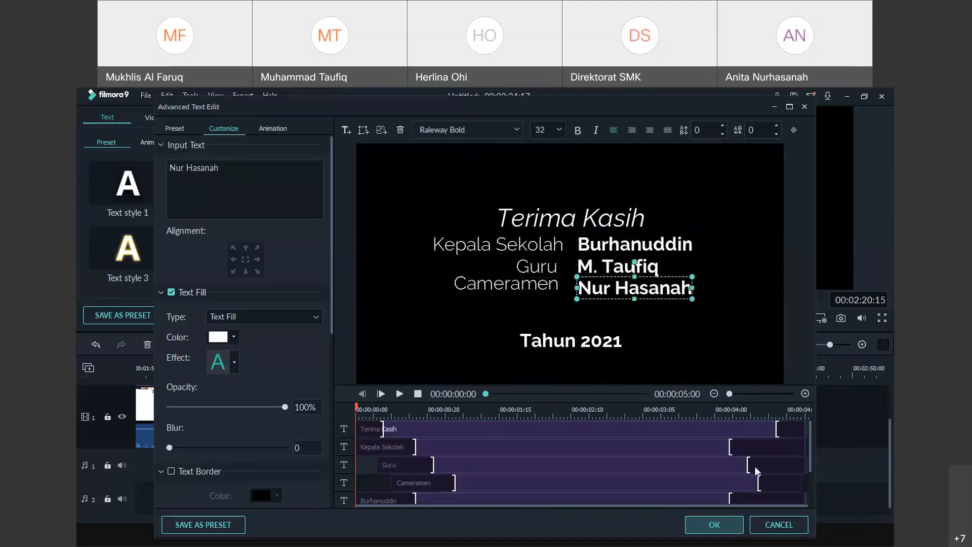
click(737, 523)
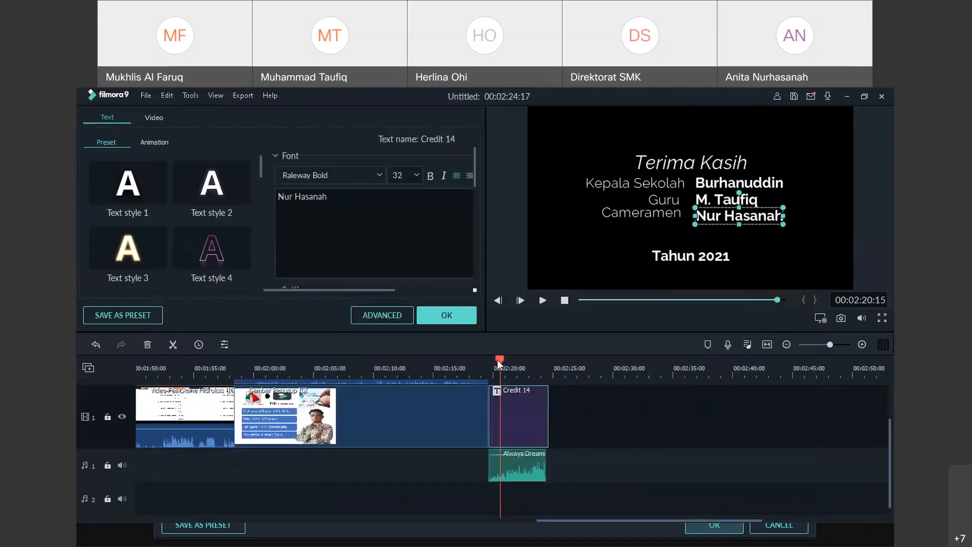
Move the playhead back to 00:02:18:22 and open the Export window with MP4 output
drag(497, 360, 479, 361)
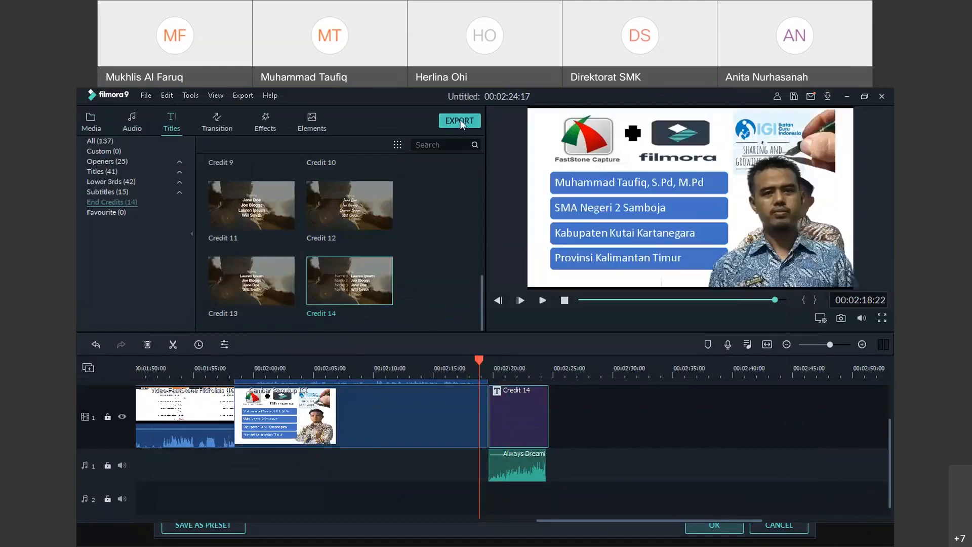
click(460, 121)
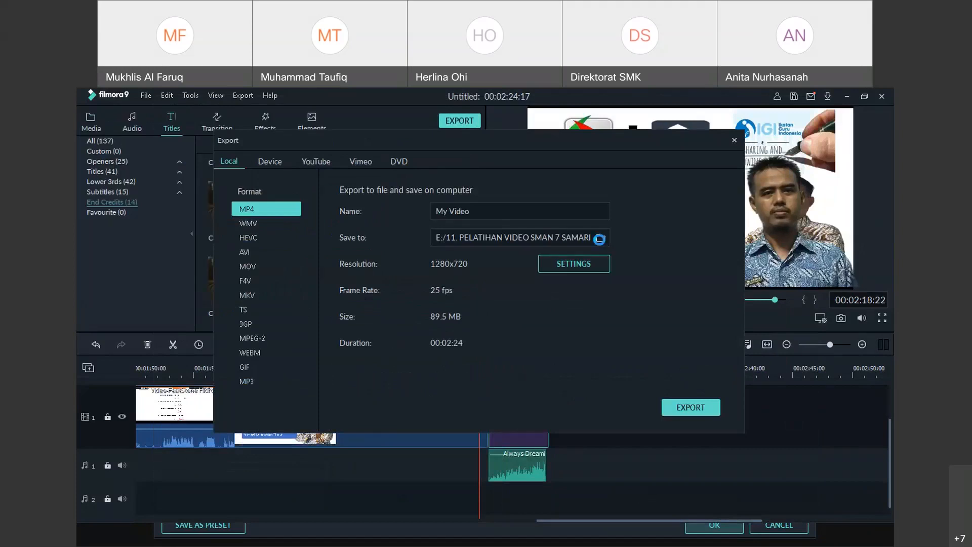
Set the save folder to E:\6. PELATIHAN UMUM\12. WEBINAR SADAR IGI… and export as MP4
click(599, 239)
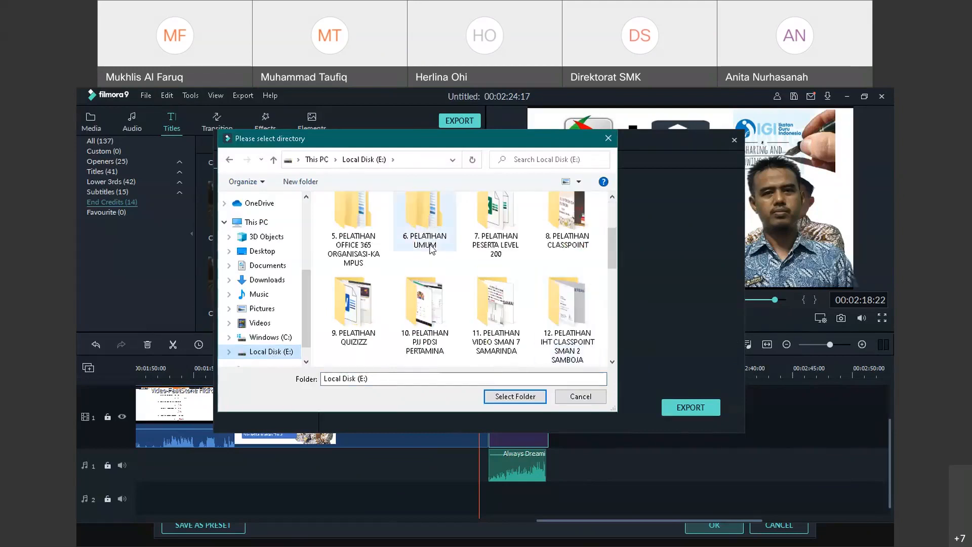
double_click(425, 223)
scroll(358, 344, down, 1)
double_click(375, 349)
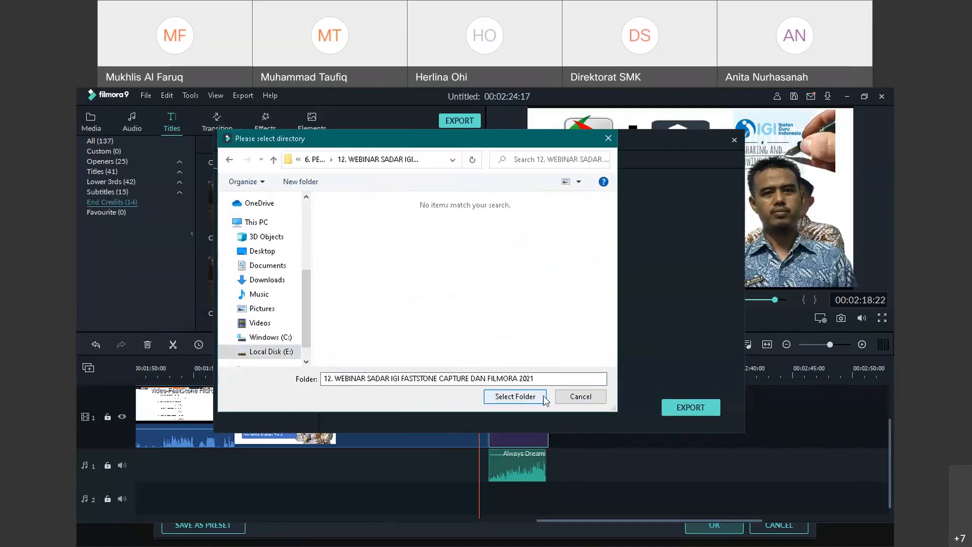
click(229, 159)
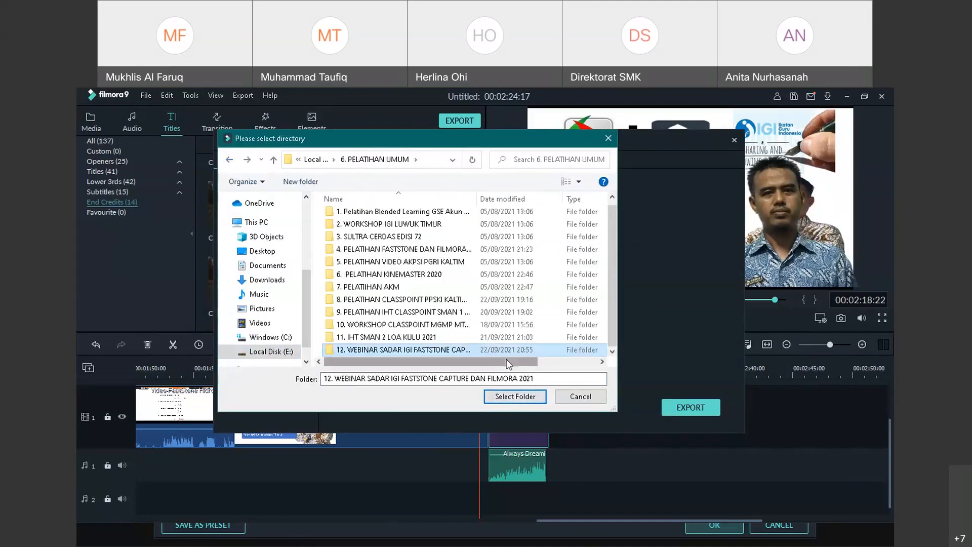
click(507, 397)
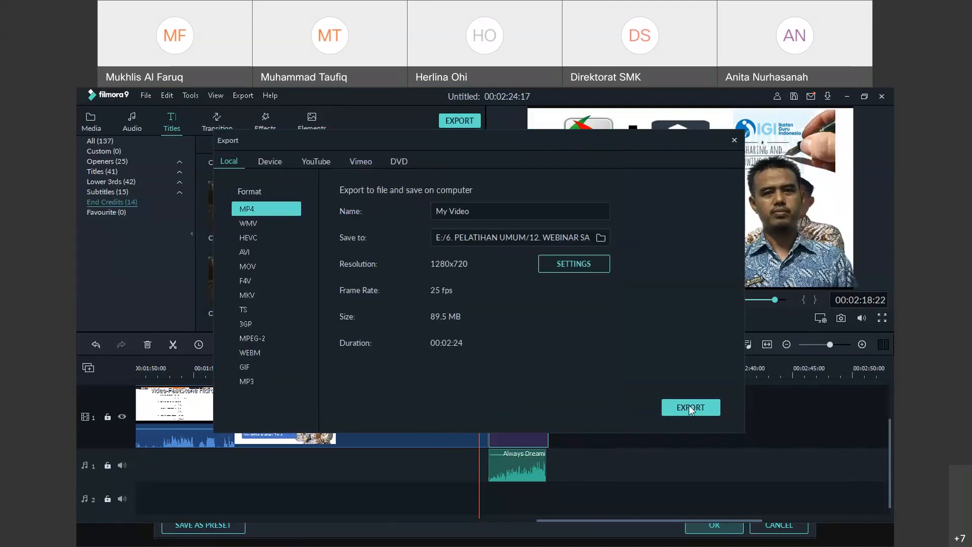
click(735, 140)
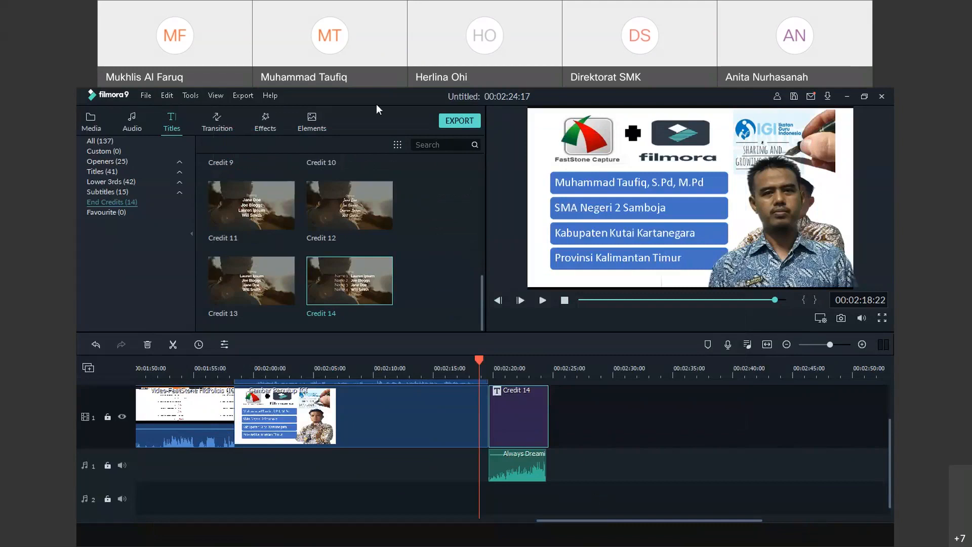